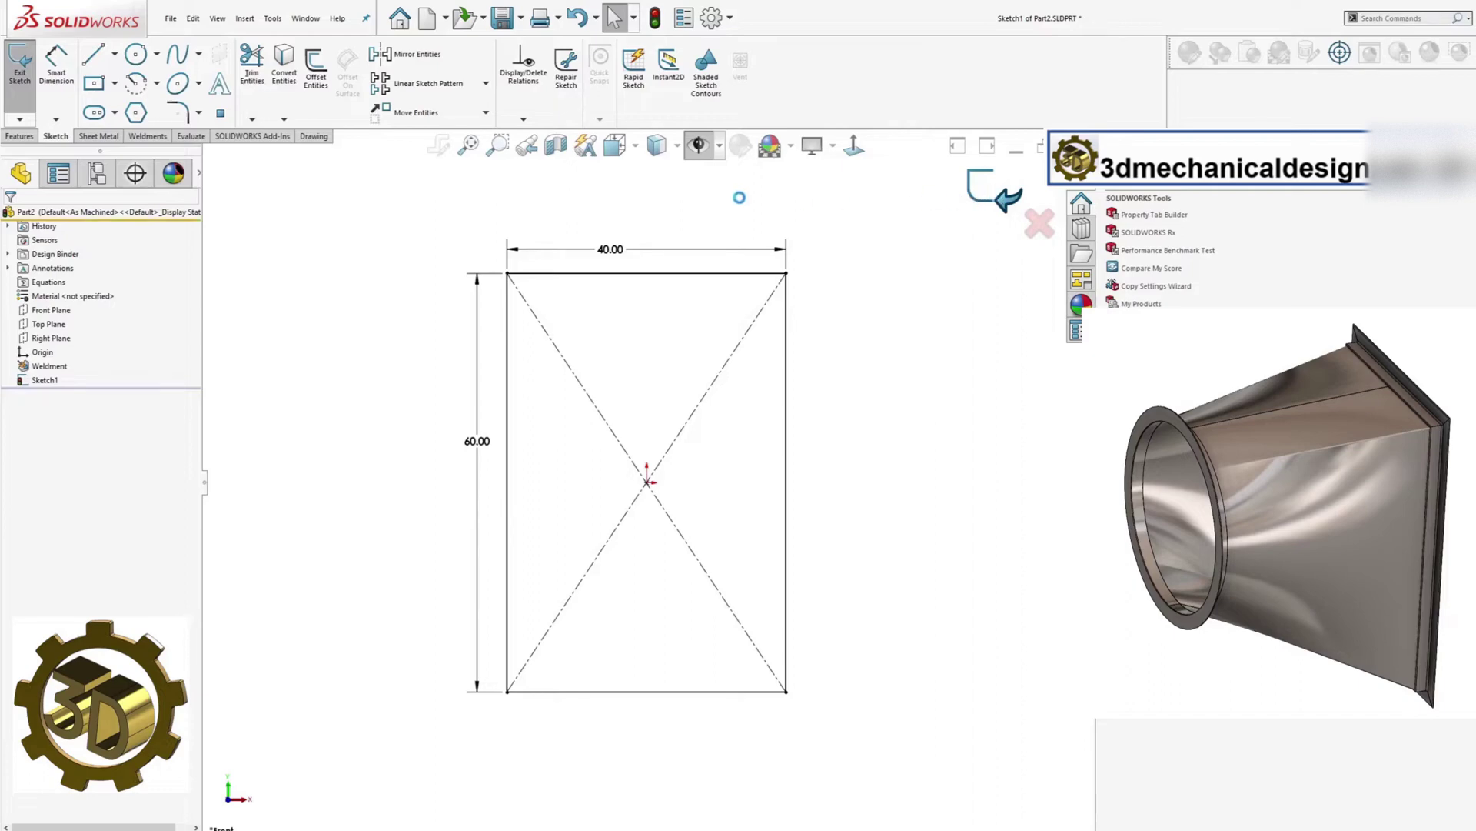
Start a Structural Member with the STANDARD ANSI standard, type ANGLE and size ANGLE-3x3x0.25.
click(154, 138)
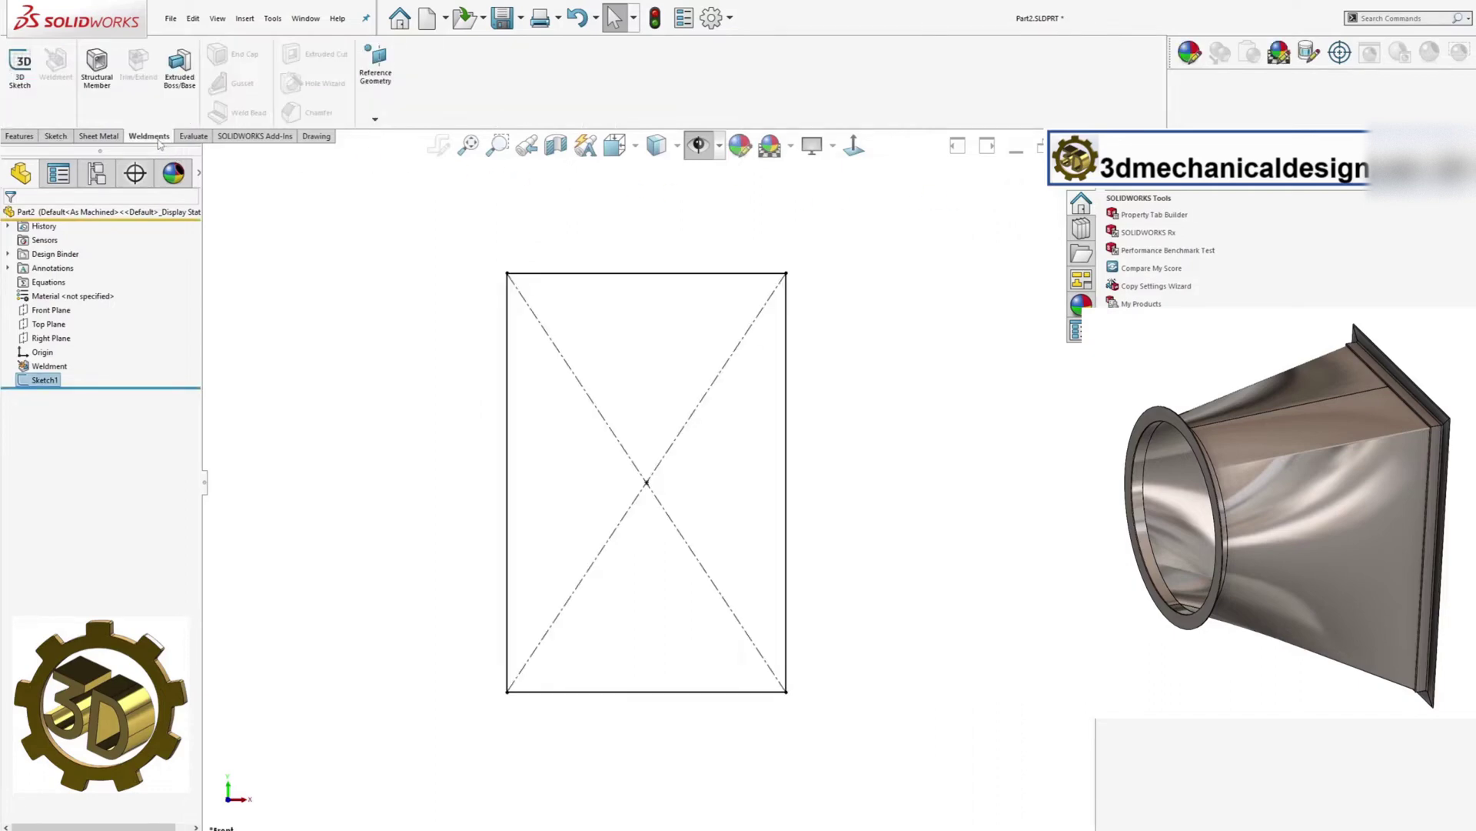
click(107, 73)
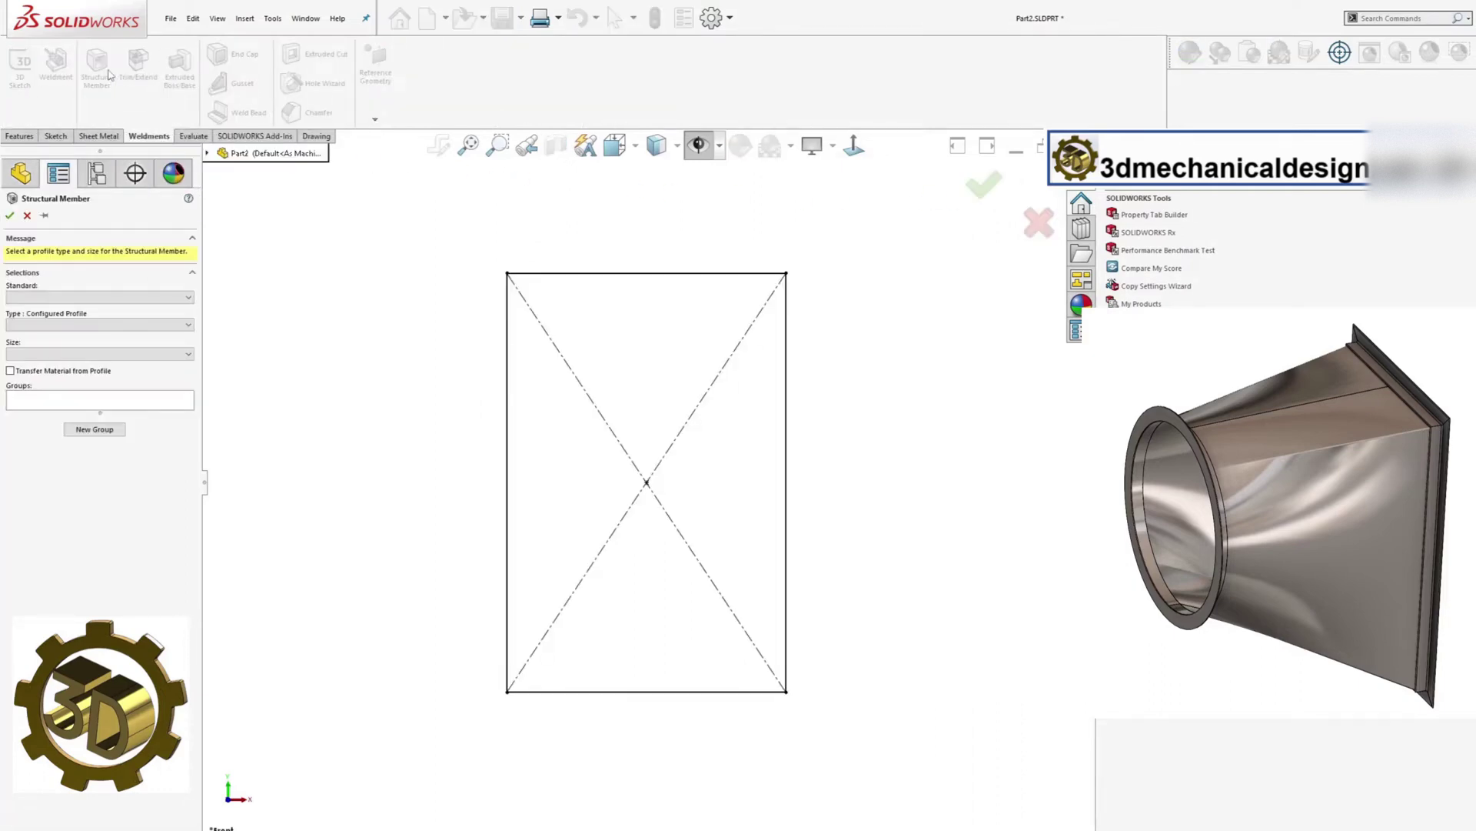
click(152, 298)
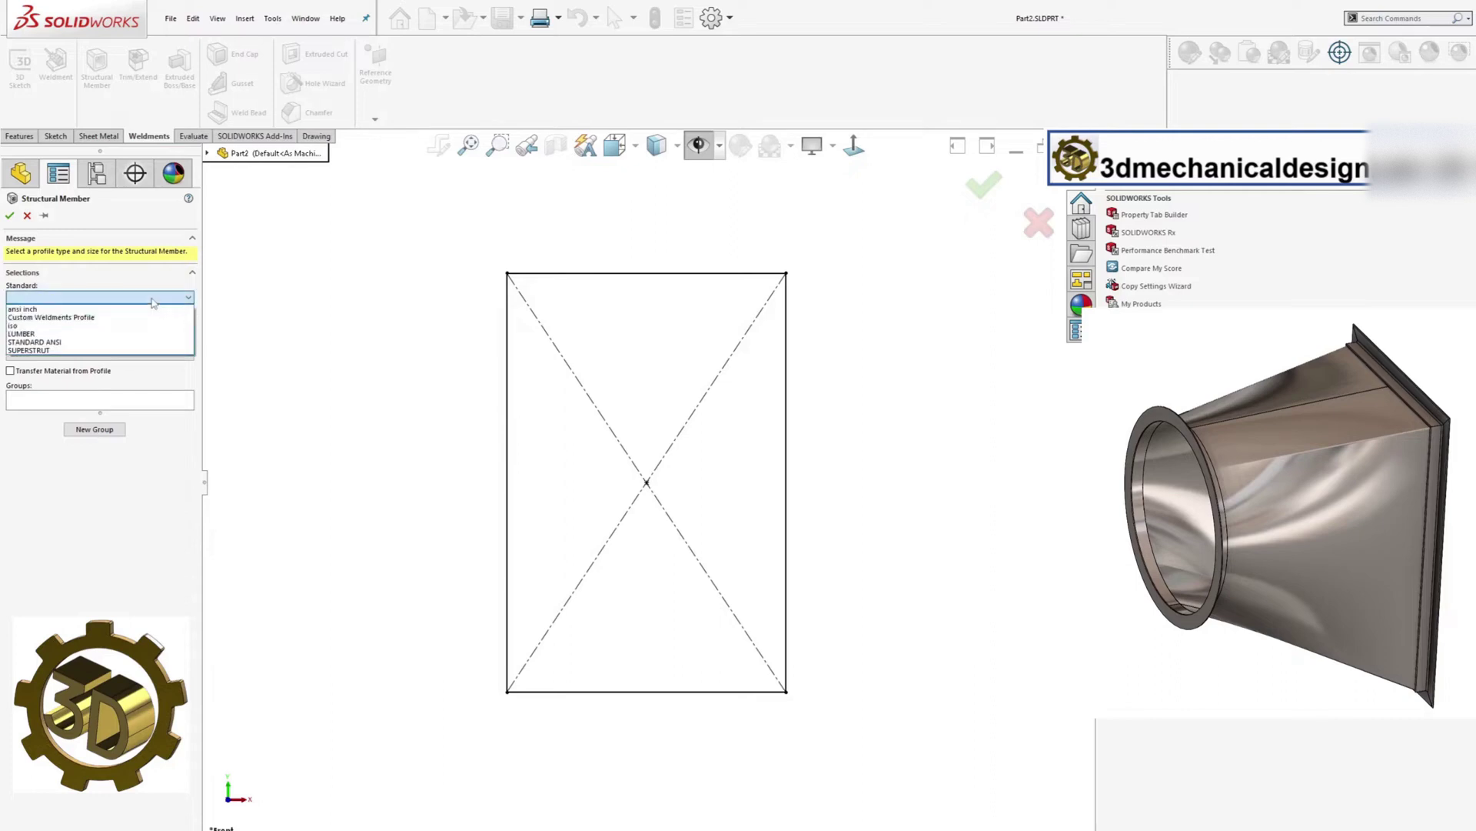
click(98, 342)
click(98, 324)
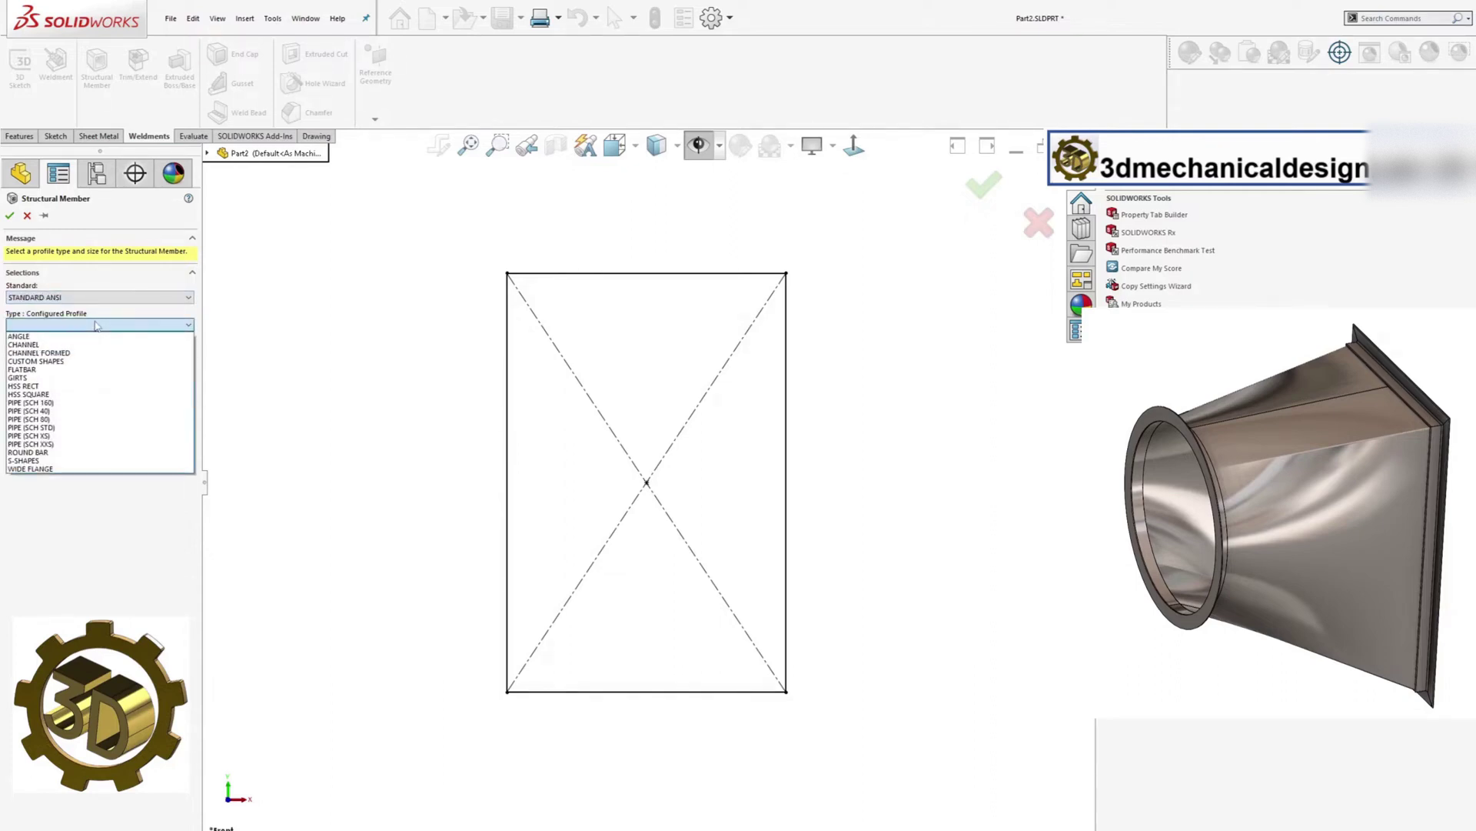
click(52, 337)
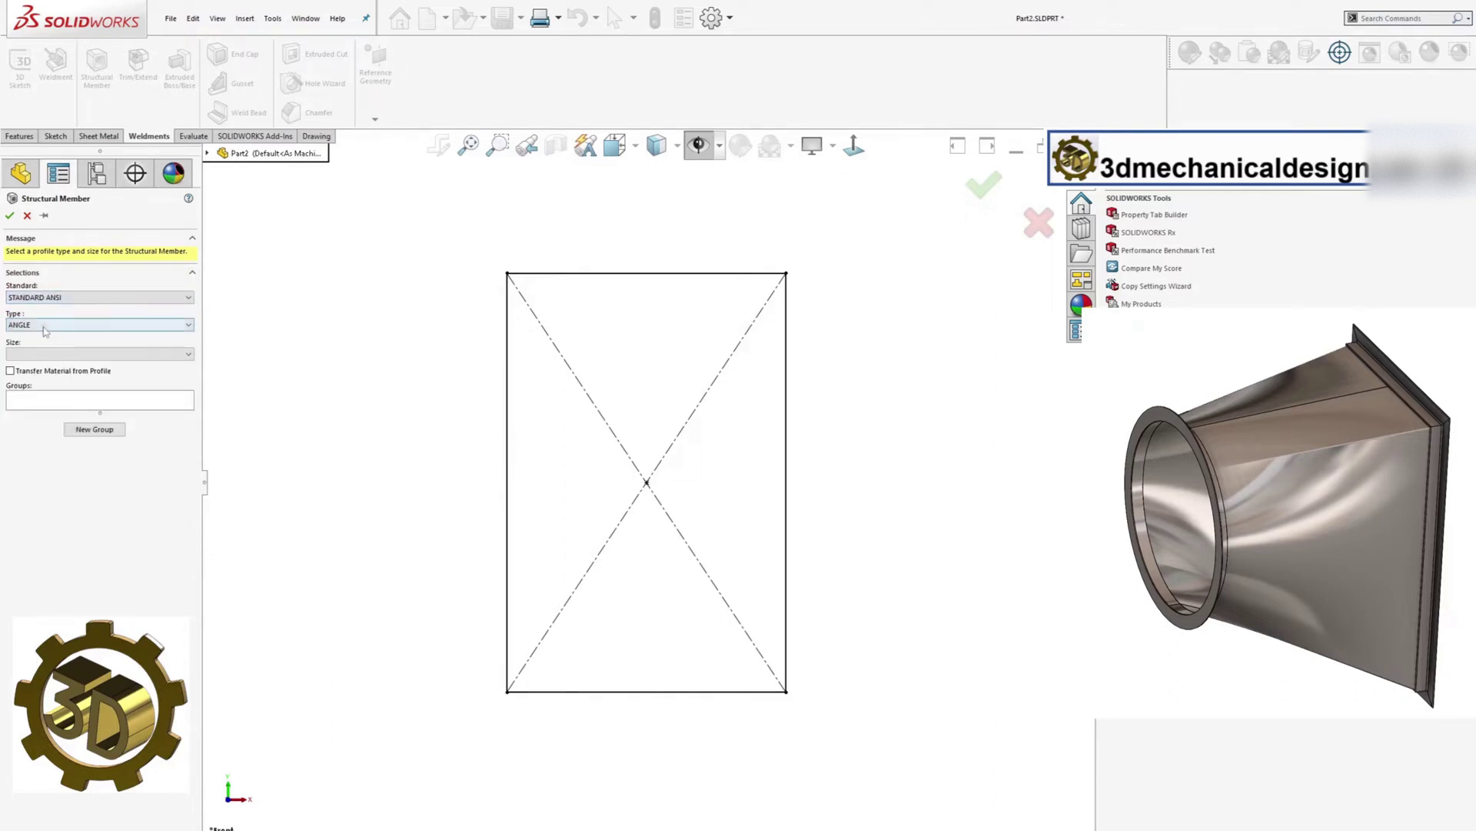
click(69, 354)
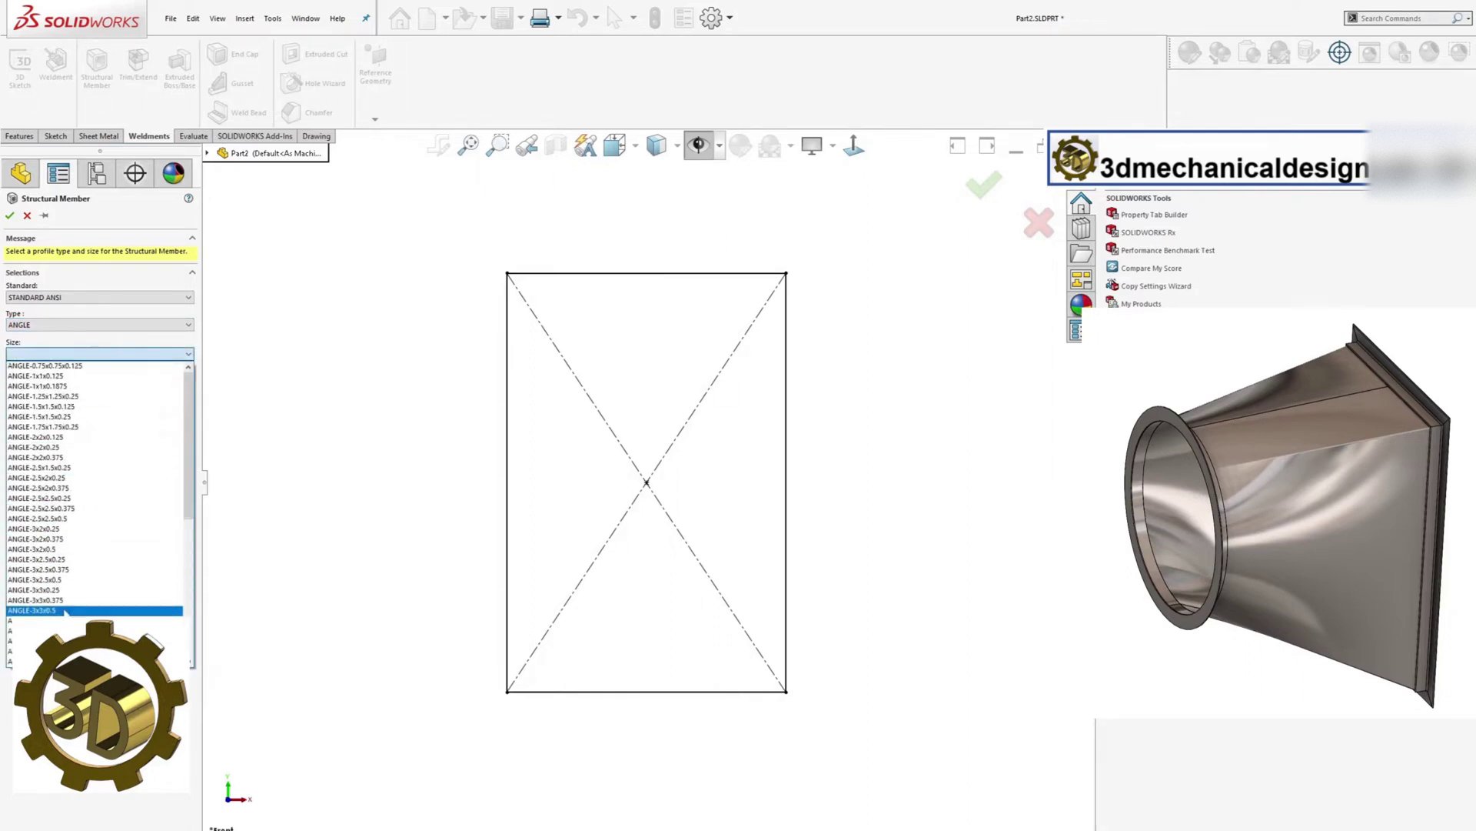
click(71, 590)
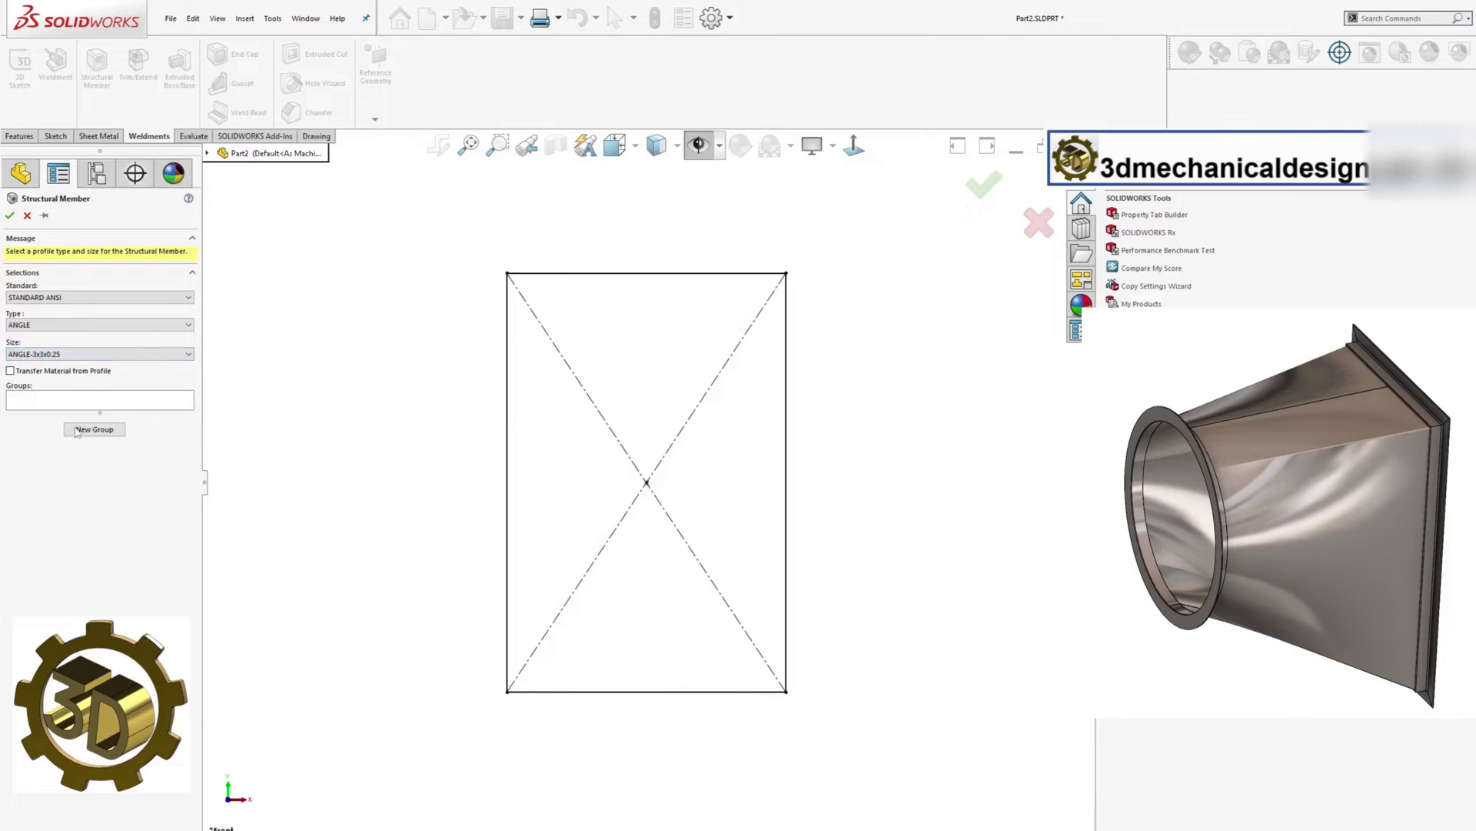
Apply the angle profile along all four sides of the sketched rectangle and create the frame.
click(543, 274)
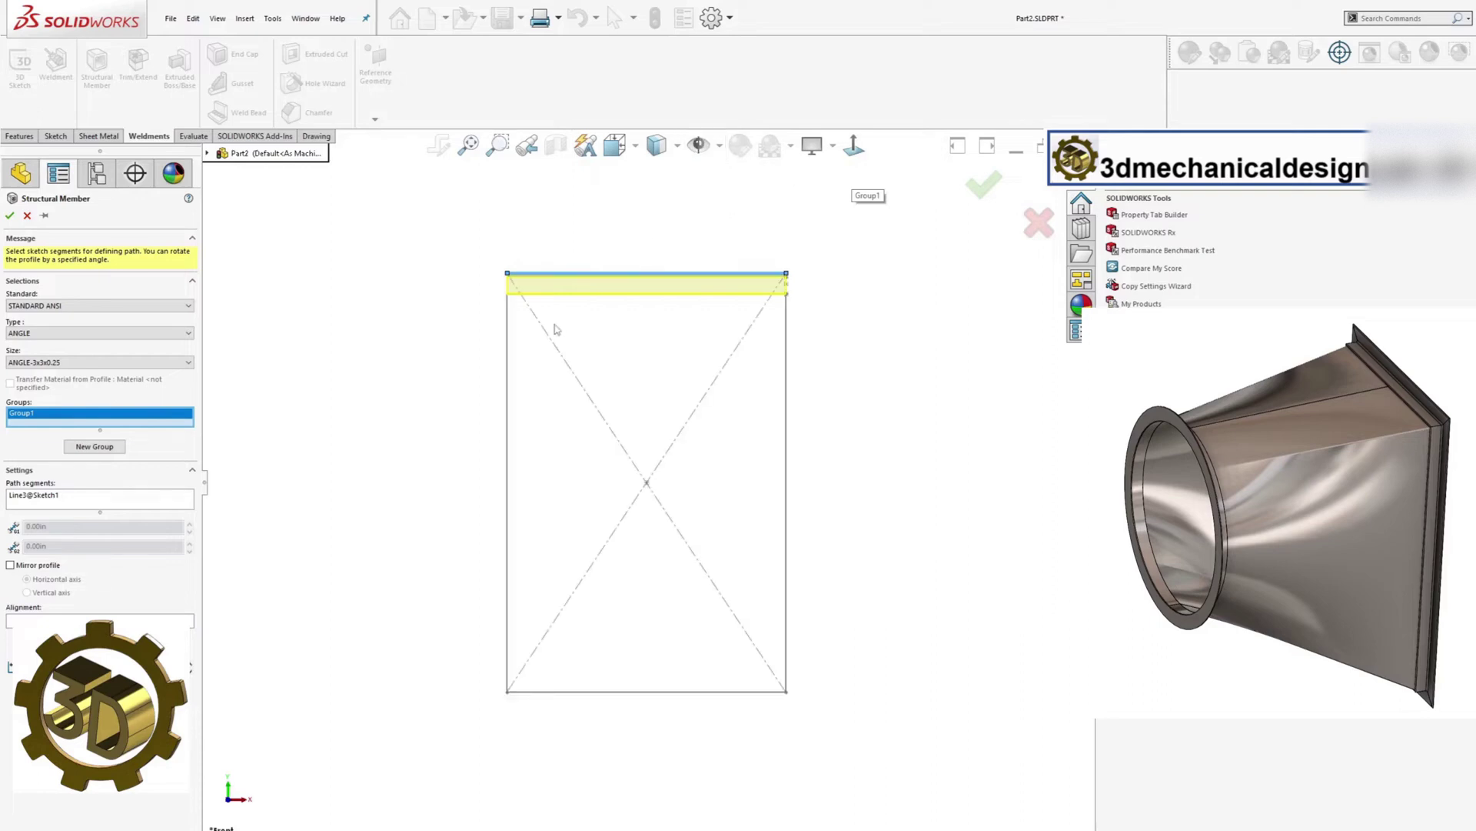
click(507, 372)
click(788, 377)
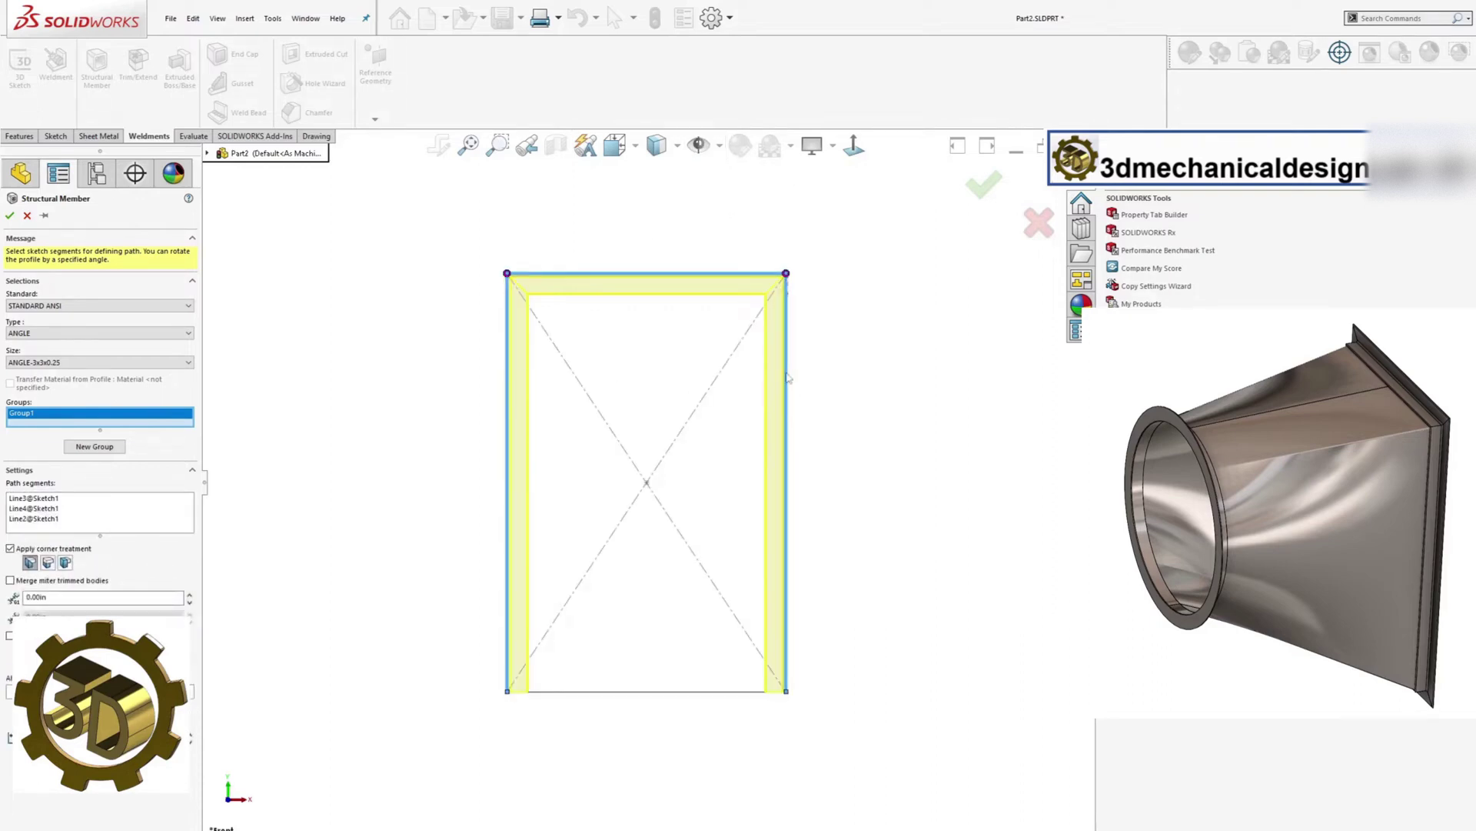
click(636, 693)
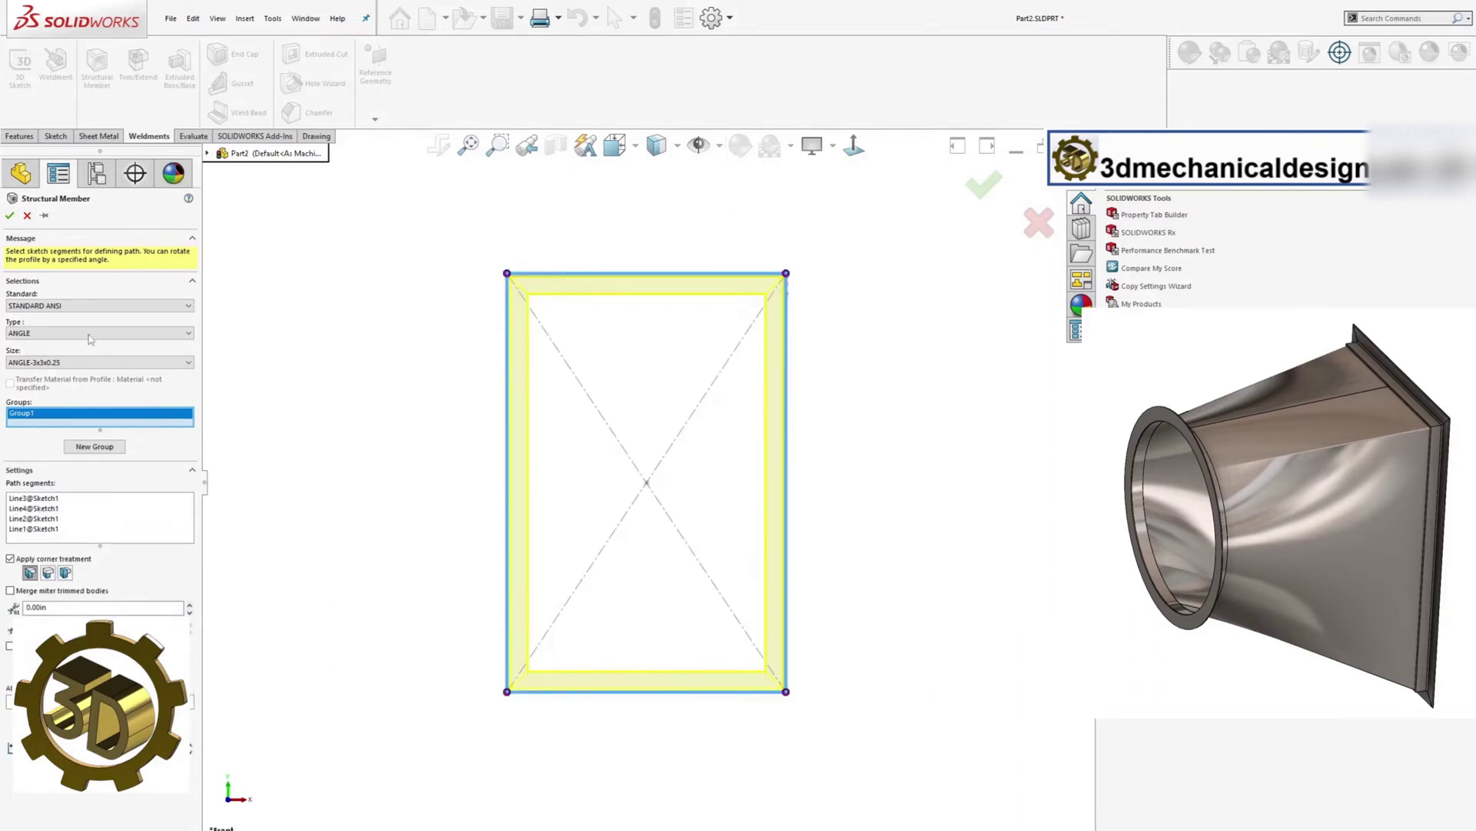
click(8, 217)
Edit the angle frame feature so that the profile's flange points outward from the sketched rectangle.
middle_drag(706, 402, 587, 484)
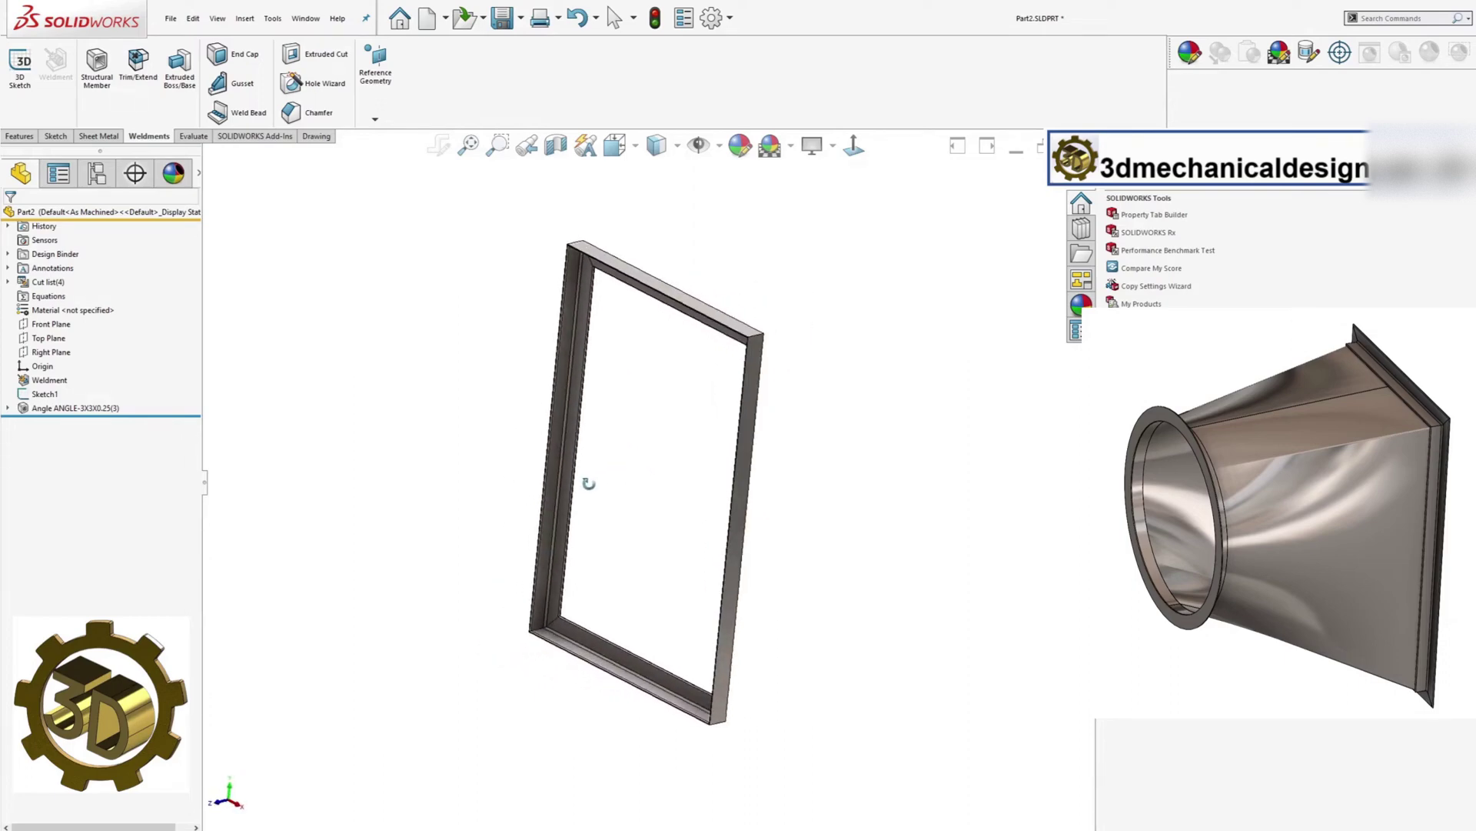
right_click(74, 415)
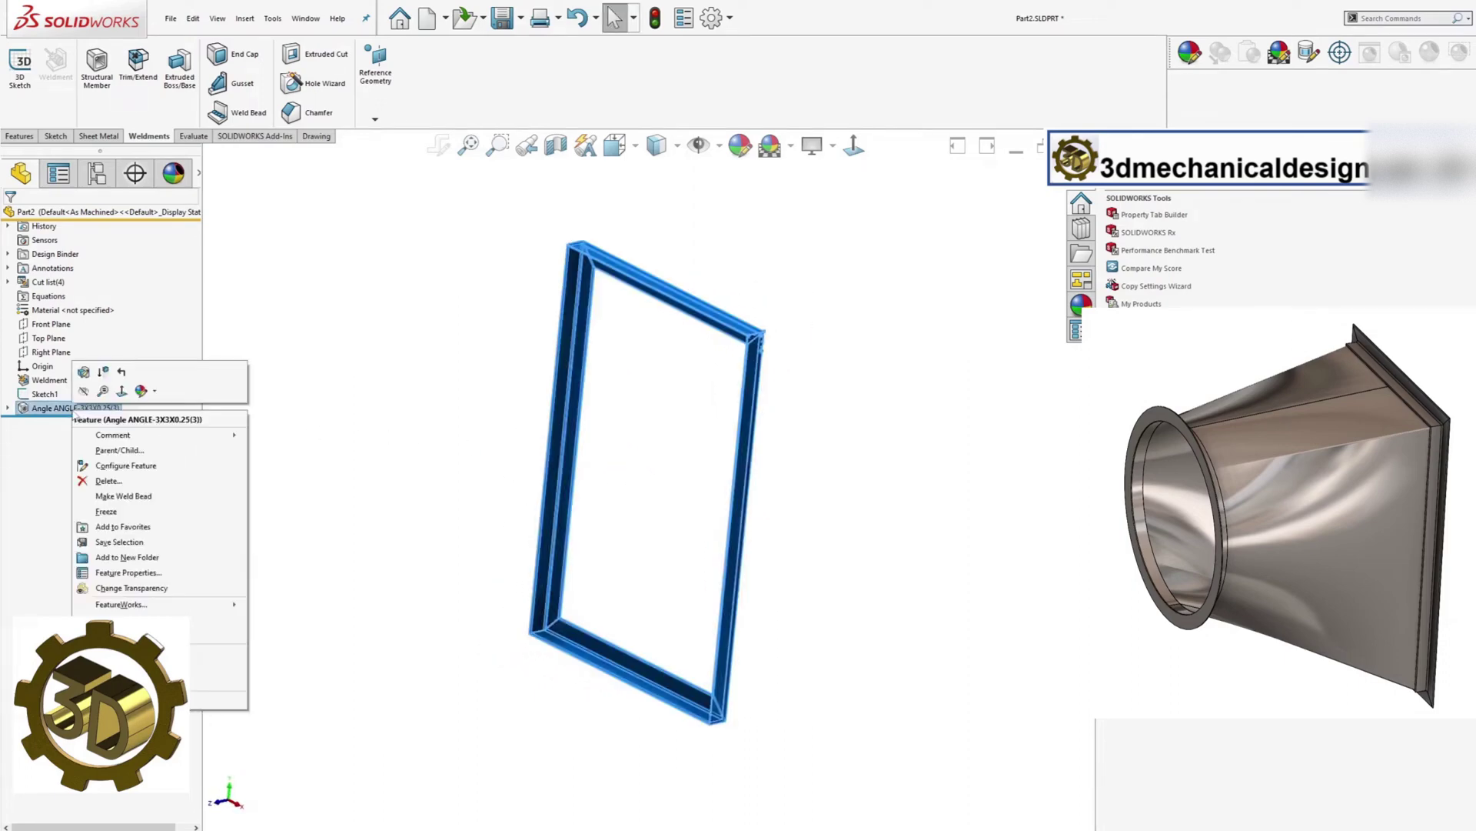
click(87, 369)
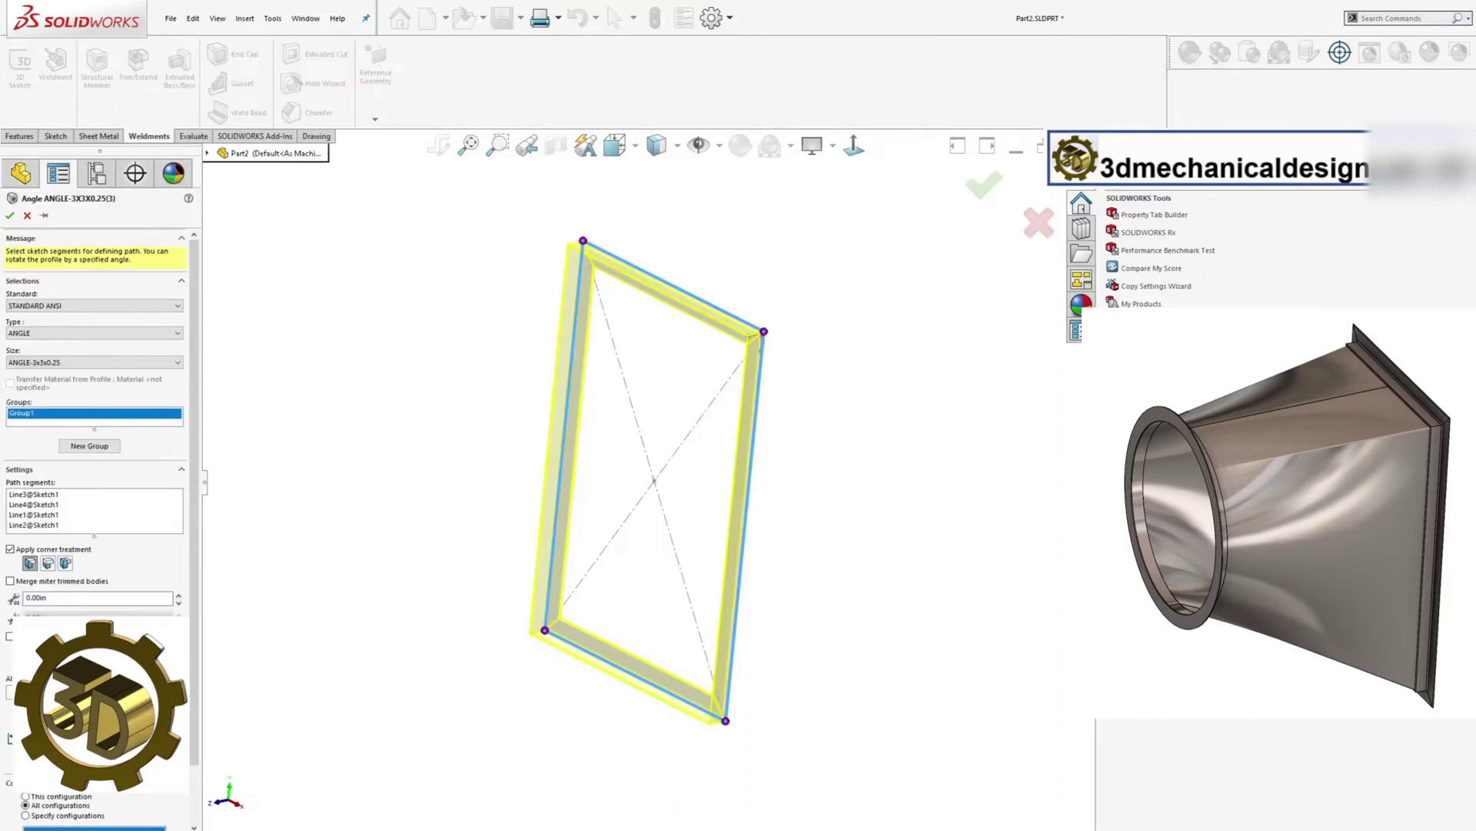
click(10, 216)
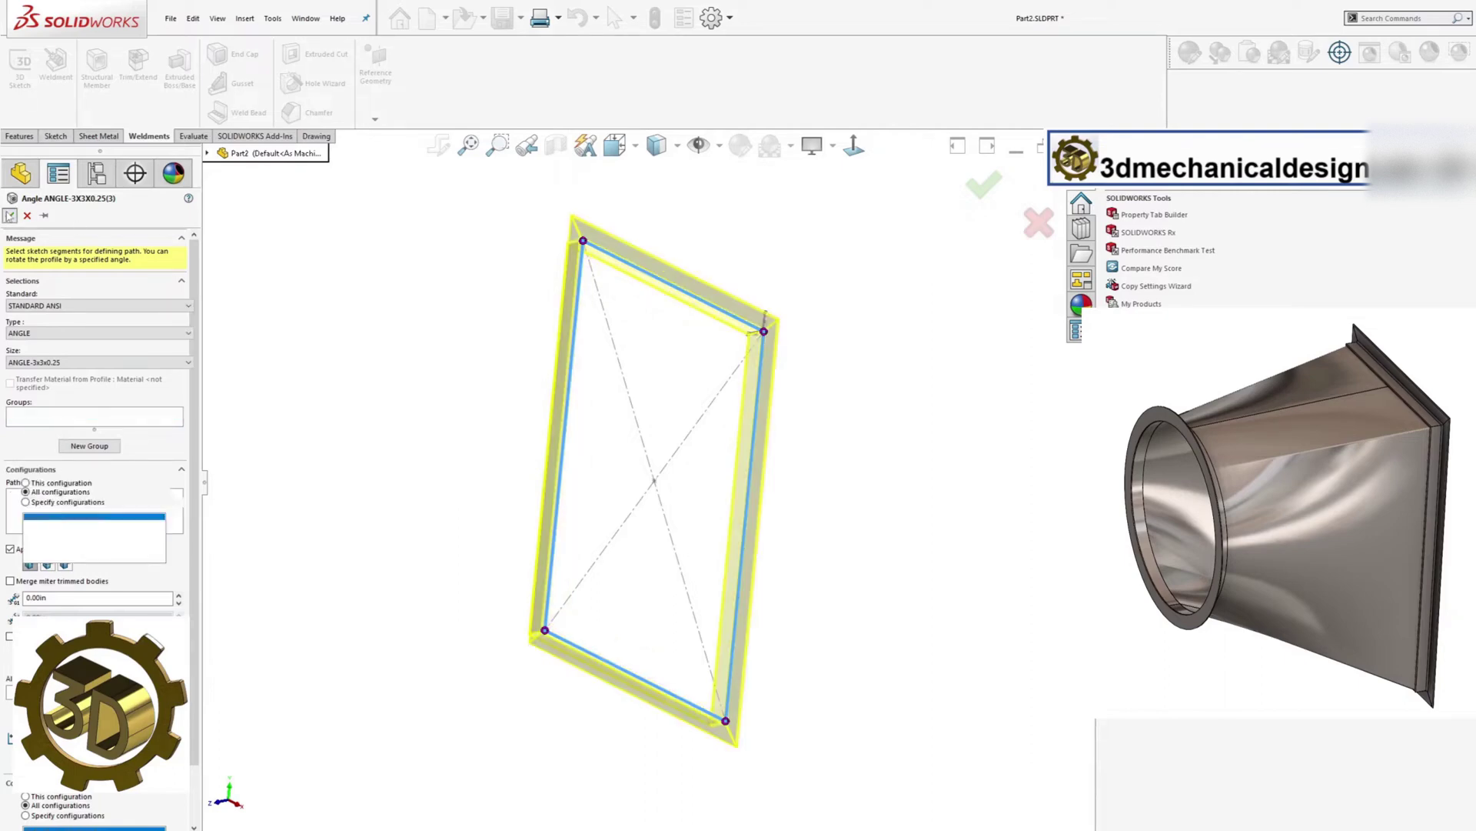
Create a reference plane offset 2.75 in from the flange face of the frame's upper member, with the offset flipped.
middle_drag(629, 459, 511, 481)
click(650, 319)
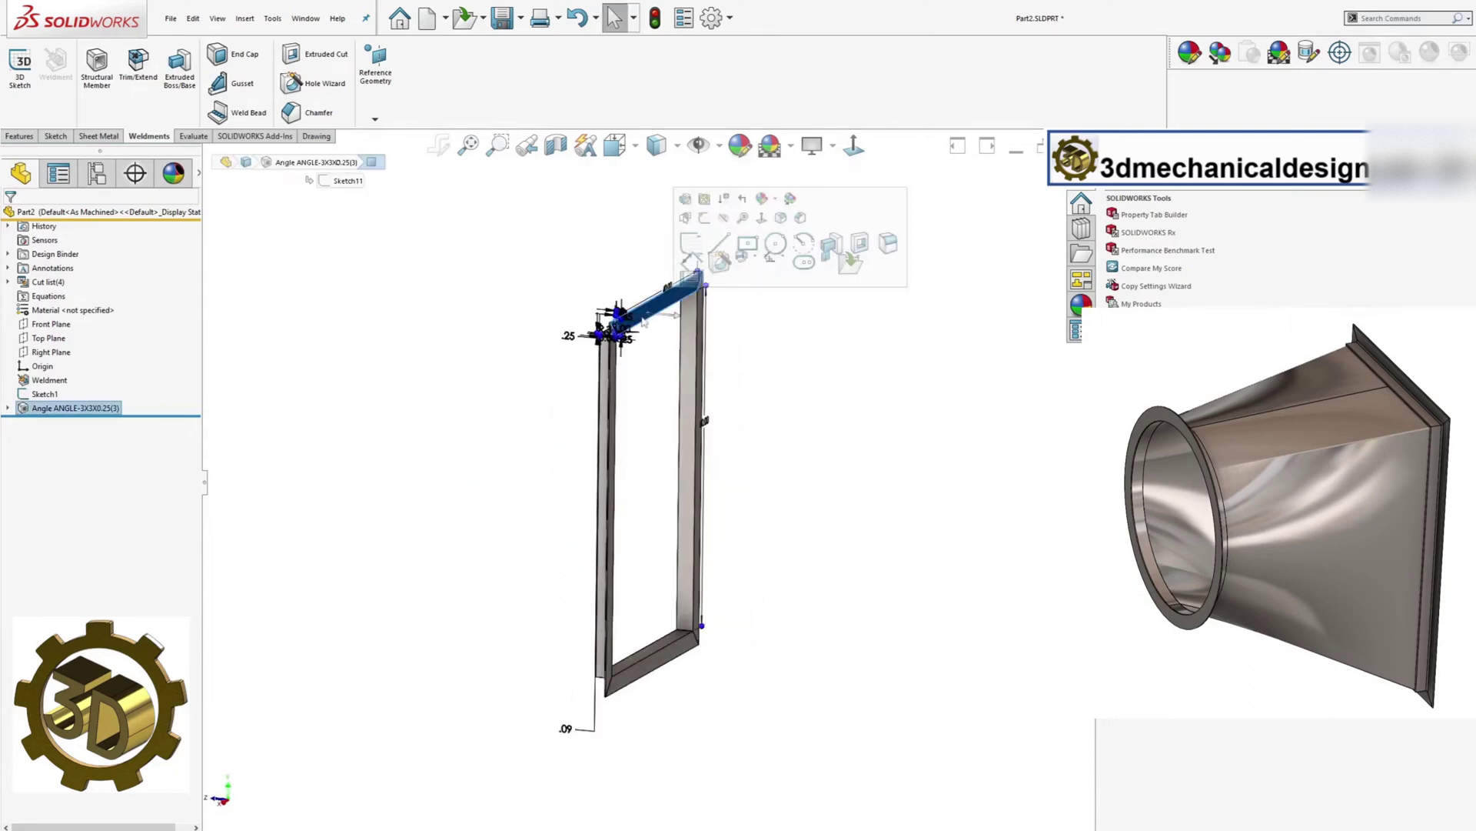
click(375, 65)
click(389, 132)
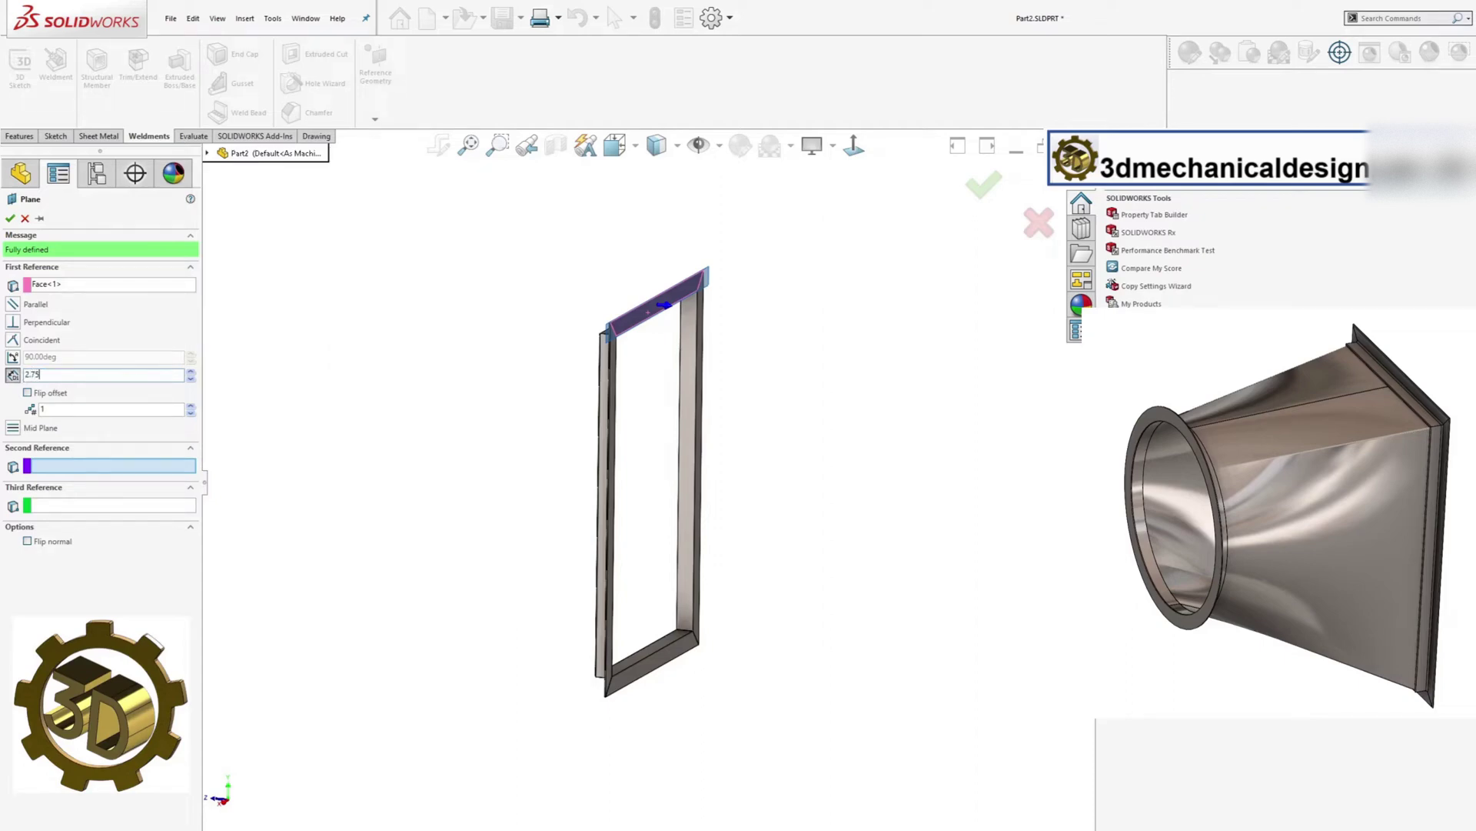
key(Return)
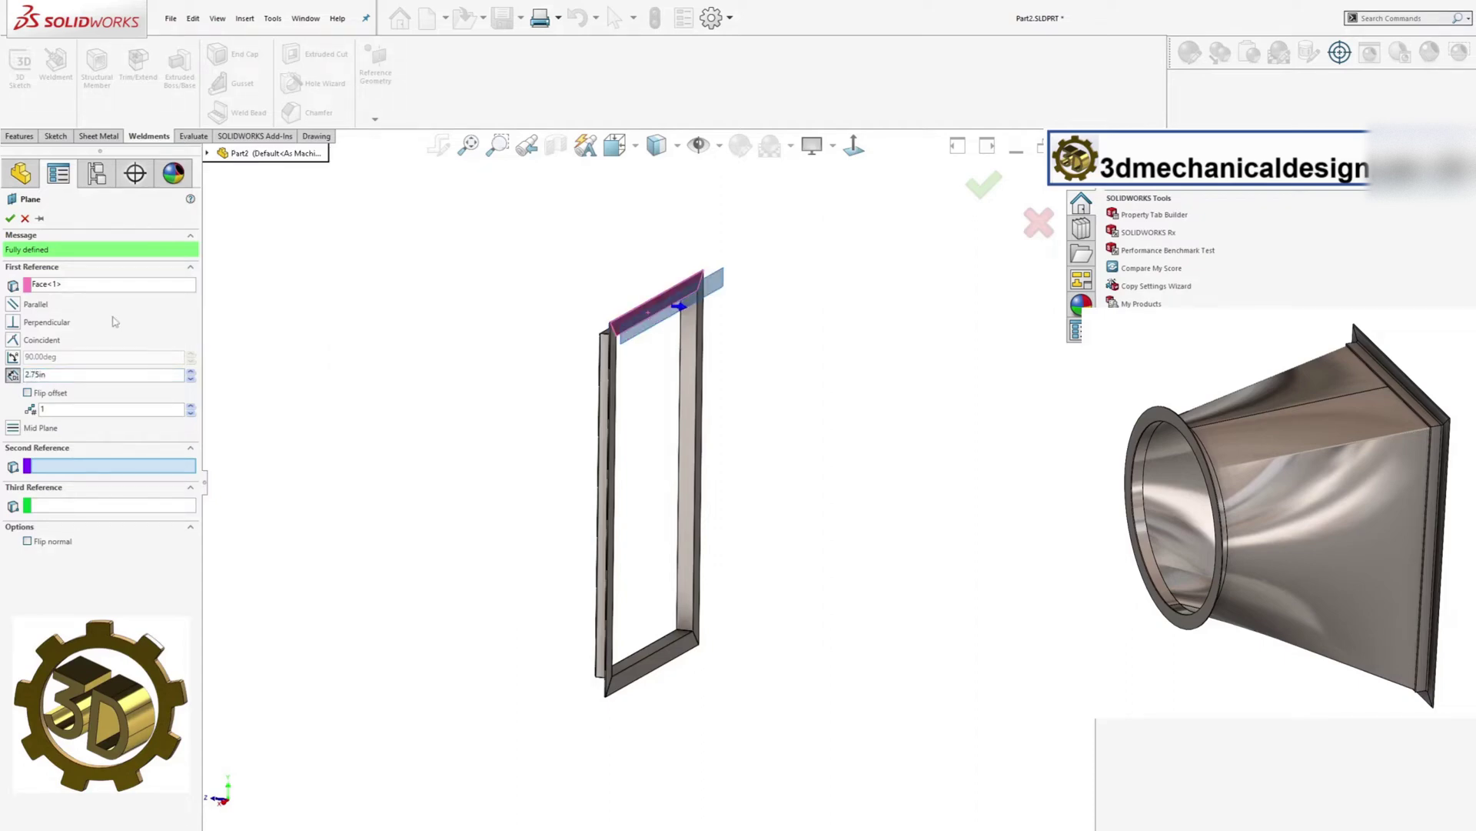
click(27, 393)
click(11, 219)
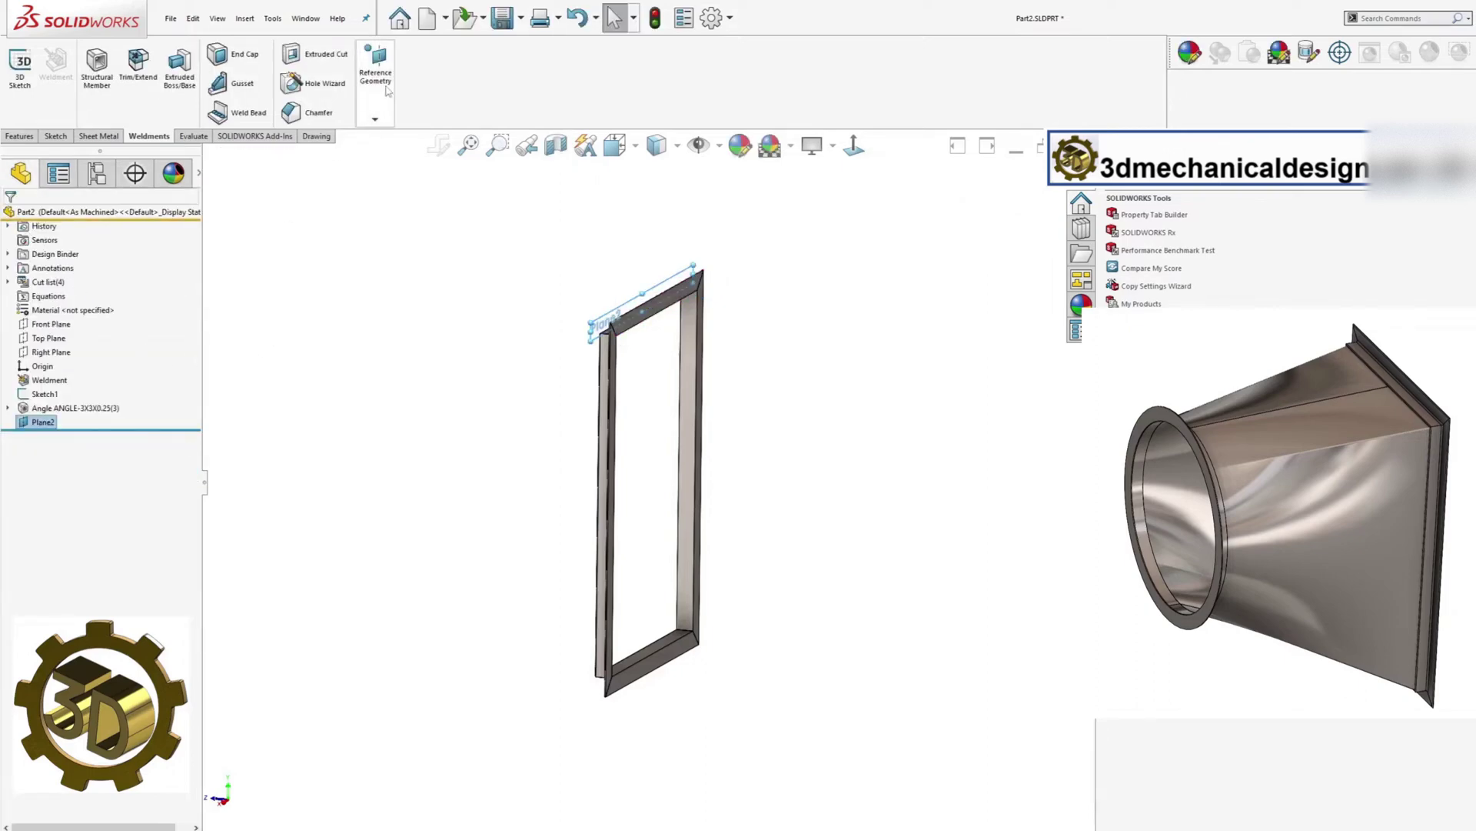
Create a second reference plane offset 45 in from the new plane, on the side away from the frame.
click(374, 119)
click(391, 132)
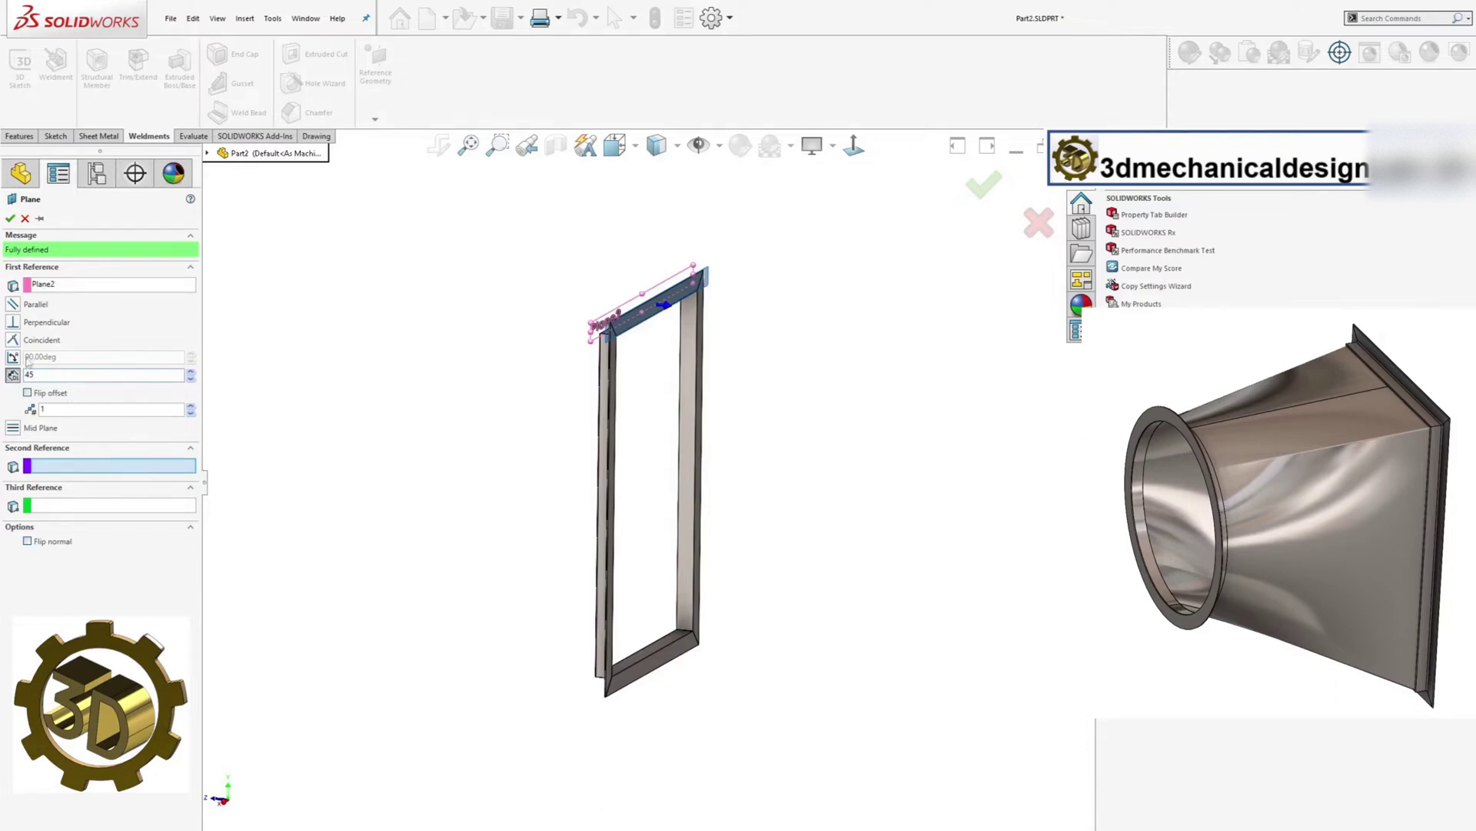
key(Return)
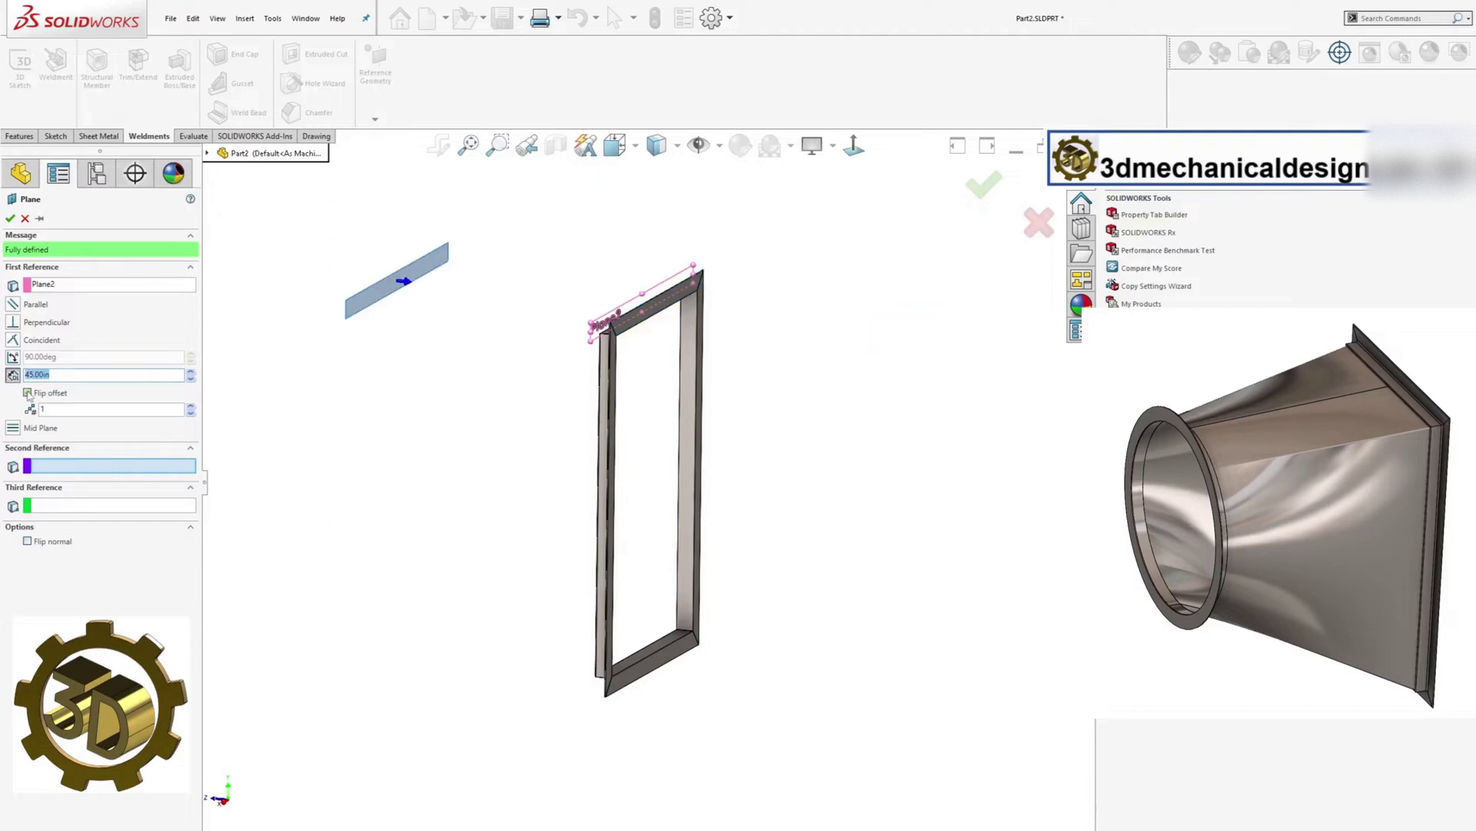
click(10, 219)
View the 45 in offset plane face-on and stretch its border downward over most of the frame opening.
middle_drag(441, 396, 571, 379)
click(491, 314)
click(493, 314)
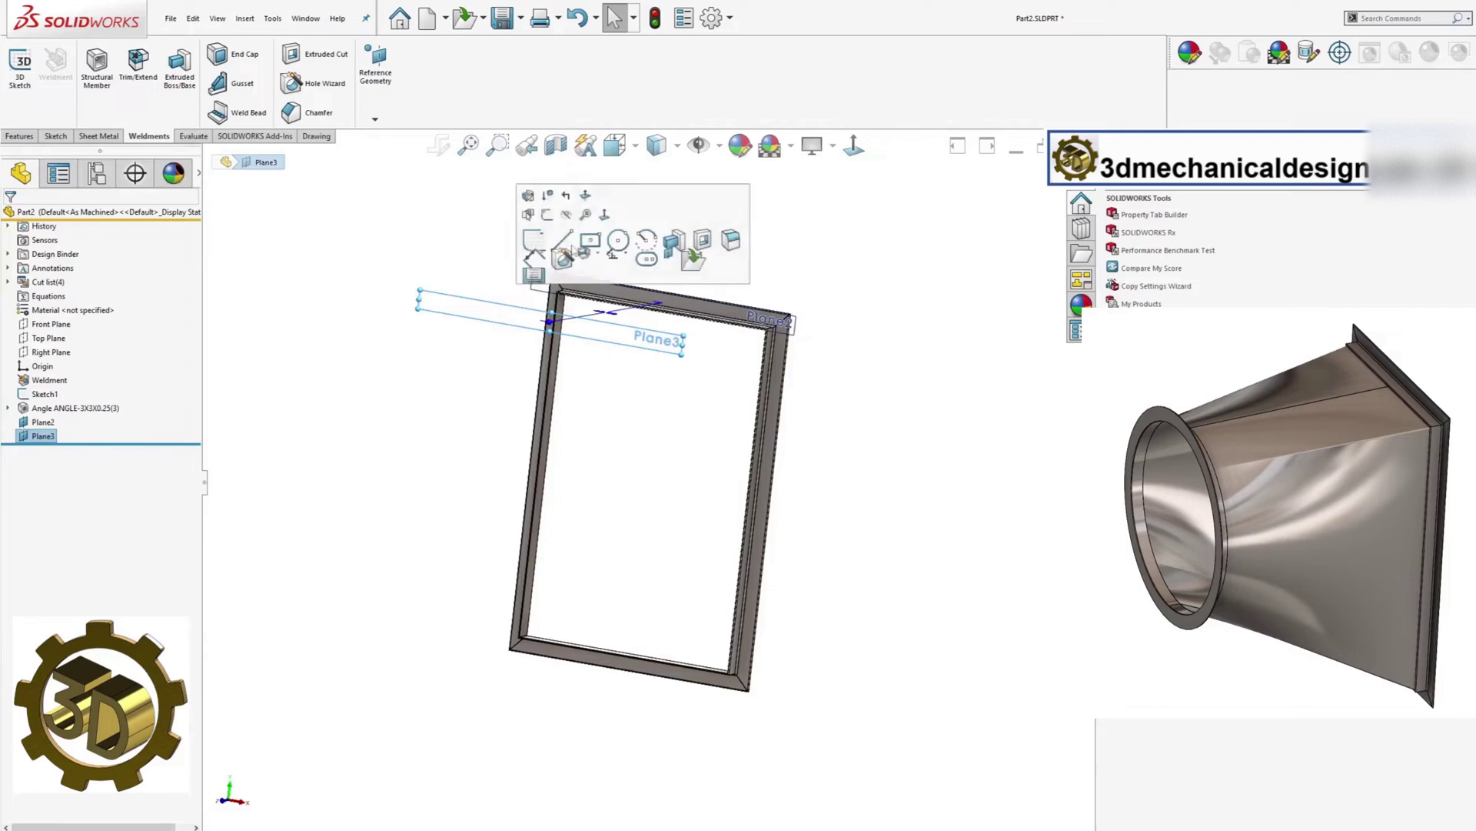
click(854, 145)
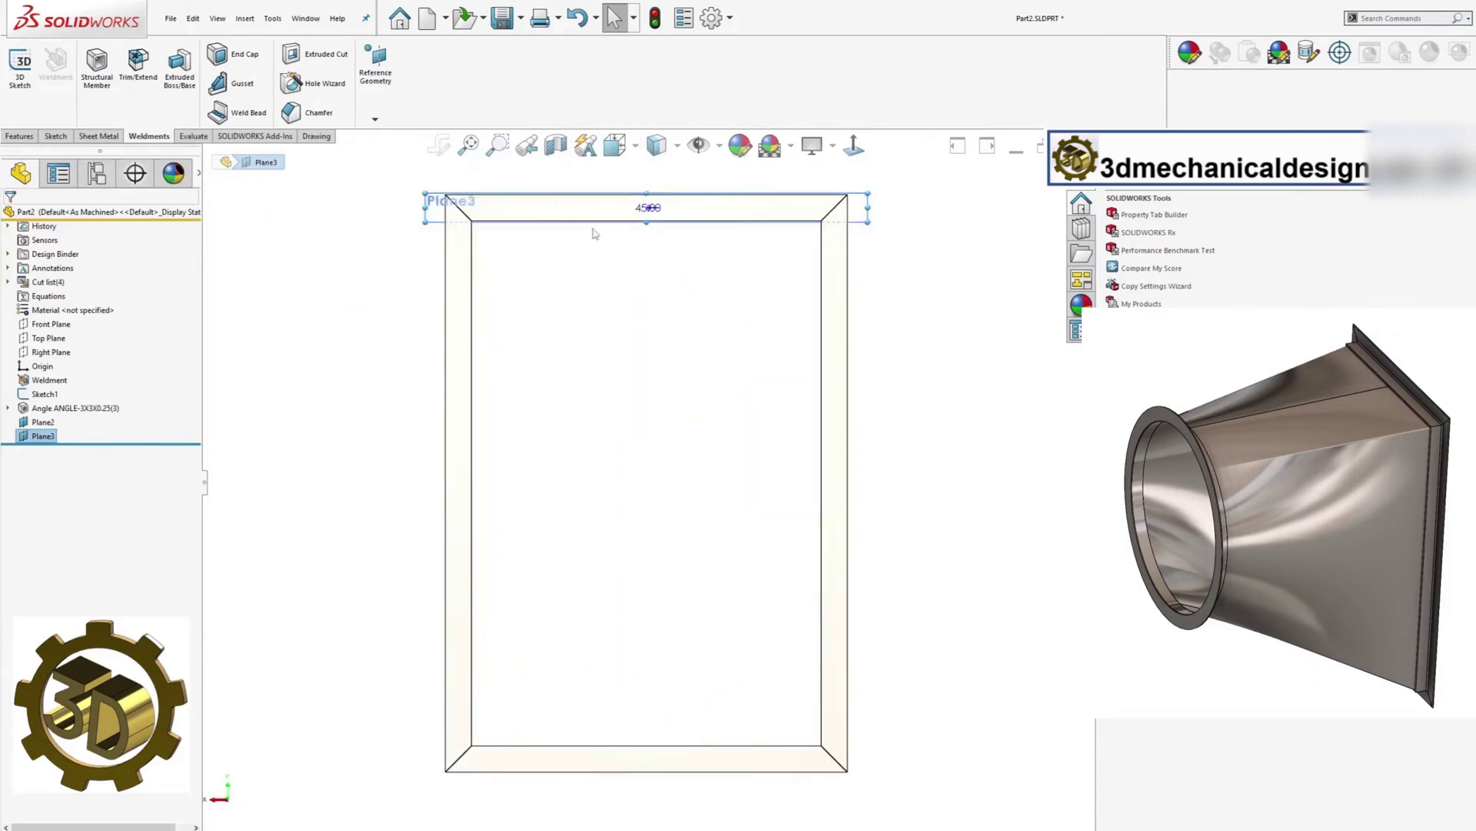
click(854, 145)
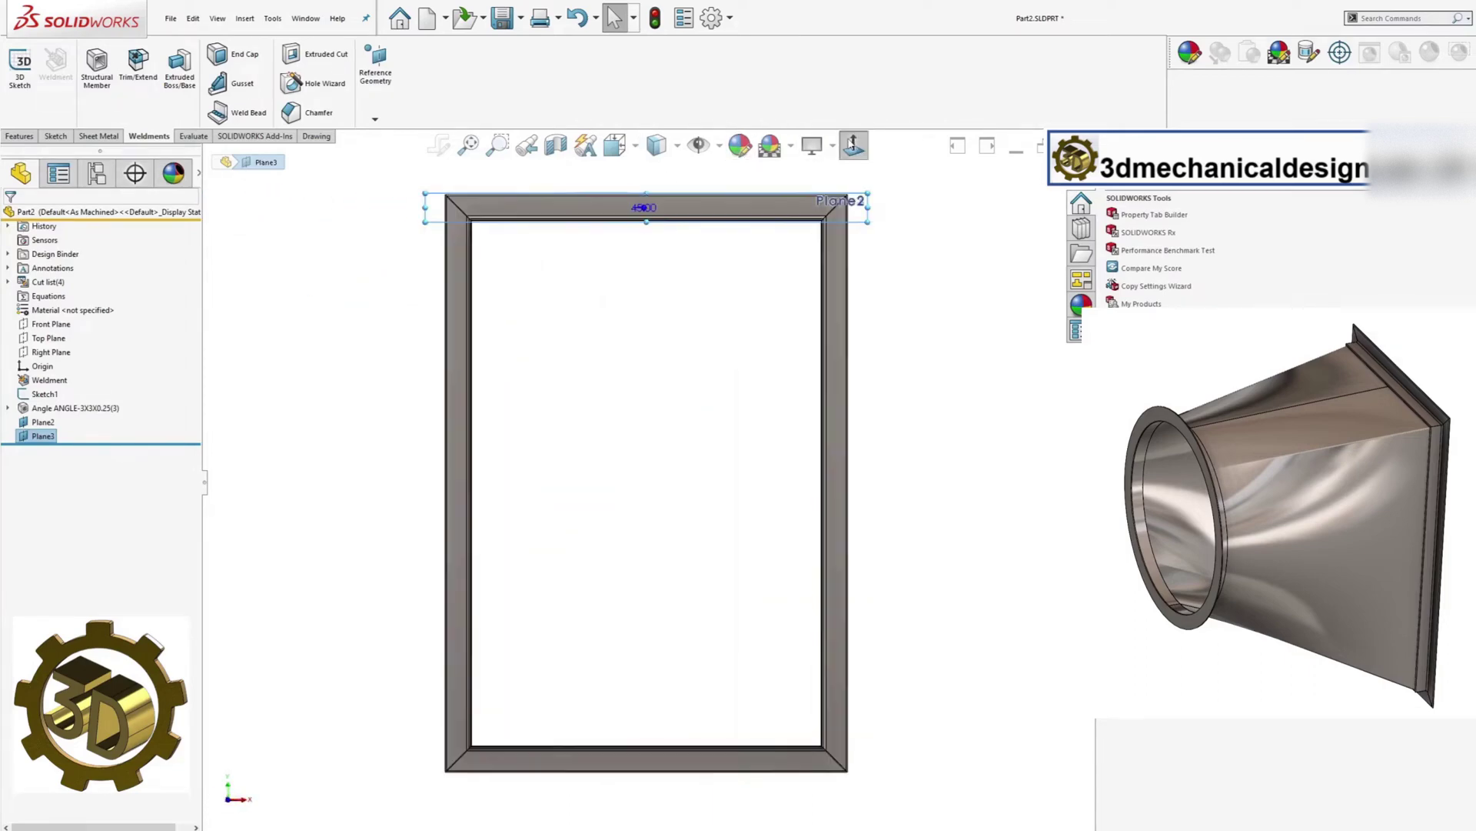
drag(649, 228, 683, 596)
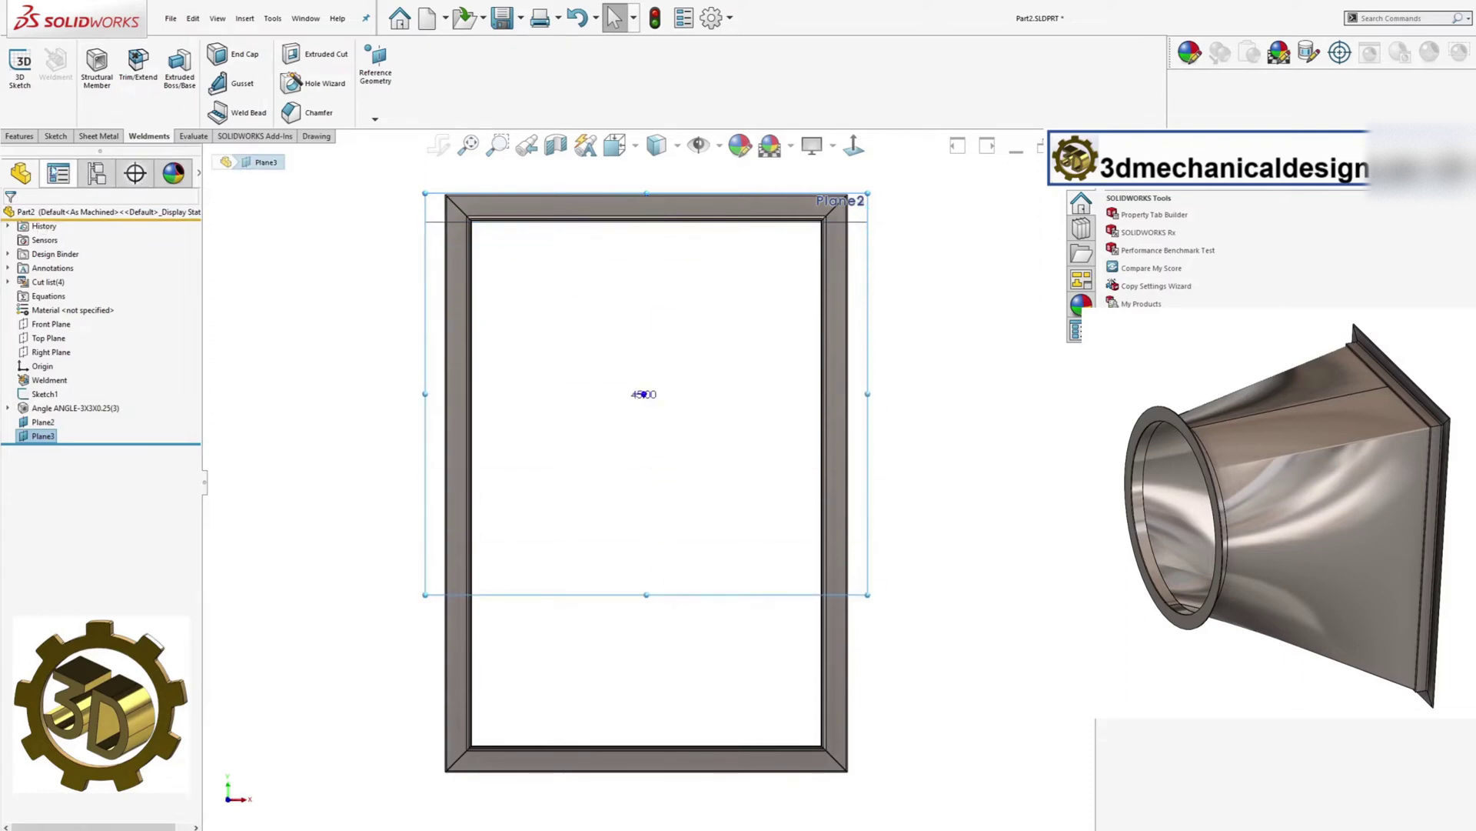
Start a sketch on the offset plane and draw a vertical centerline about 24.73 in long up from the lower frame edge's midpoint.
click(55, 137)
click(20, 63)
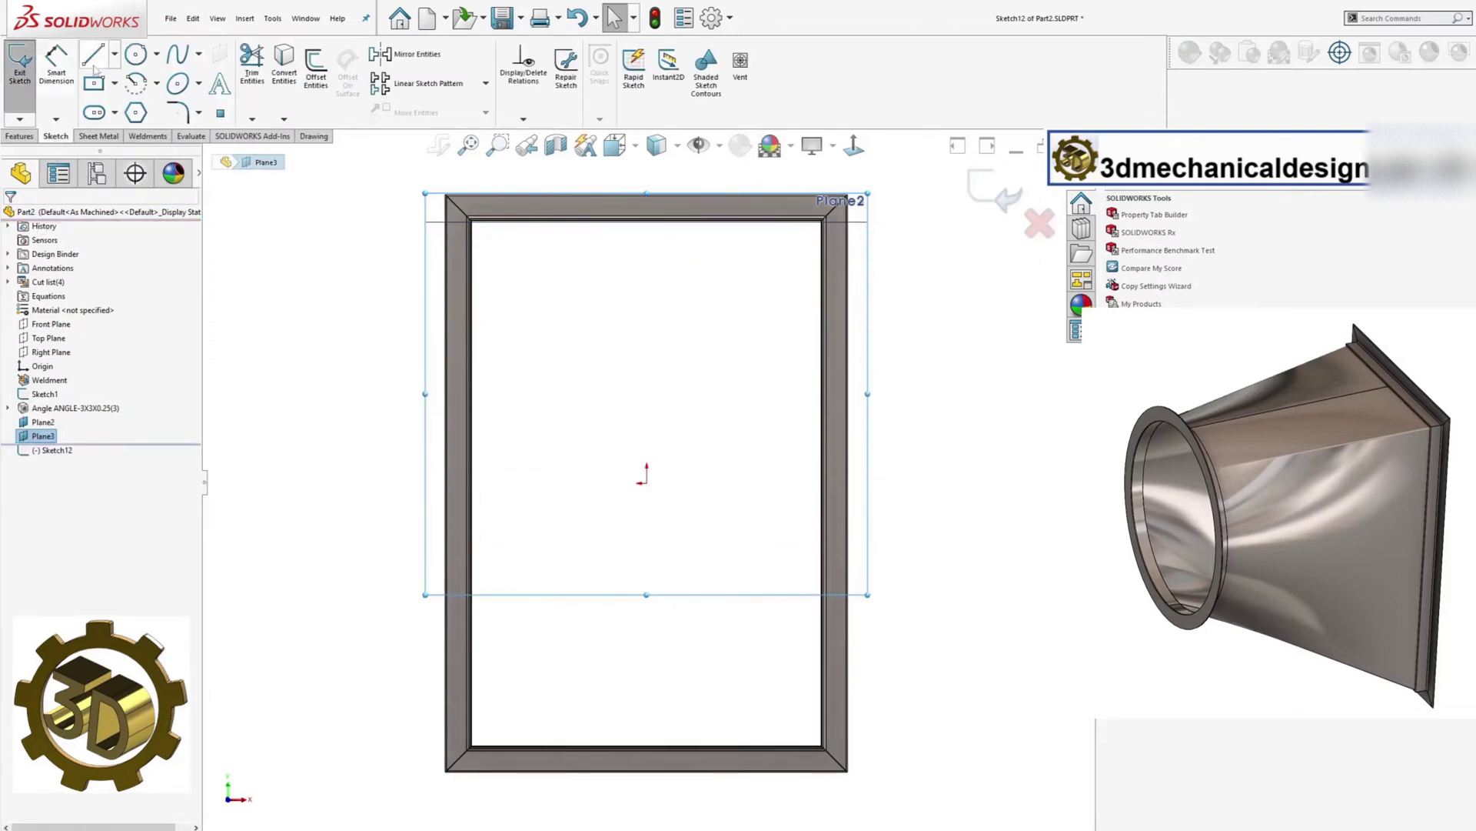
click(114, 55)
click(111, 93)
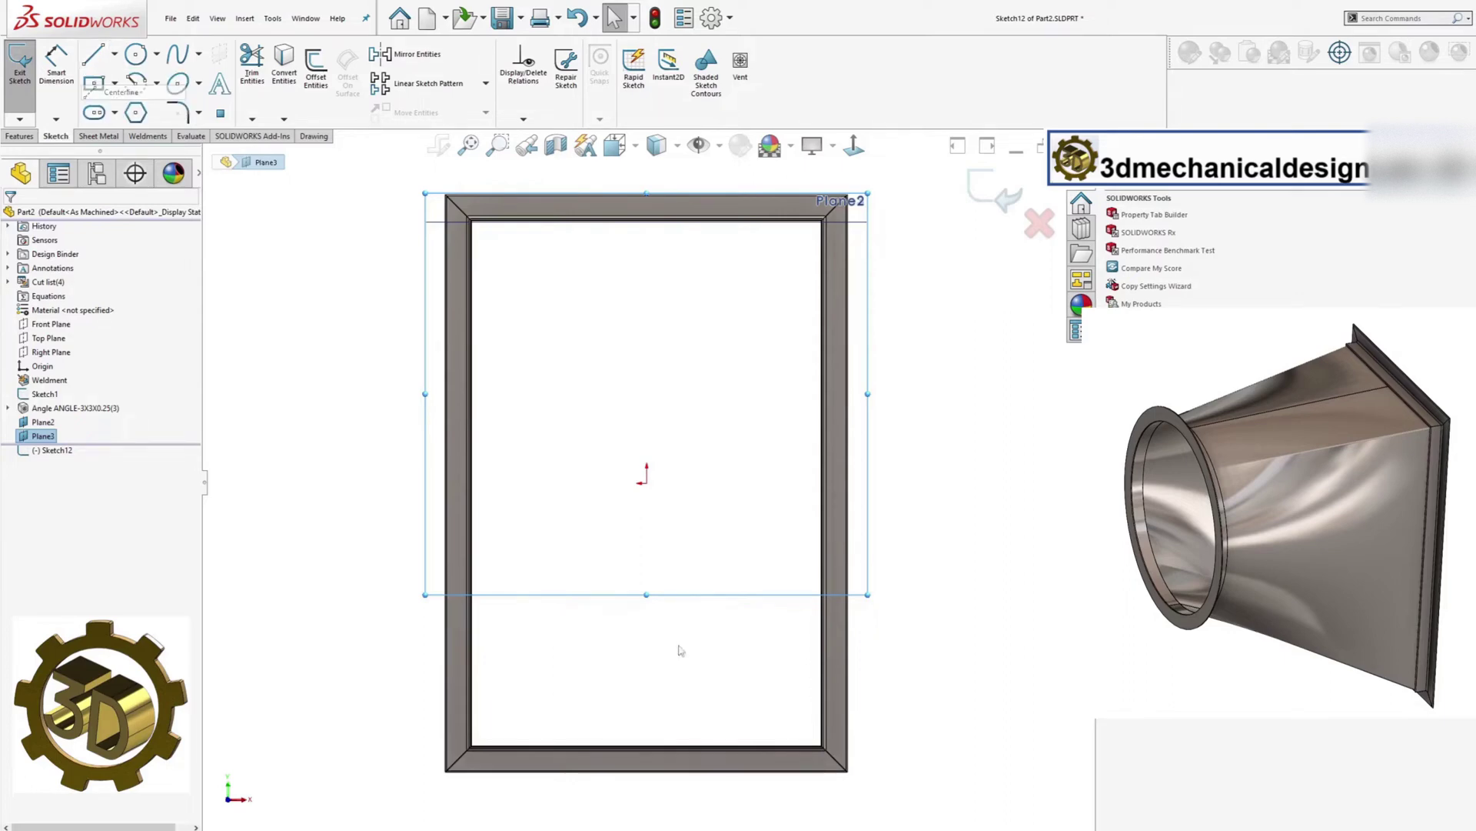
click(646, 769)
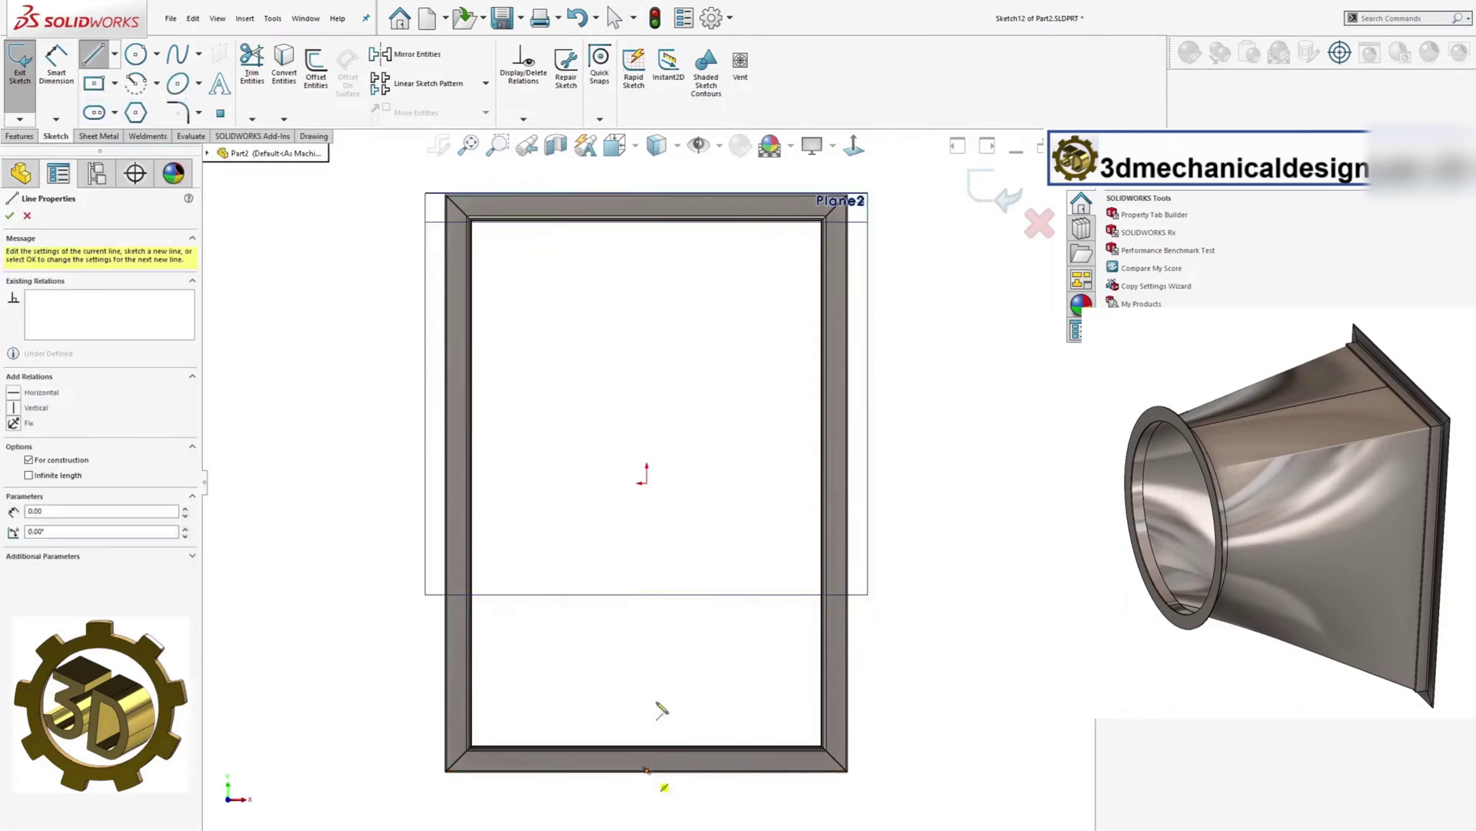
click(646, 554)
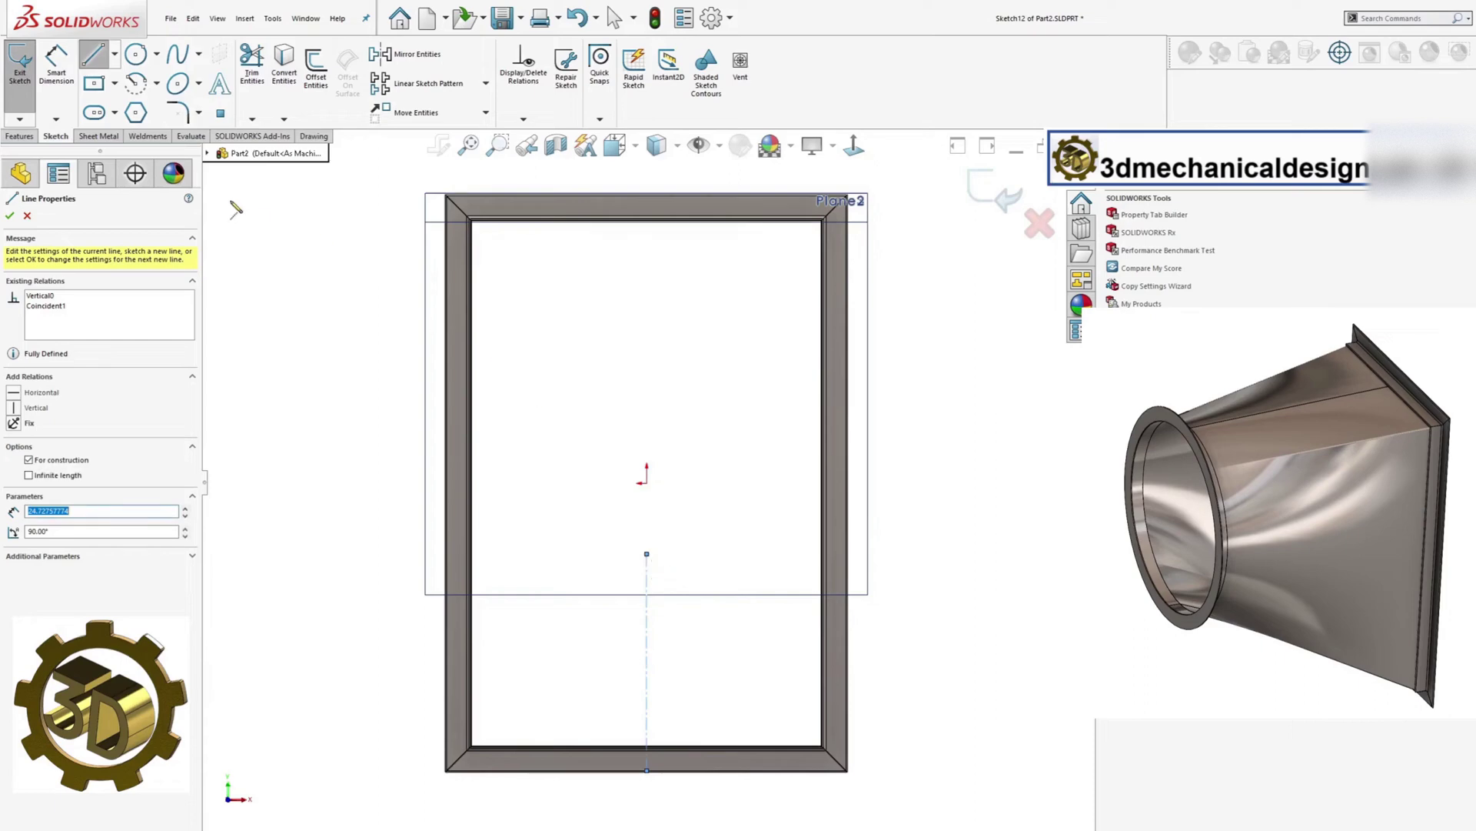
Draw a centerpoint arc about the centerline's upper end and reshape it to an open arc left of the centerline.
click(136, 84)
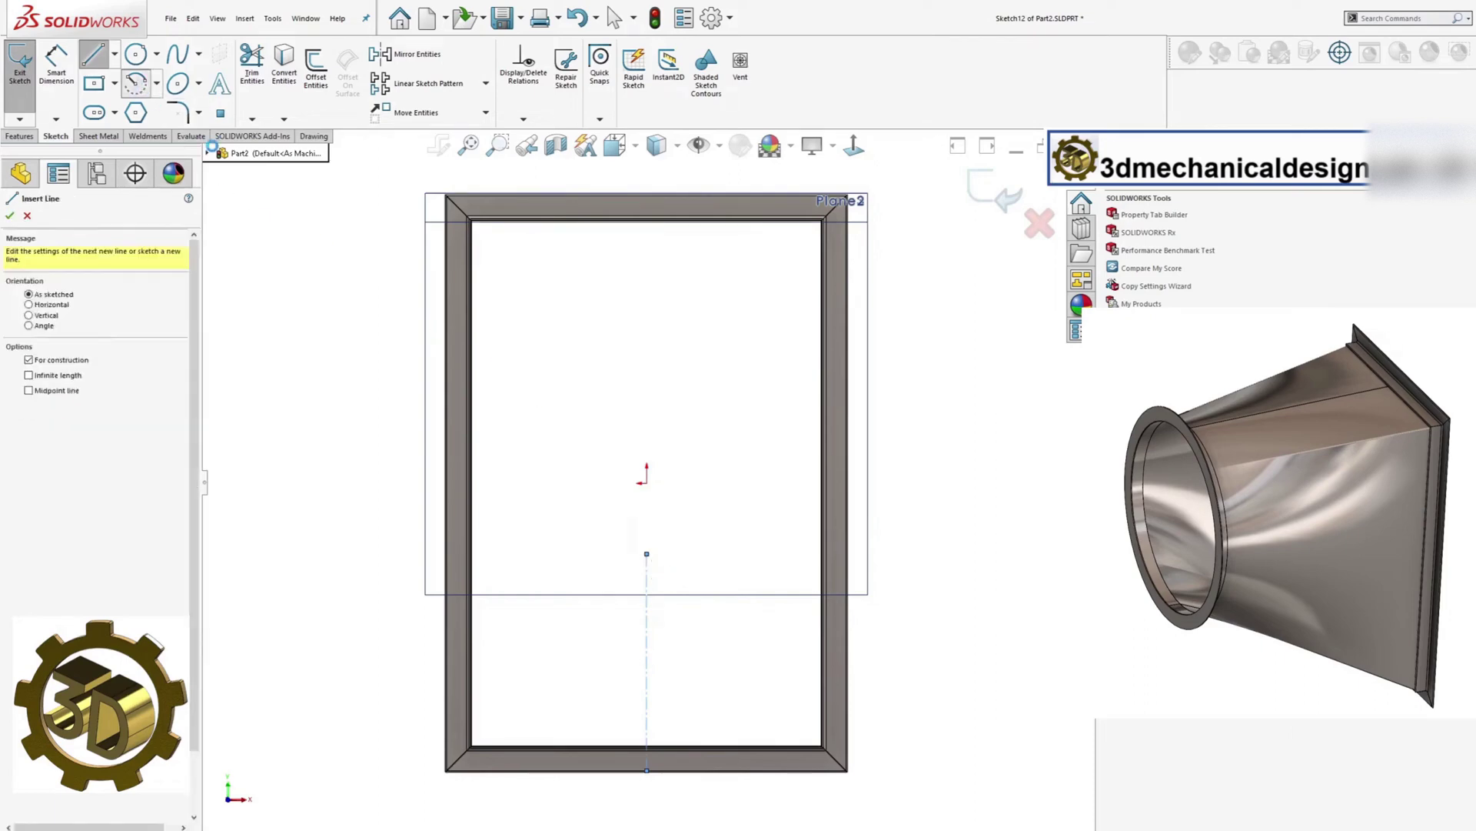
click(647, 554)
click(647, 417)
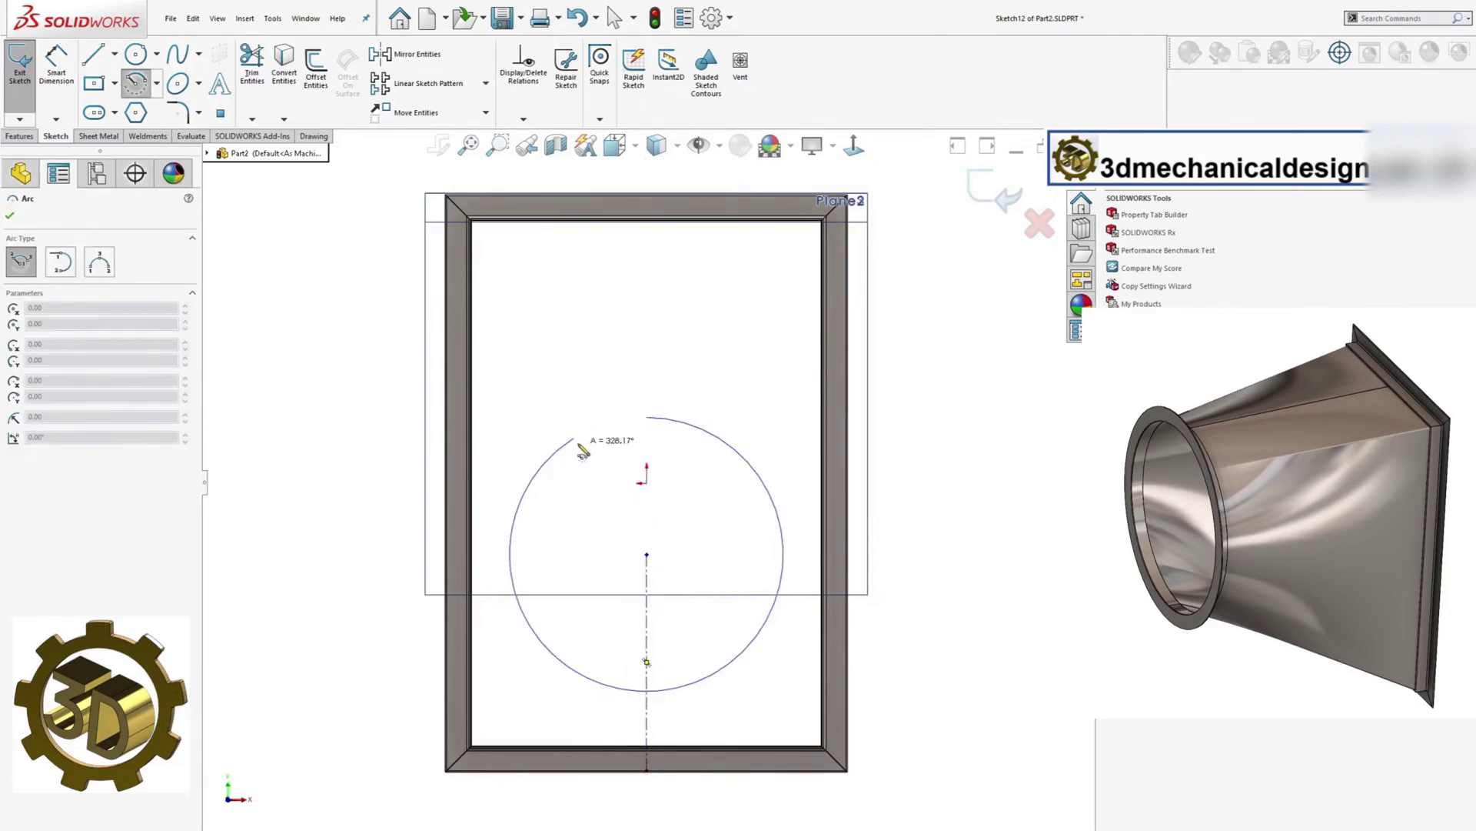
key(Escape)
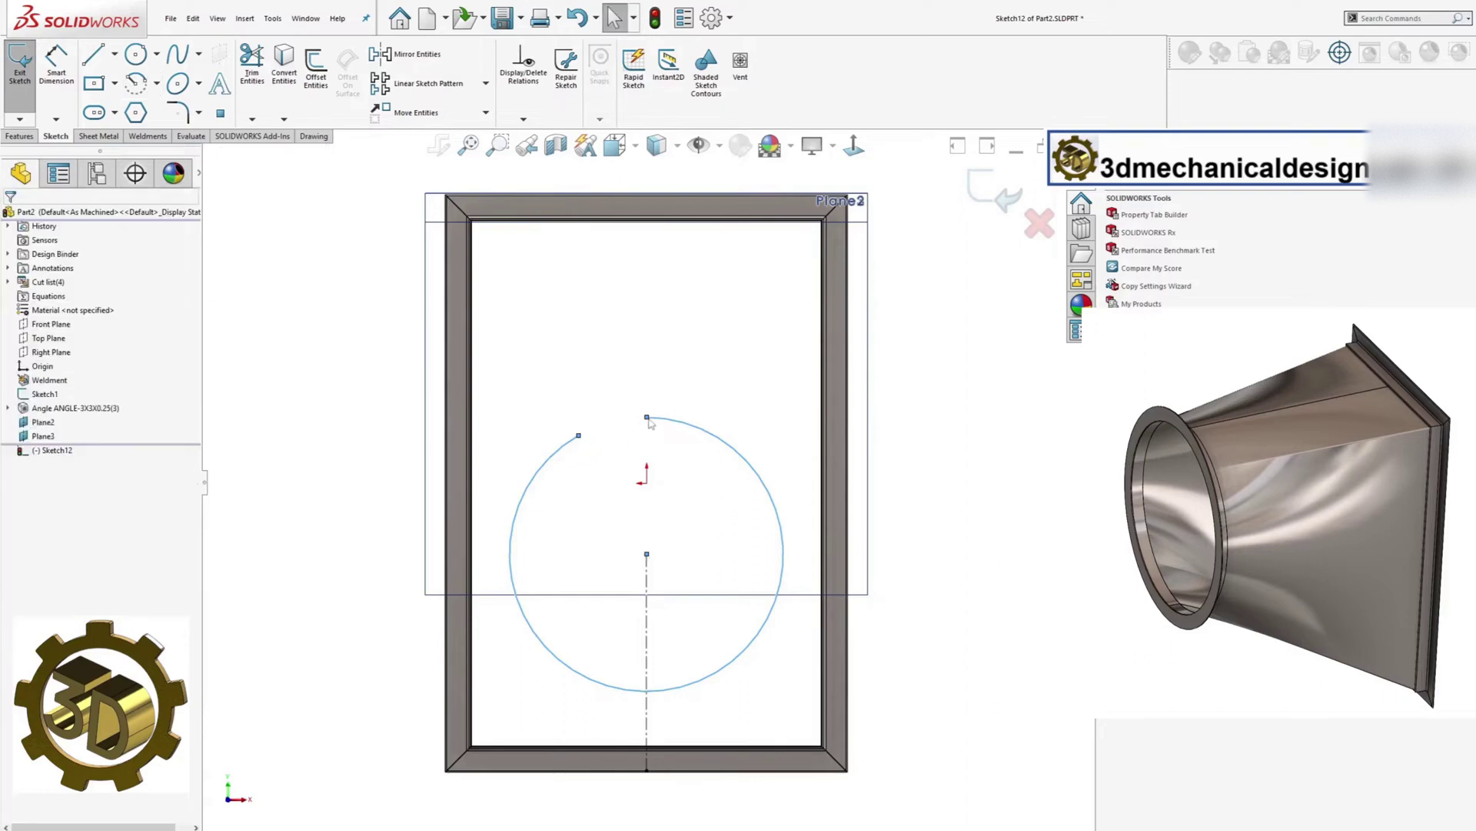
drag(647, 417, 623, 681)
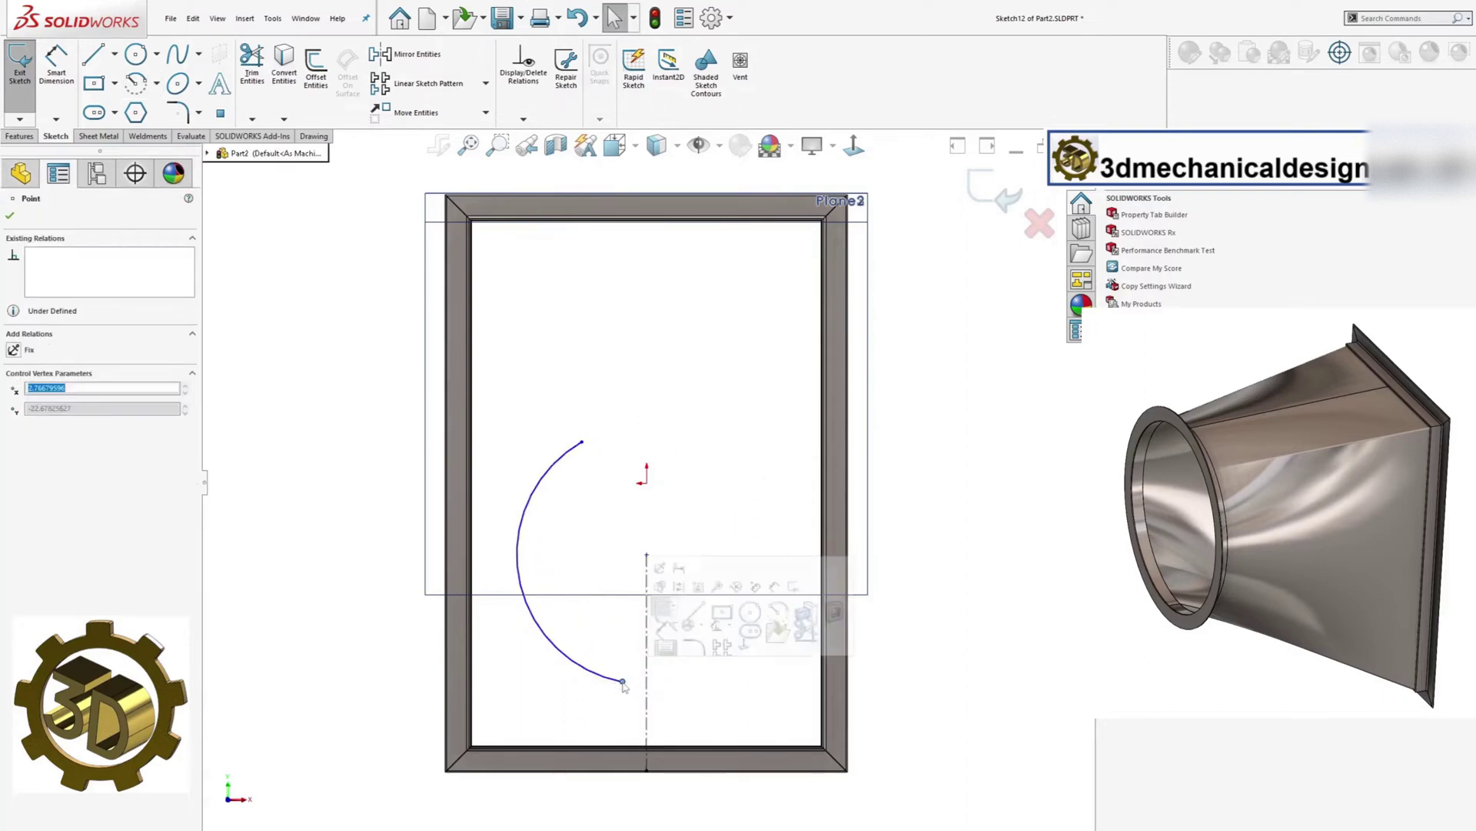
Dimension the arc's lower endpoint to the vertical centerline as a doubled distance of 1/32 in.
click(66, 79)
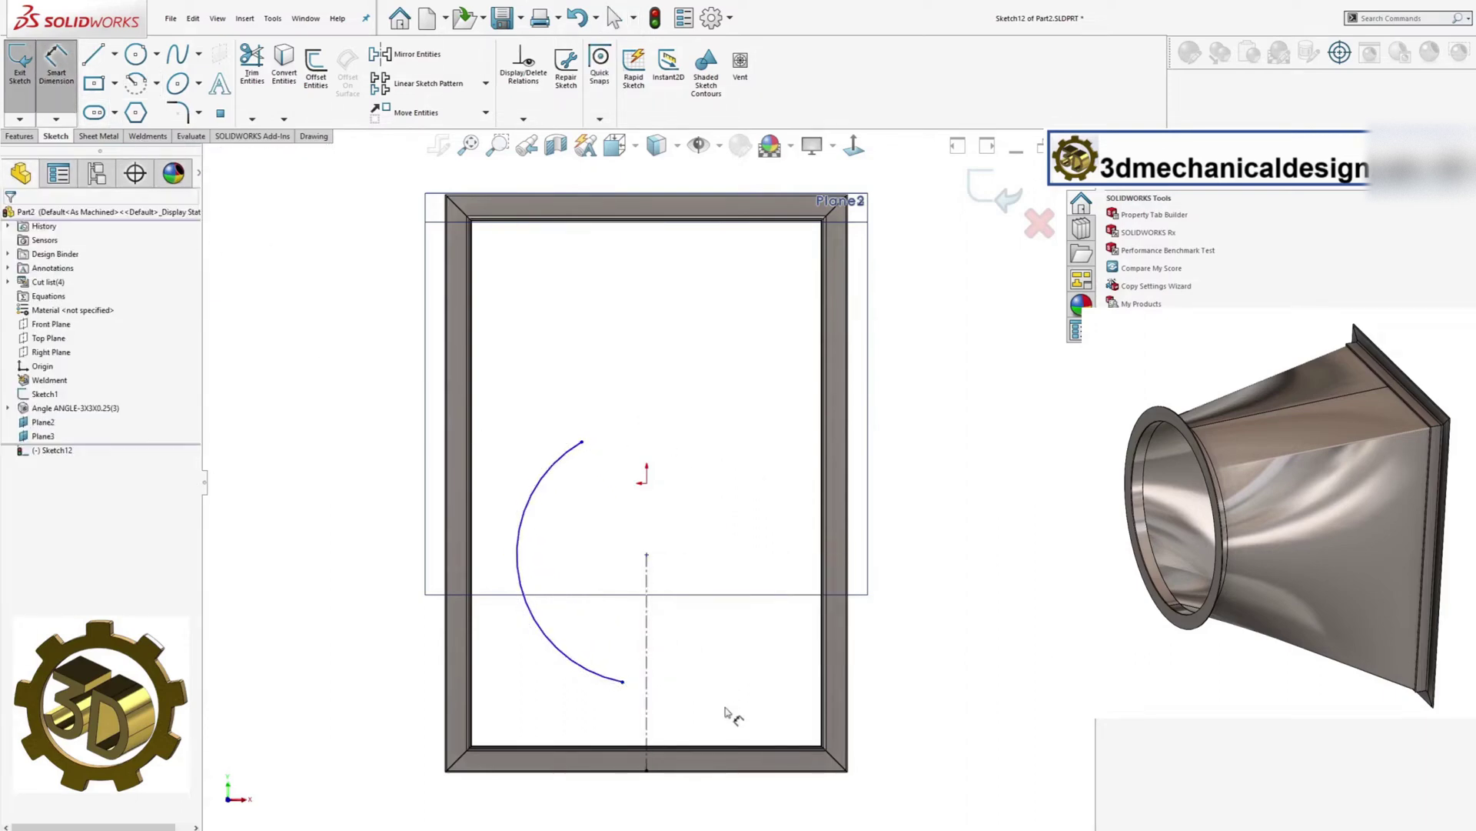
click(623, 681)
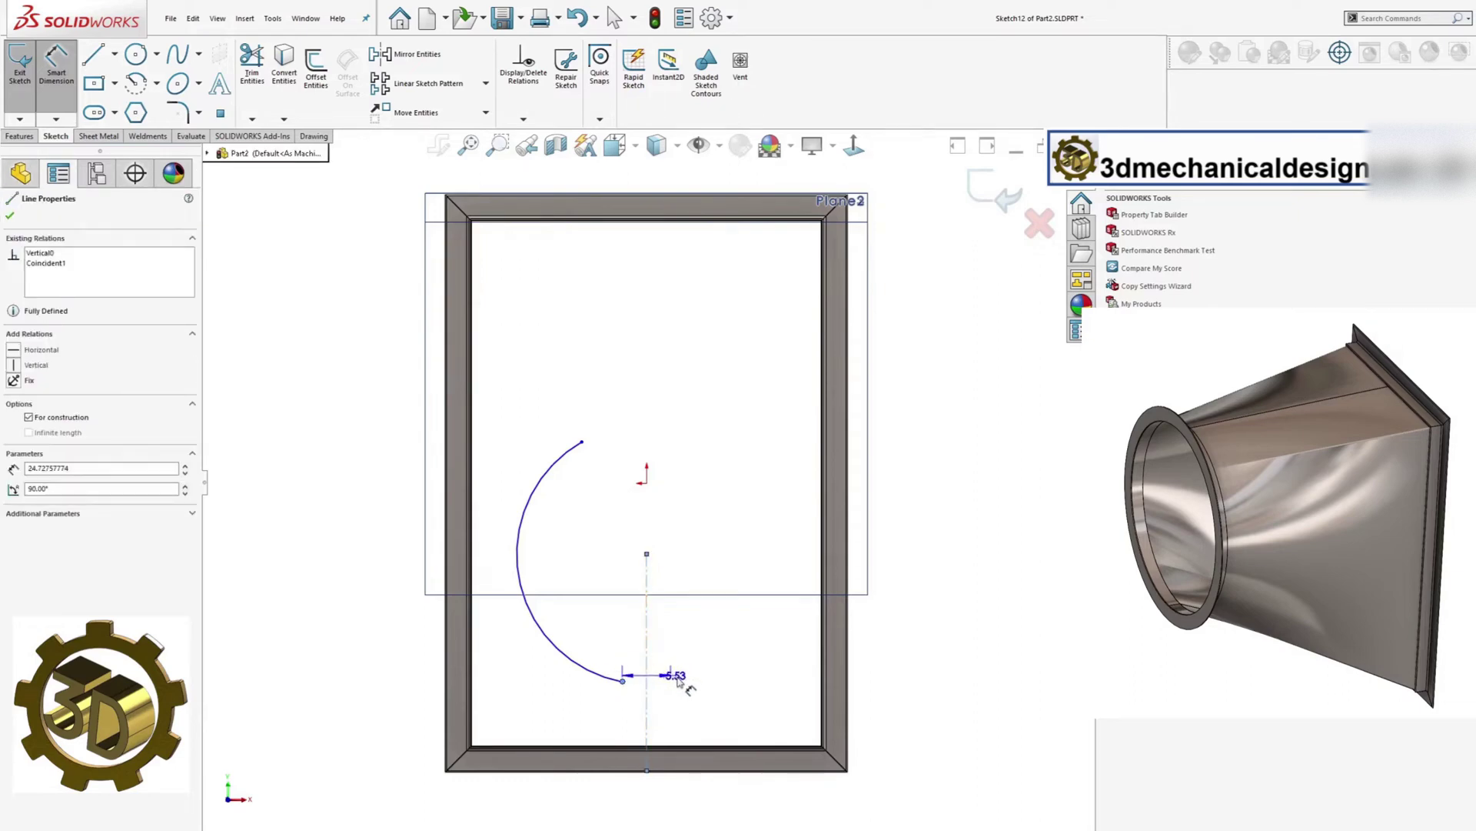
click(647, 675)
click(676, 681)
text(1/32)
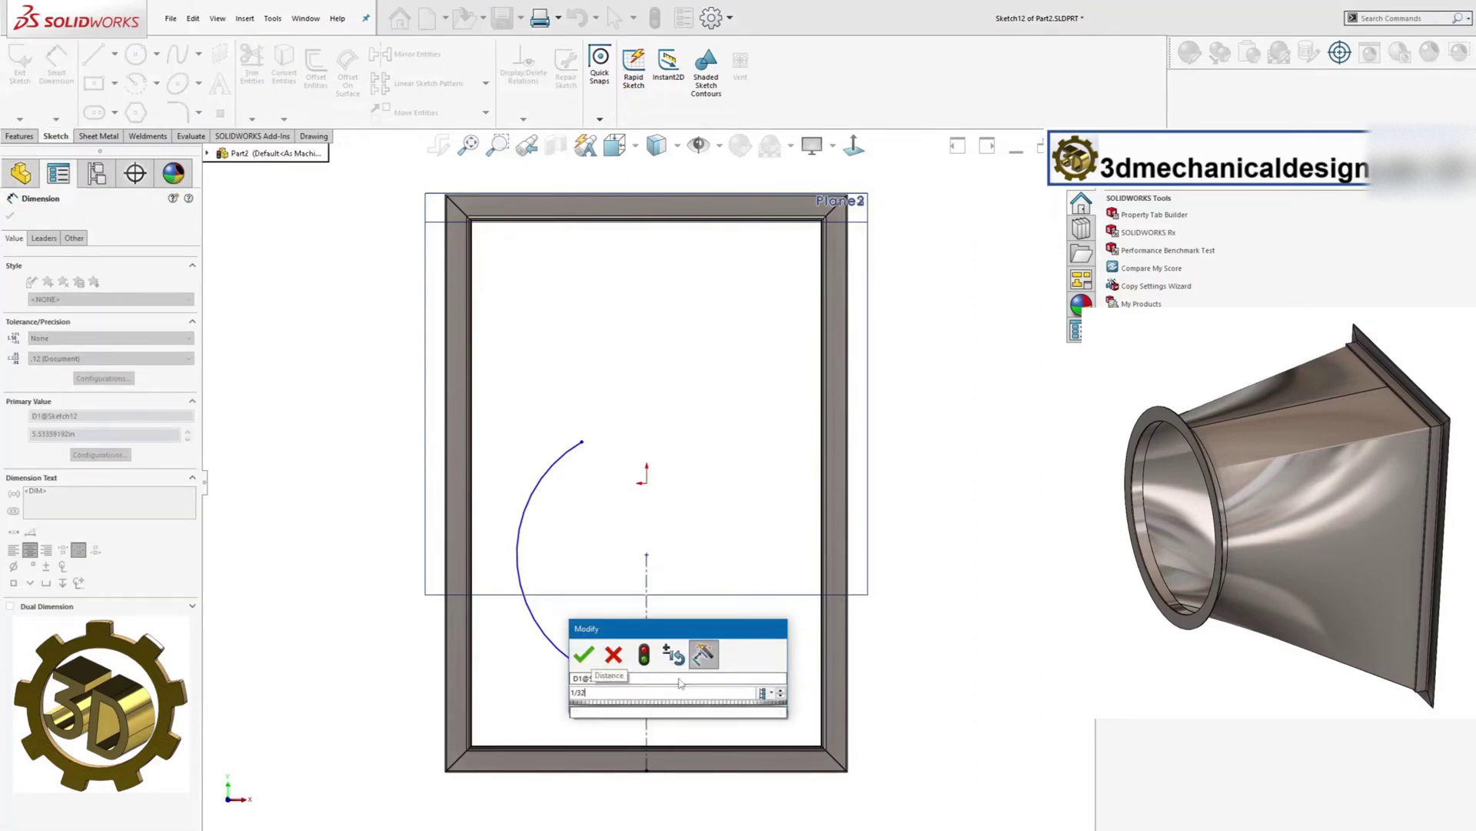
key(Return)
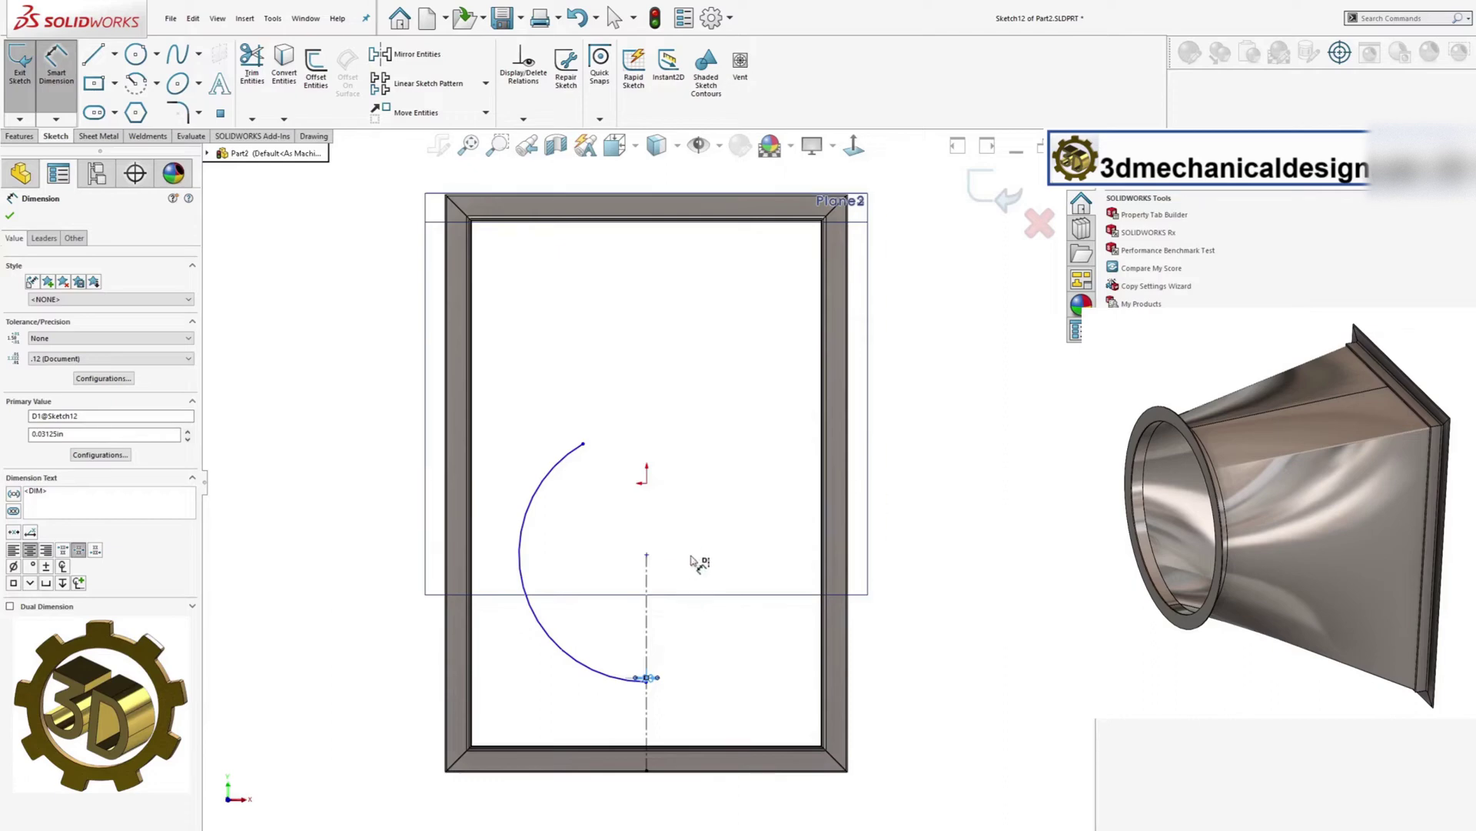
Draw a vertical centerline from the arc's lower endpoint up to about the height of its upper endpoint.
click(115, 54)
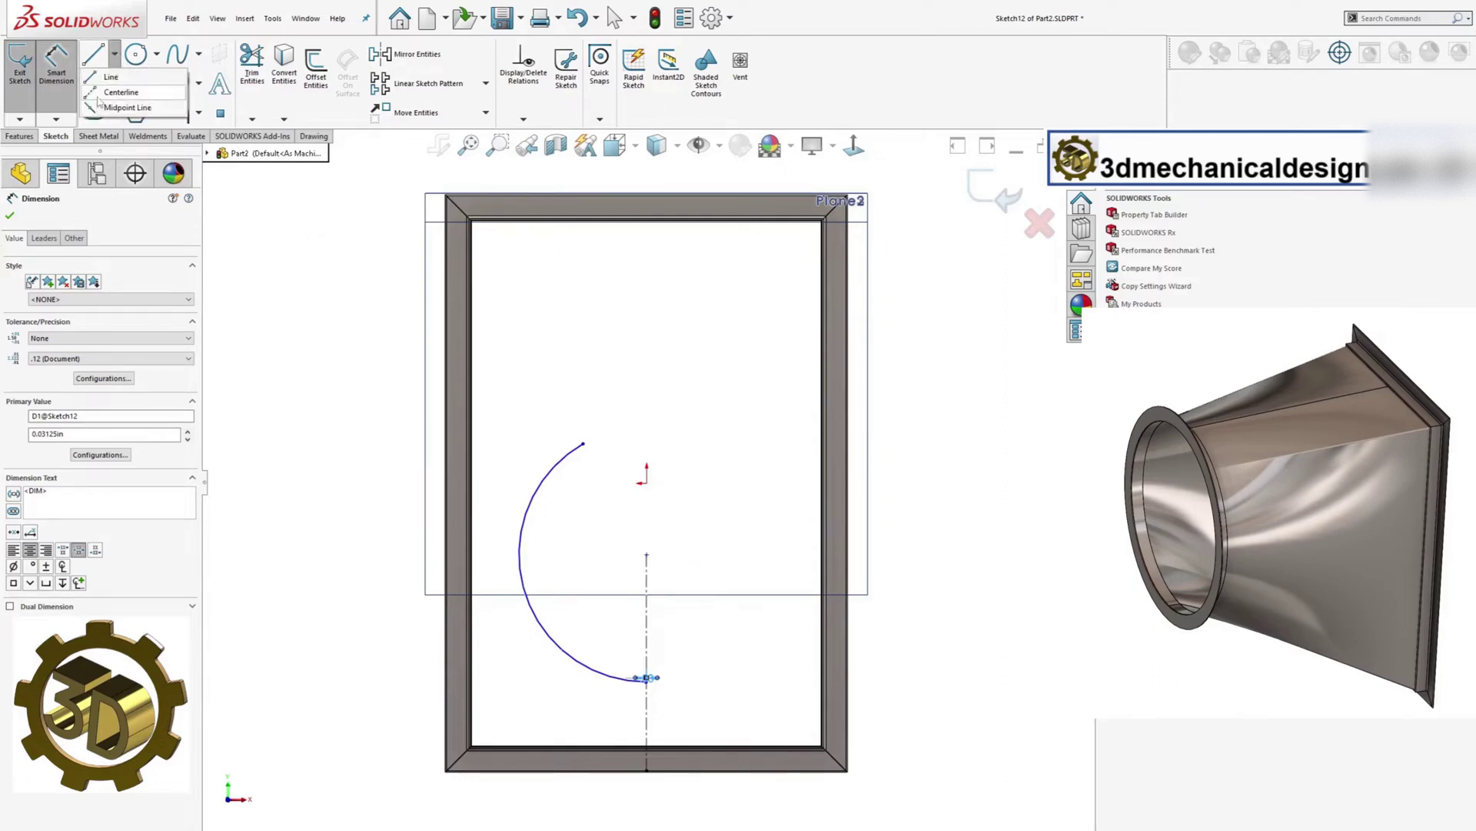
click(100, 93)
scroll(665, 641, down, 5)
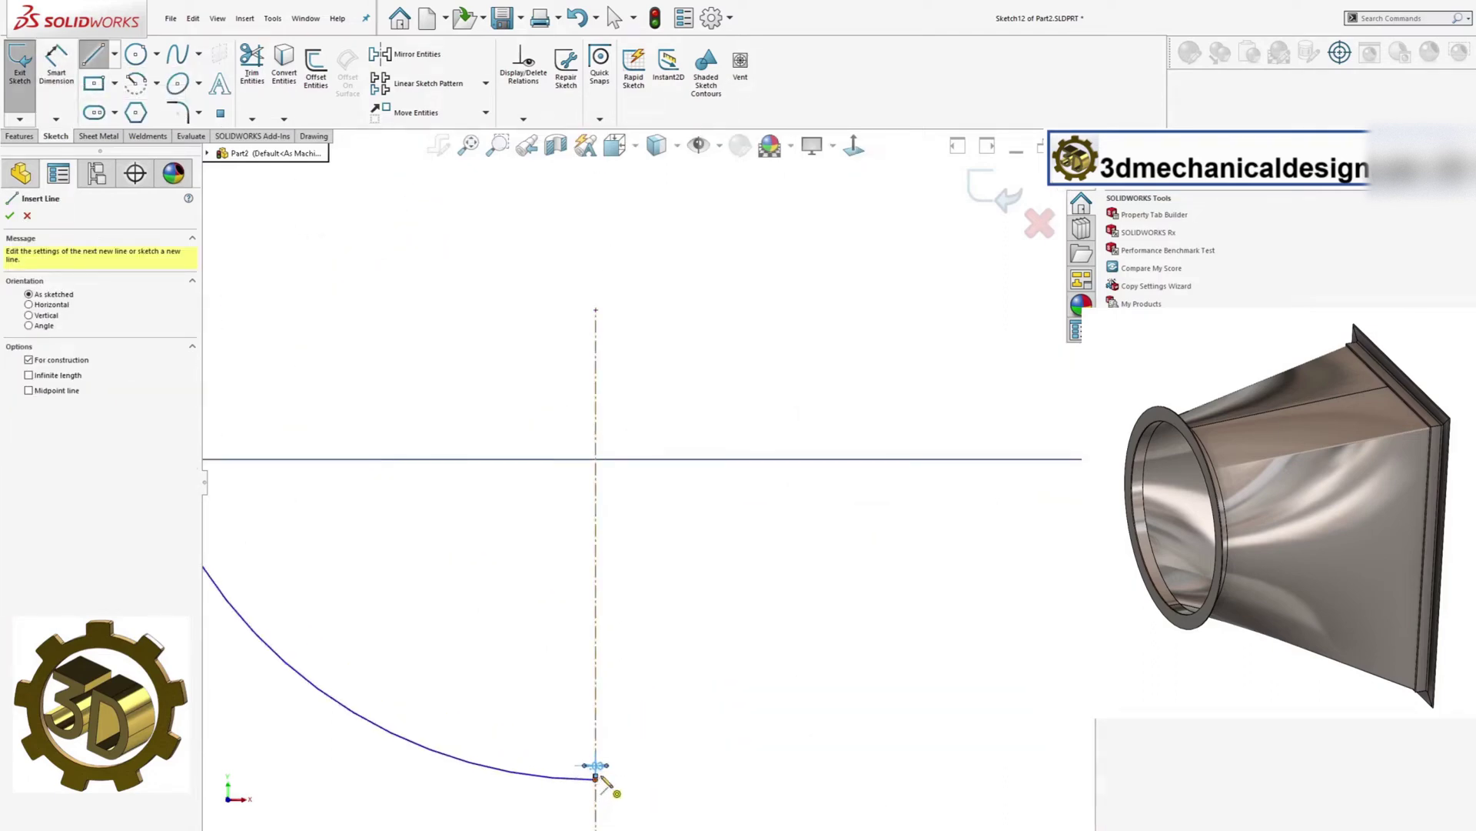
scroll(596, 778, down, 3)
click(615, 551)
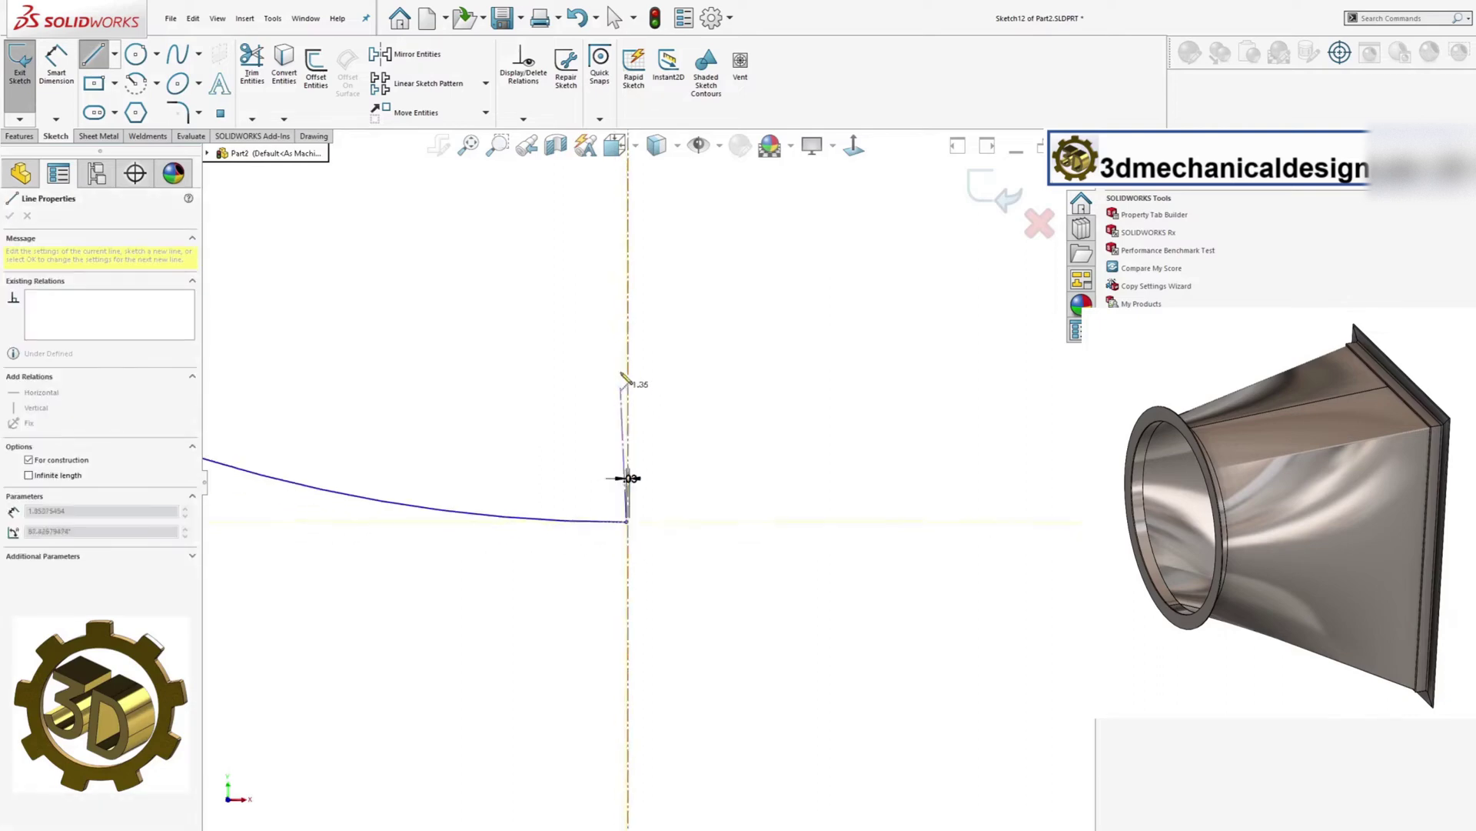
scroll(638, 350, up, 6)
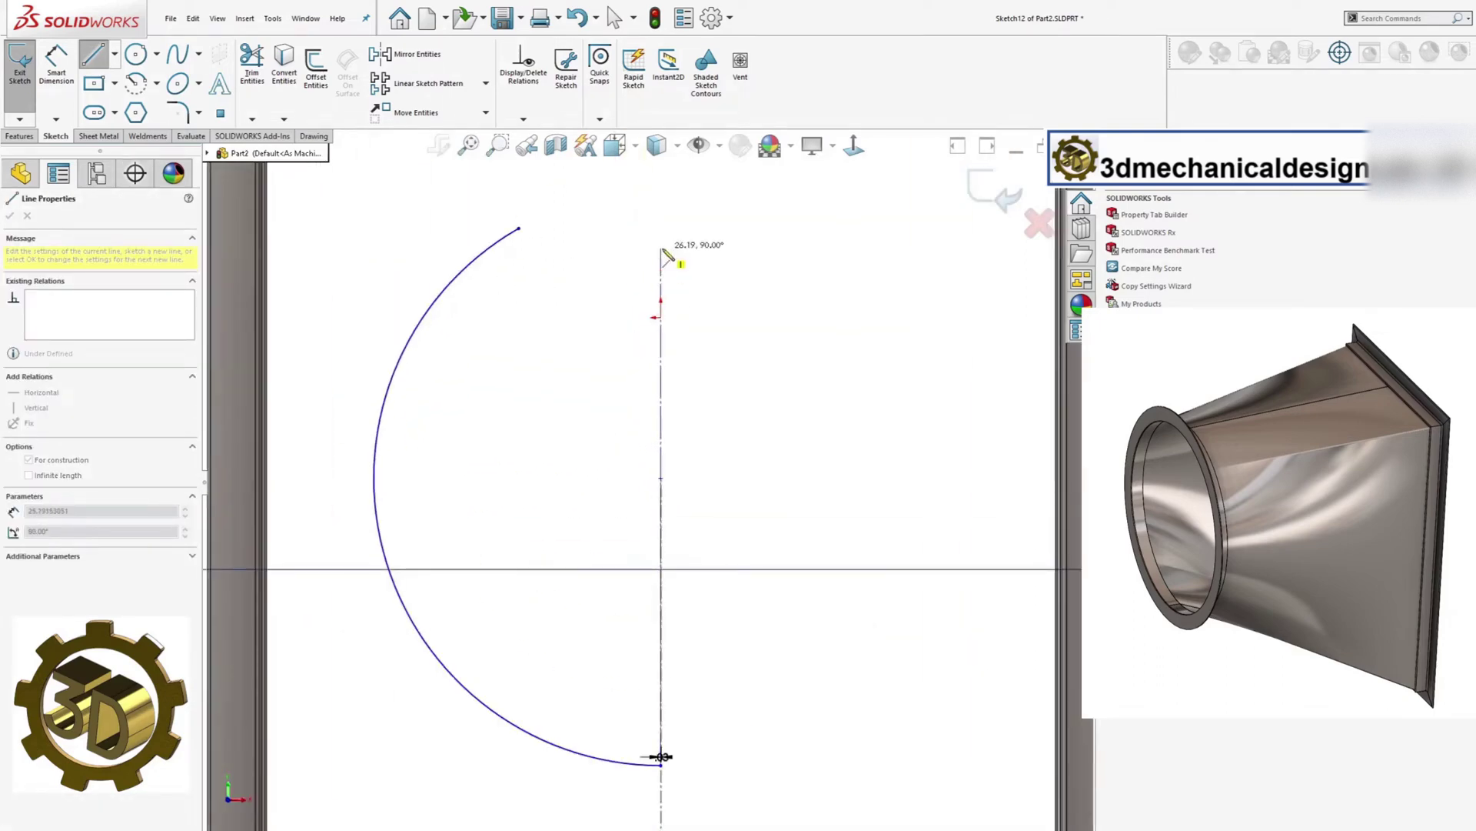
click(661, 232)
key(Escape)
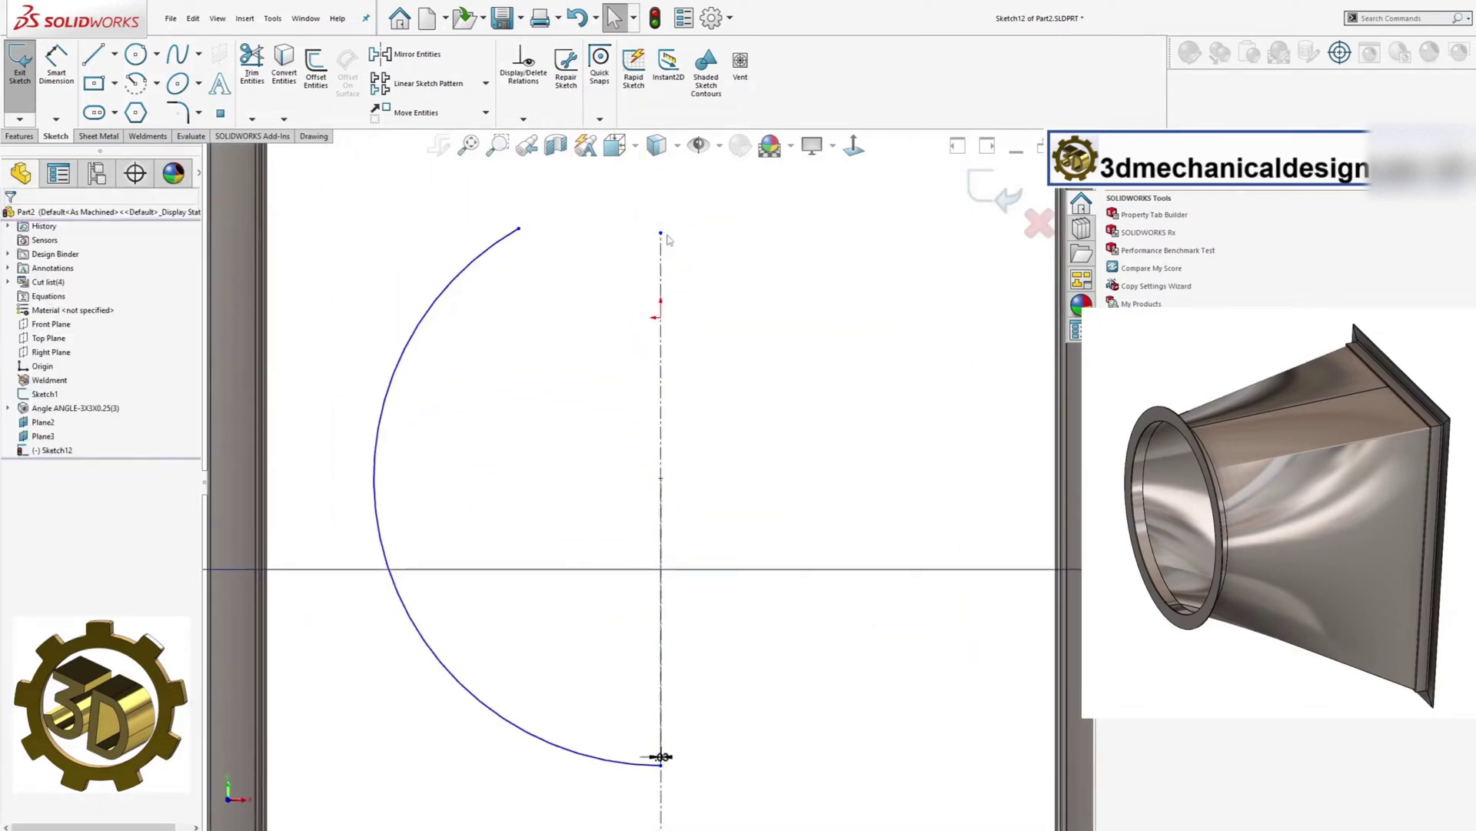
Merge the arc's upper endpoint with the upper end of the new centerline.
click(661, 233)
ctrl+click(519, 229)
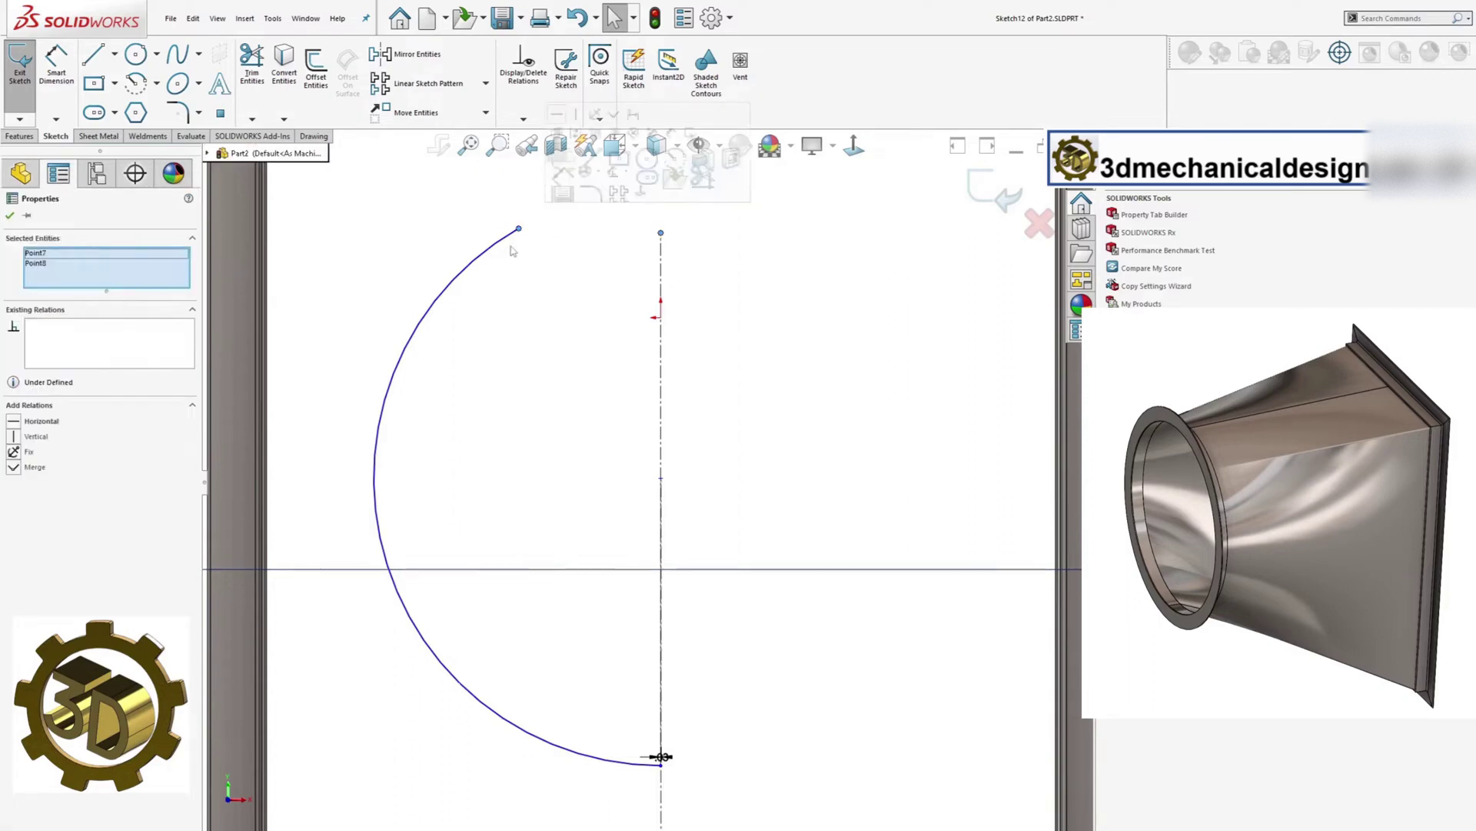
click(13, 467)
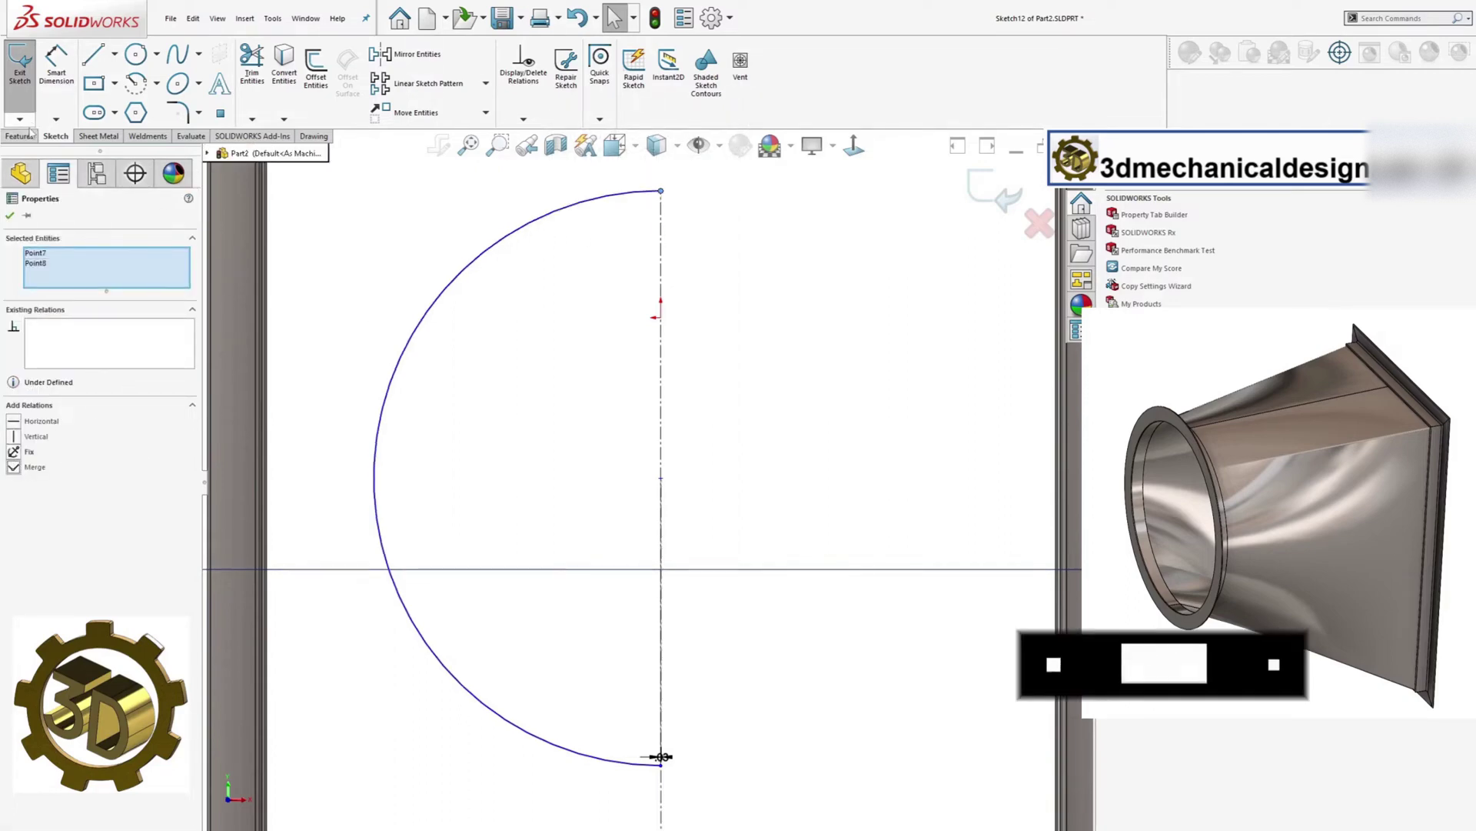
Dimension the arc's radius at 20 in.
click(56, 71)
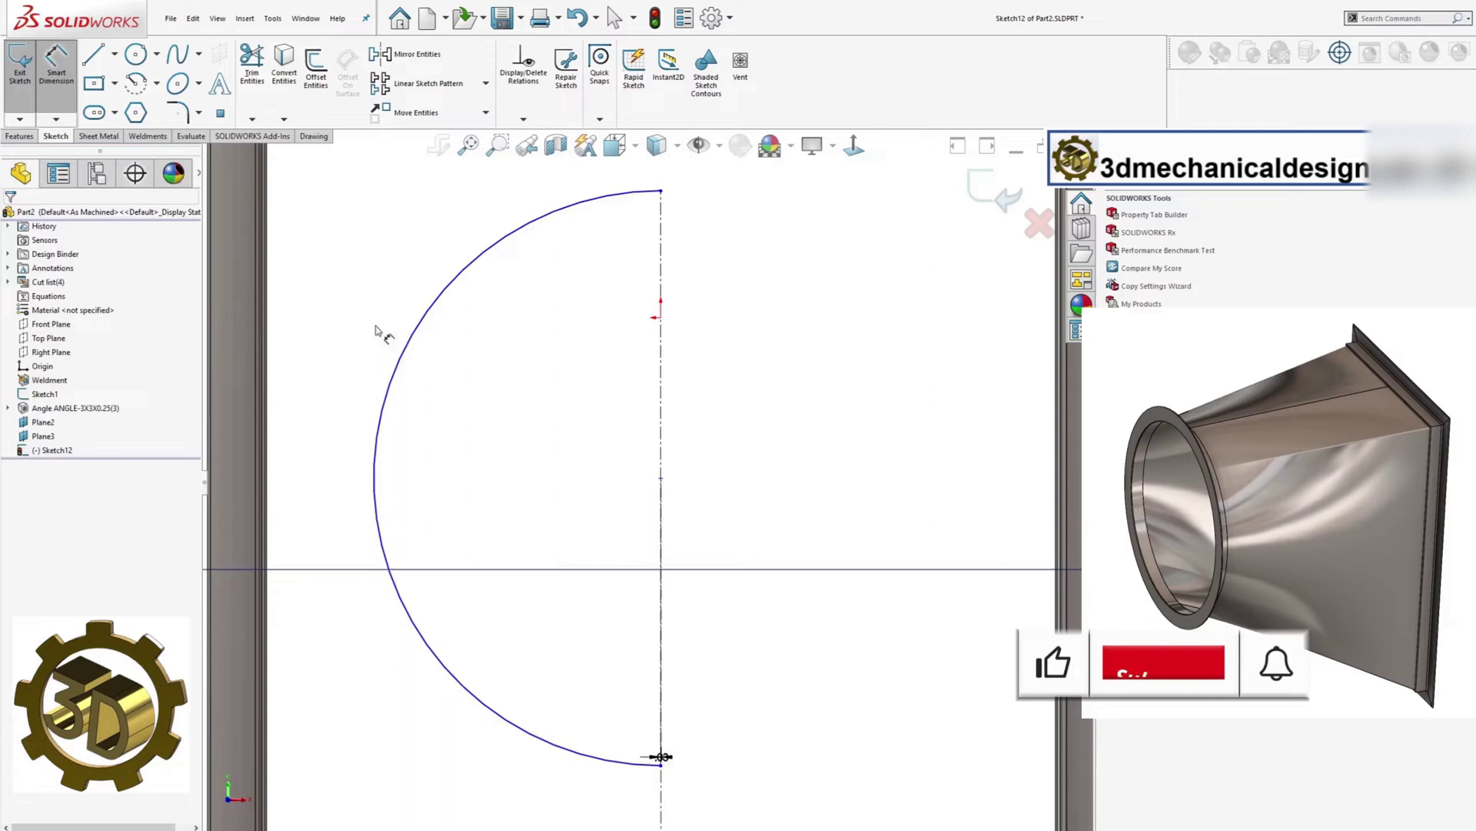
click(394, 372)
click(366, 357)
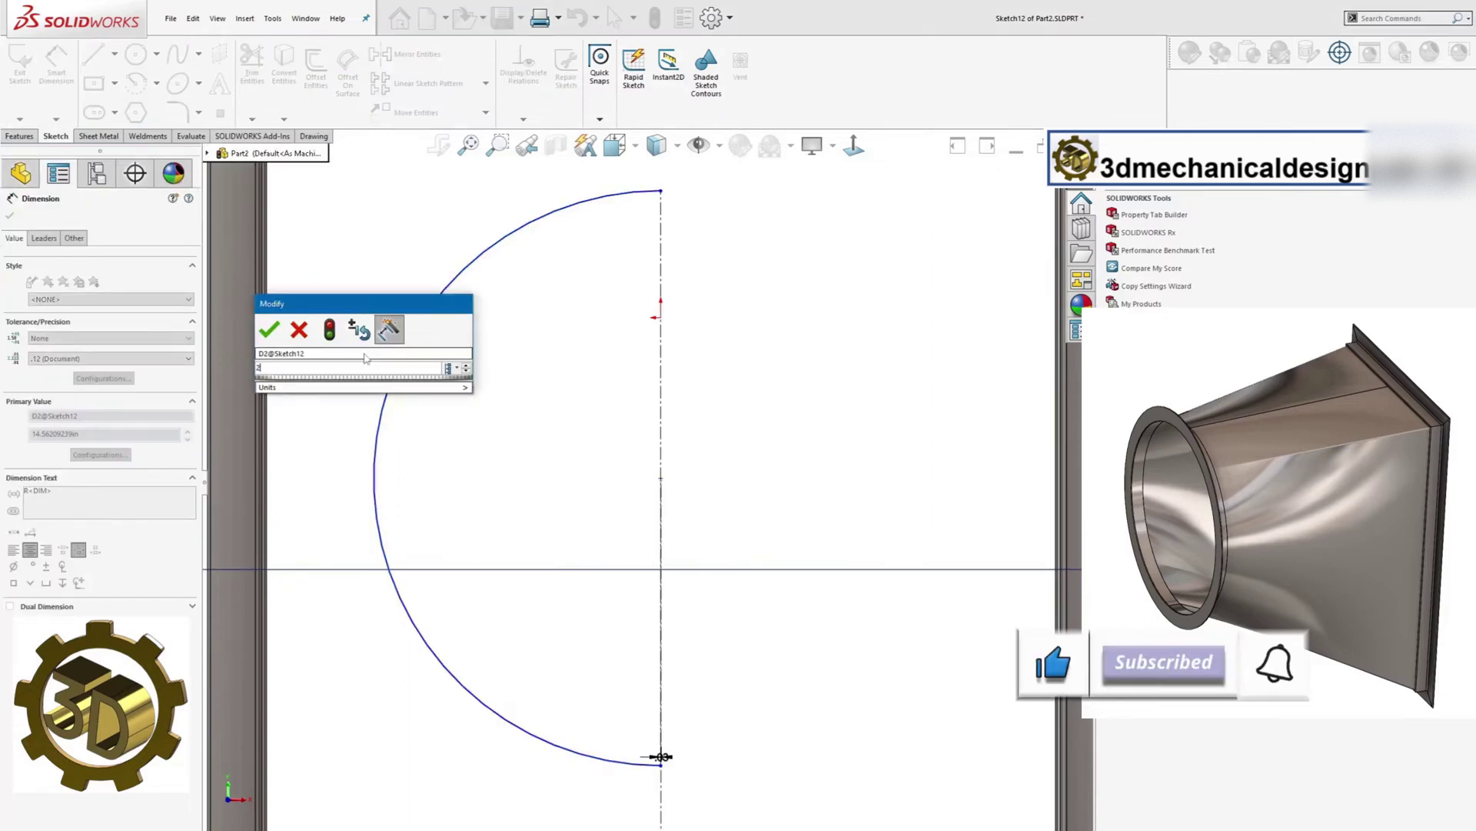
text(20)
key(Return)
scroll(596, 709, up, 5)
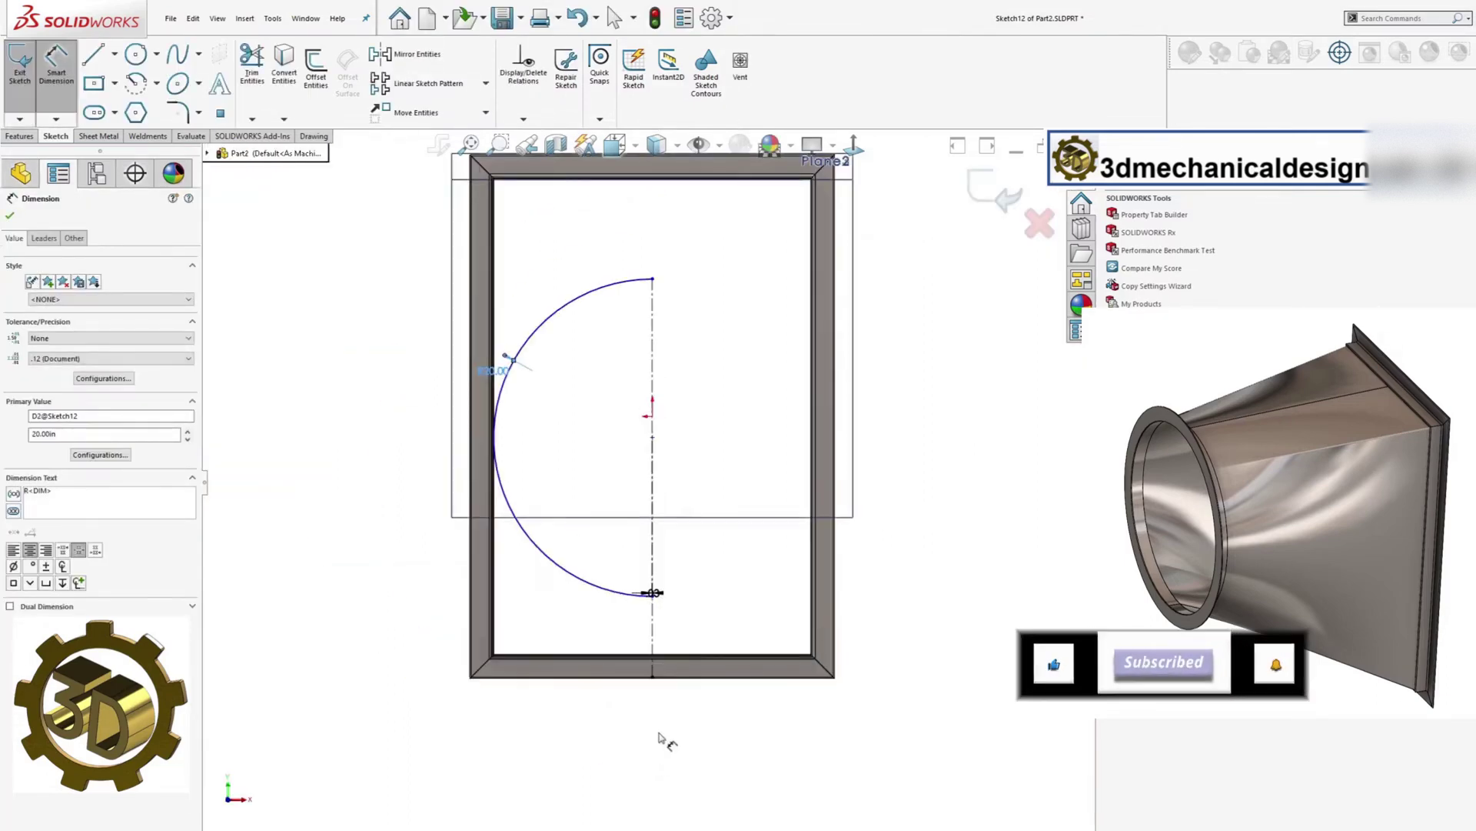
scroll(665, 736, down, 3)
key(Escape)
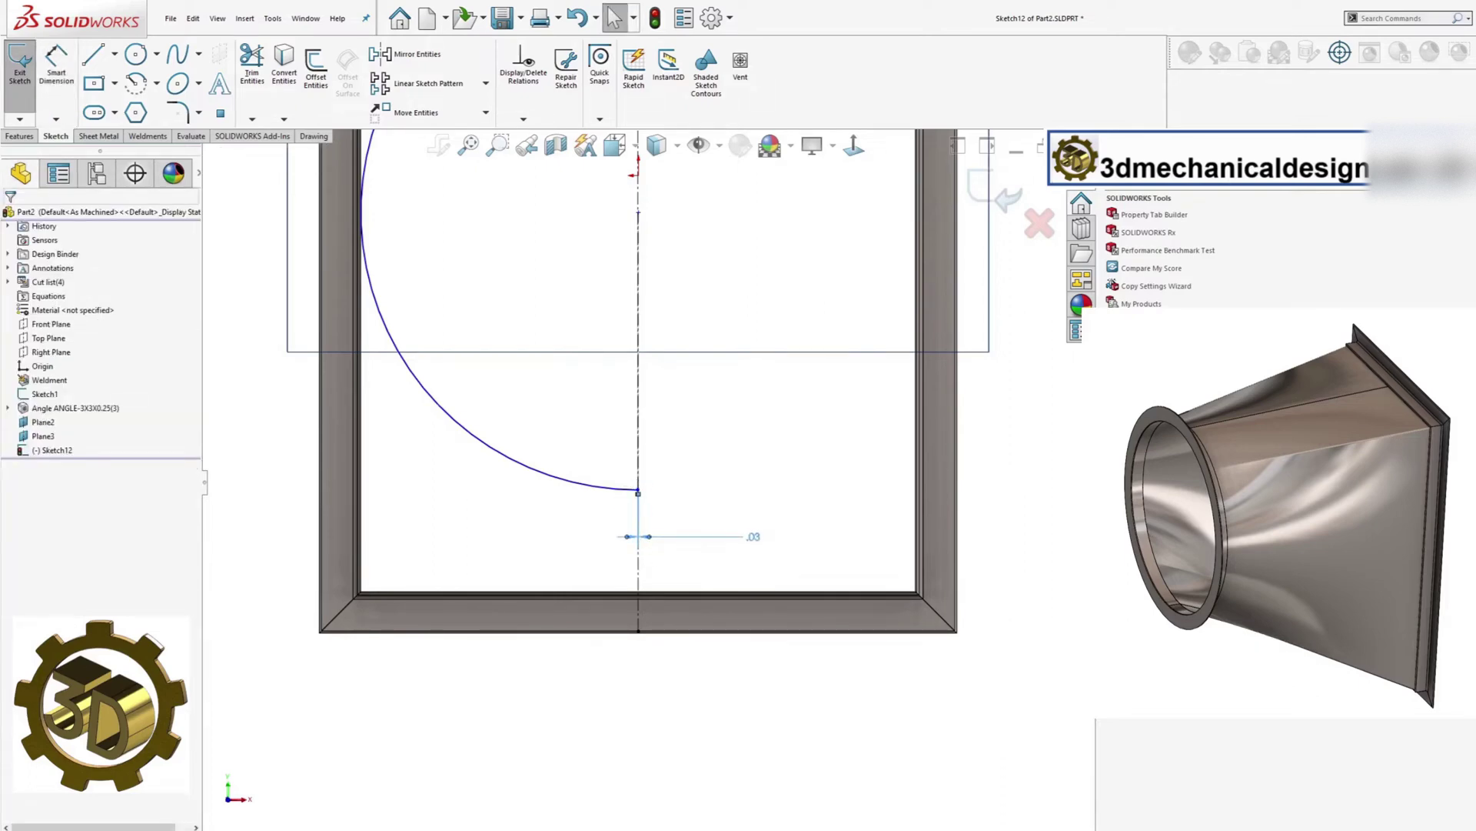
Dimension the vertical distance from the arc's lower endpoint to the frame's lower outer edge at 7 in.
click(622, 490)
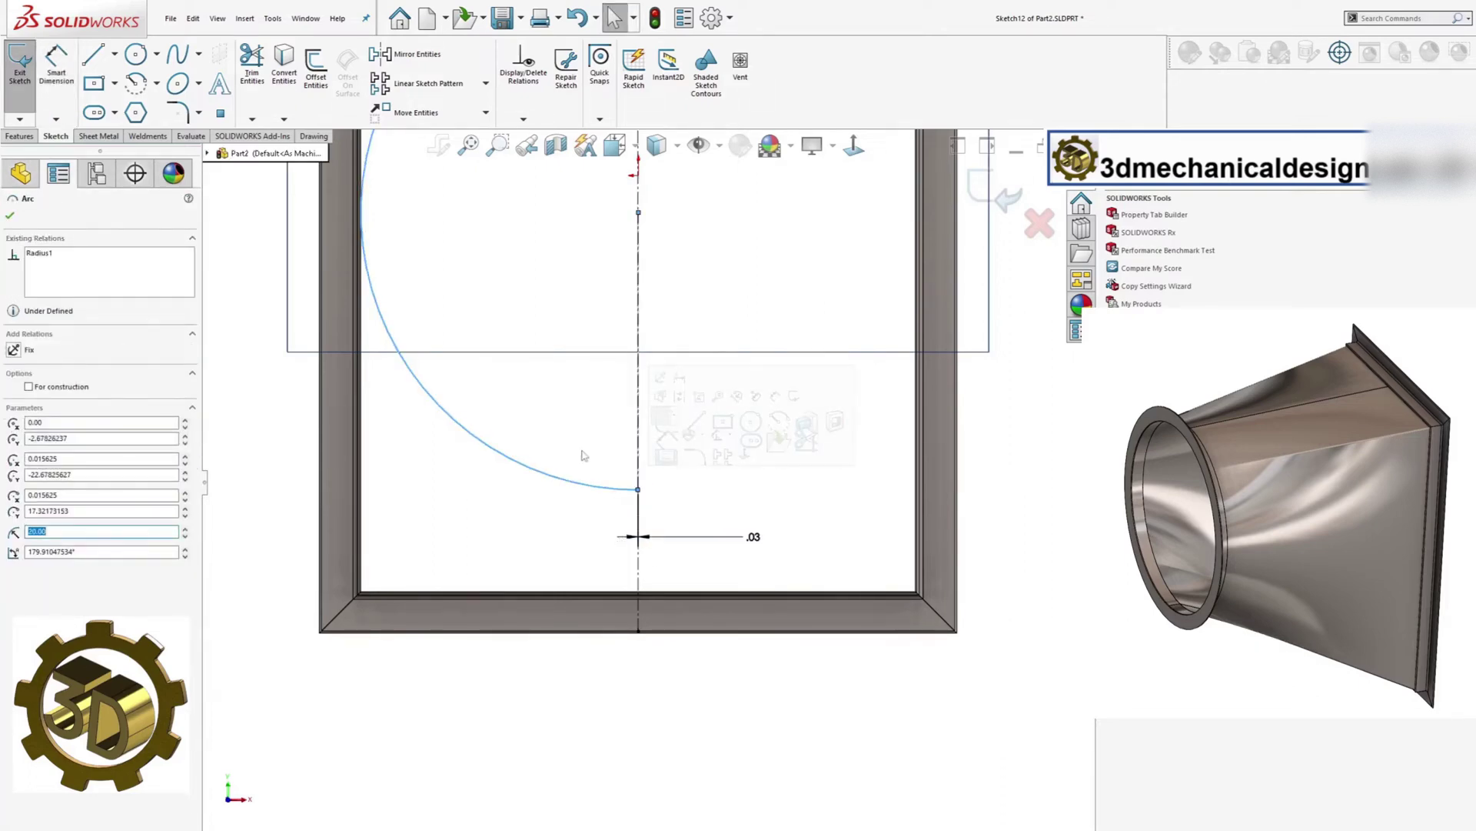
click(56, 63)
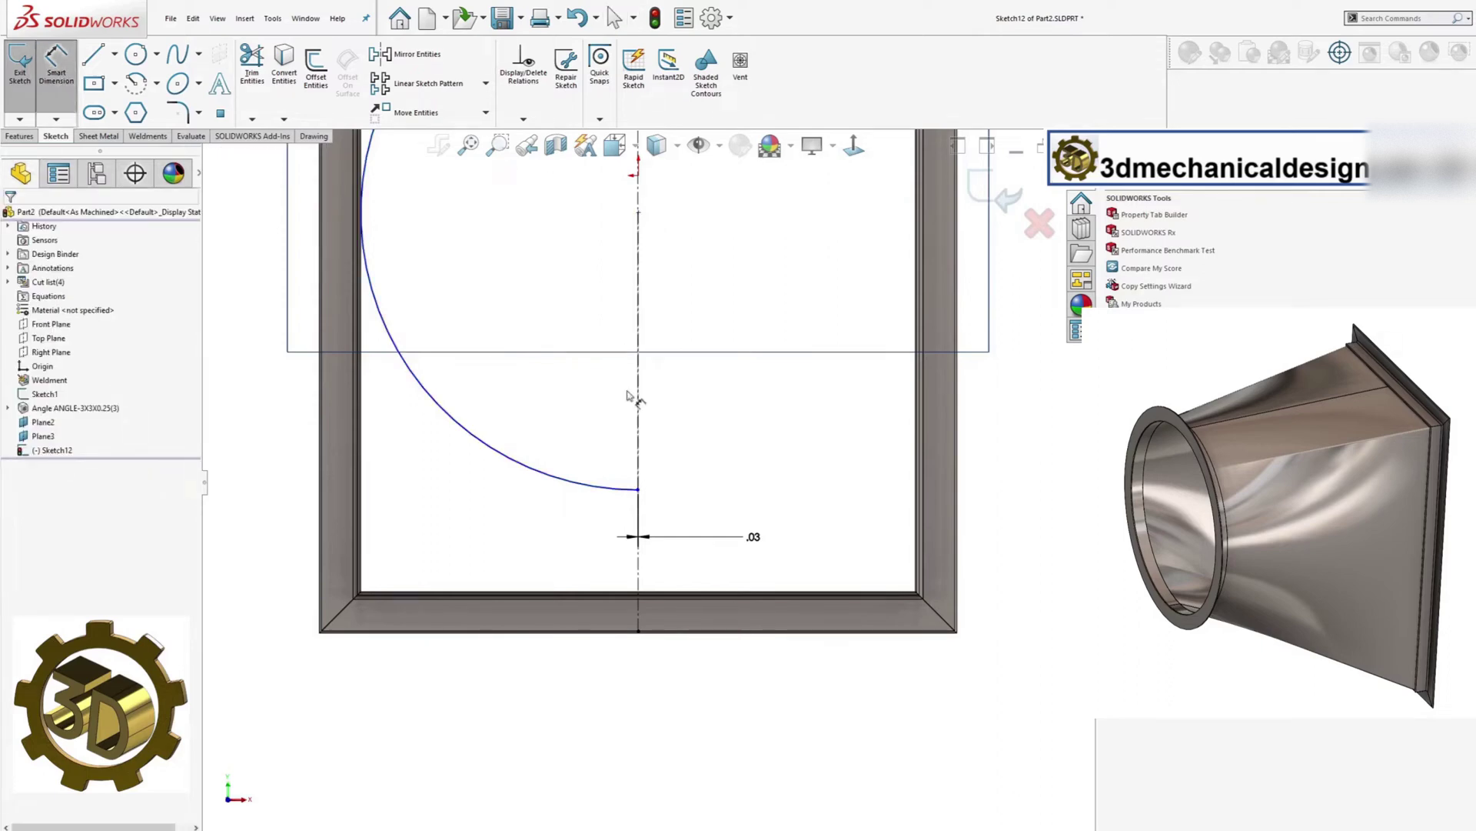
scroll(639, 497, down, 5)
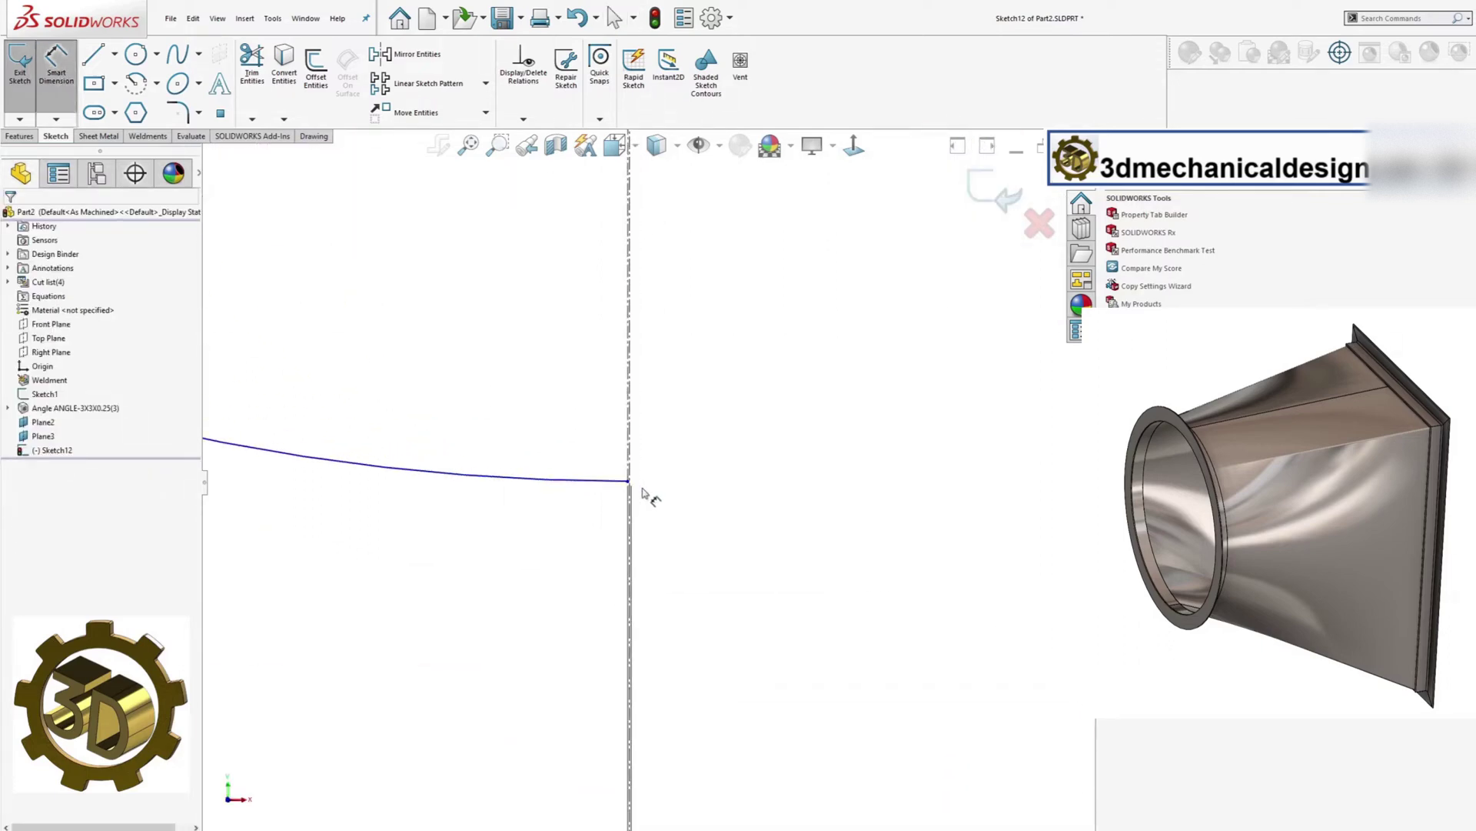
click(620, 480)
scroll(748, 702, up, 6)
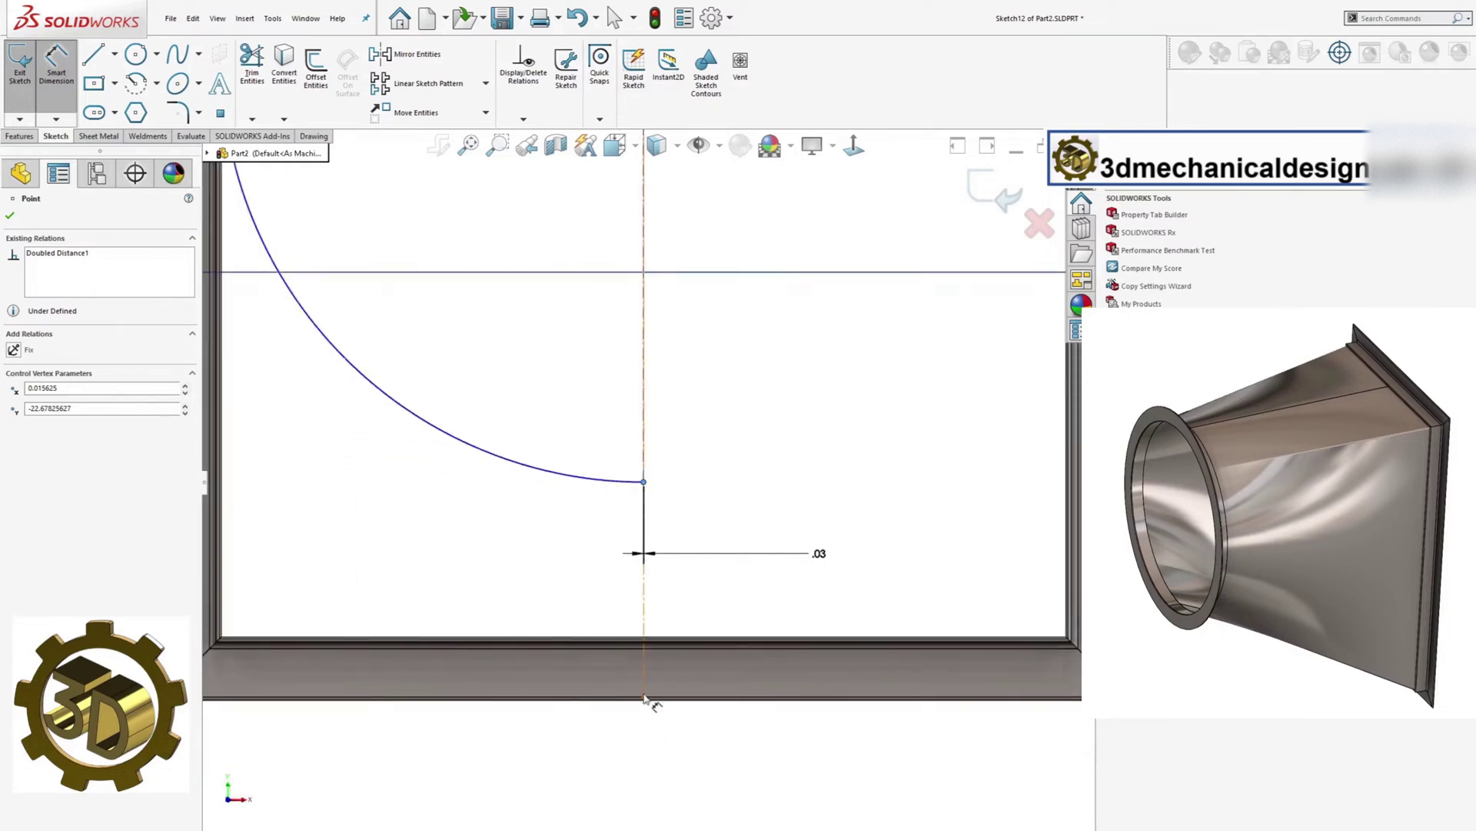
click(644, 697)
click(726, 619)
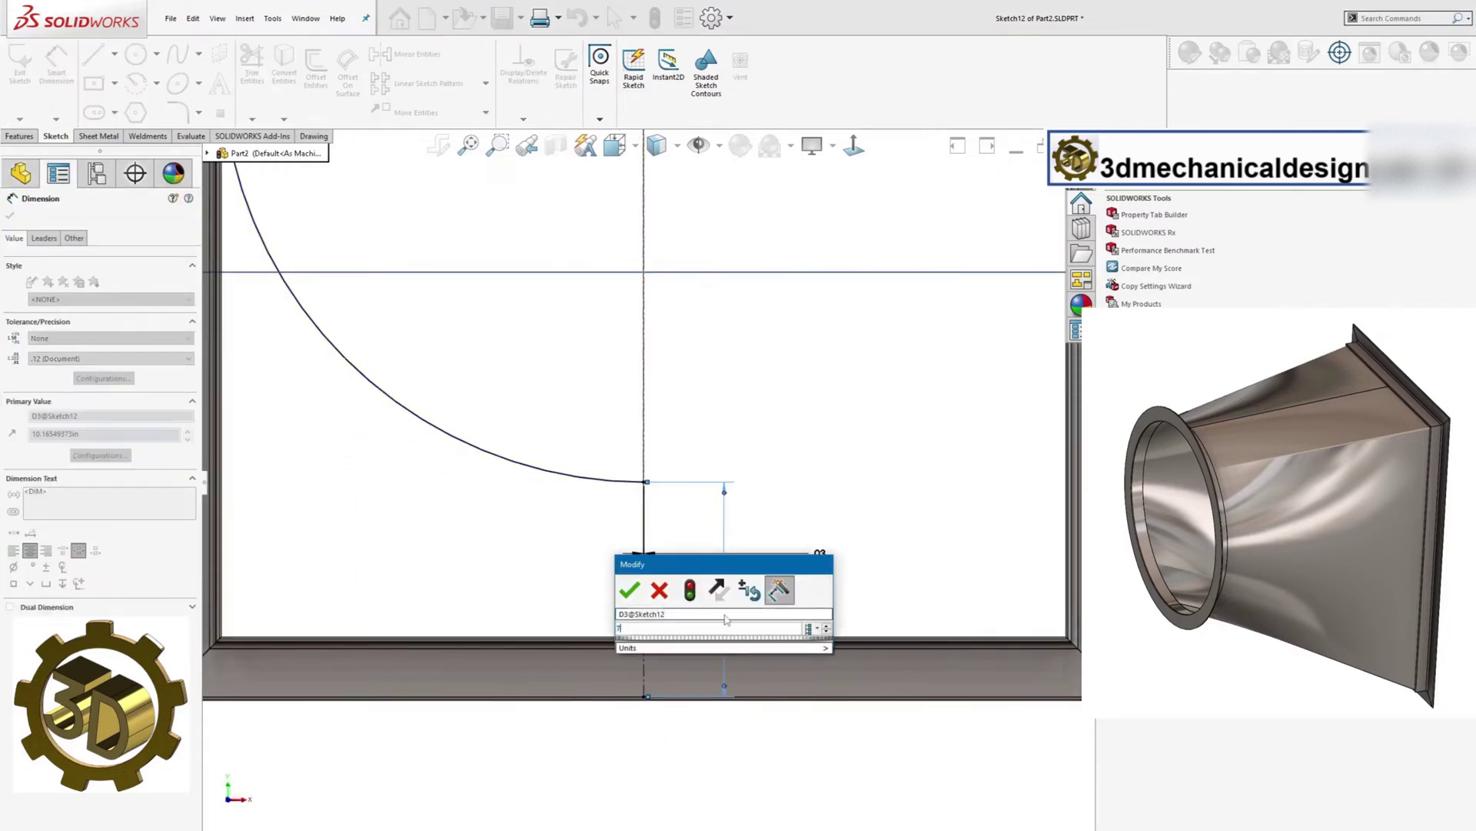
text(7)
key(Return)
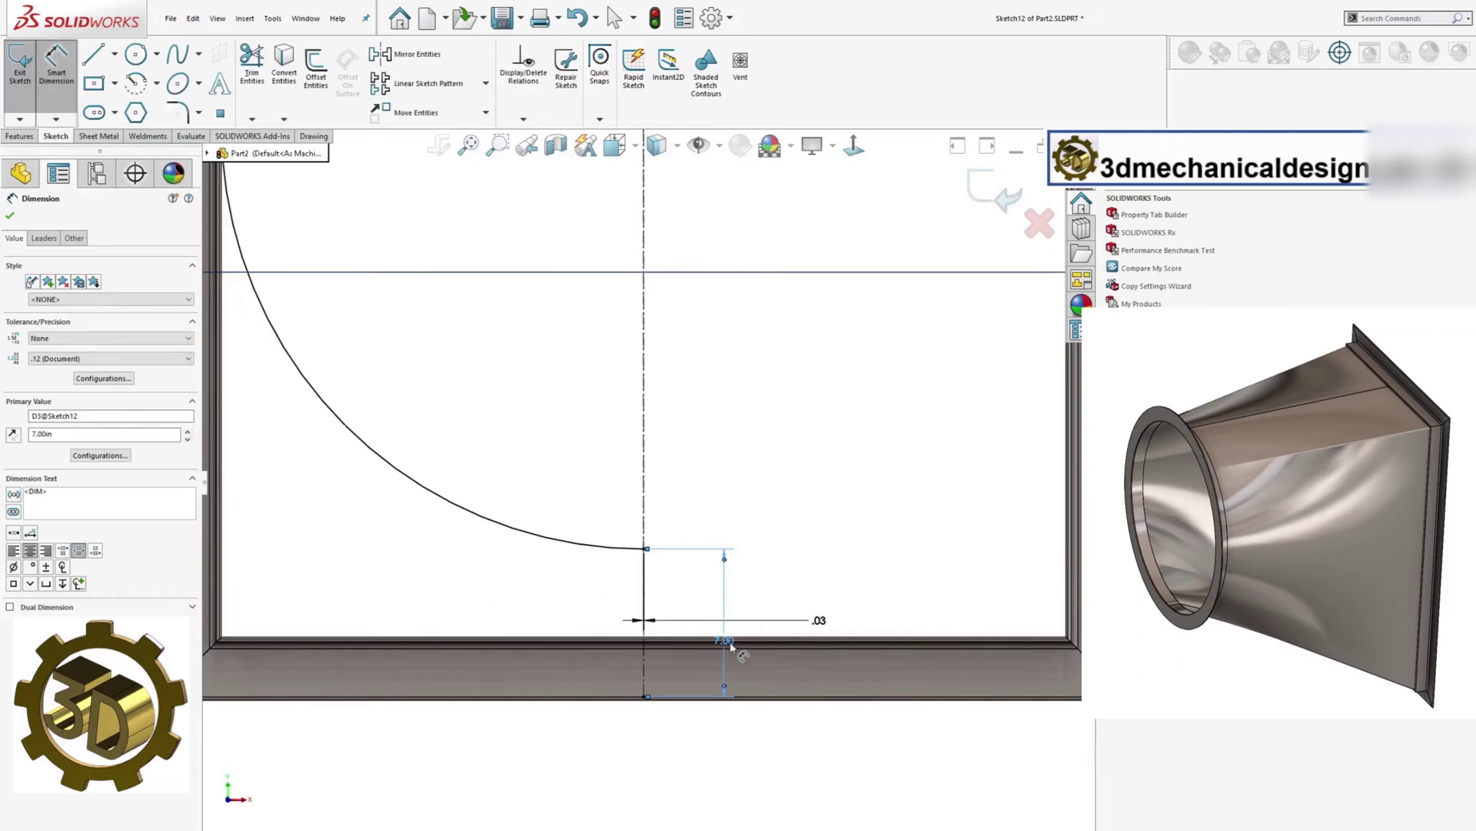
Set the arc's vertical distance above the frame's lower outer edge to 5 in and close the sketch.
drag(731, 648, 778, 571)
double_click(782, 573)
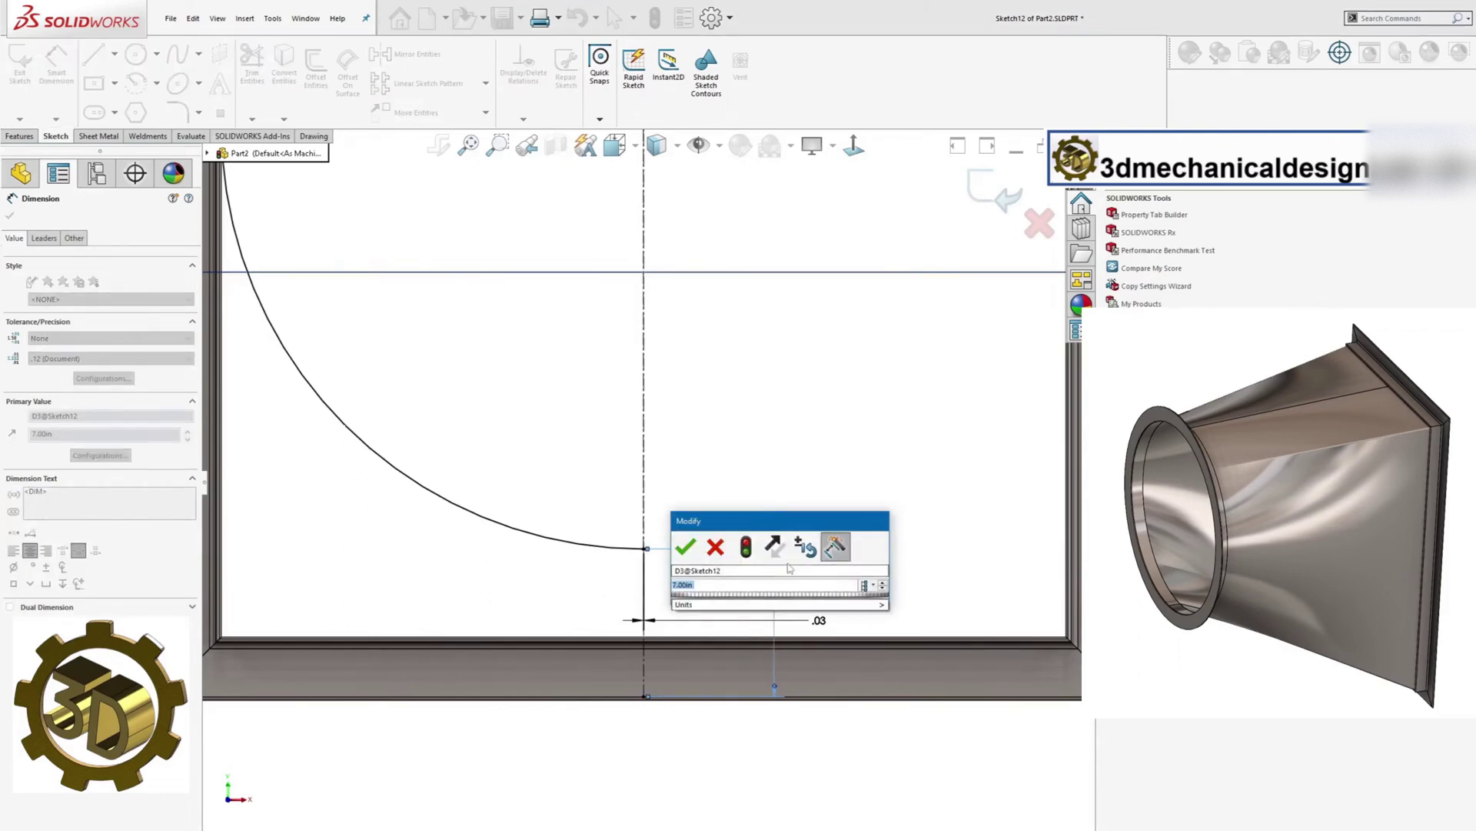
text(5)
key(Return)
scroll(816, 569, up, 5)
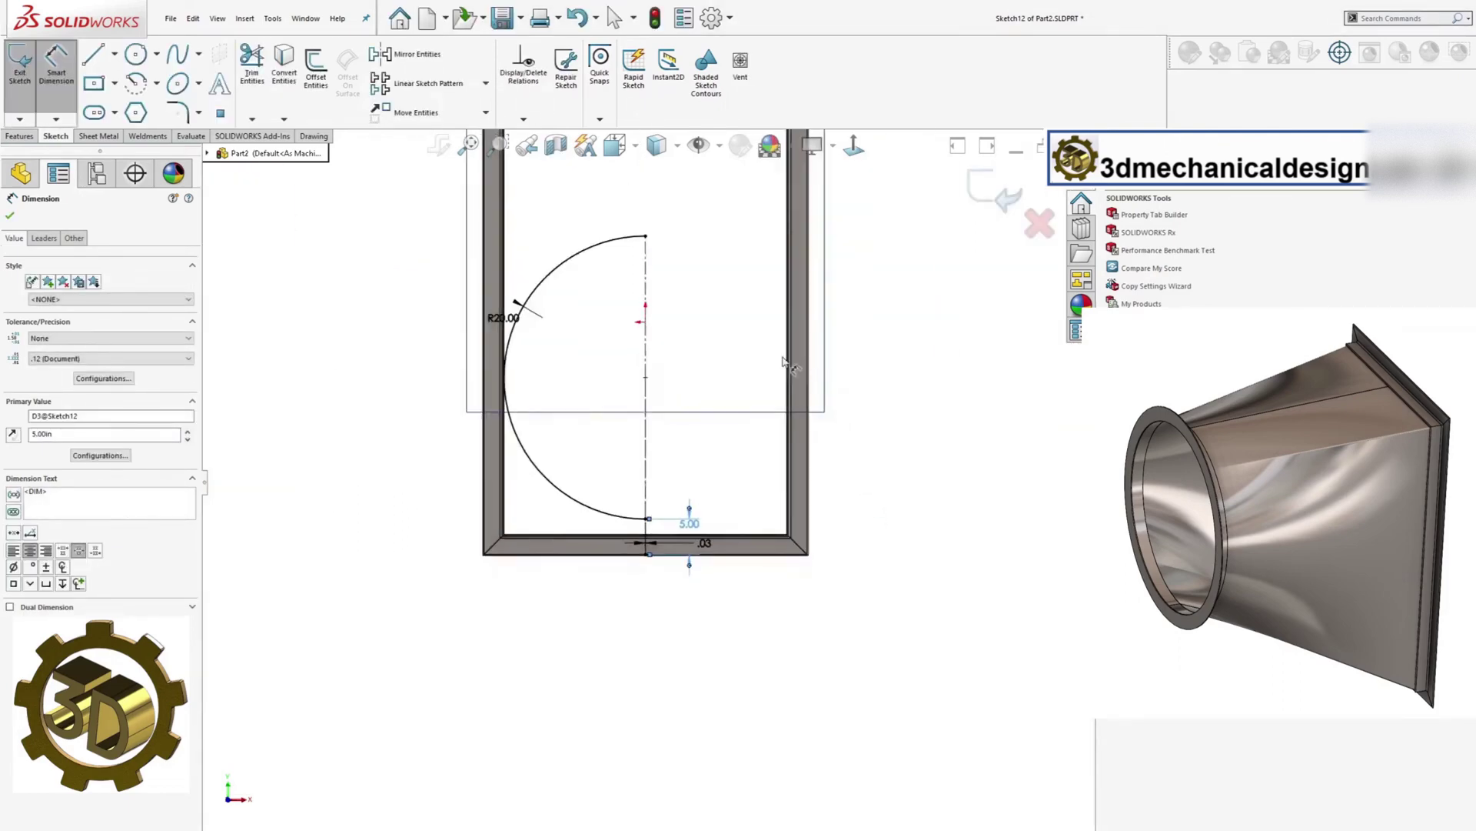
scroll(783, 361, up, 2)
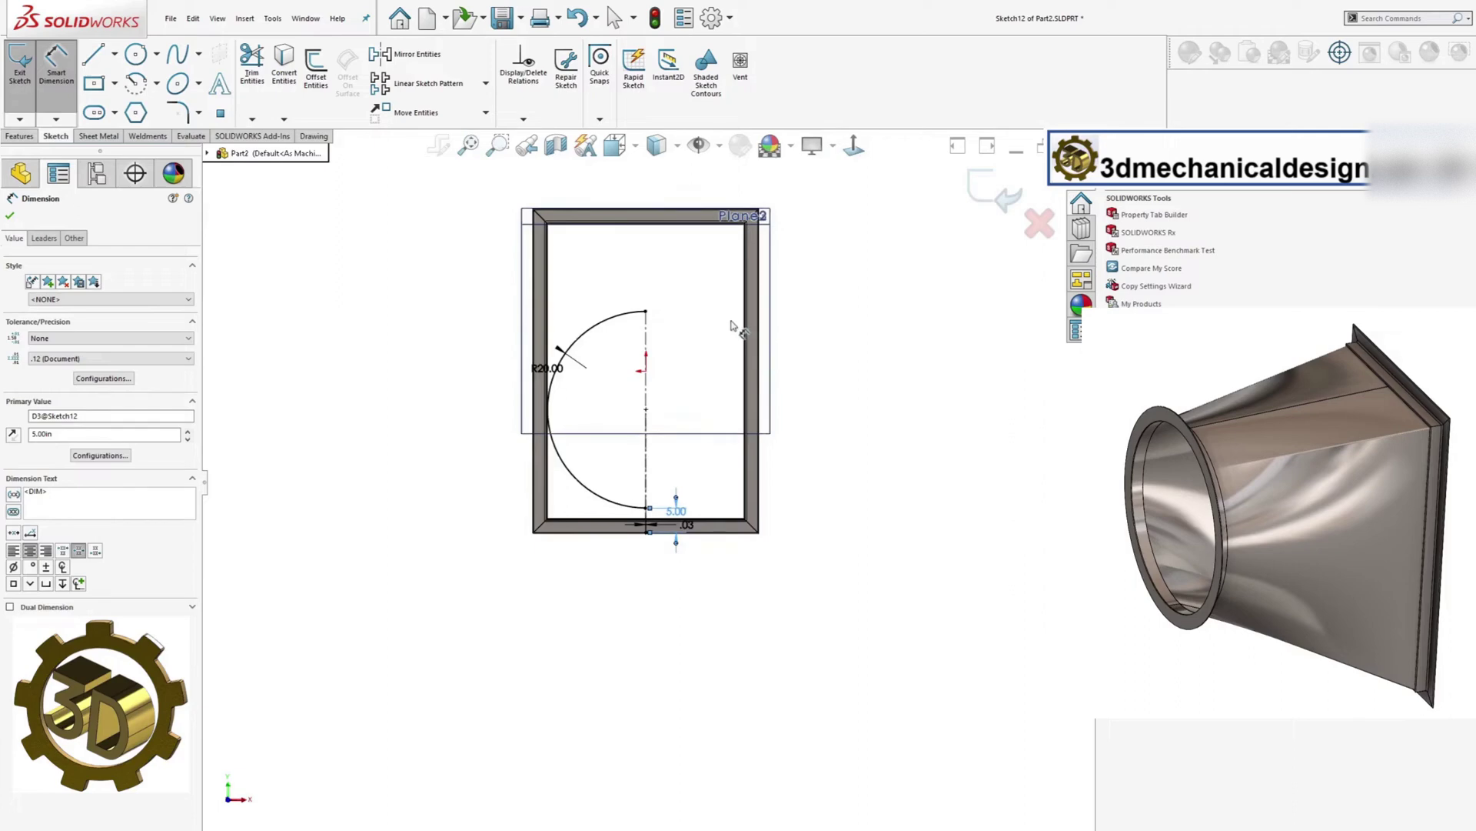
click(978, 191)
Start a sketch on Plane2 at the angle-iron frame and view it face-on from the arc's side.
middle_drag(599, 279, 649, 339)
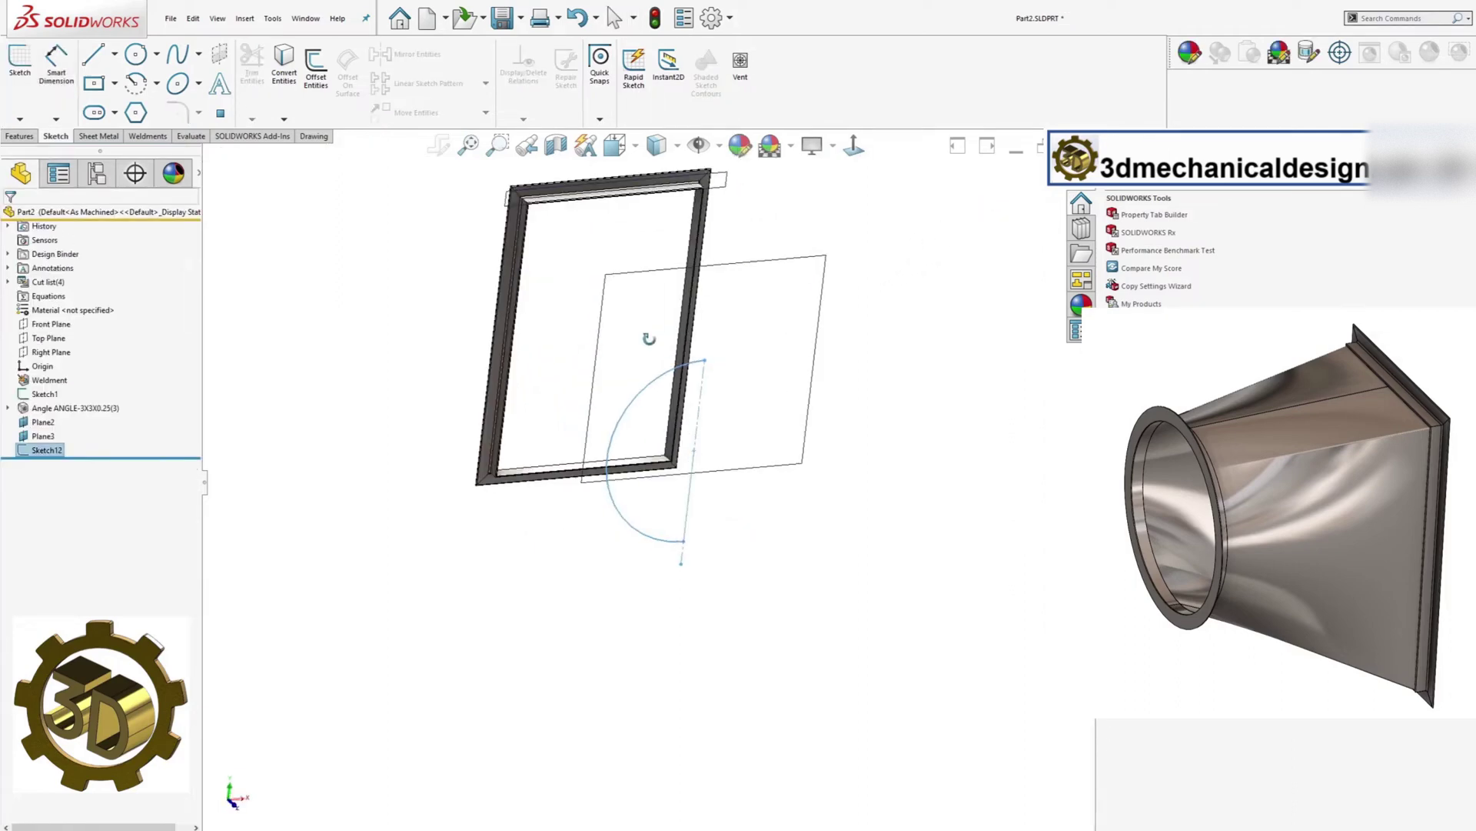
scroll(559, 214, down, 4)
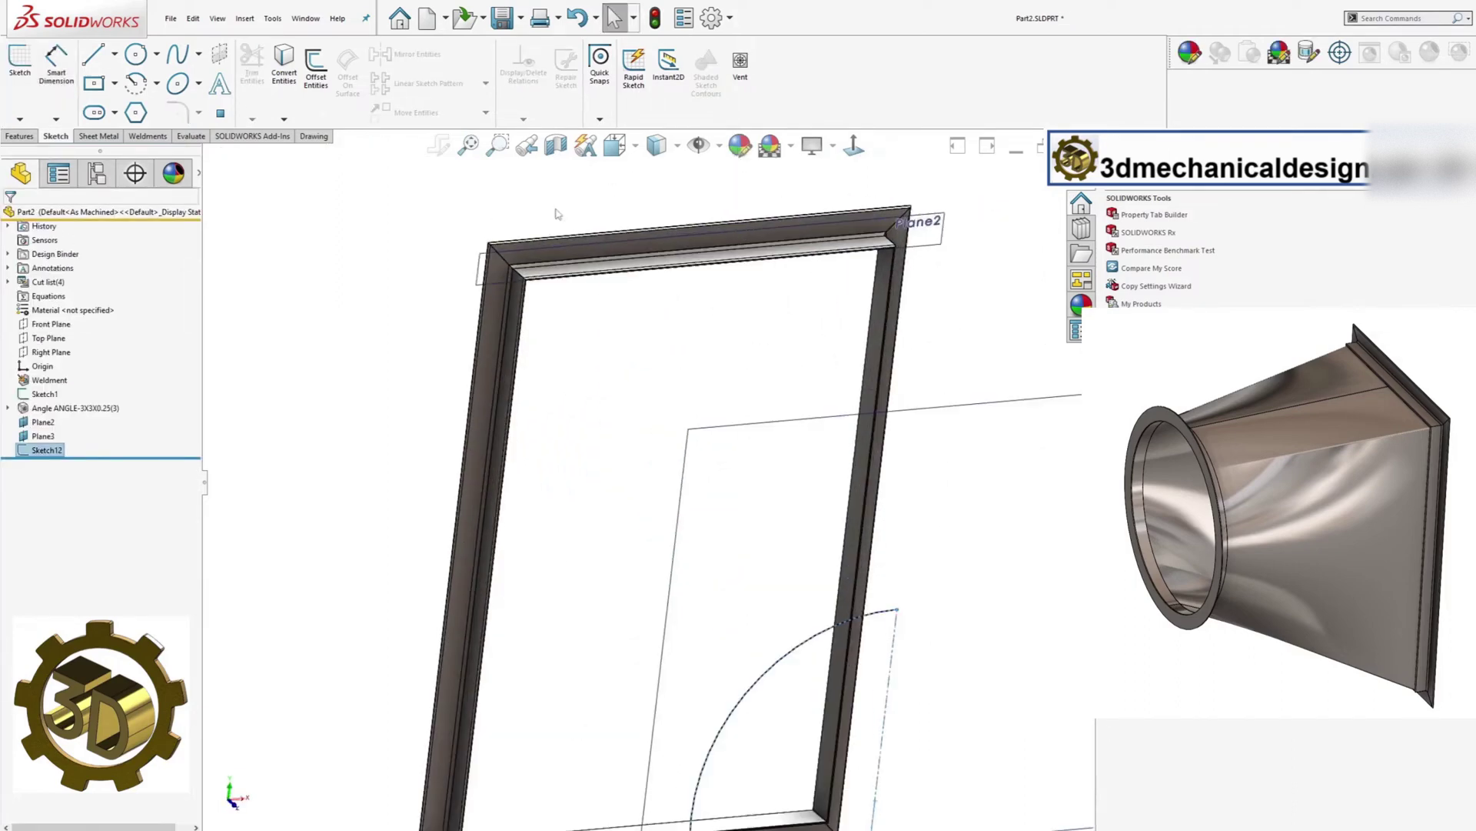
click(482, 267)
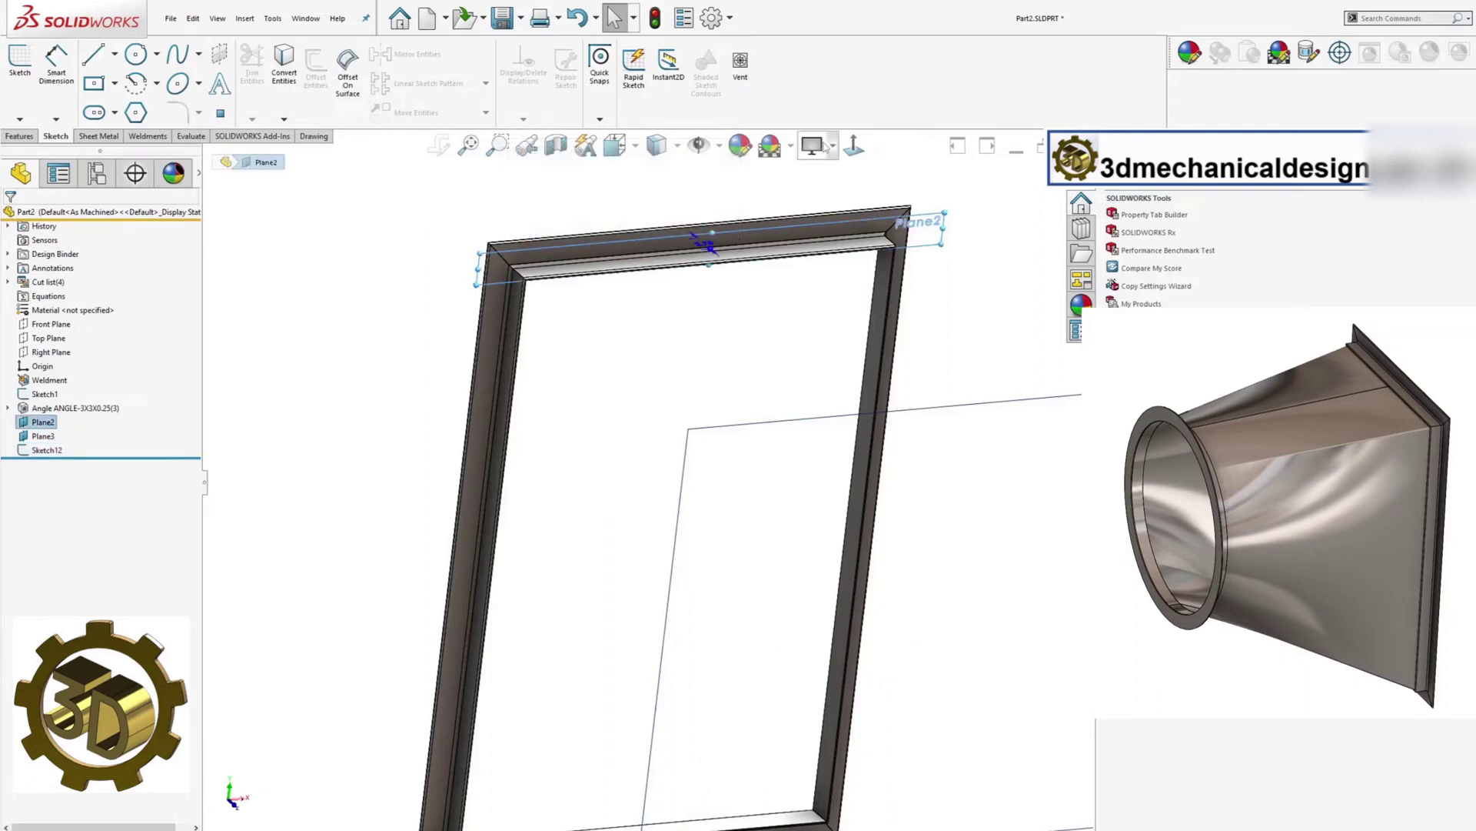
click(878, 147)
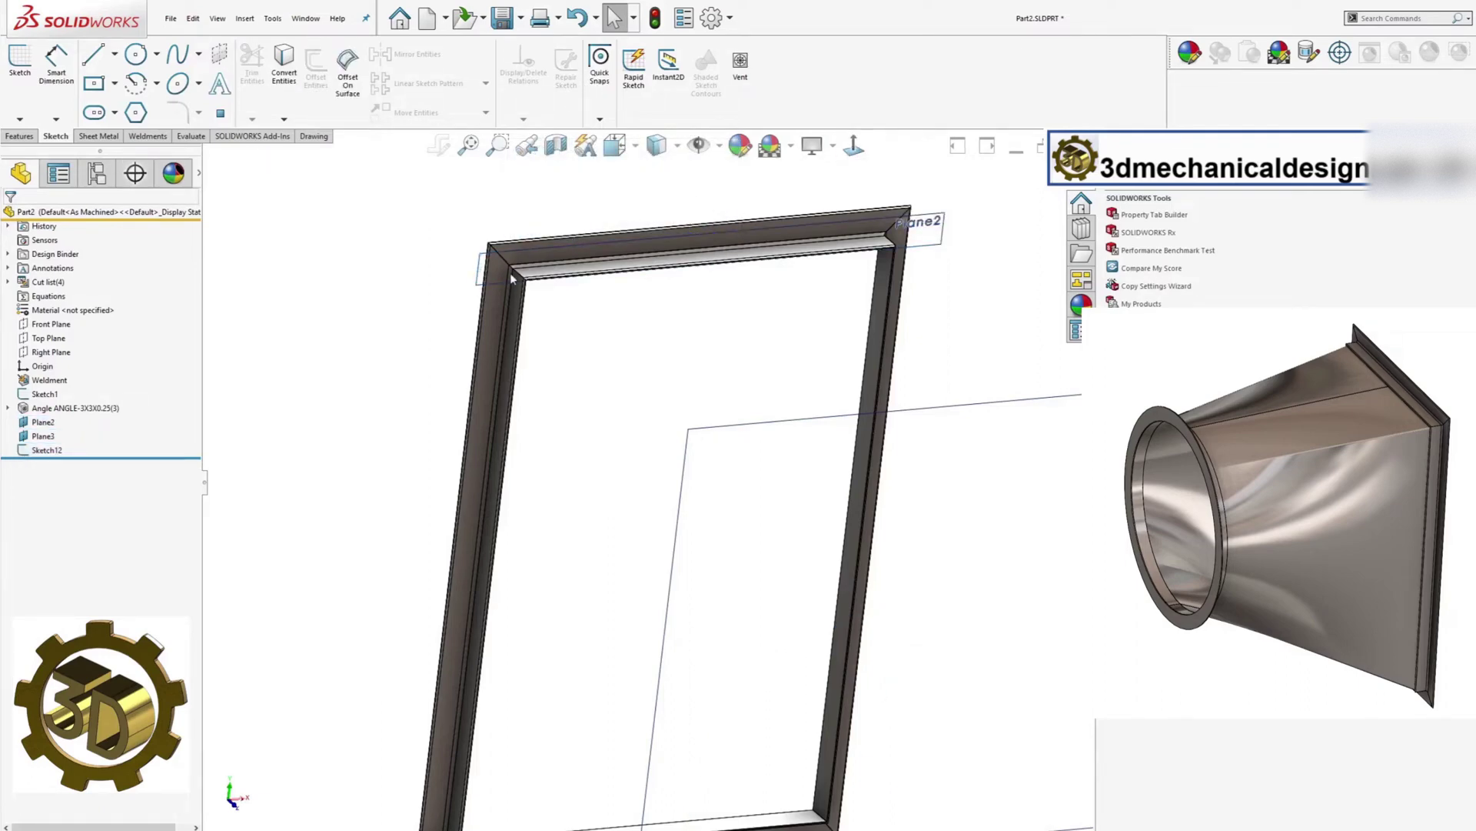
scroll(510, 273, down, 3)
click(496, 306)
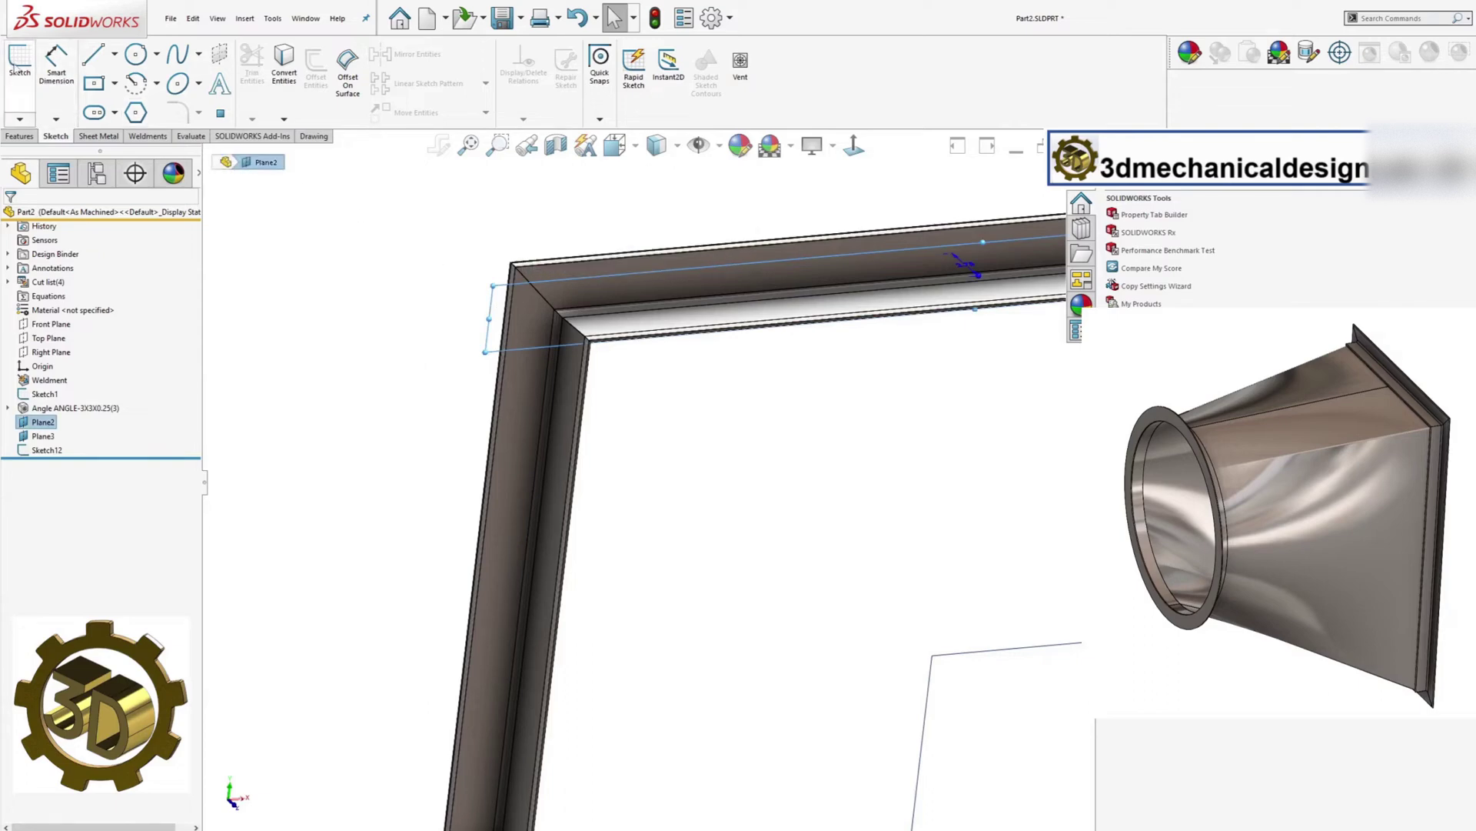
click(18, 62)
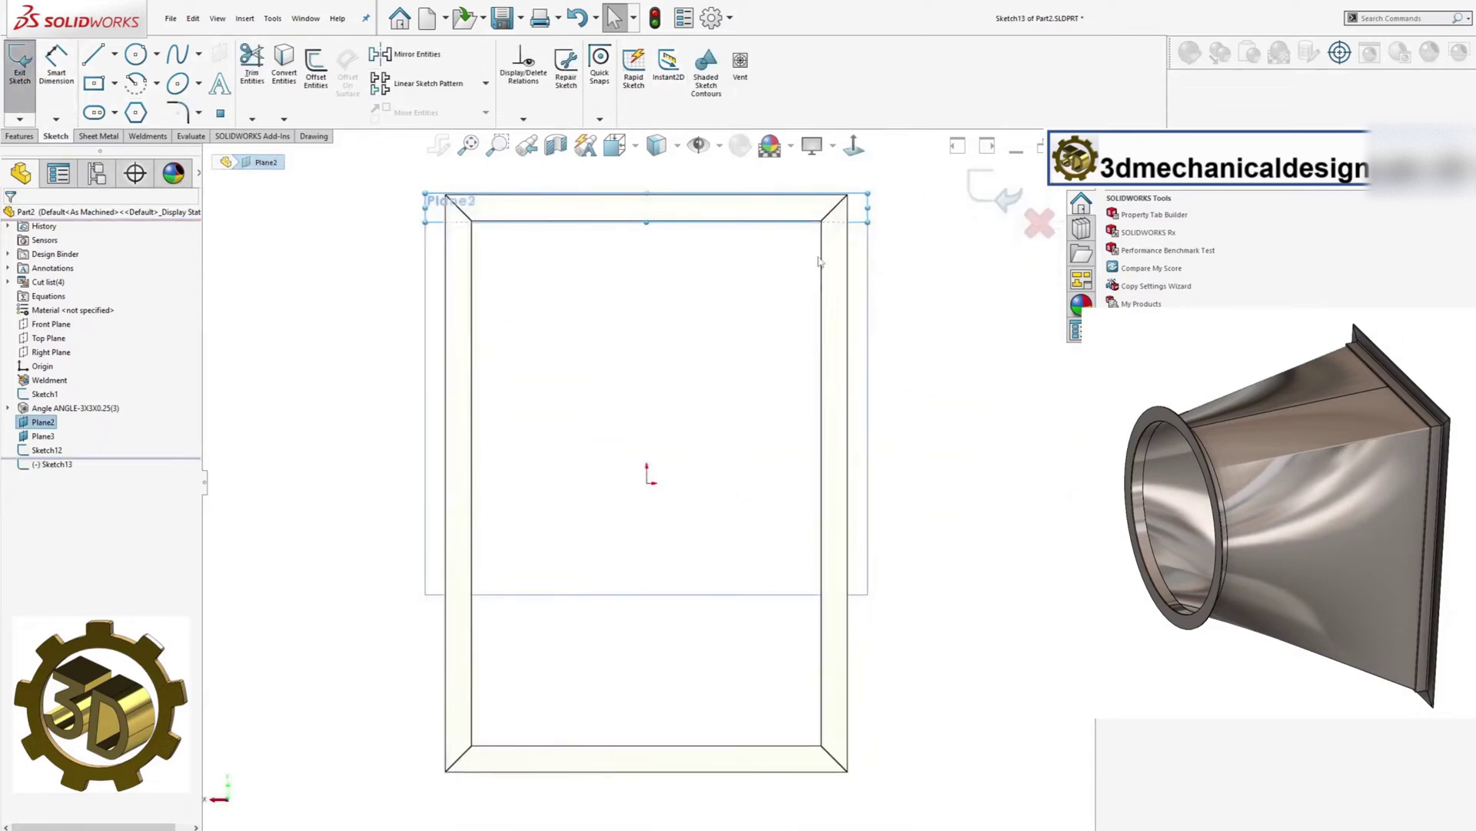
click(854, 146)
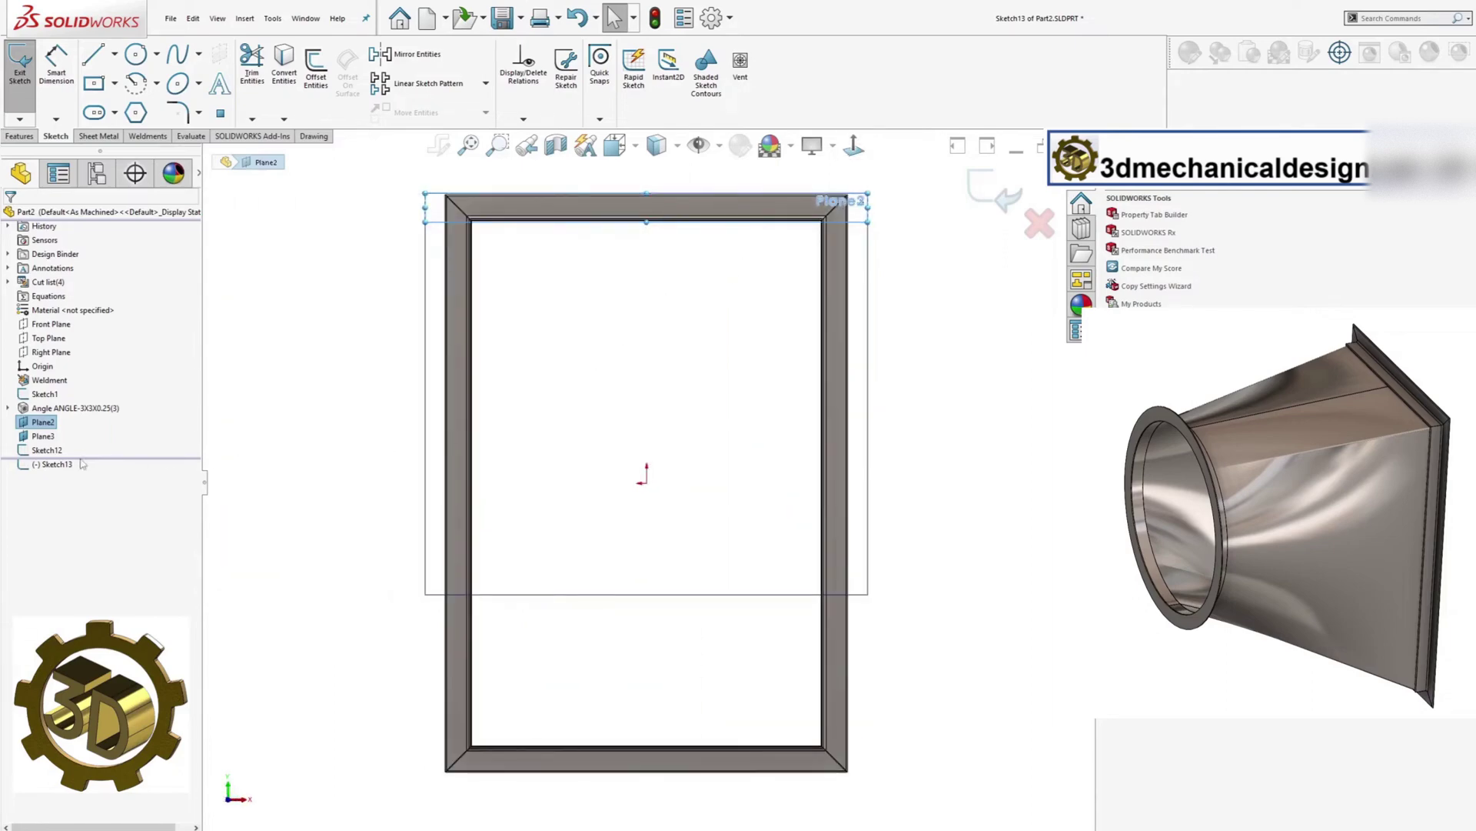
click(57, 453)
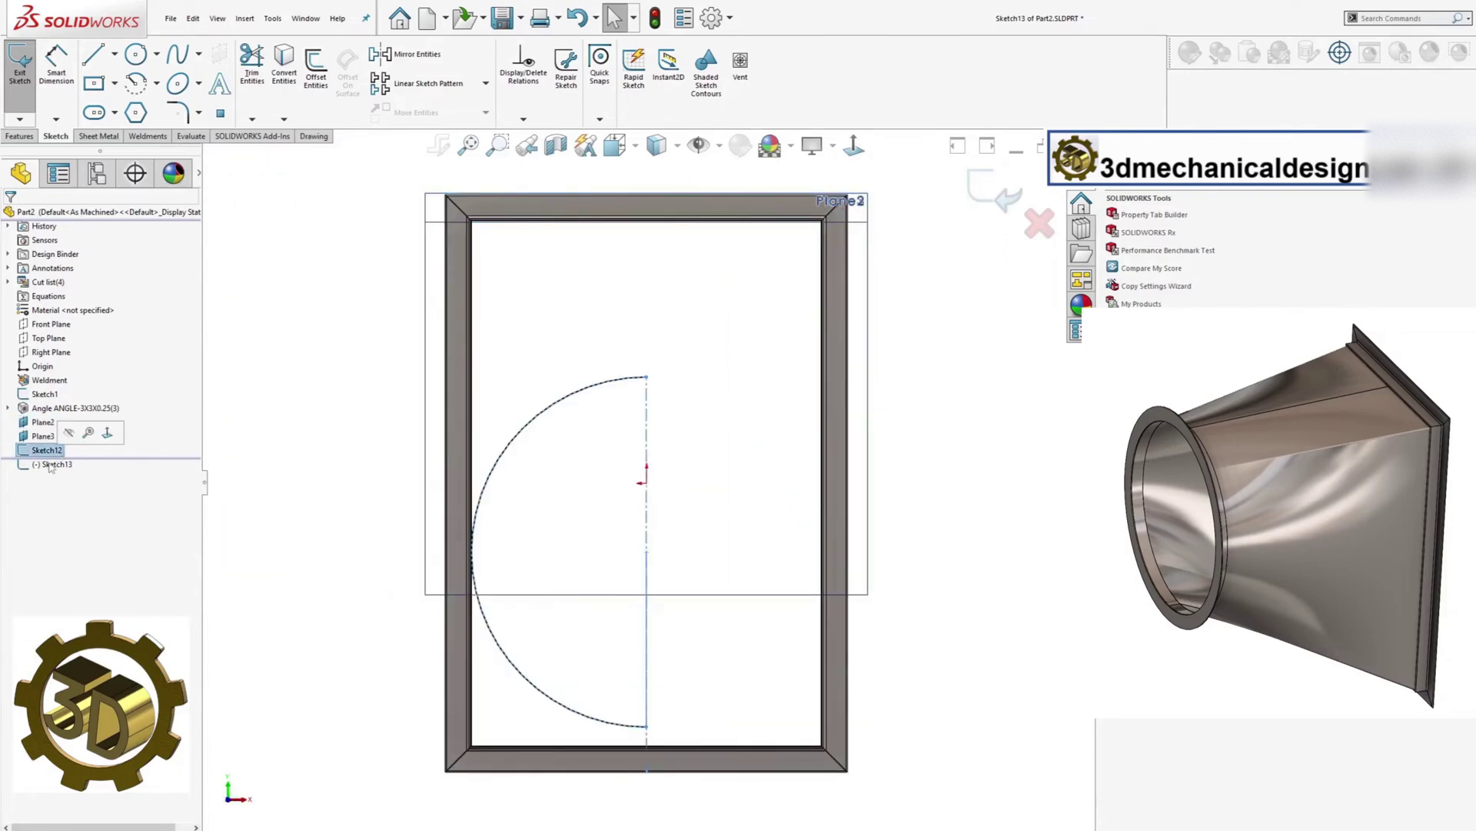
click(52, 464)
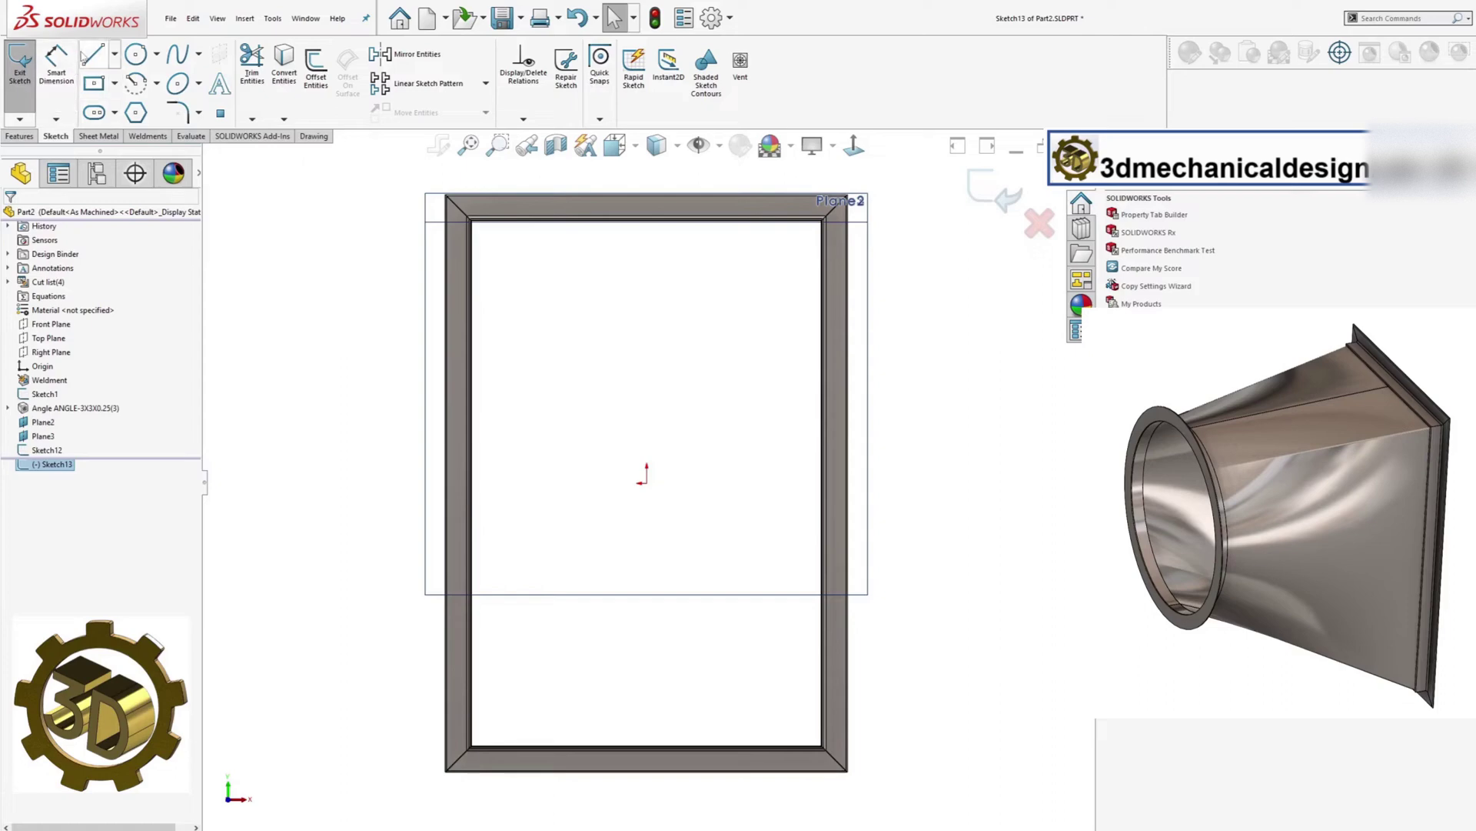
Sketch a vertical construction centerline about 28 in long upward from the origin.
click(105, 57)
click(114, 54)
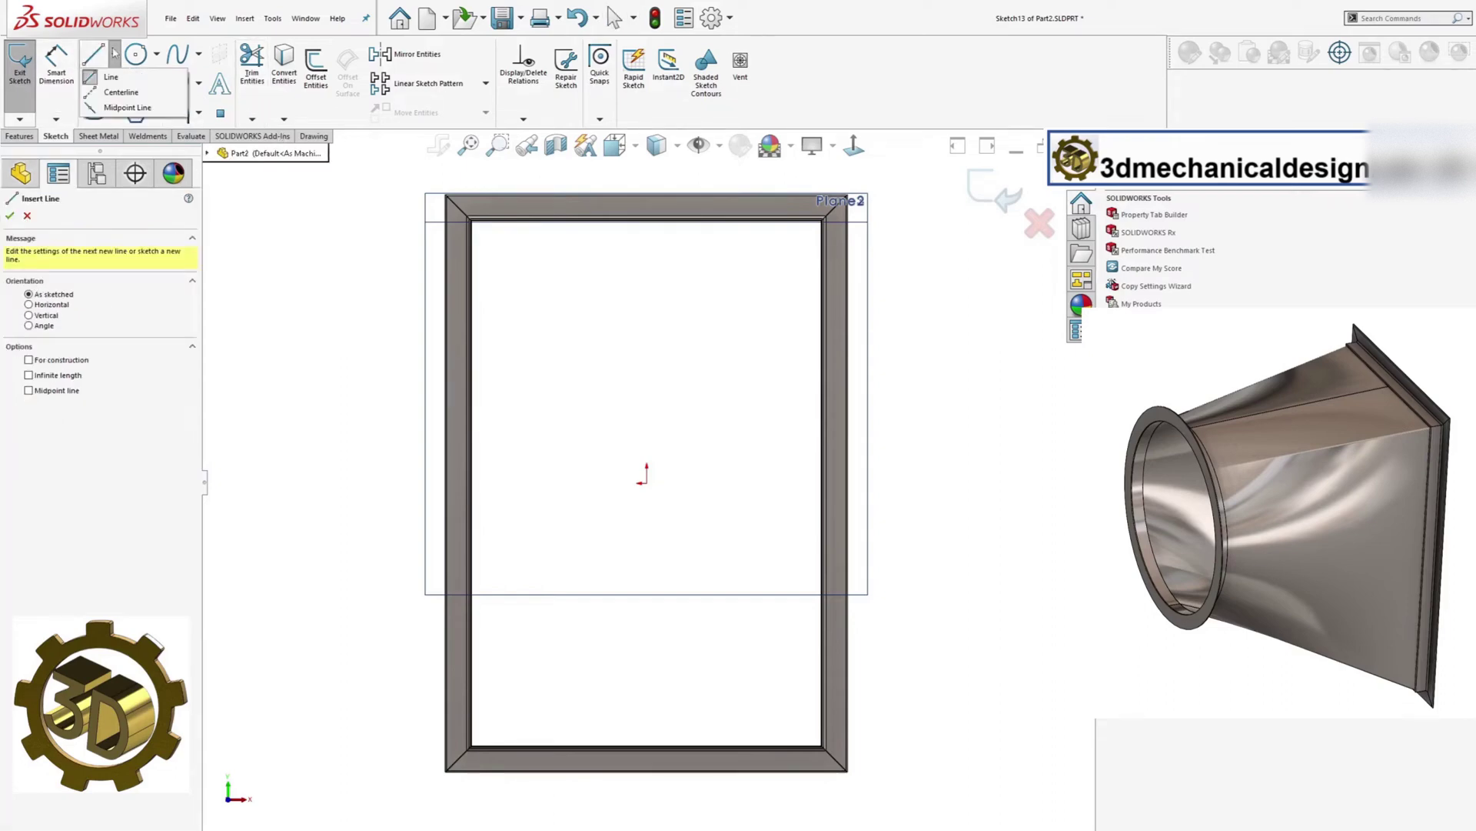
click(108, 92)
click(647, 484)
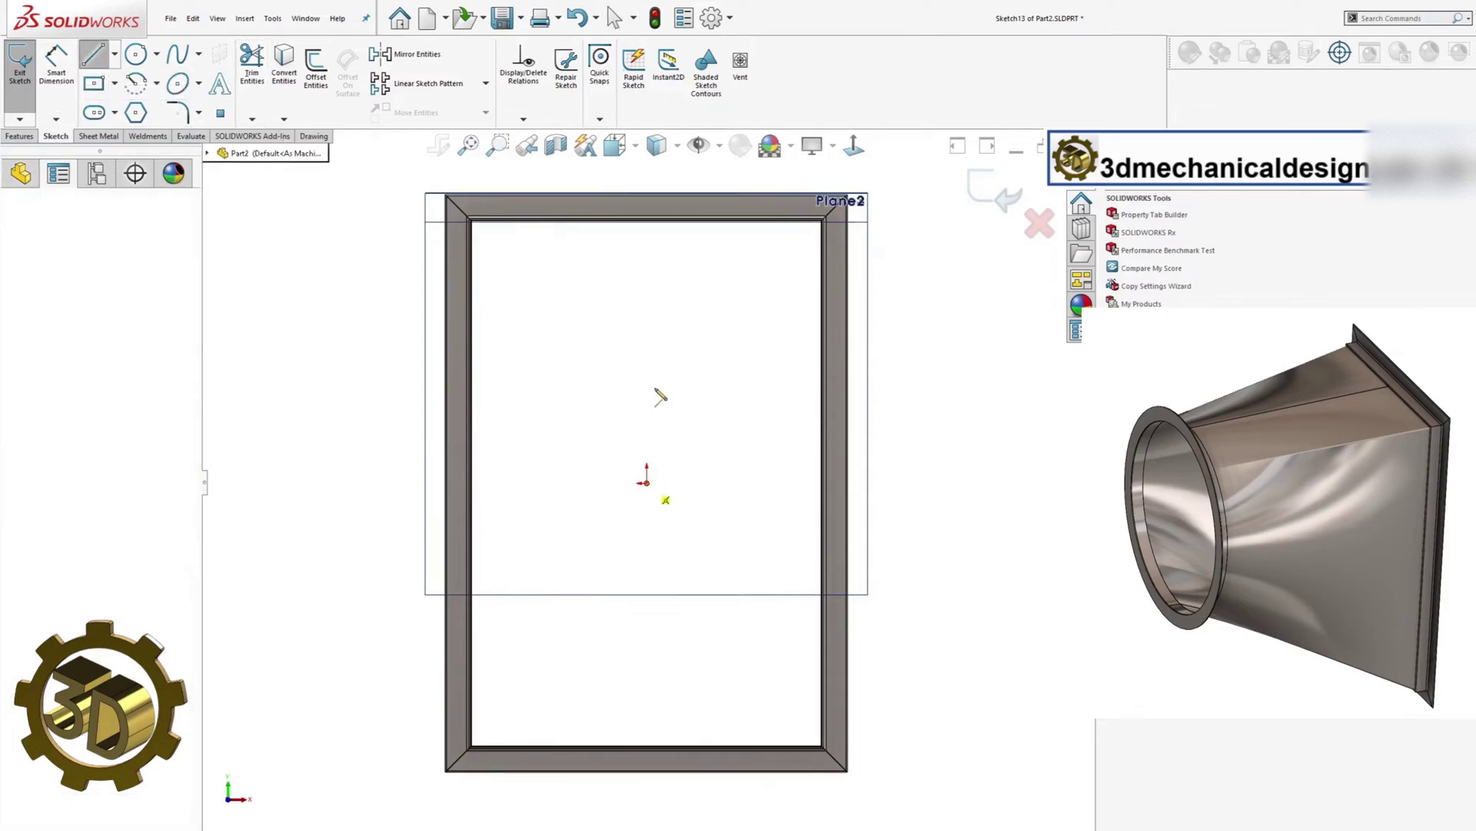
double_click(646, 238)
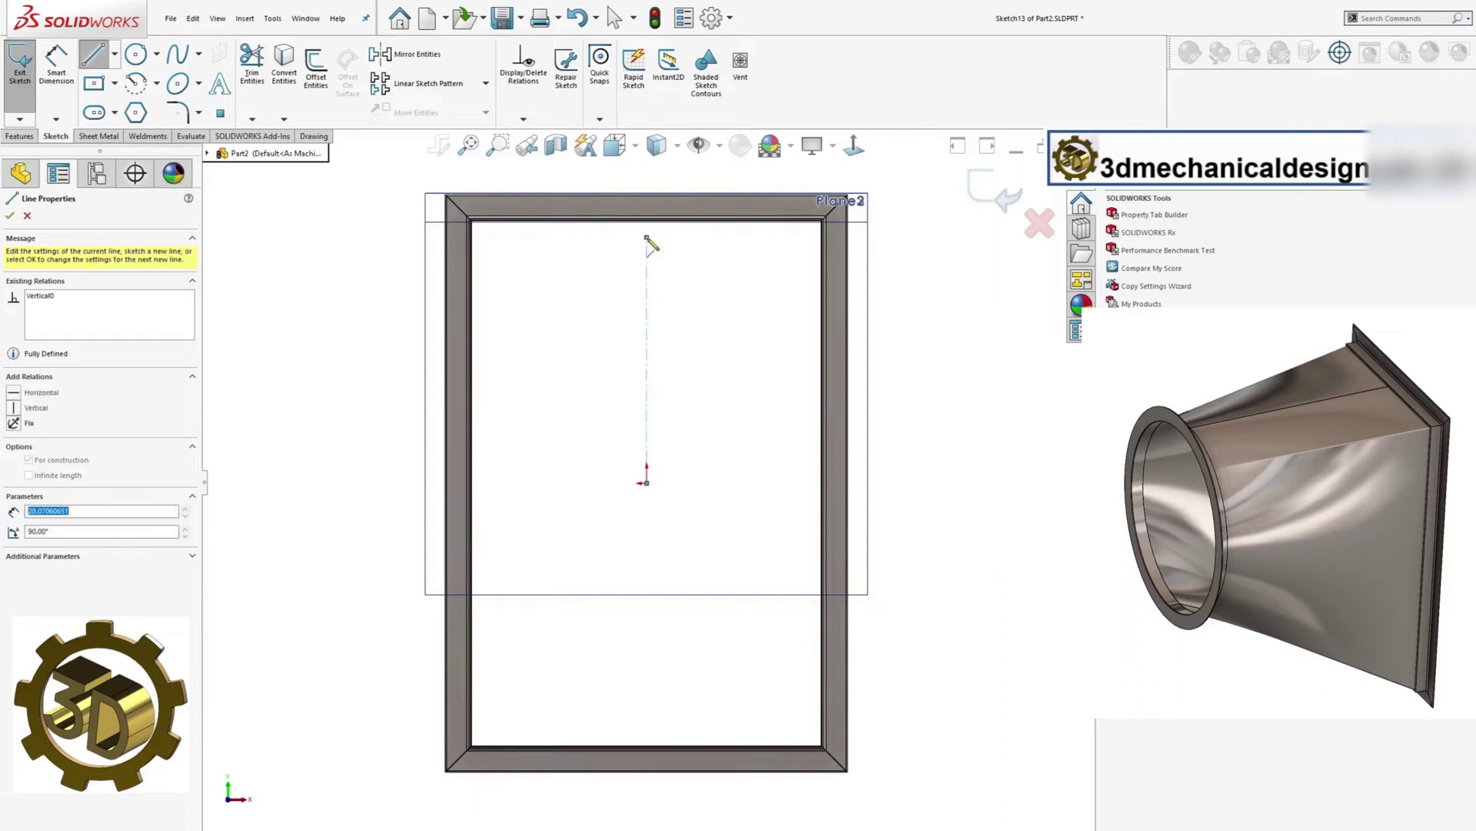
Sketch an open three-sided profile inside the frame's left half, with horizontal lines about 15.4 in long joined by a vertical line.
click(96, 55)
click(93, 54)
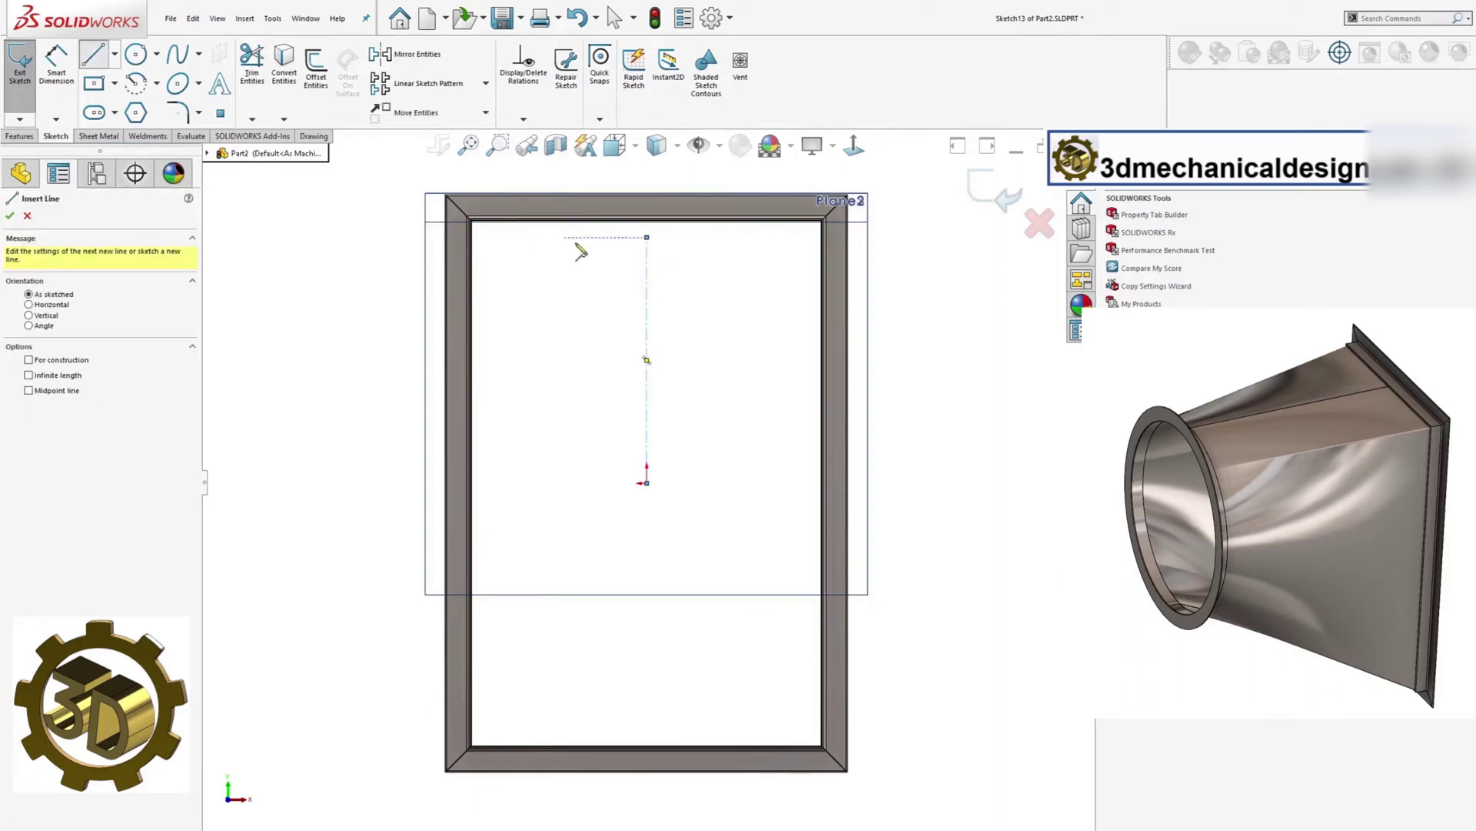
click(647, 237)
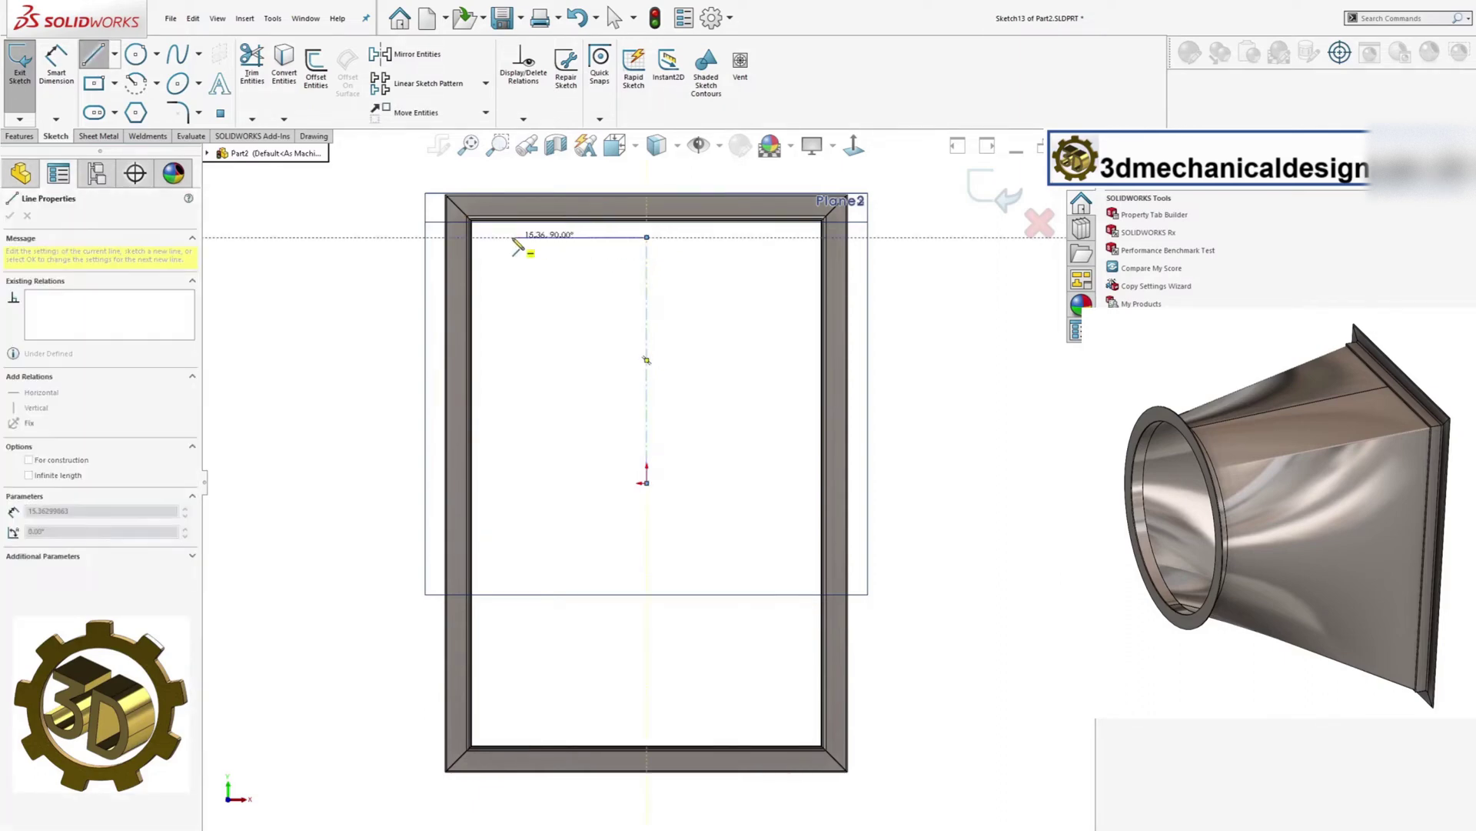
click(513, 238)
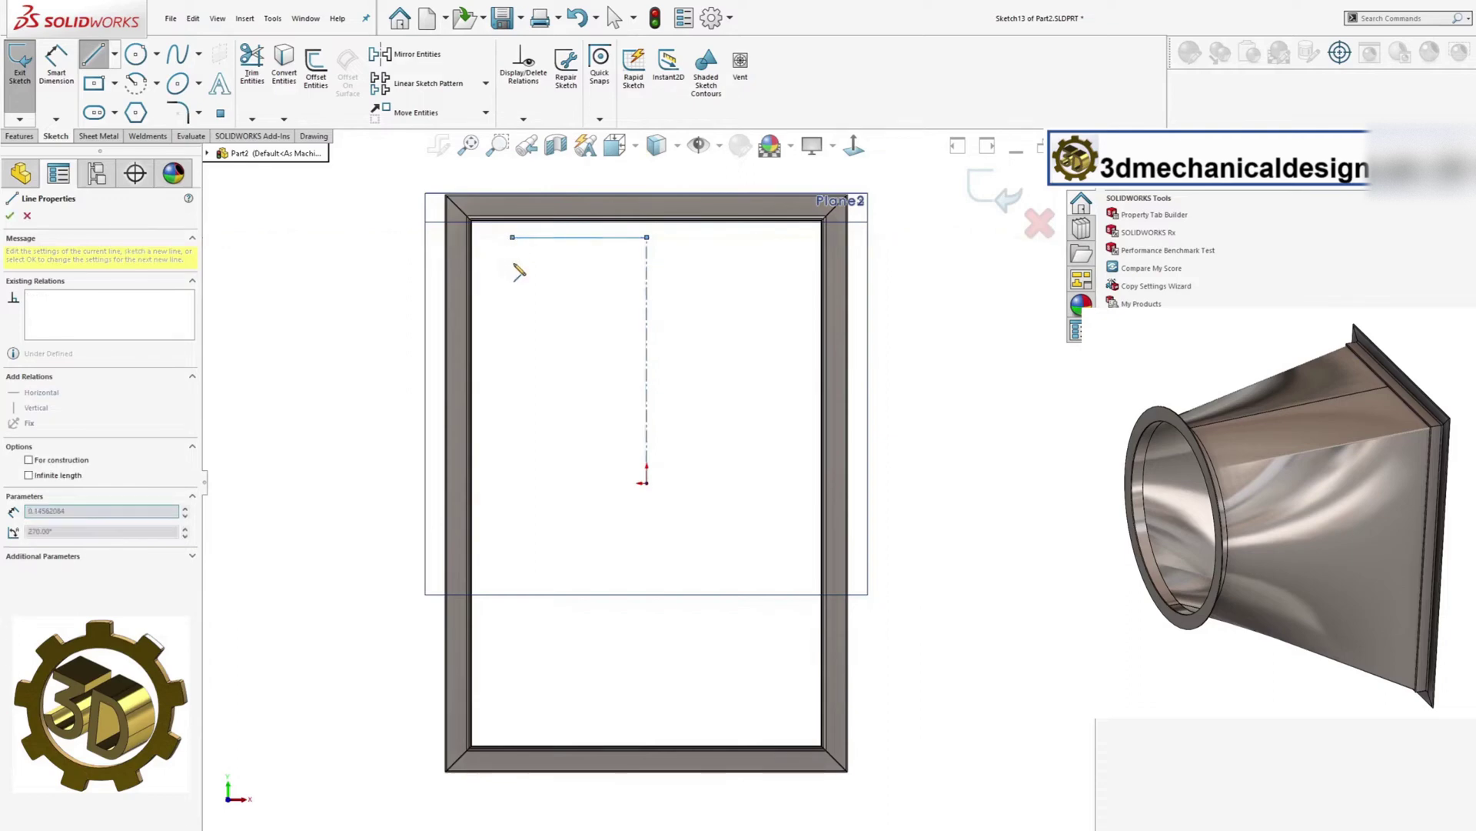
click(512, 696)
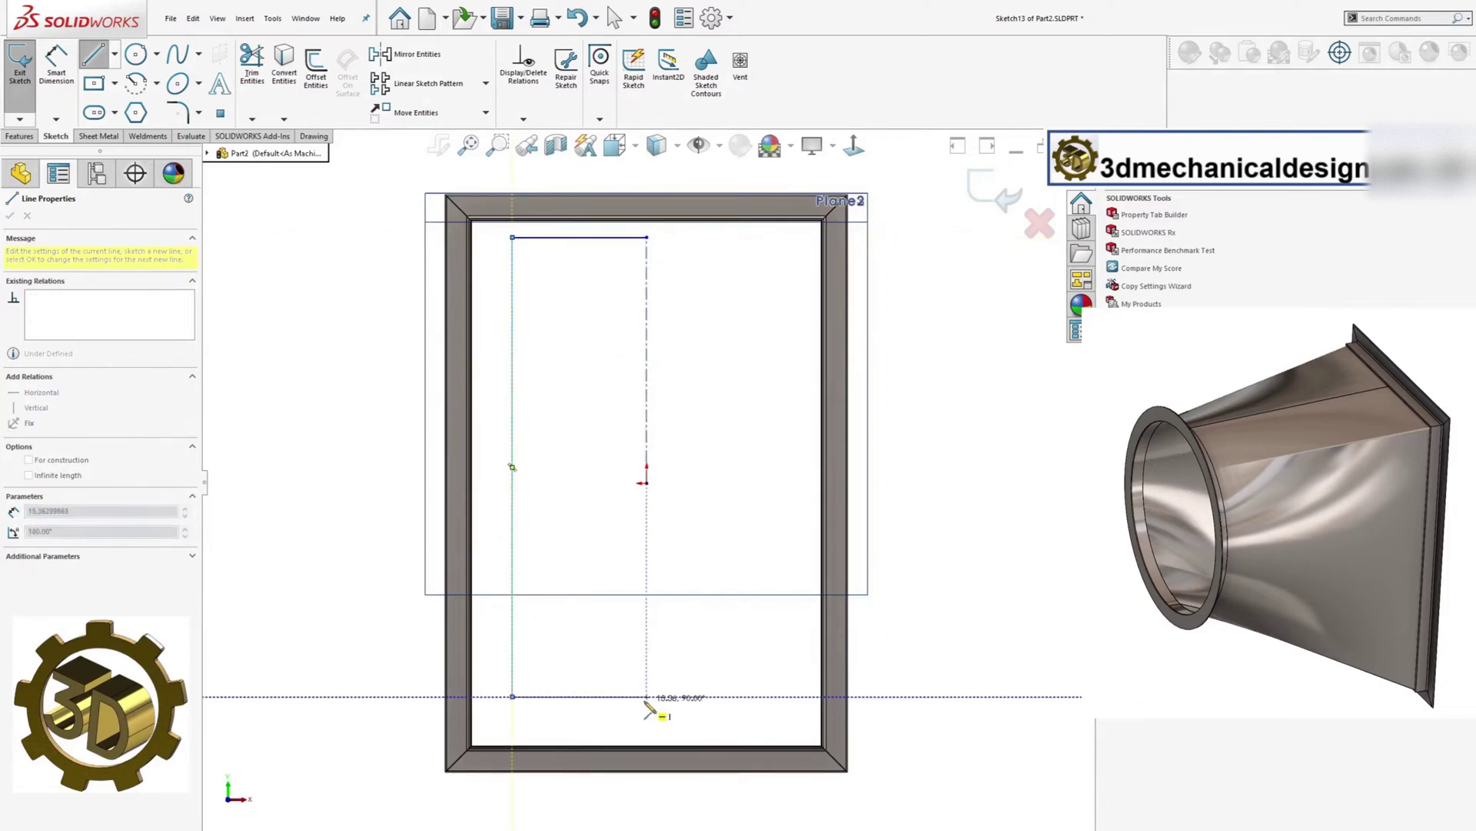
click(647, 697)
key(Escape)
key(Escape)
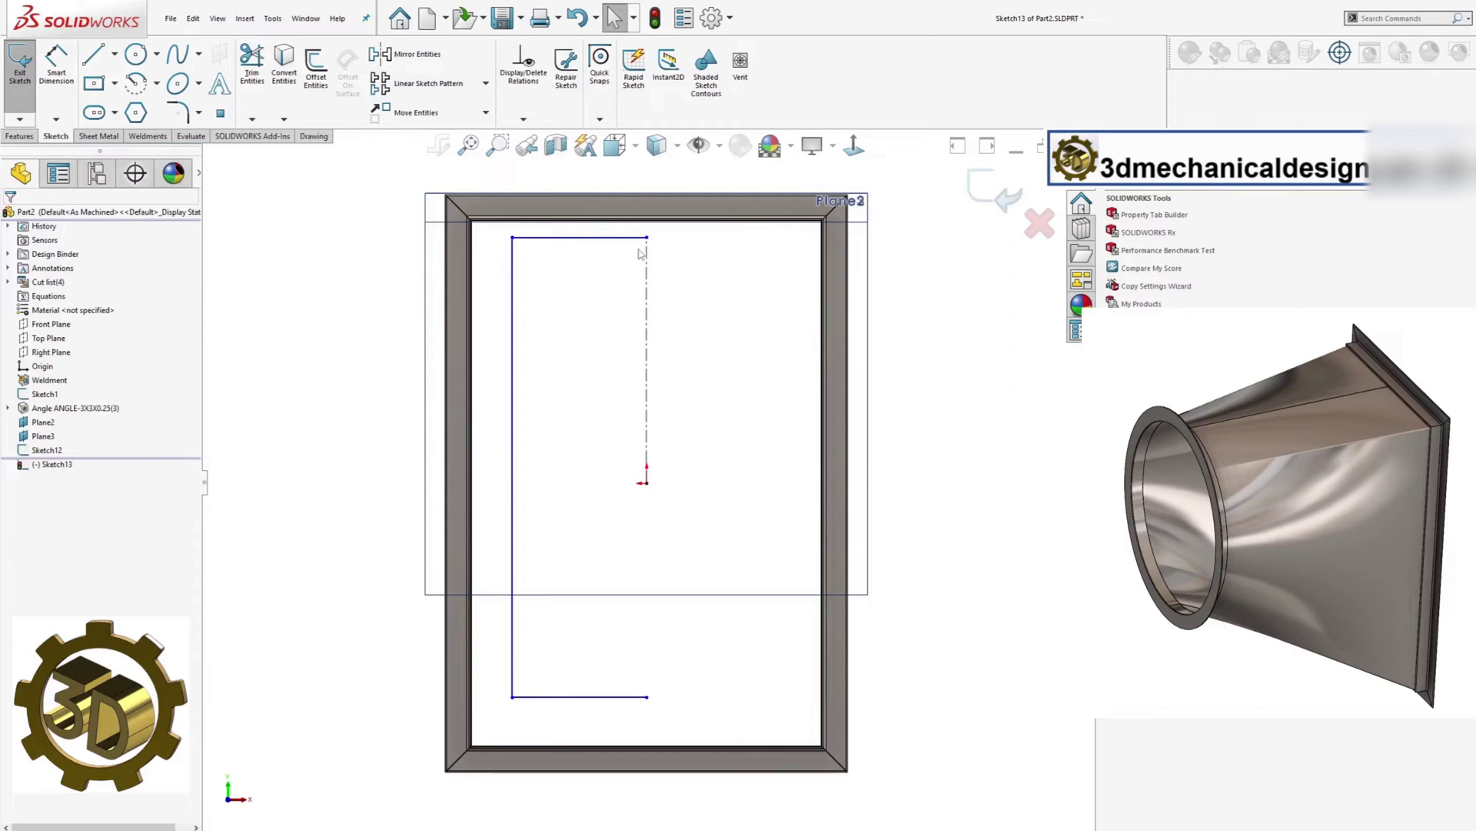
Delete the vertical centerline and move the upper horizontal line's free endpoint slightly left of the origin's vertical axis.
click(647, 248)
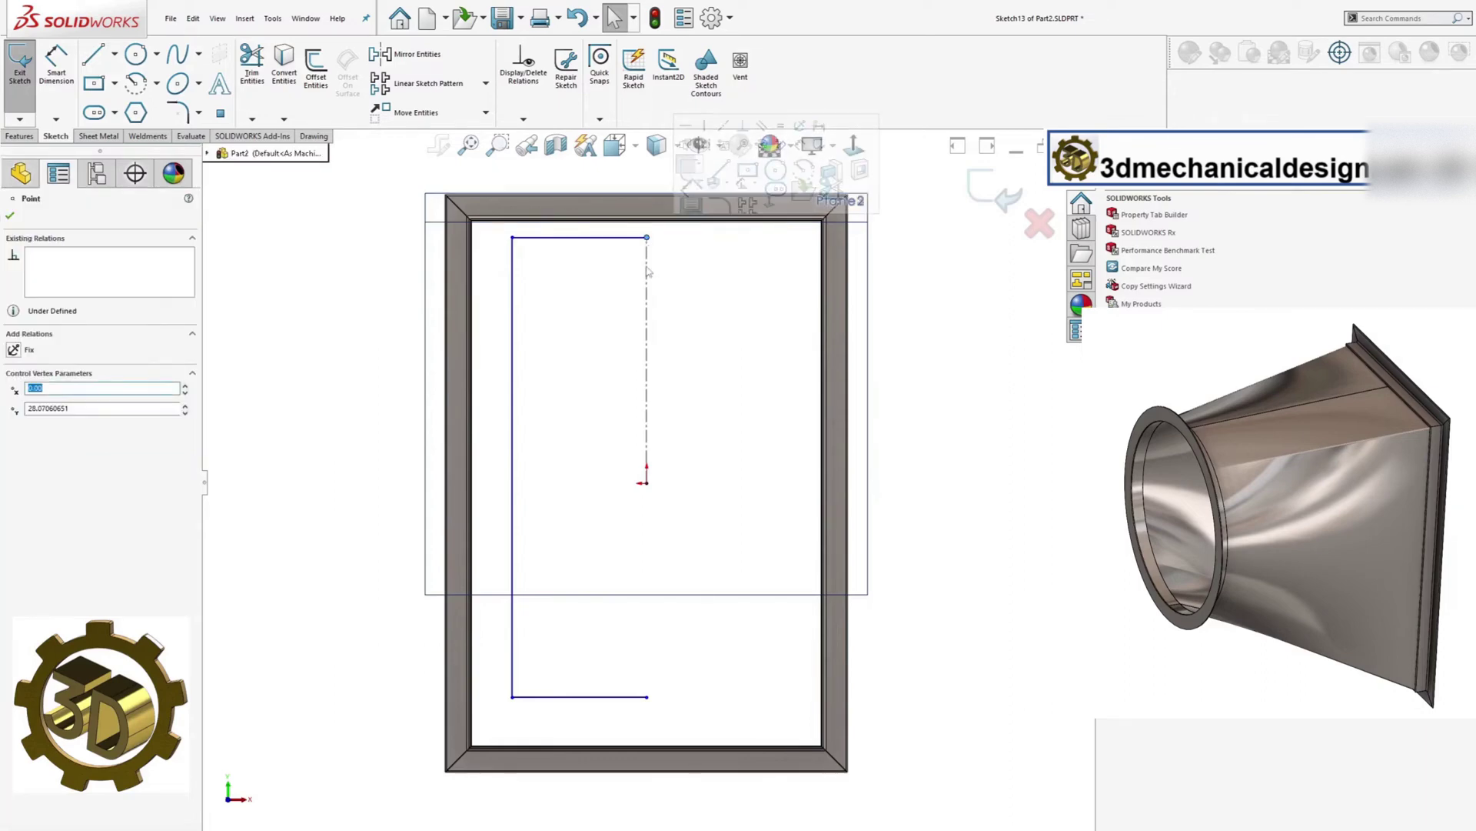
key(Delete)
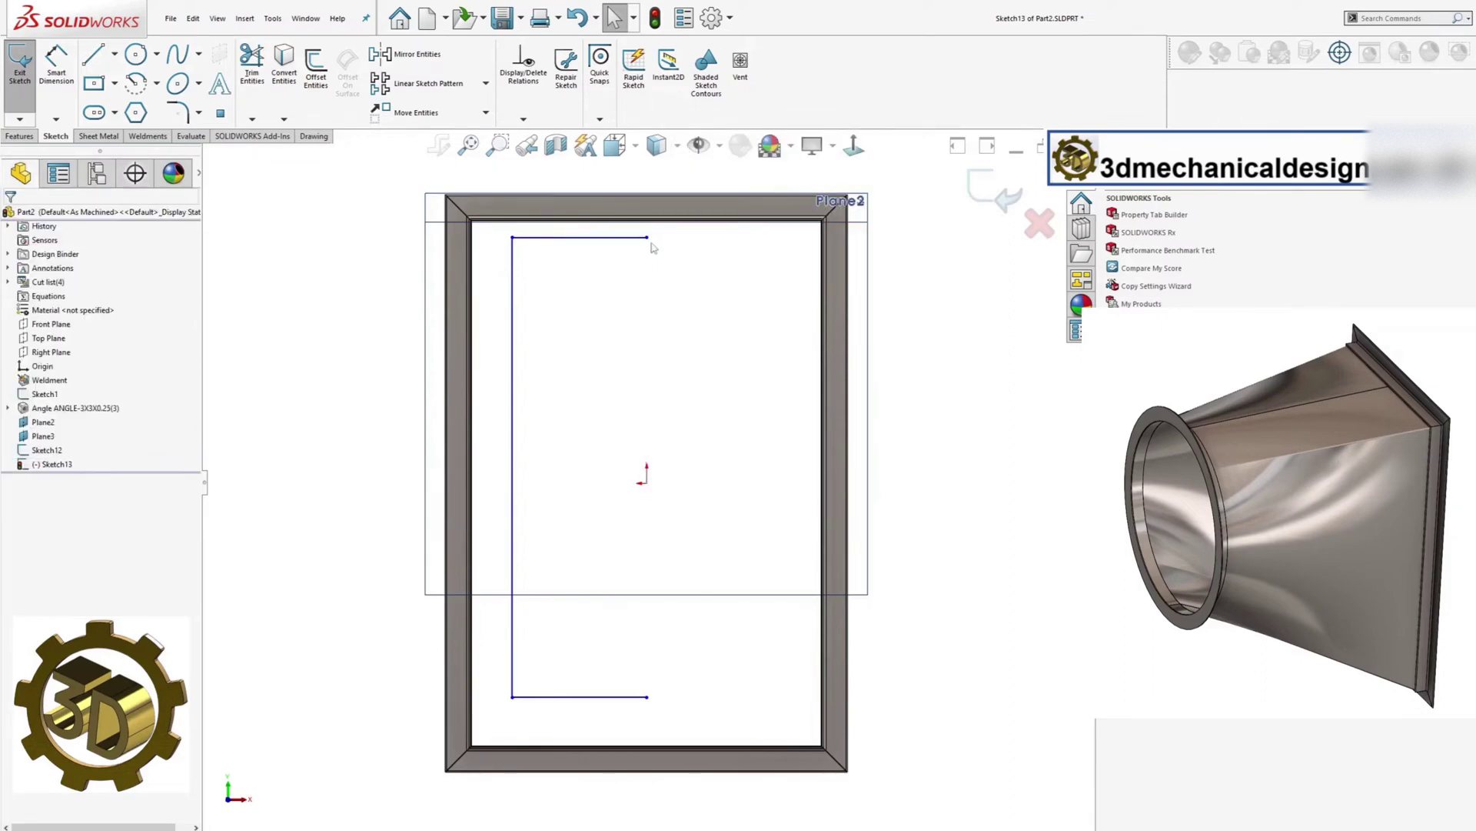
click(634, 238)
drag(635, 238, 630, 239)
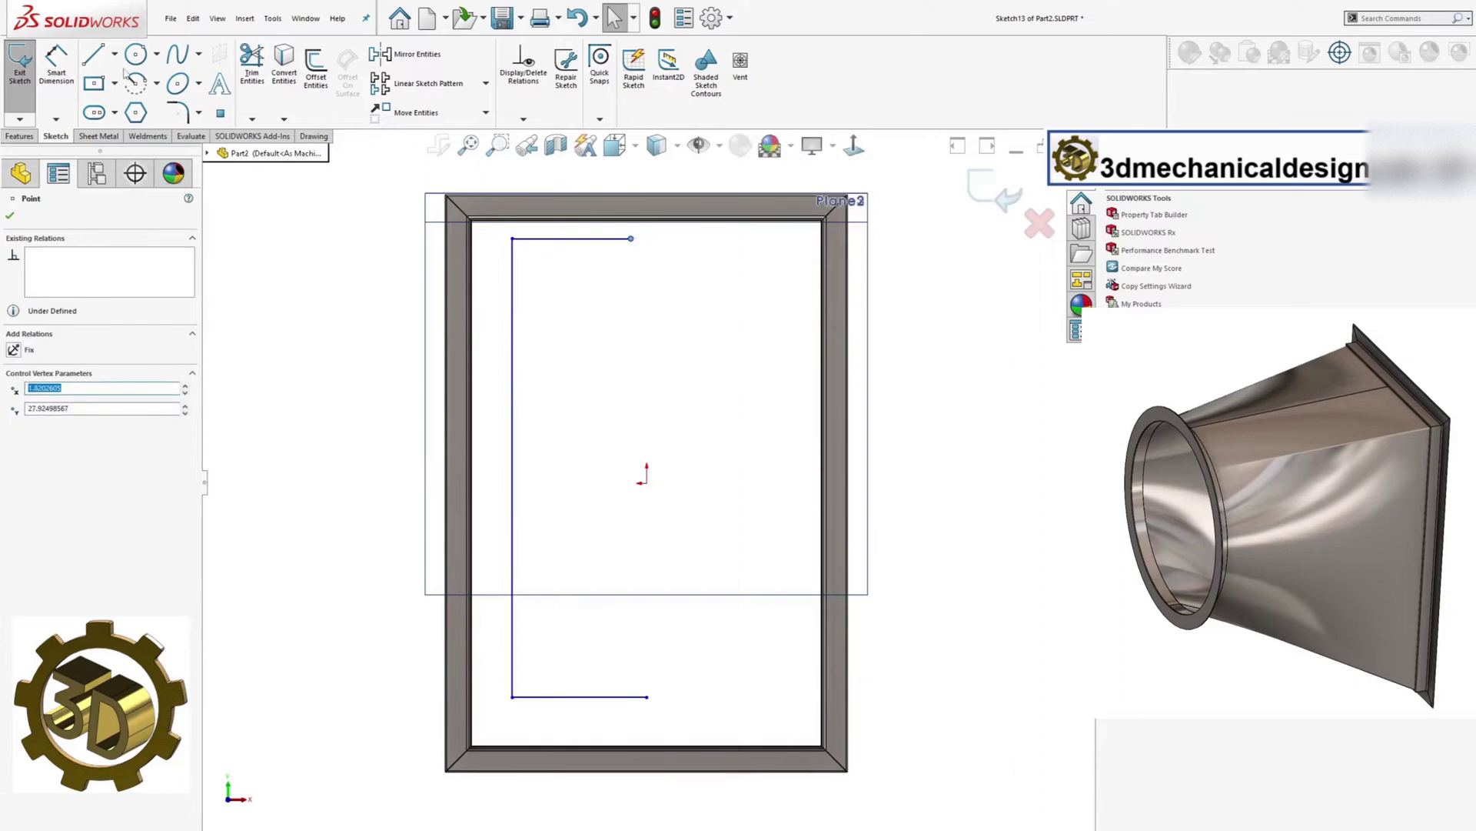
Sketch a vertical centerline from the origin up to the frame's upper outer edge, about 32.8 in long.
click(102, 92)
click(646, 483)
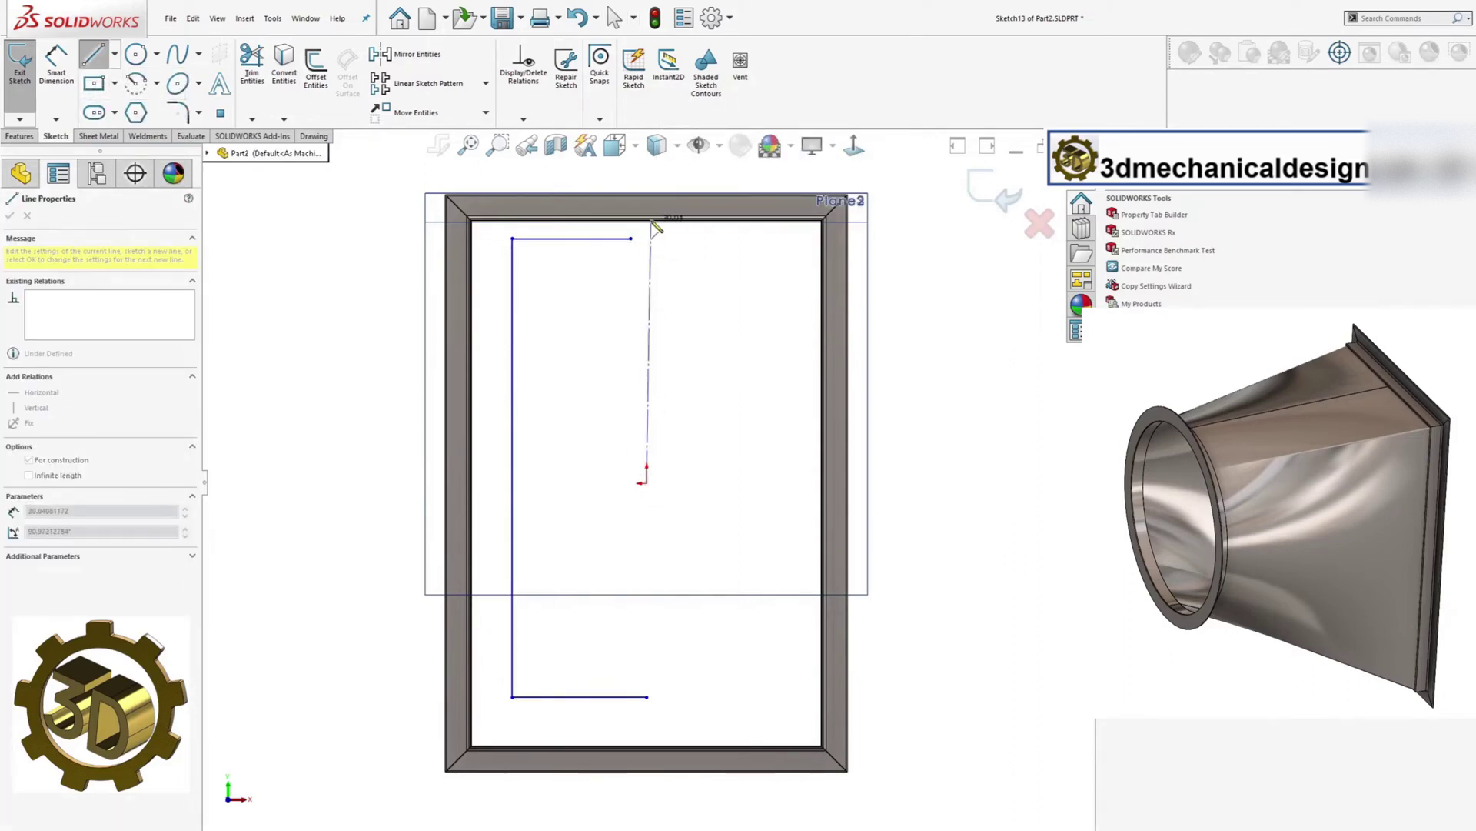
click(646, 195)
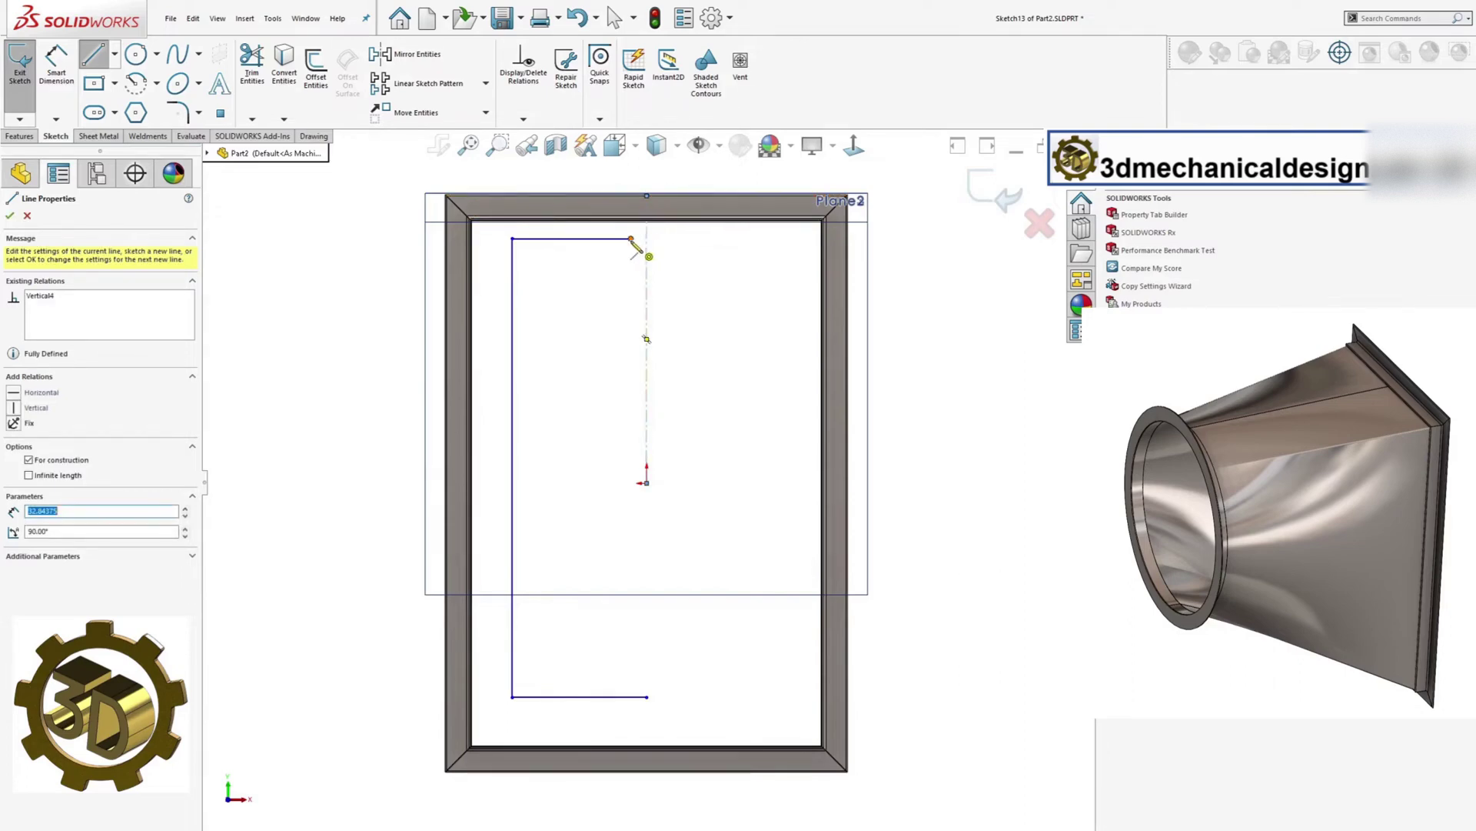
Connect the open profile's two free endpoints with a construction line and make that line vertical.
click(631, 239)
click(647, 696)
key(s)
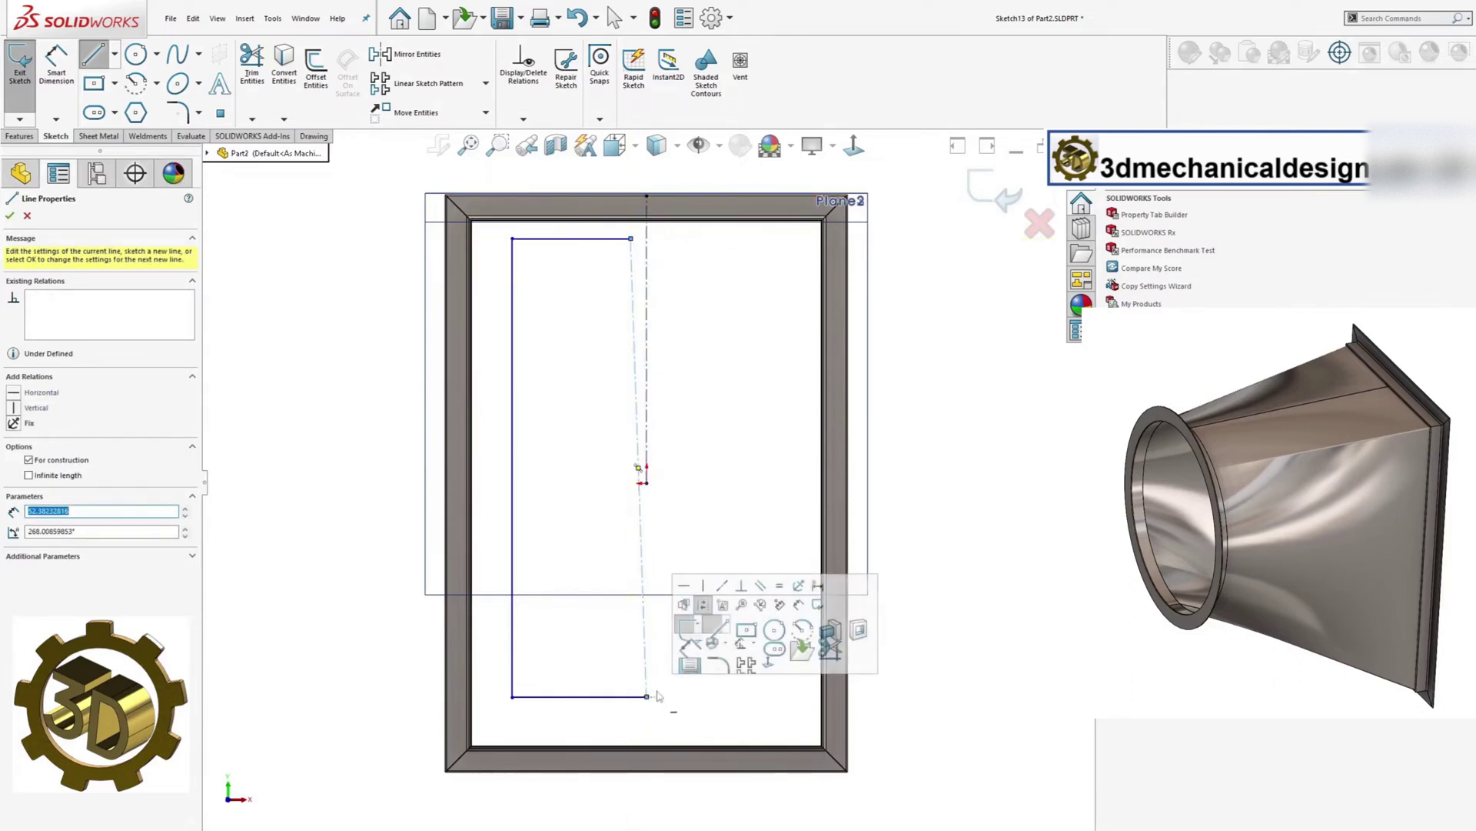
key(Escape)
click(637, 376)
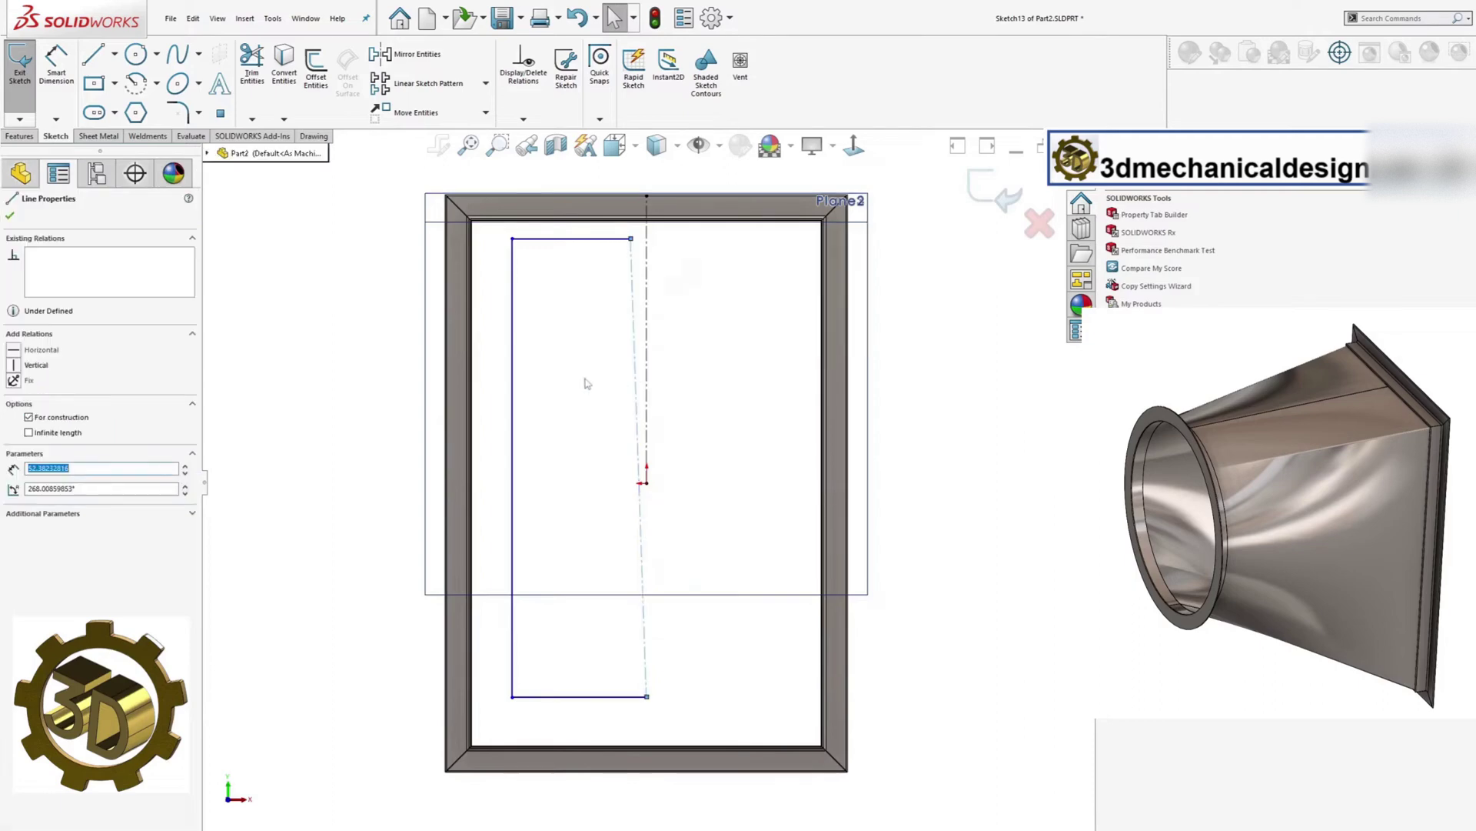
click(14, 365)
click(372, 316)
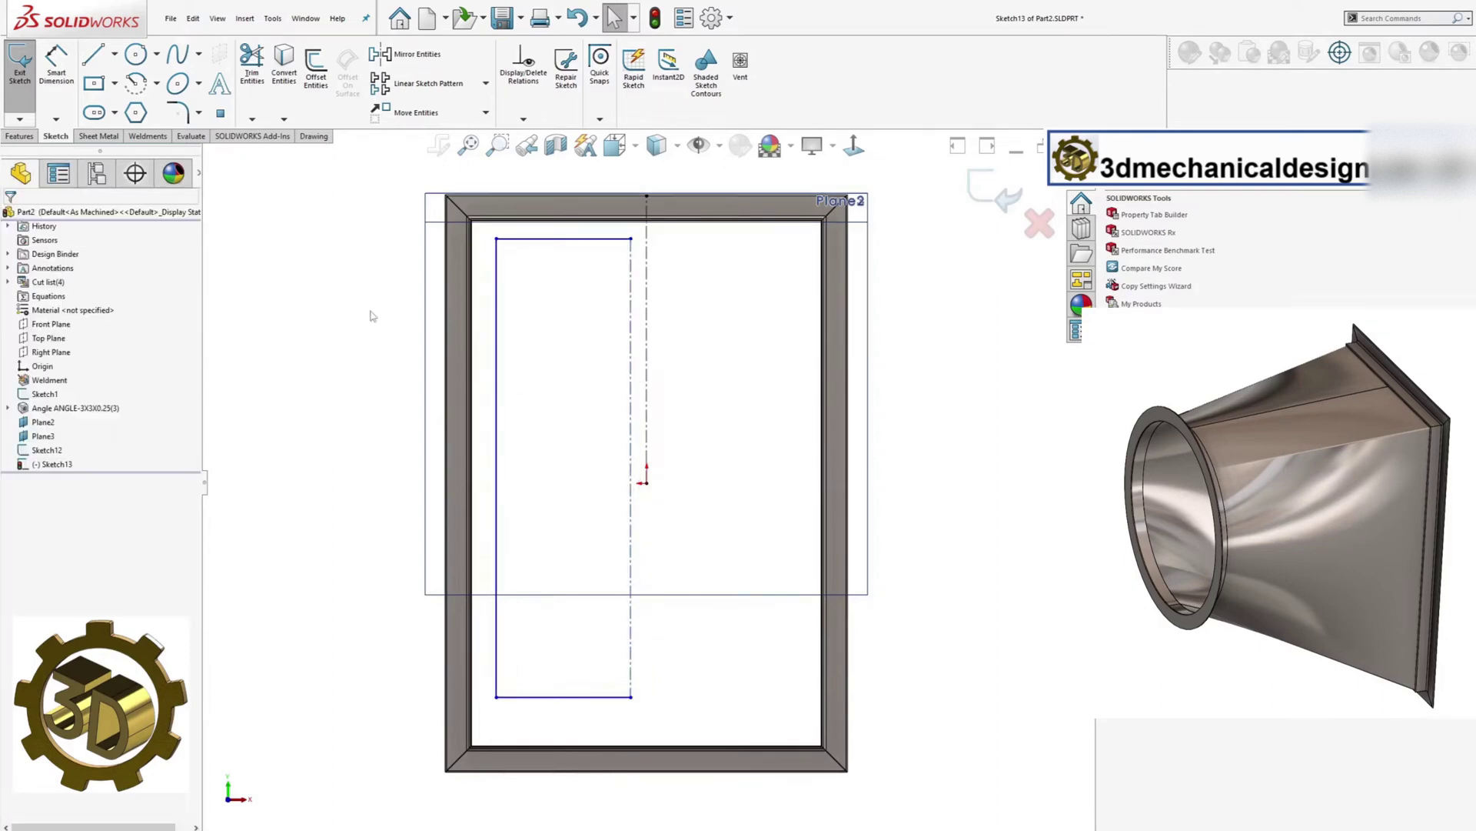
Dimension the horizontal gap between the profile's construction line and the centerline through the origin at 1/32 in.
click(72, 68)
click(631, 338)
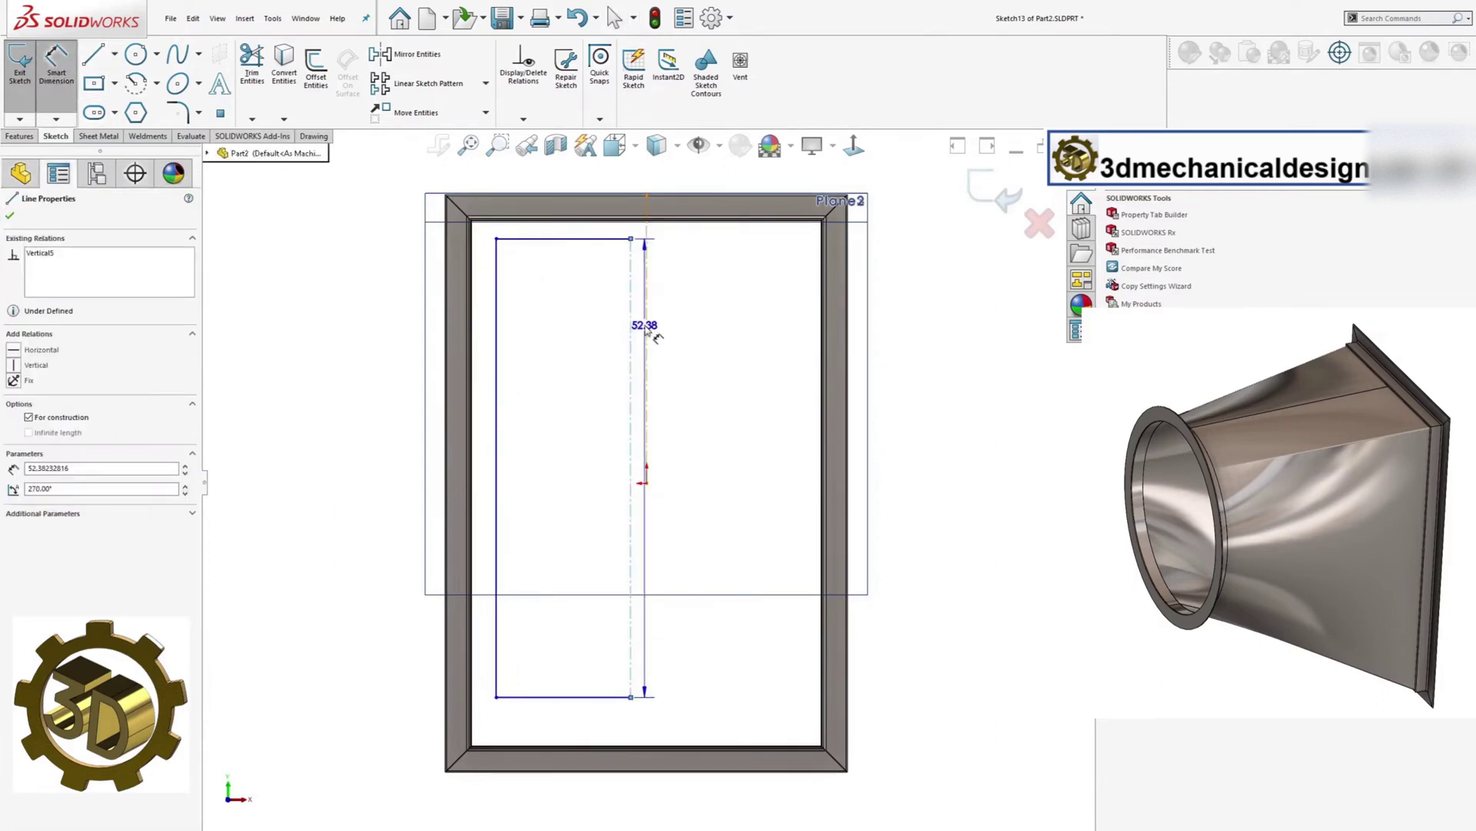
click(700, 339)
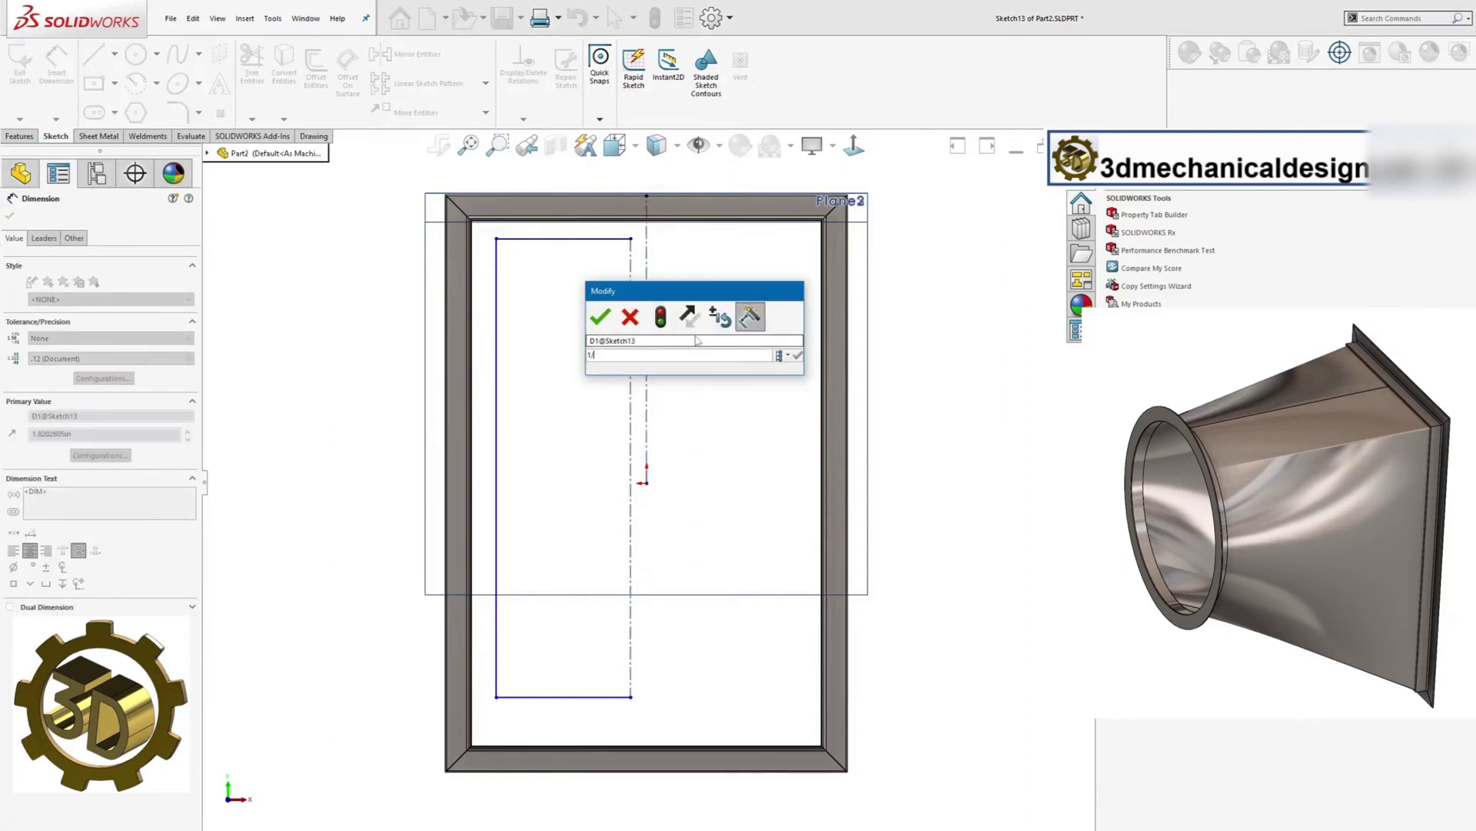
text(1/32)
key(Return)
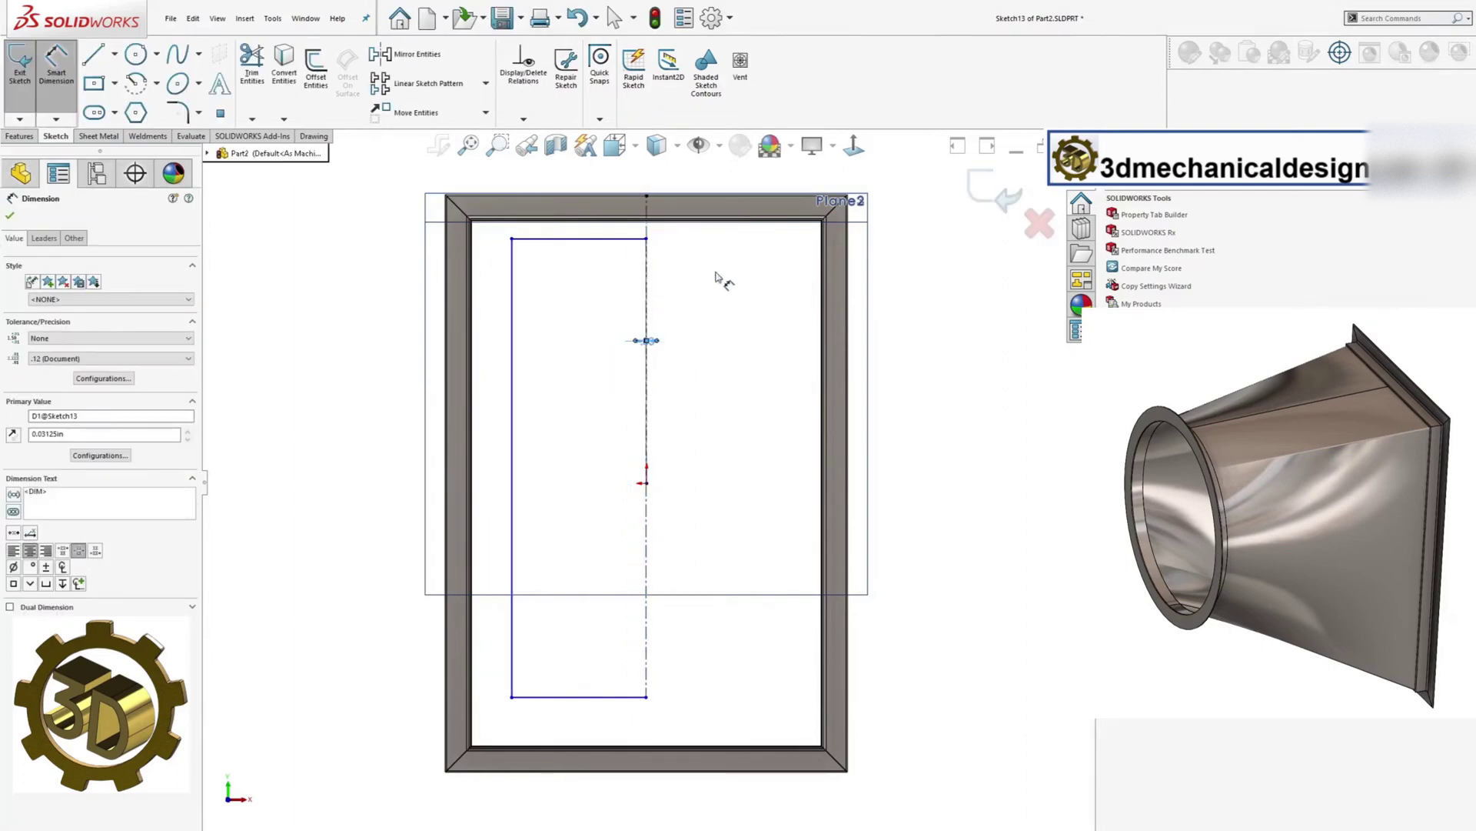
click(622, 243)
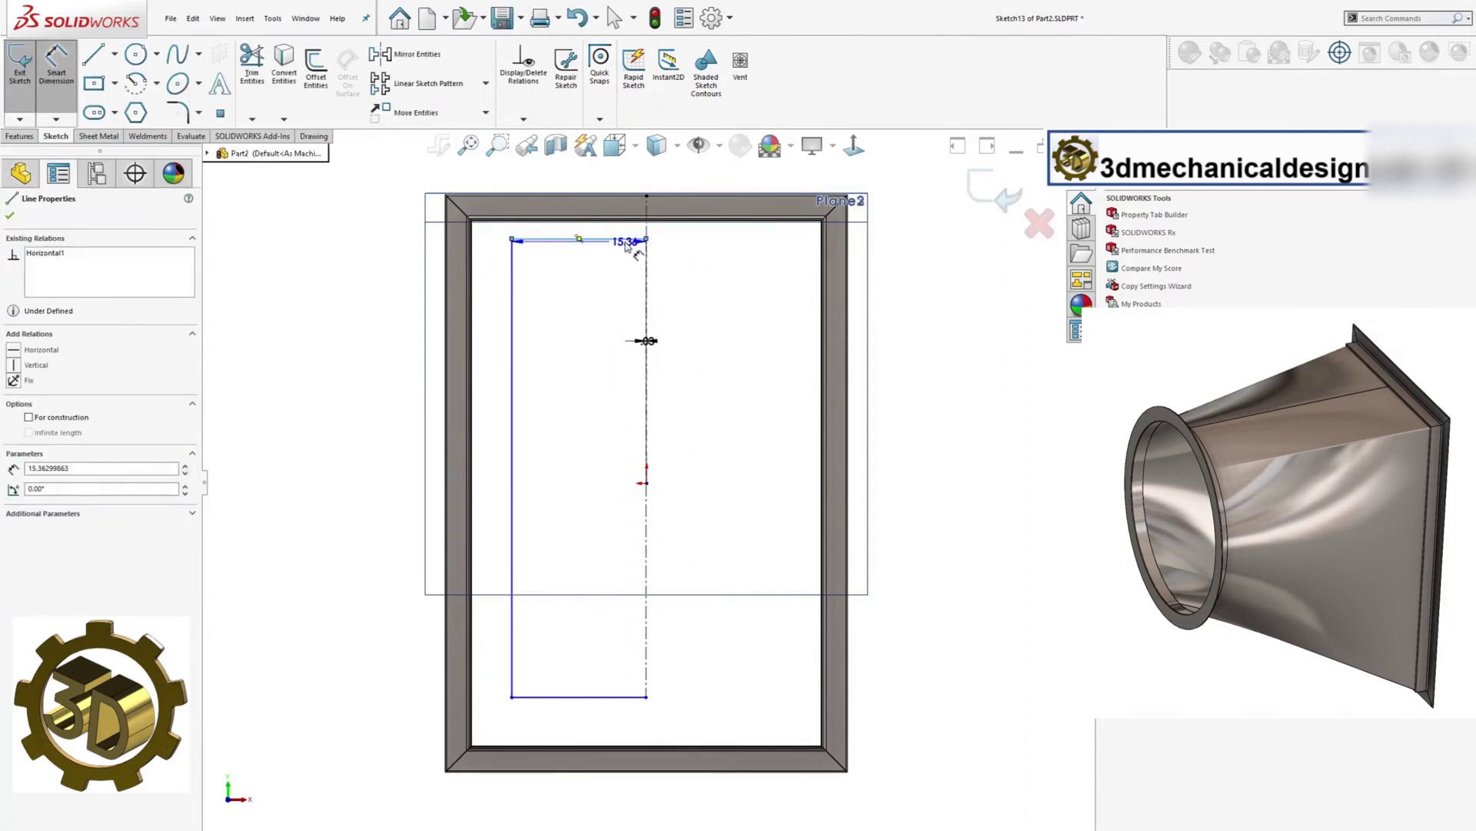
key(Escape)
Fillet the profile's upper-left and lower-left corners with a 0.25 in radius.
click(183, 114)
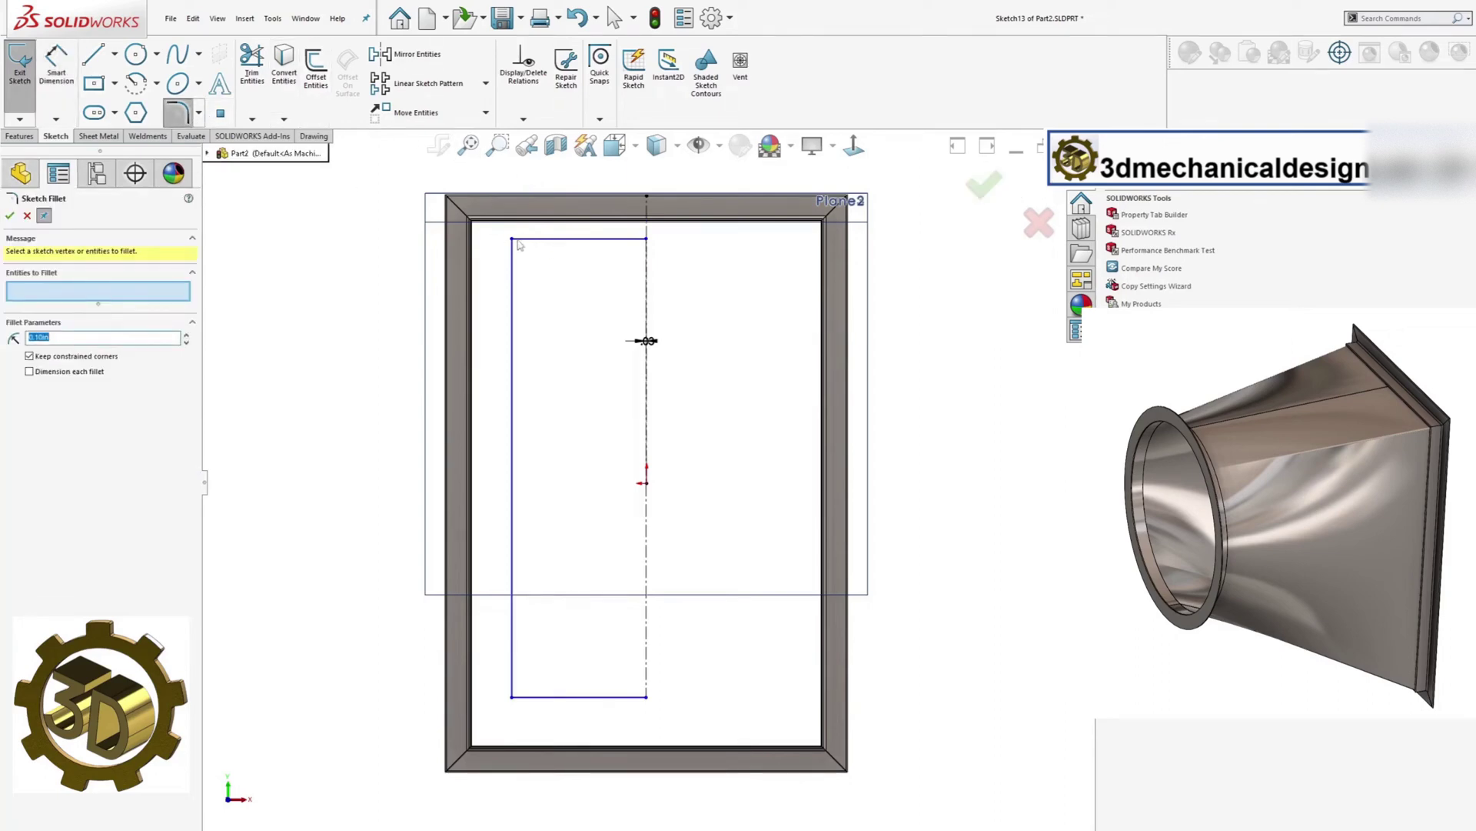
click(513, 242)
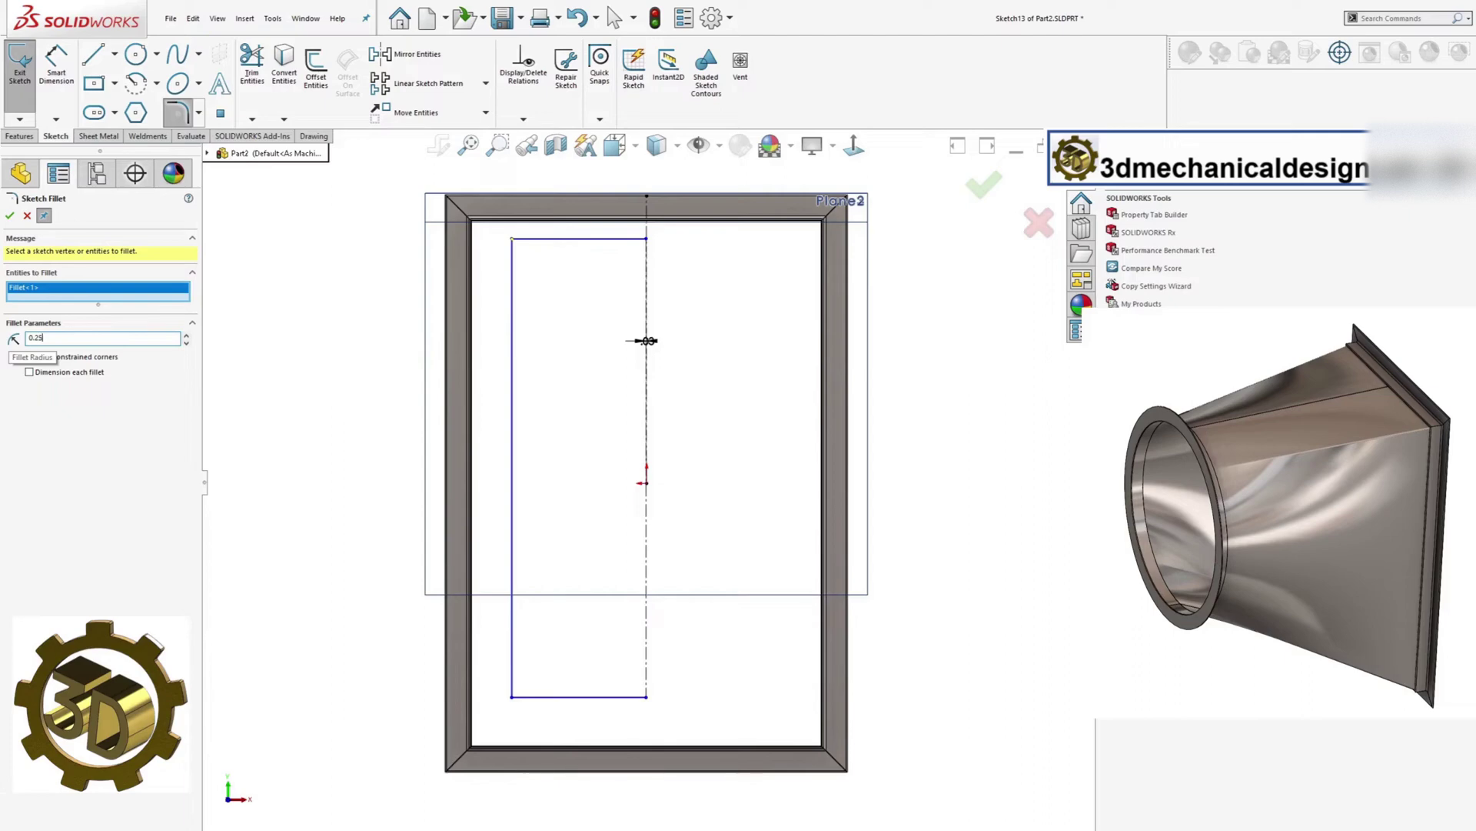
click(512, 698)
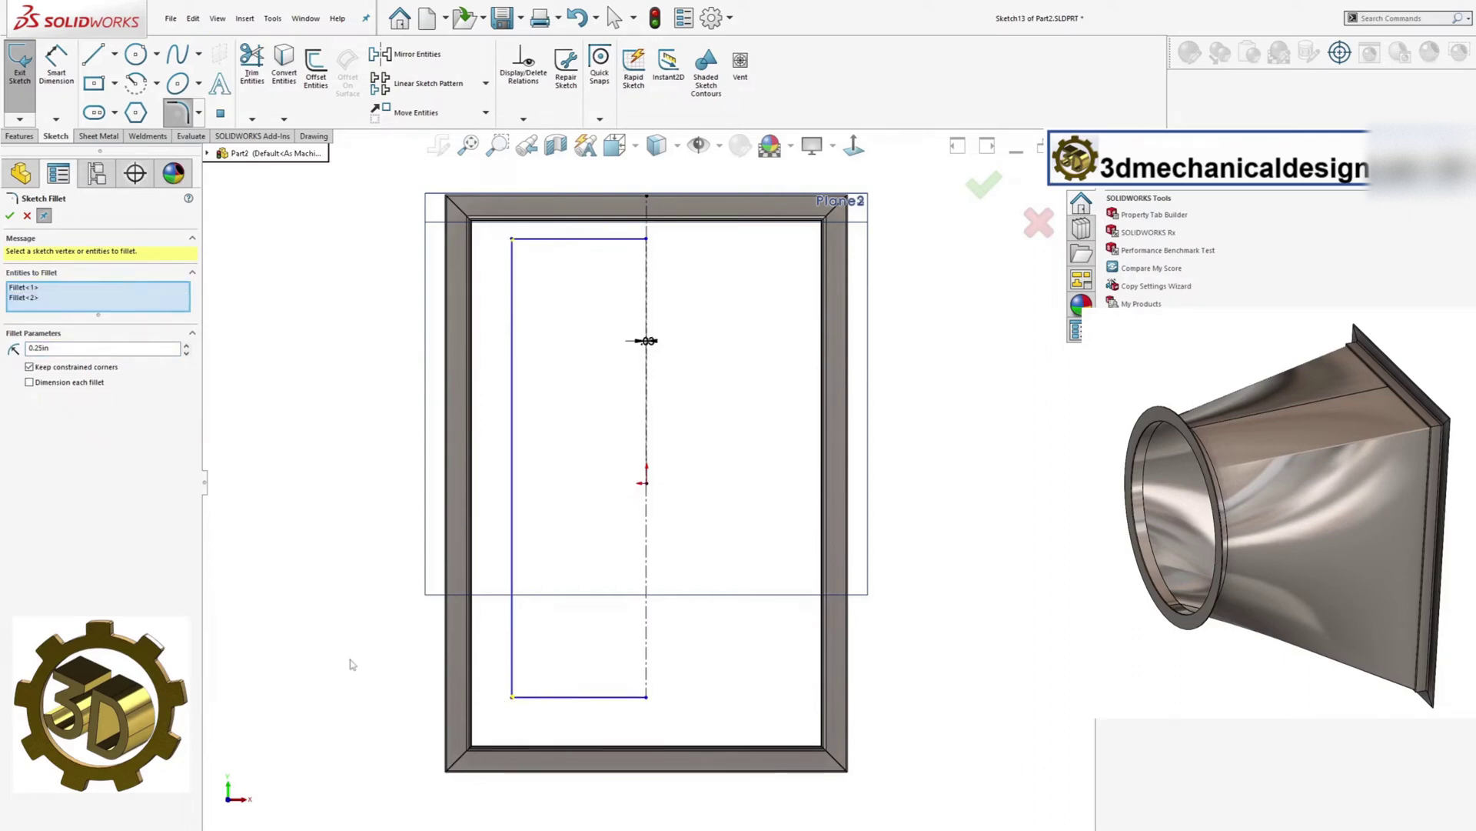
click(10, 217)
Dimension the gap between the profile's upper line and the frame's upper inner edge at 1/16 in.
scroll(568, 256, down, 5)
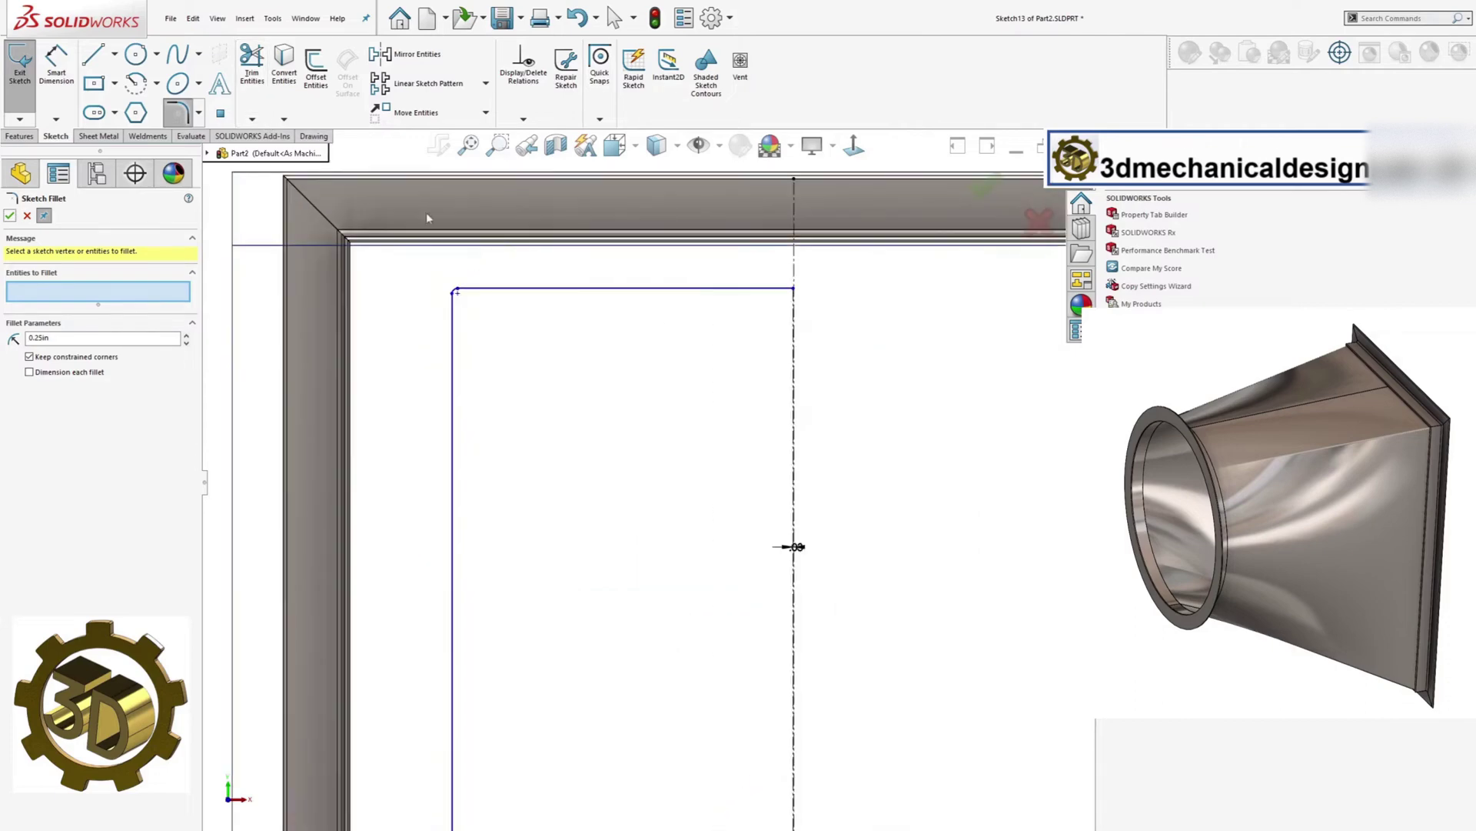
click(56, 70)
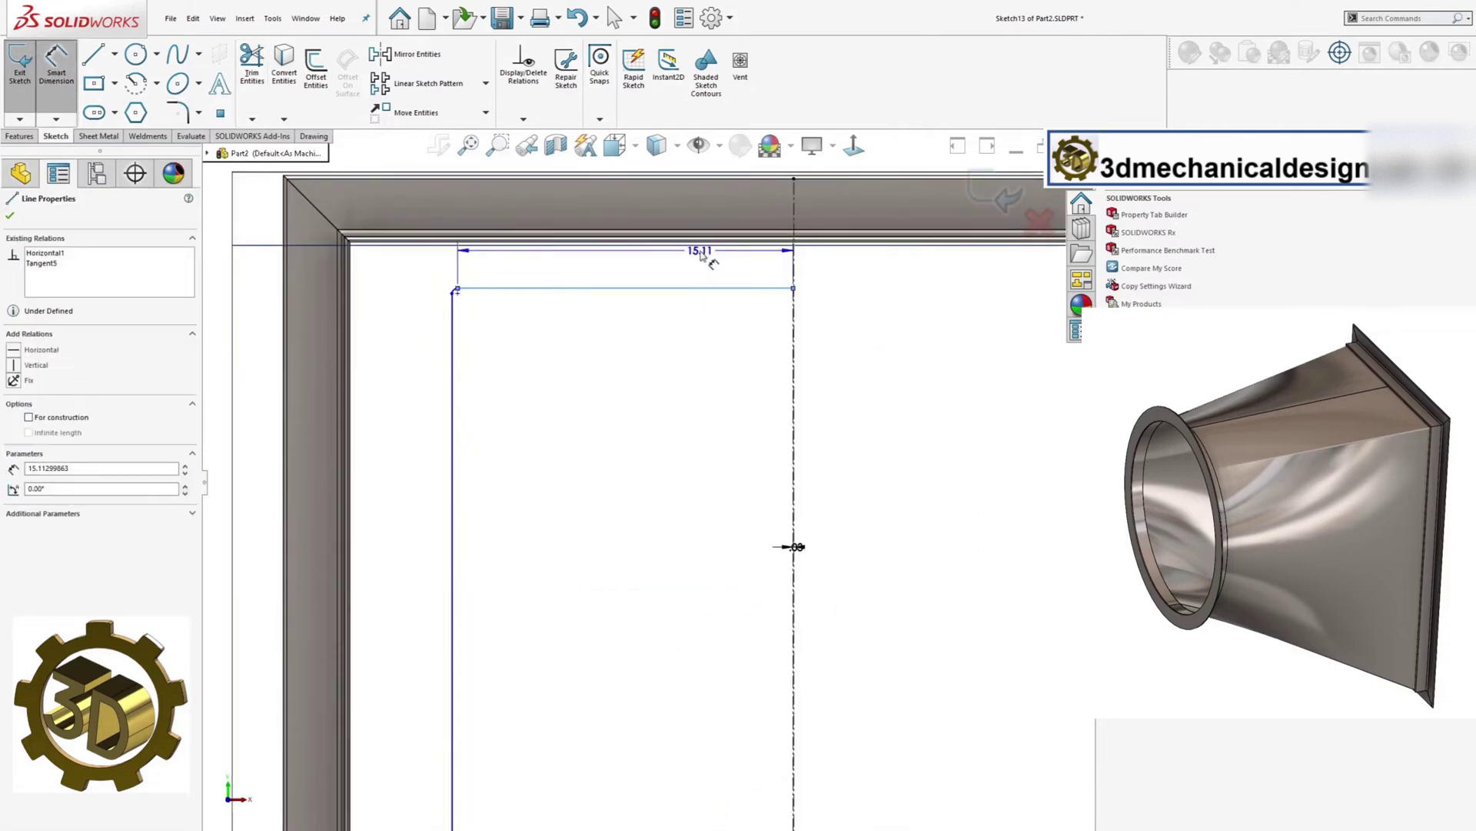
click(690, 289)
scroll(446, 201, down, 4)
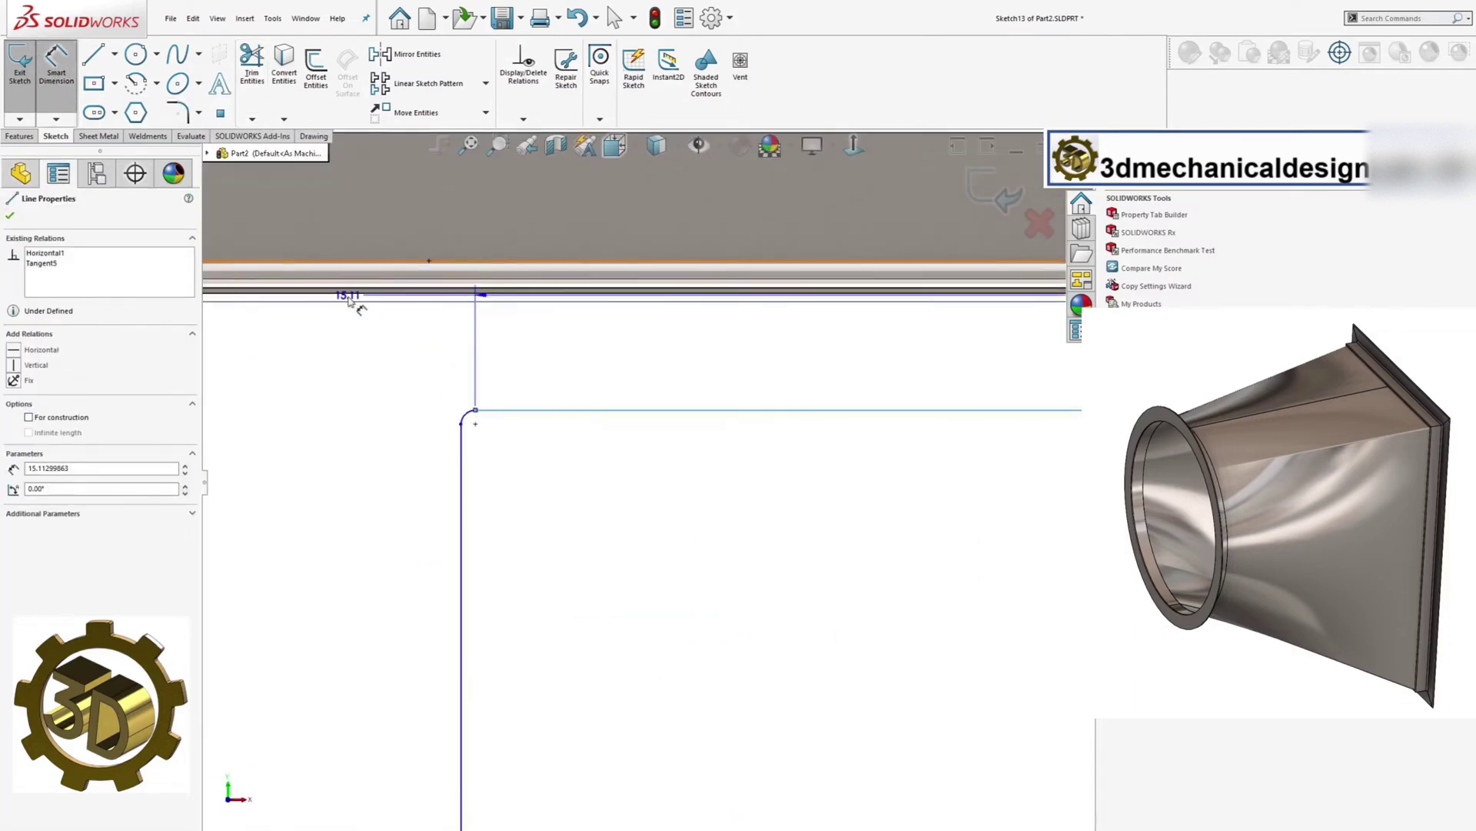
click(356, 296)
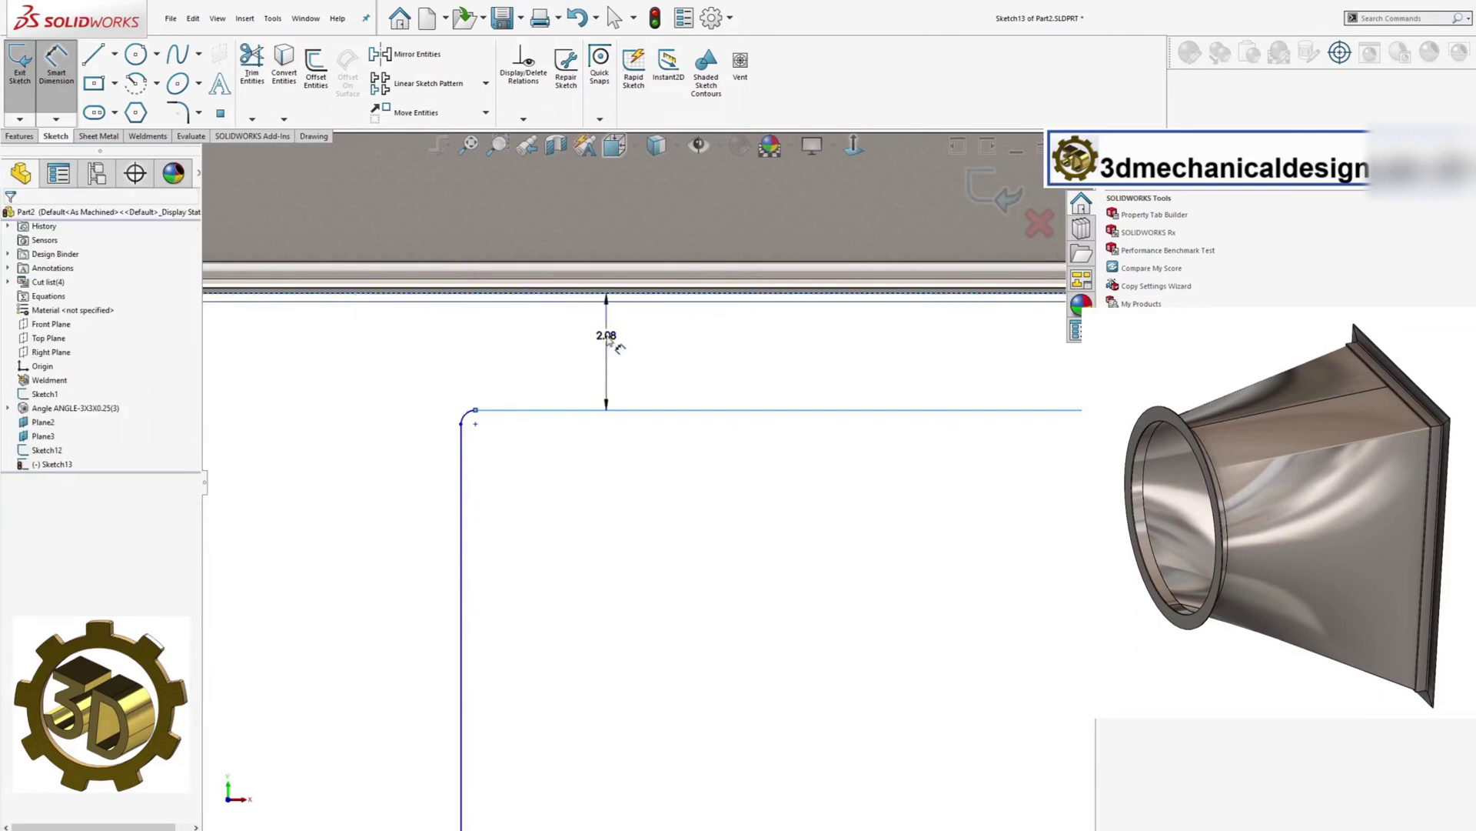
click(608, 341)
text(1/16)
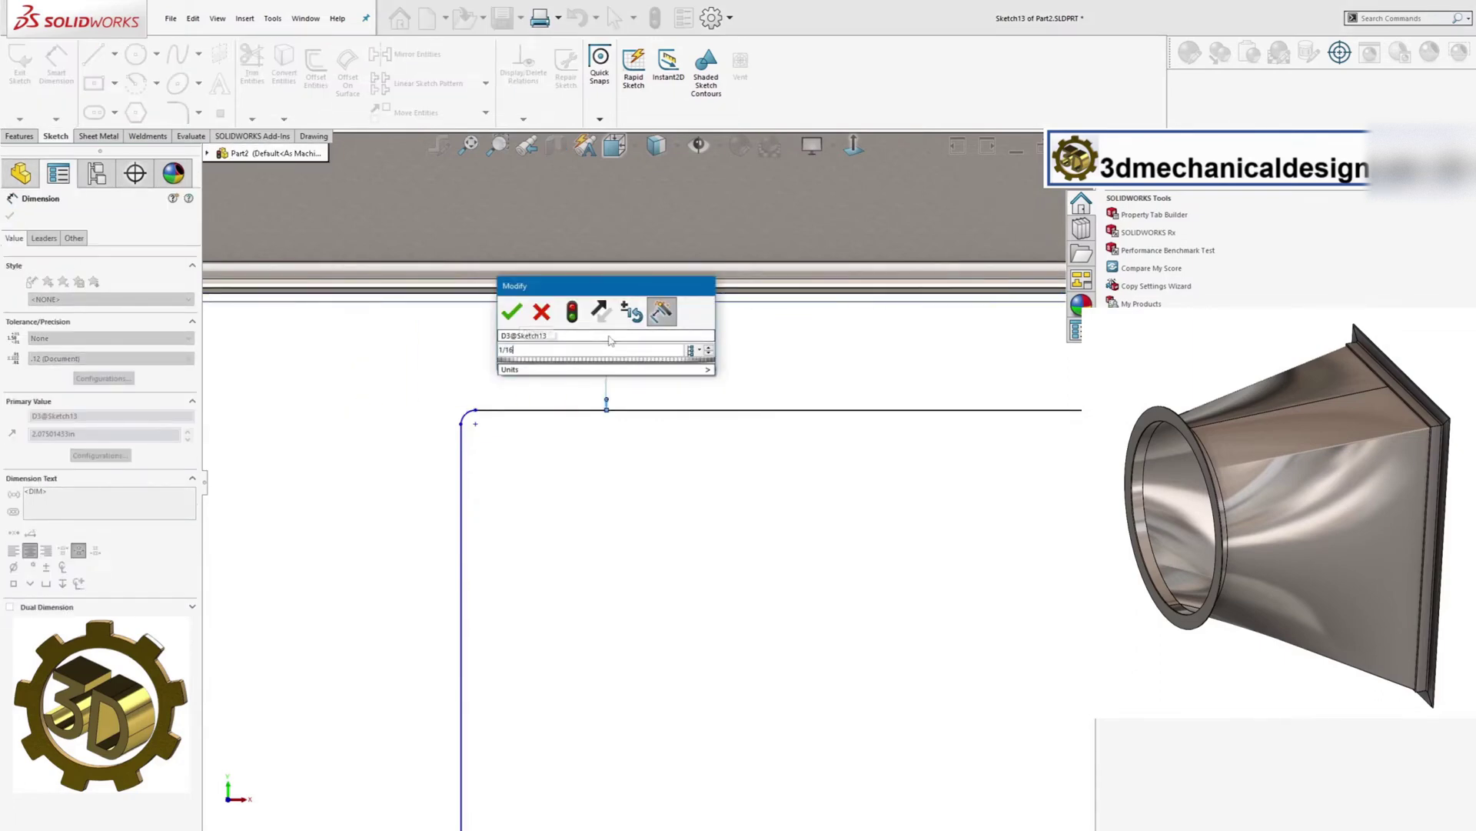
key(Return)
Dimension the gap between the profile's long vertical line and the frame's left inner edge at 1/16 in.
scroll(583, 464, up, 3)
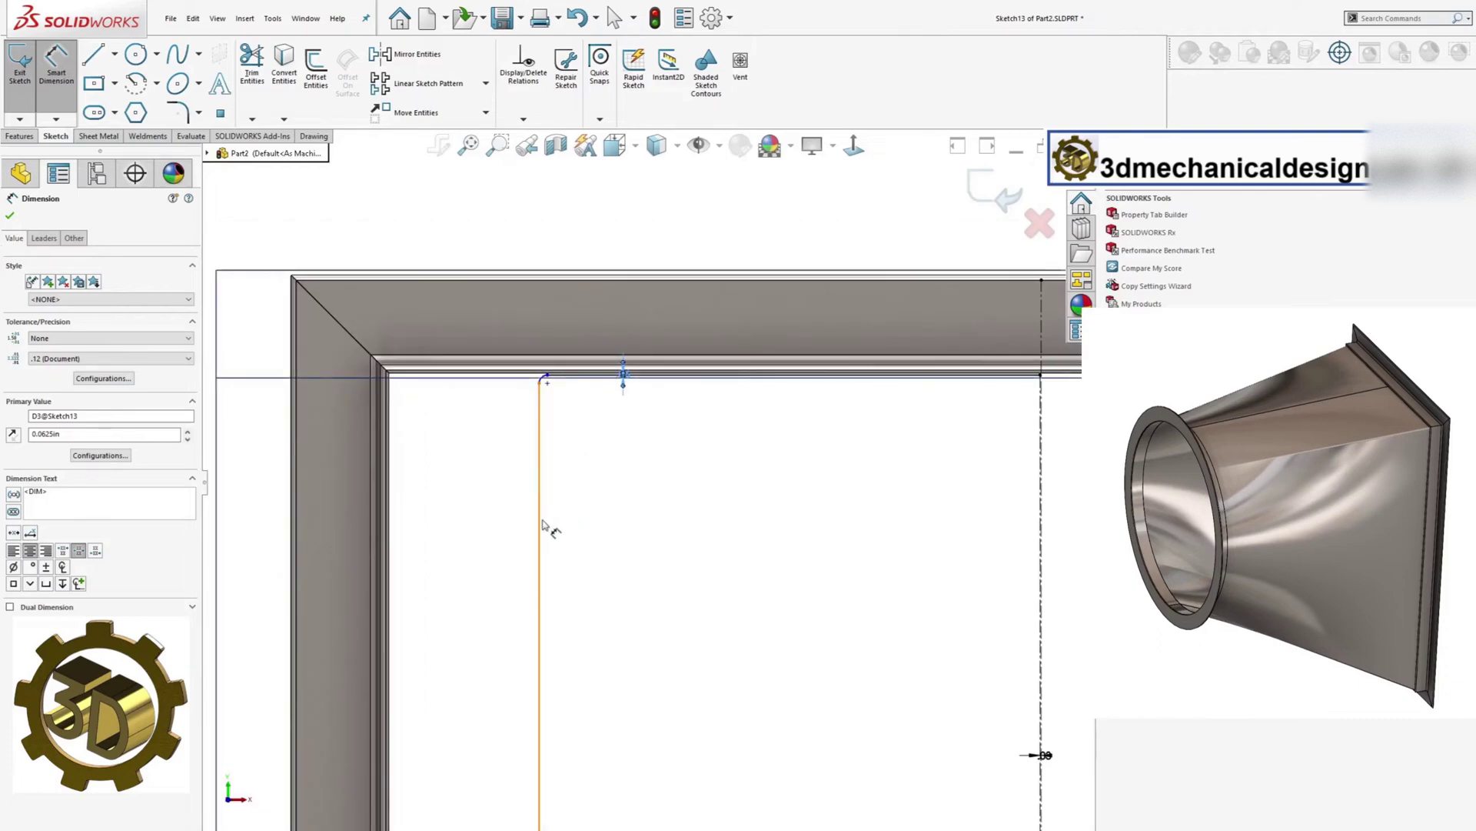
click(542, 524)
scroll(391, 517, down, 3)
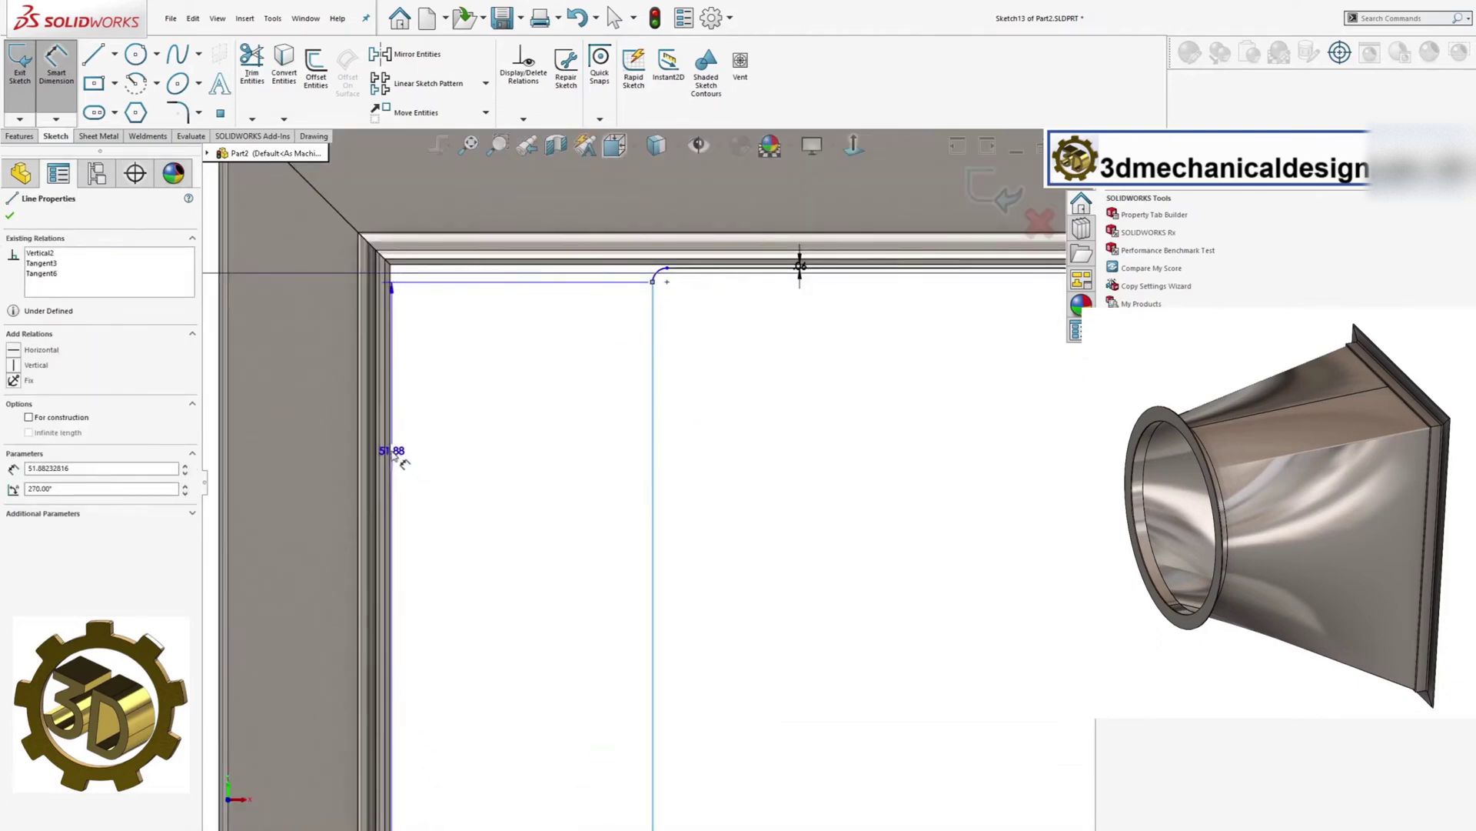
click(391, 453)
click(425, 456)
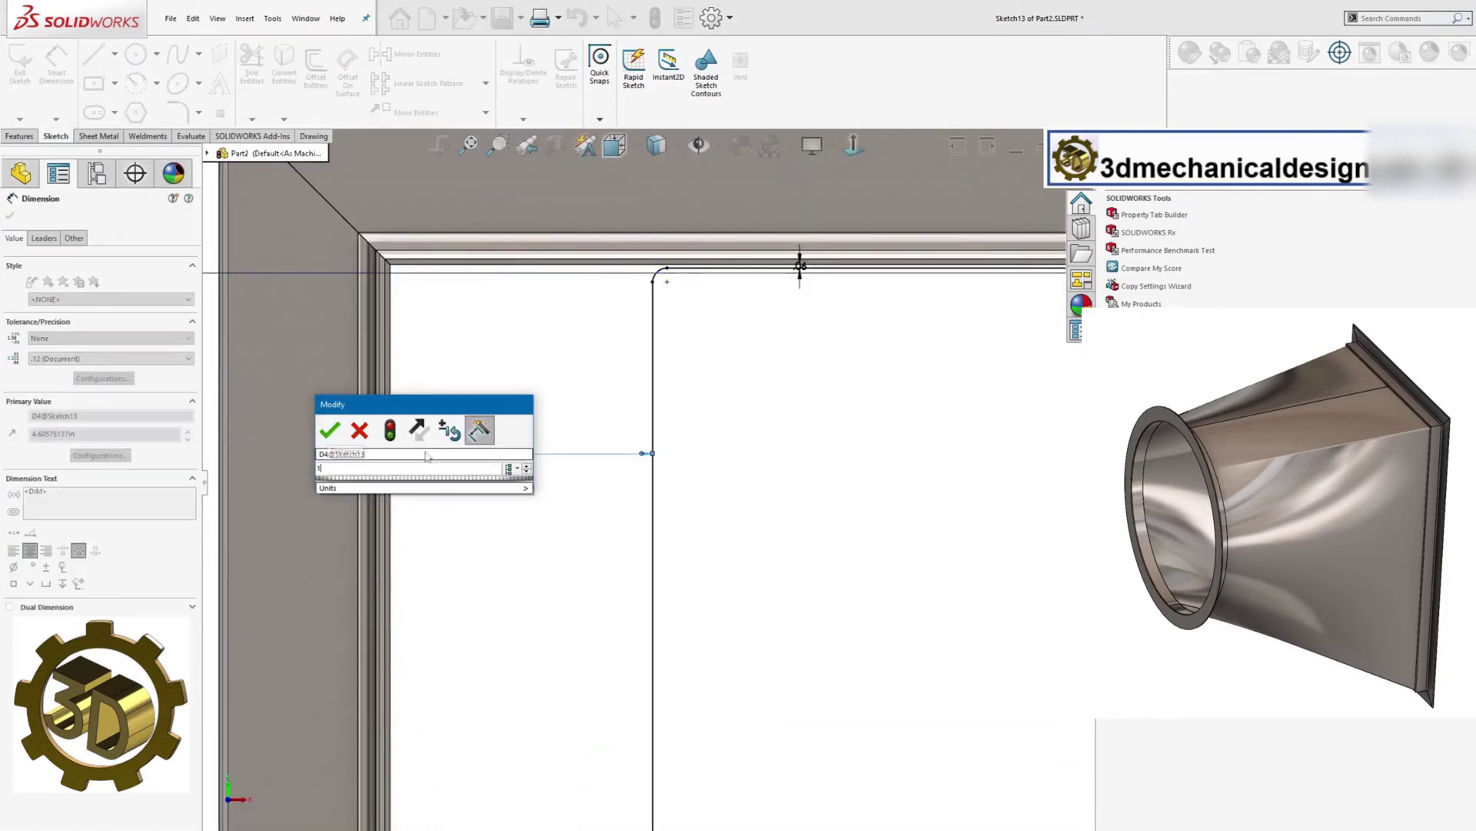
key(Return)
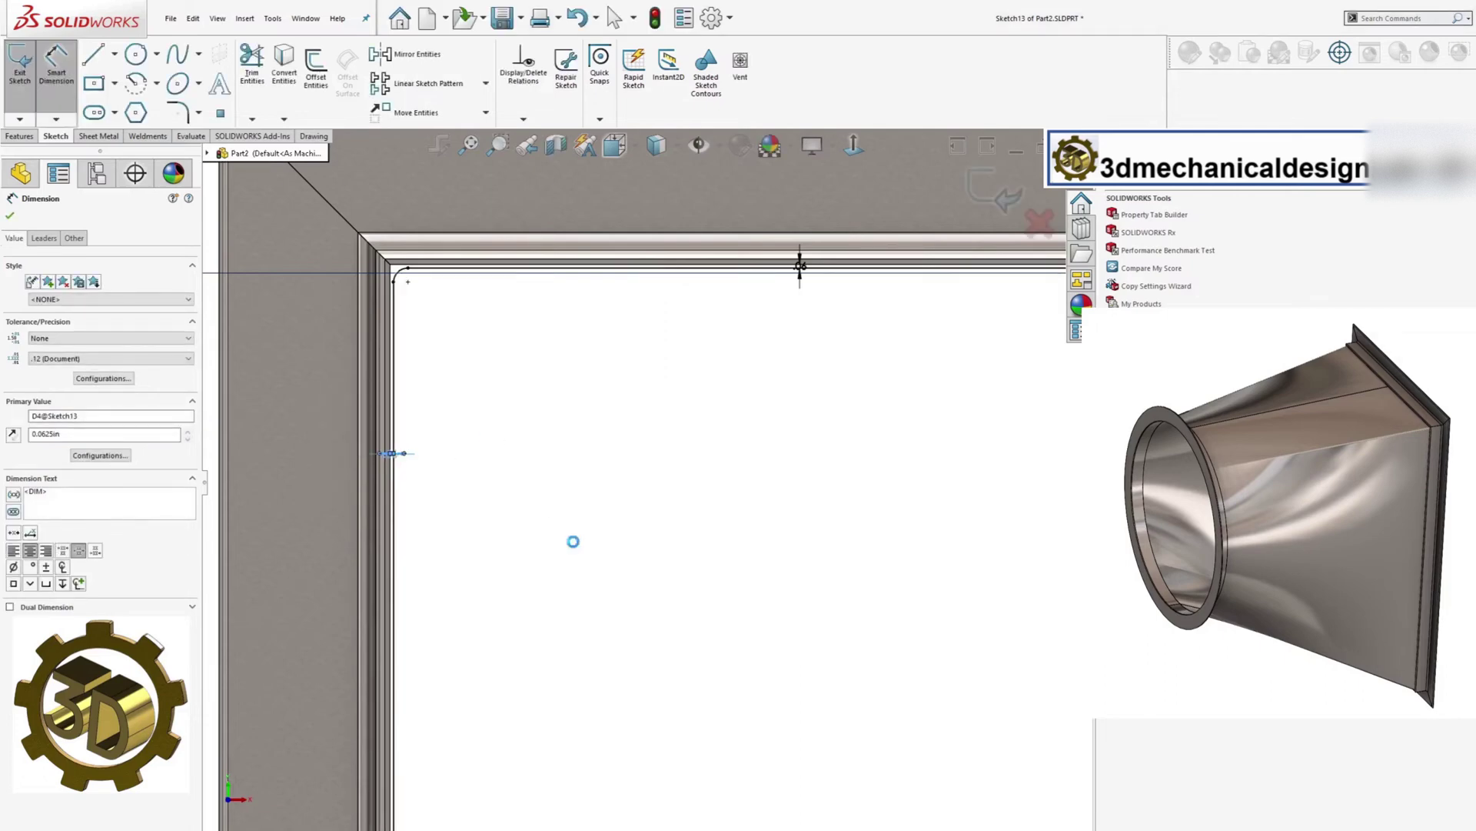
Dimension the gap between the profile's lower line and the frame's lower inner edge at 0.0625 in.
scroll(715, 722, up, 6)
scroll(796, 757, down, 3)
scroll(633, 626, up, 3)
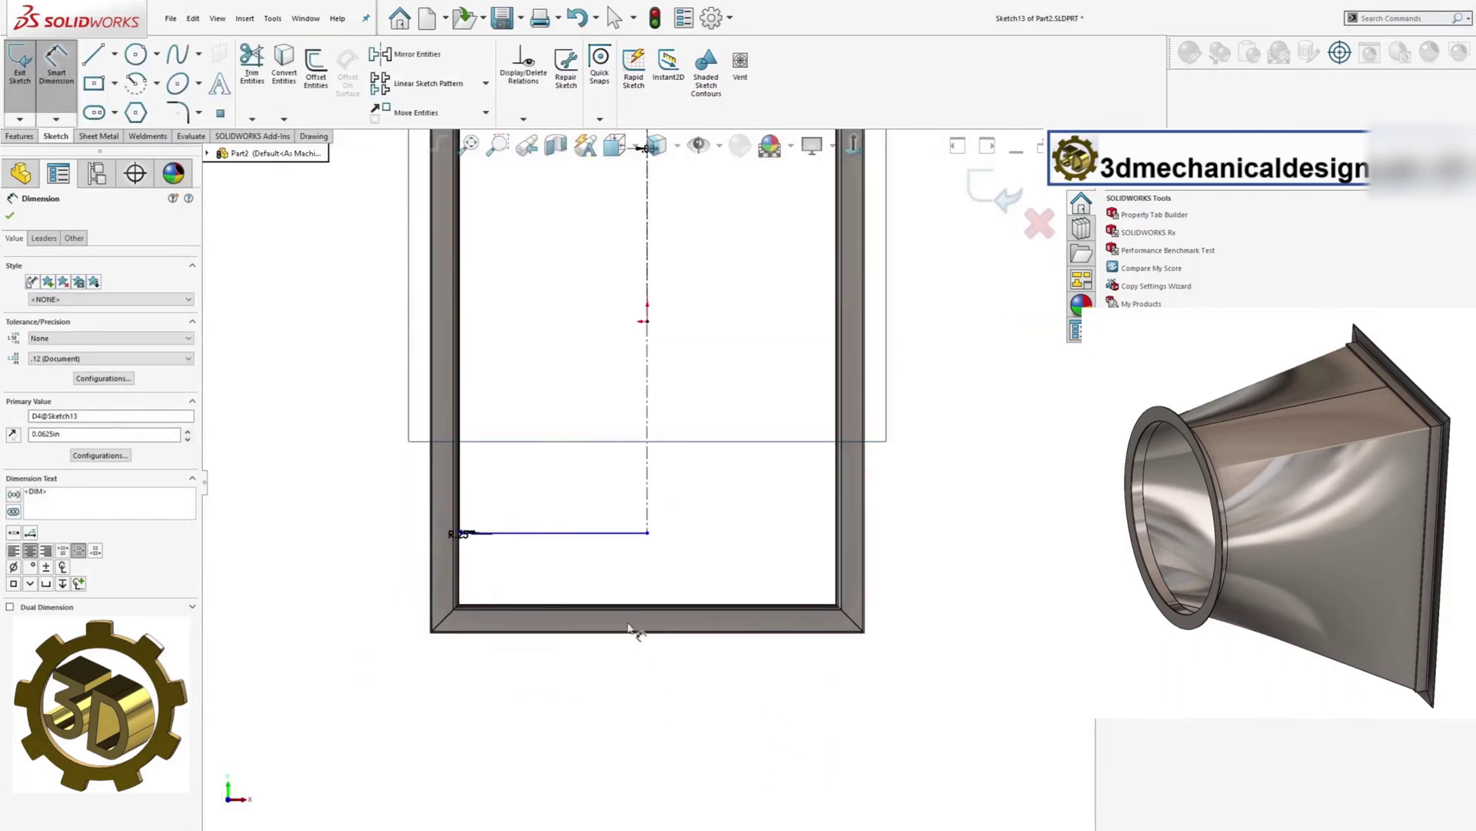
scroll(583, 477, down, 4)
click(579, 447)
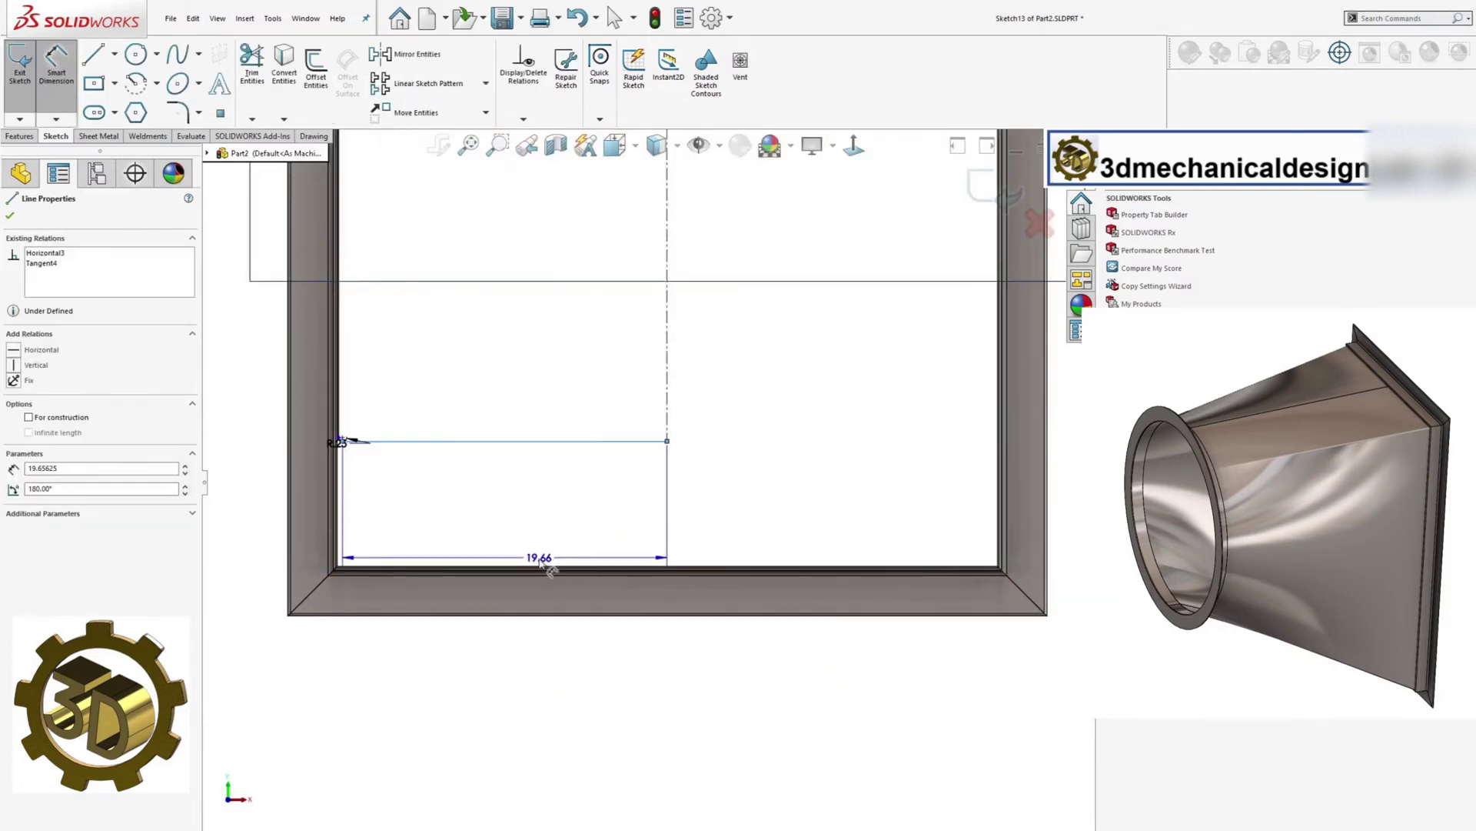
click(540, 567)
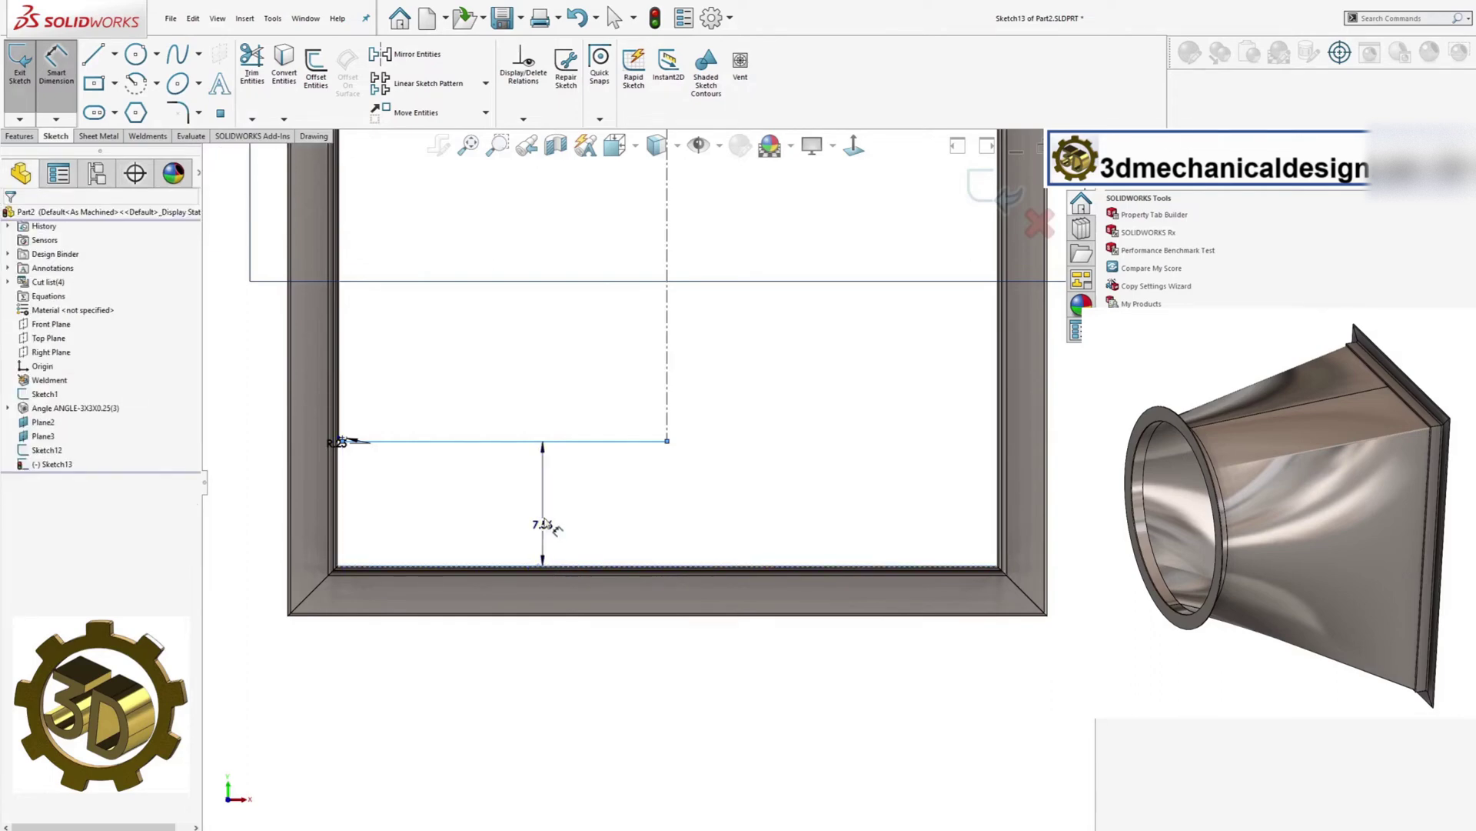
click(546, 525)
key(Return)
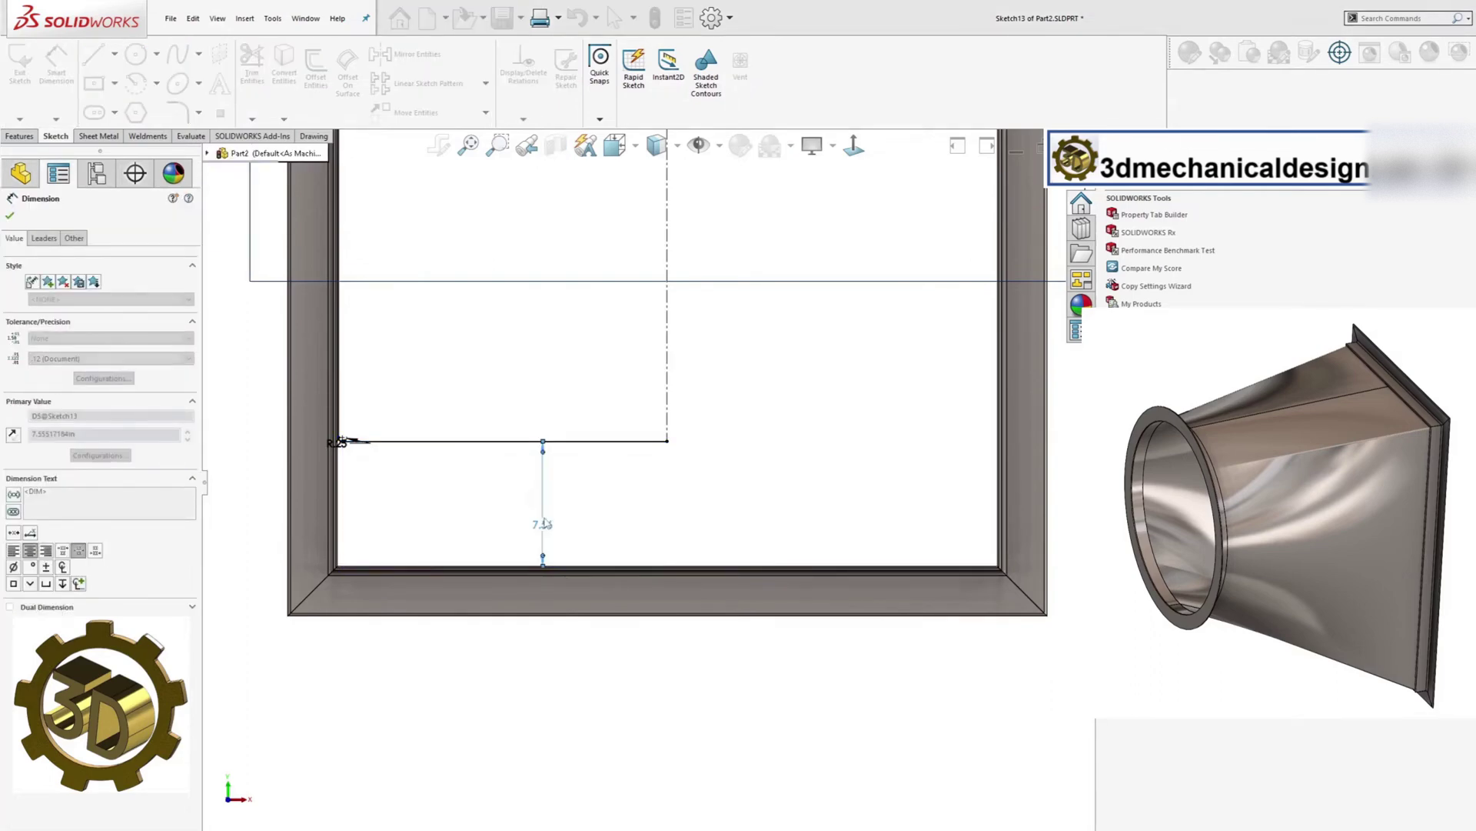
Exit the frame-side profile sketch, keeping the reference planes displayed.
mouse_move(583, 422)
middle_down()
mouse_move(662, 310)
mouse_move(662, 392)
mouse_move(754, 323)
mouse_move(792, 356)
mouse_move(806, 216)
middle_up()
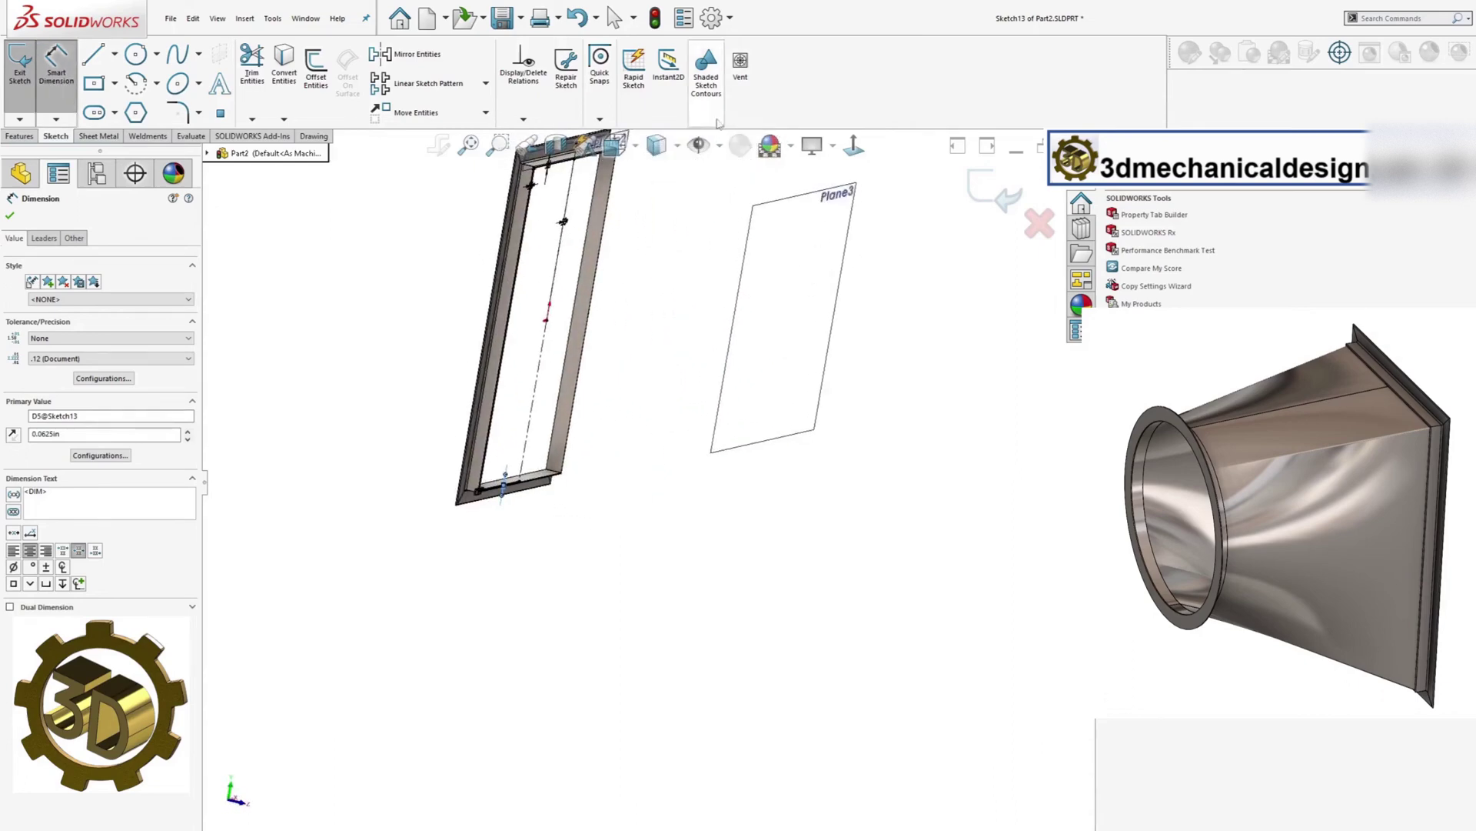
click(700, 145)
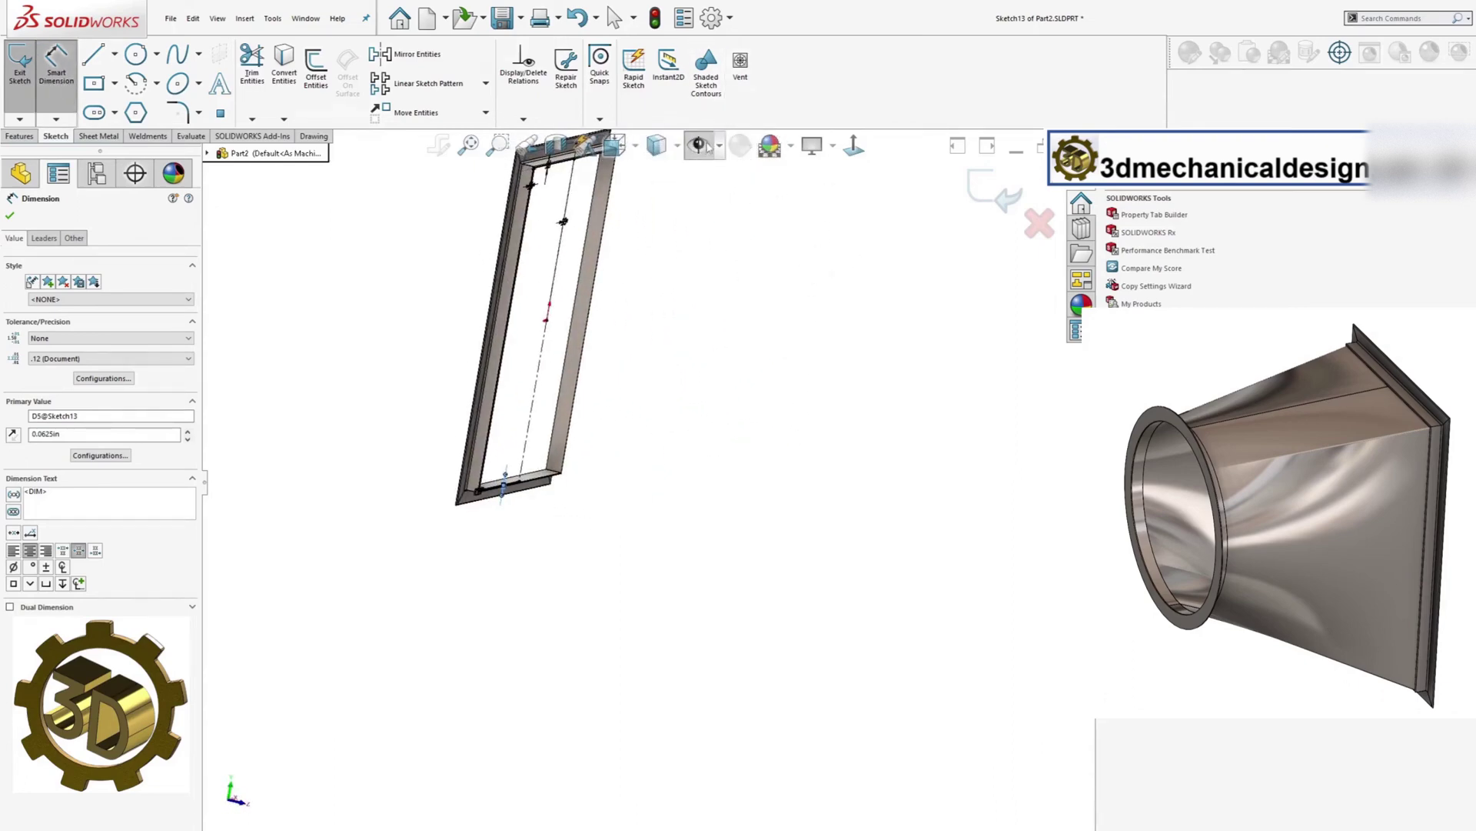
click(987, 186)
middle_drag(643, 266, 605, 240)
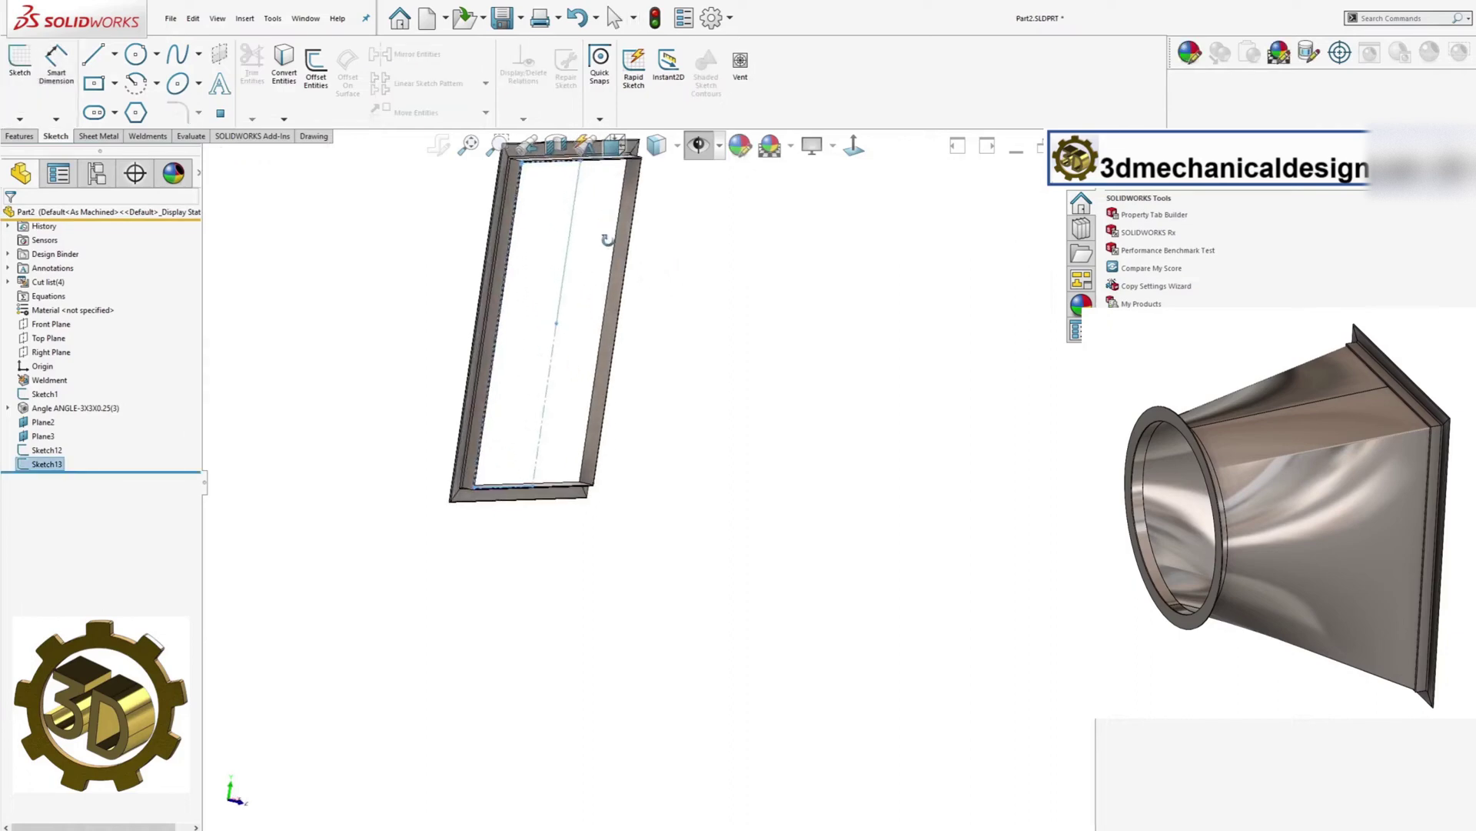
click(699, 146)
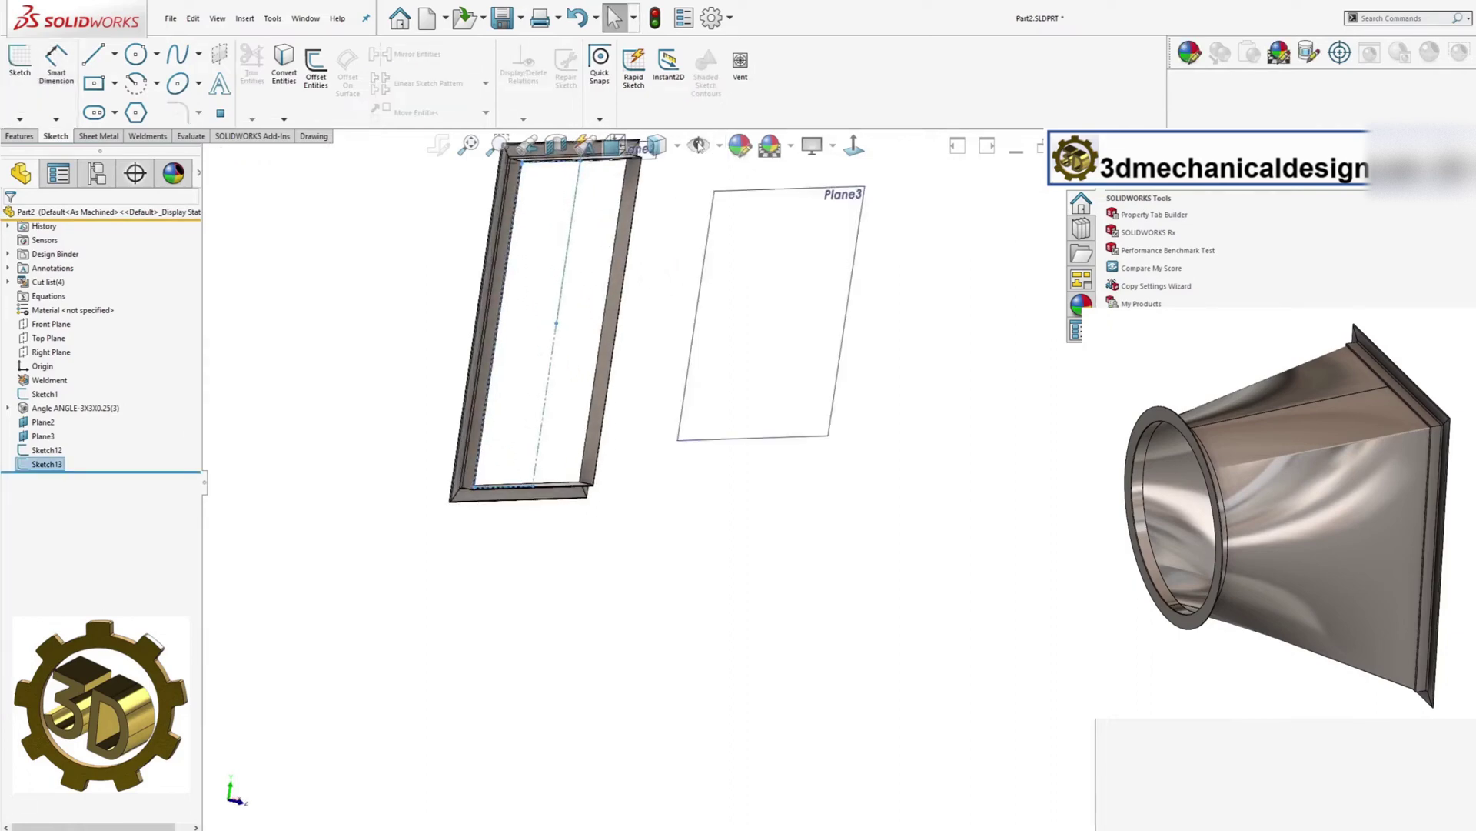
click(698, 145)
click(697, 147)
right_click(40, 454)
click(216, 432)
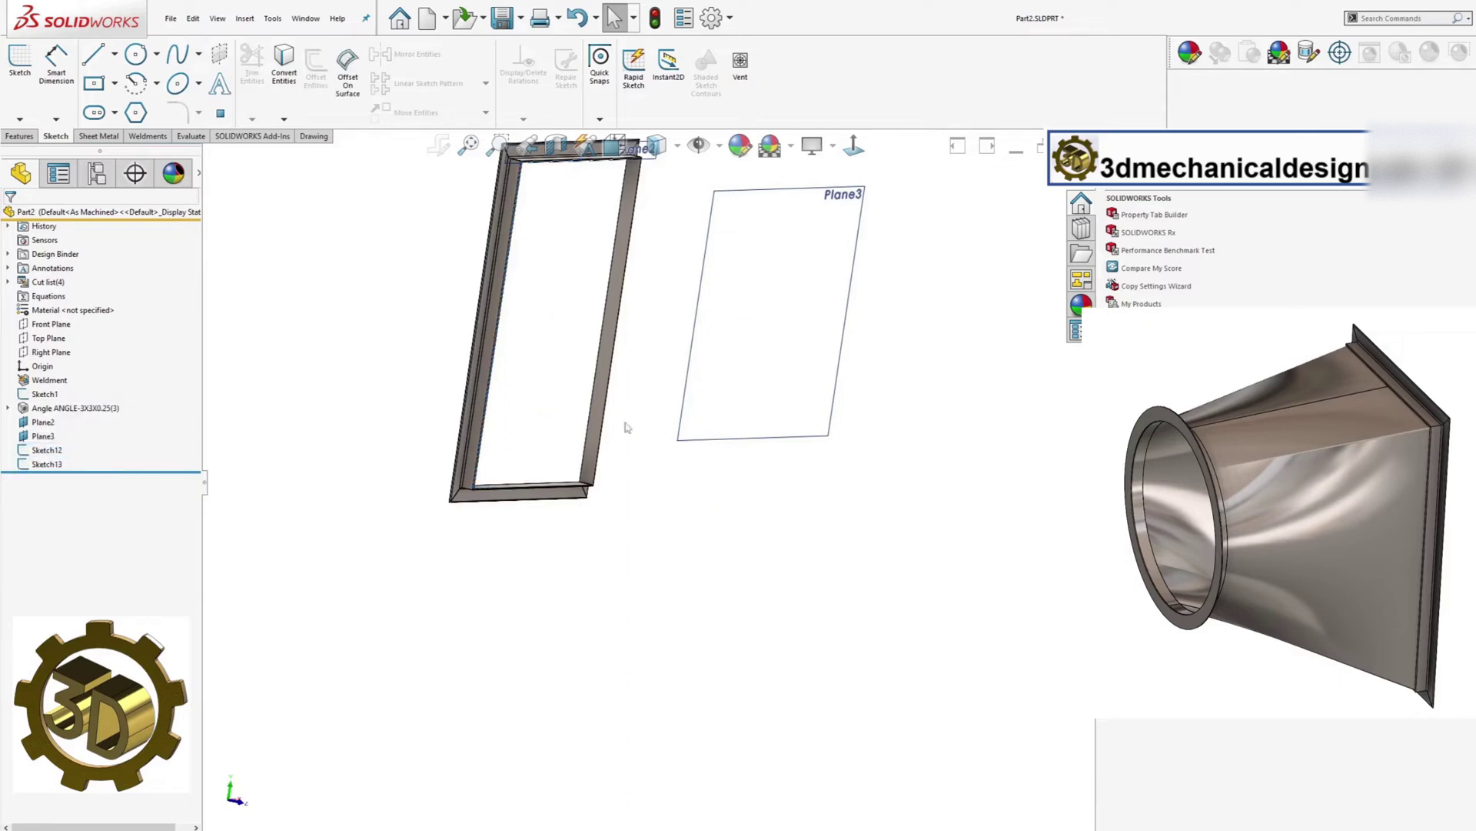
Create a Formed lofted bend 0.0625 in thick between the round profile Sketch12 and the frame profile Sketch13.
click(38, 450)
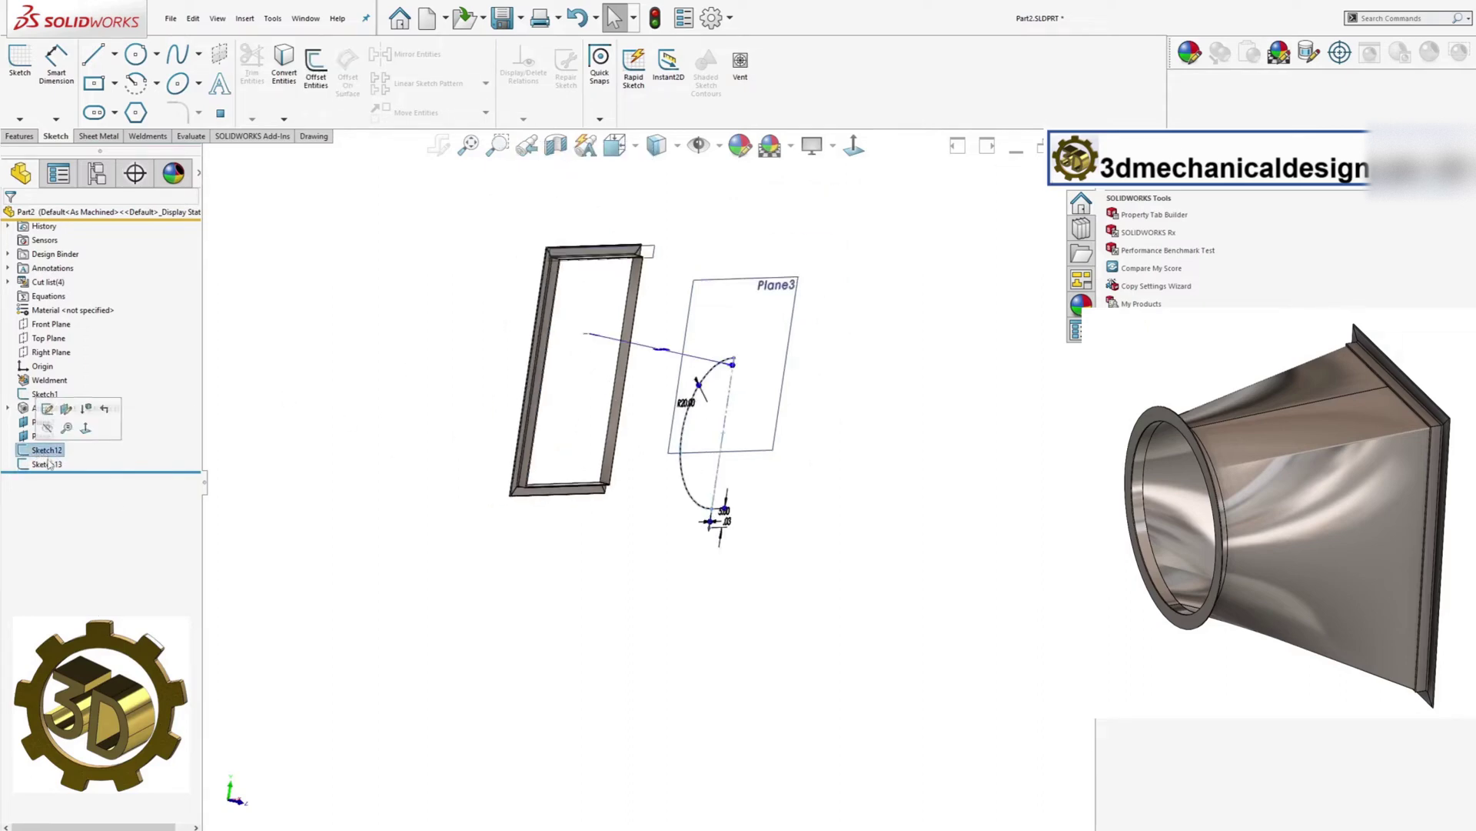
ctrl+click(46, 463)
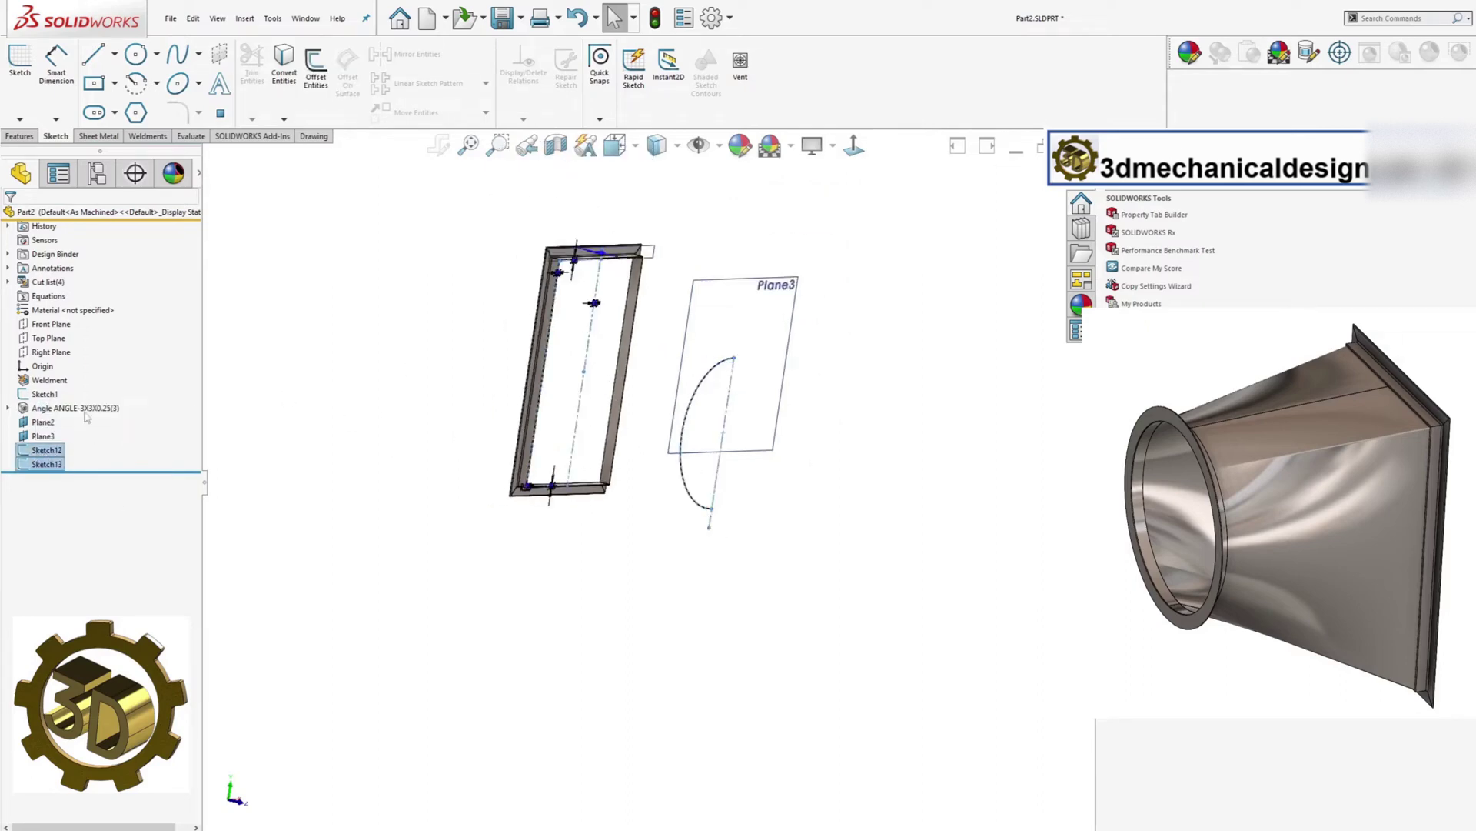
click(100, 136)
click(107, 66)
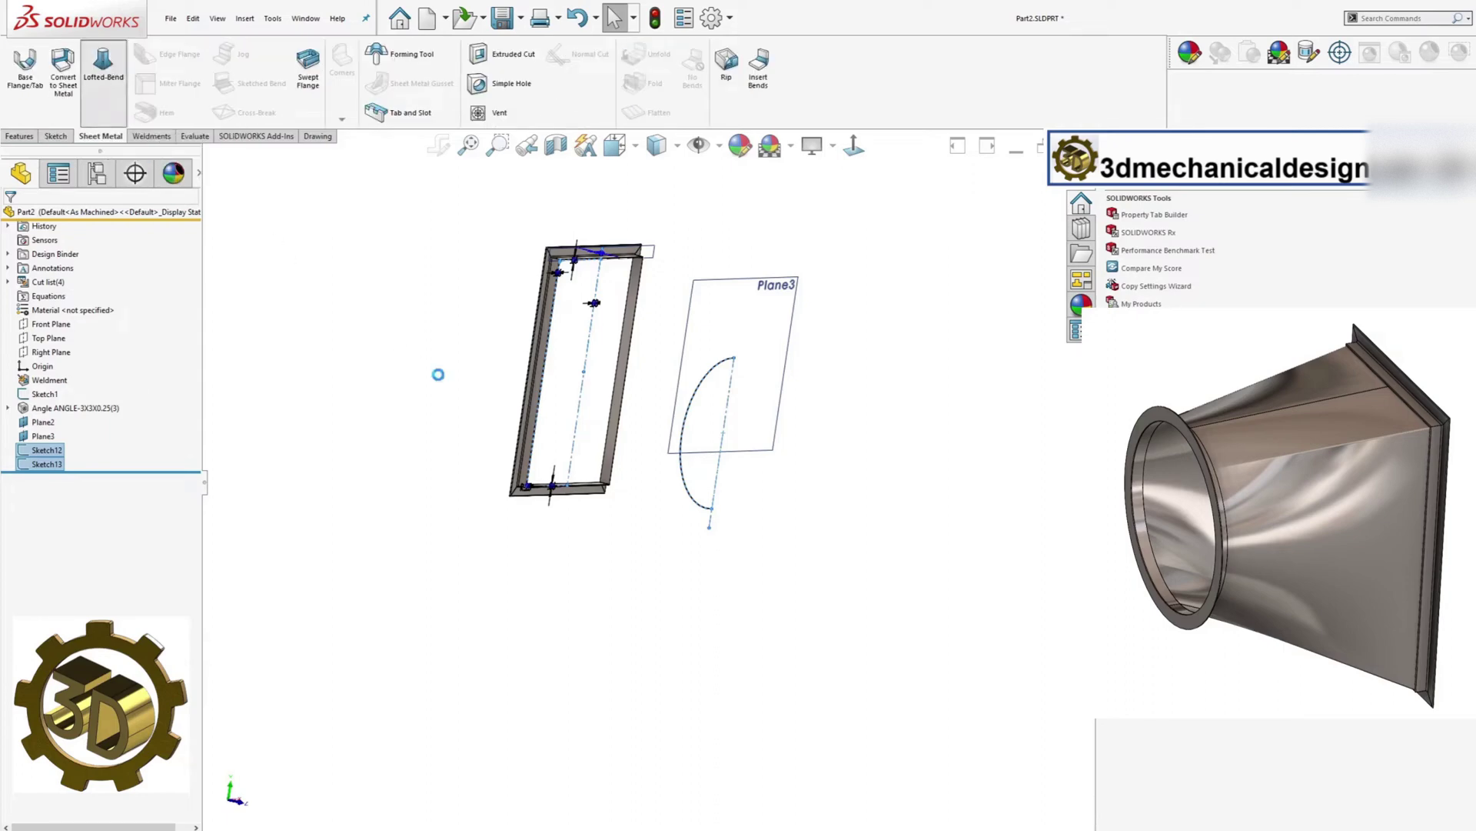
mouse_move(452, 454)
middle_down()
mouse_move(488, 404)
mouse_move(433, 344)
mouse_move(534, 336)
mouse_move(600, 369)
mouse_move(677, 338)
mouse_move(654, 319)
middle_up()
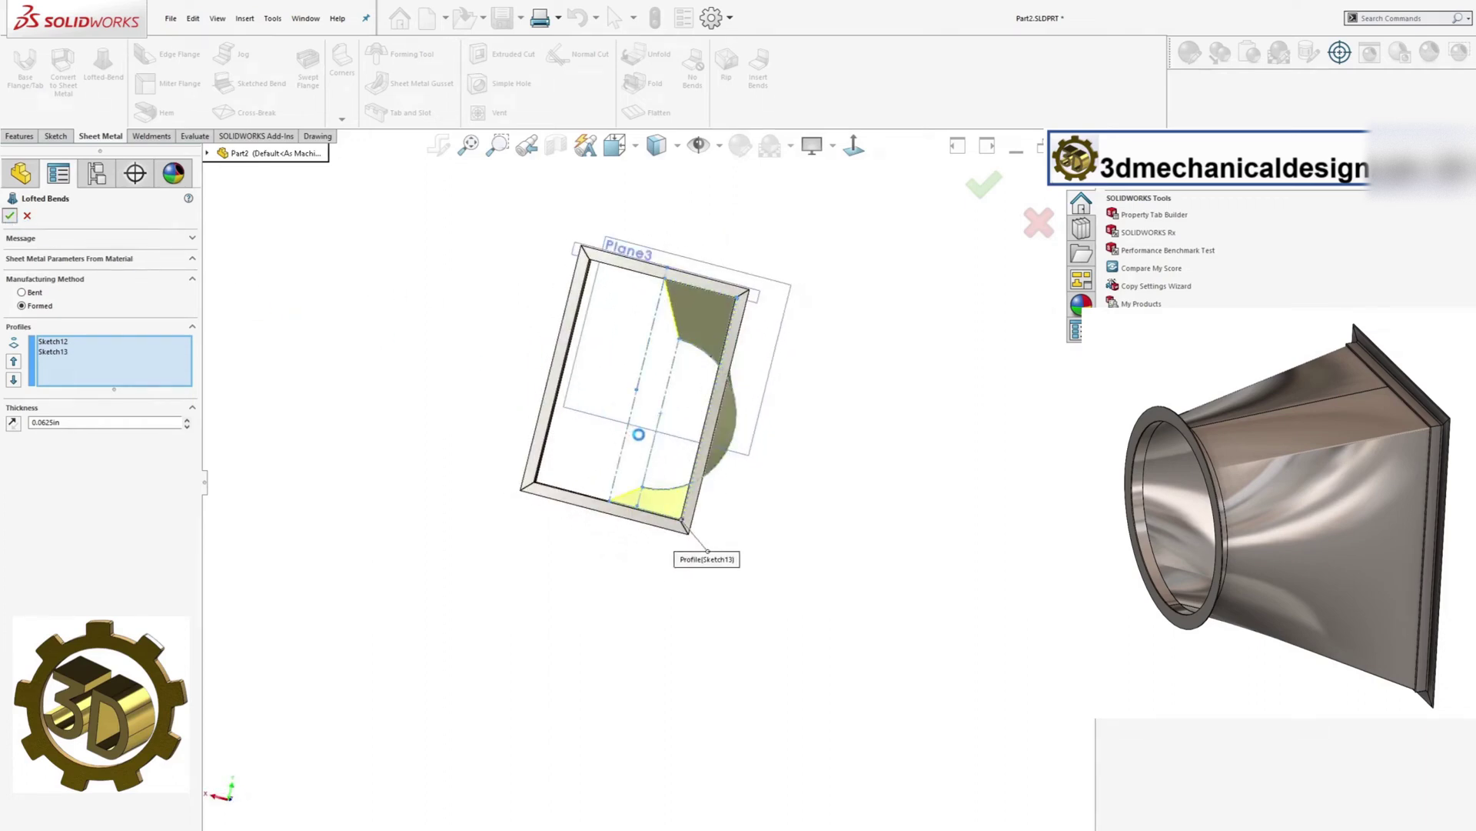
mouse_move(601, 387)
middle_down()
mouse_move(412, 402)
mouse_move(700, 413)
middle_up()
scroll(699, 413, down, 2)
Start a new sketch on Plane3, viewed normal to the plane, and expand the lofted bend's profile sketches.
click(715, 251)
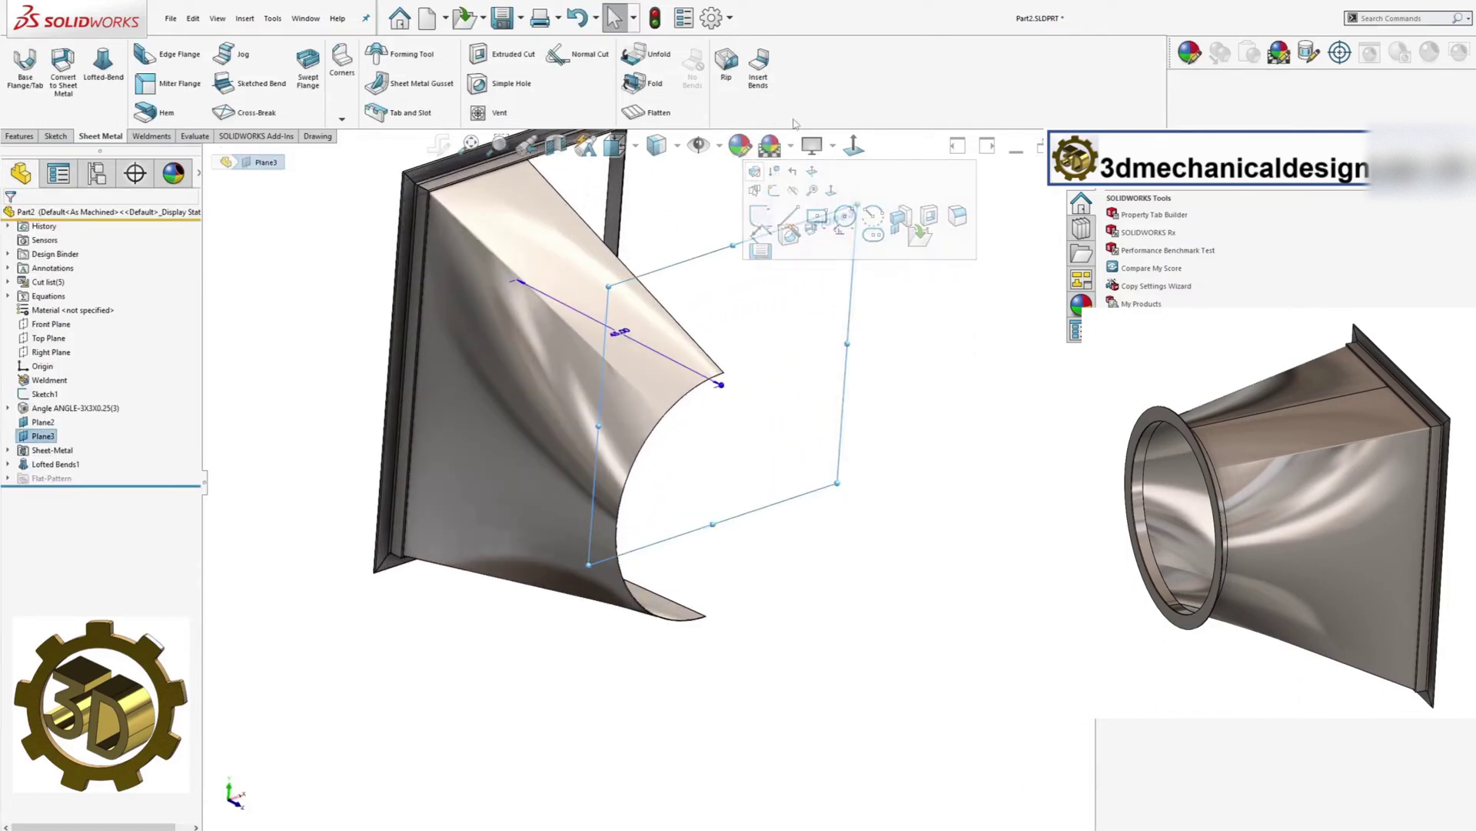
click(830, 190)
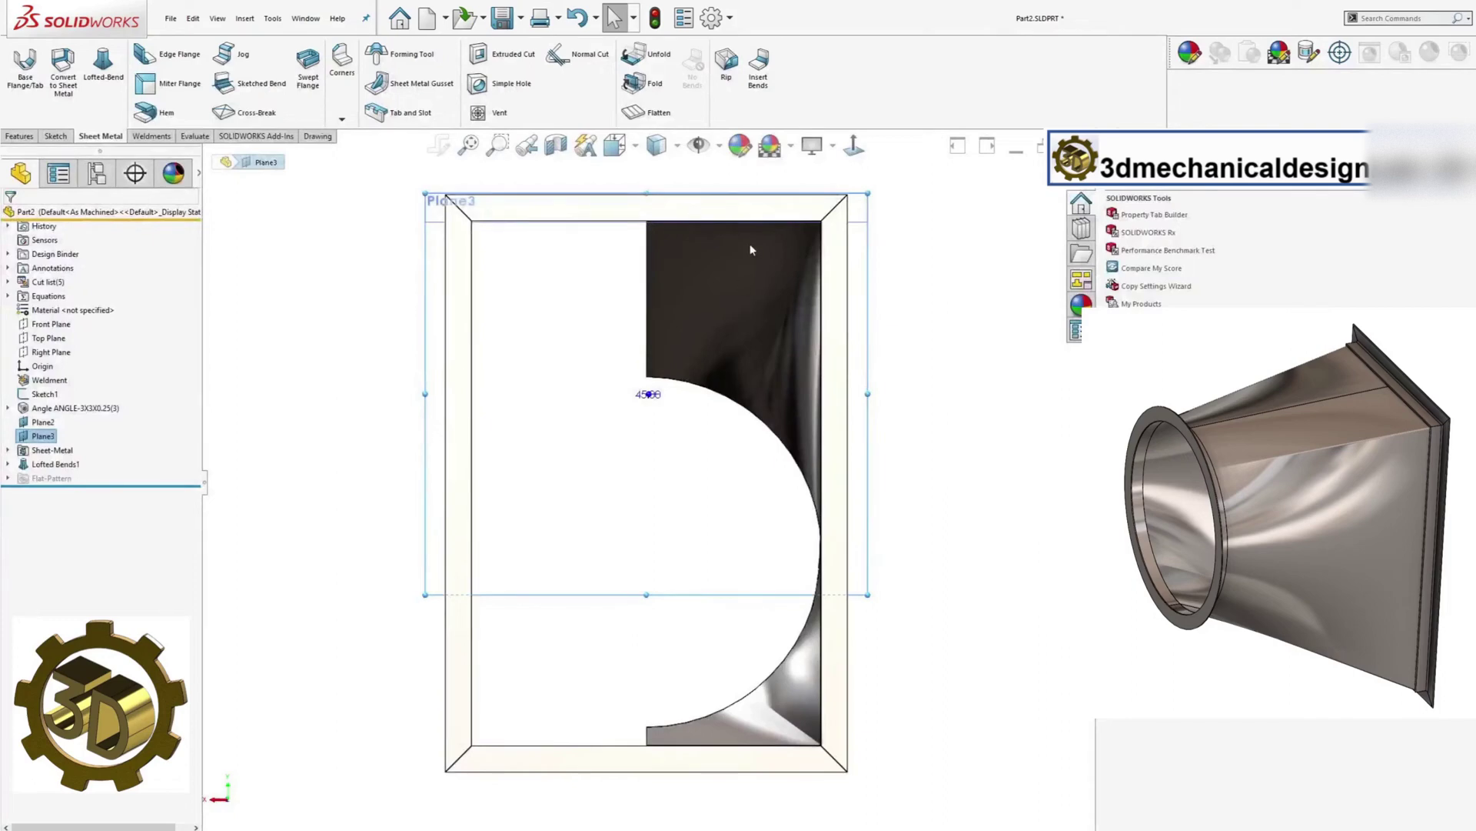
click(854, 148)
click(56, 136)
click(19, 65)
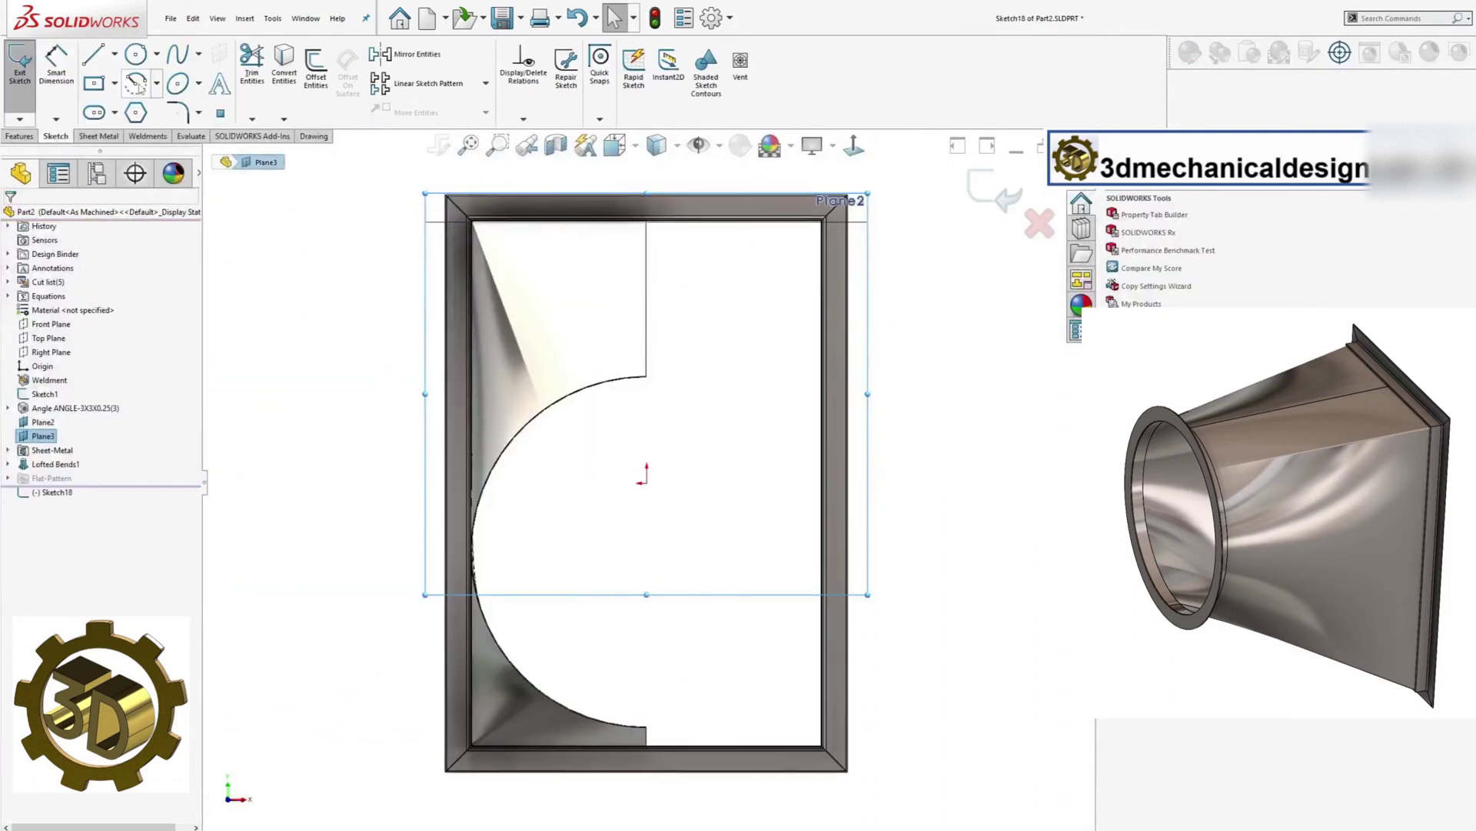
click(9, 464)
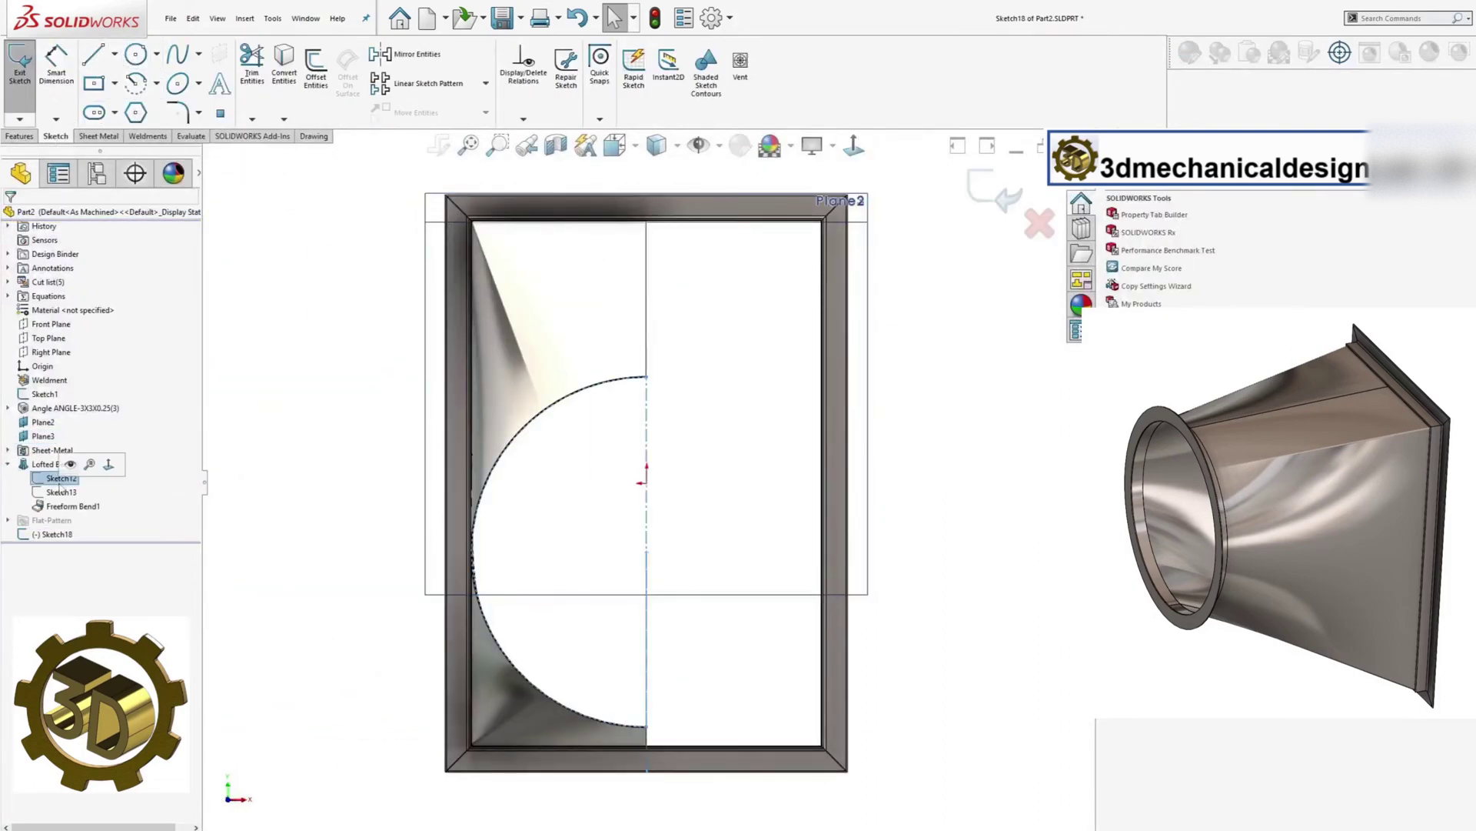
Sketch a vertical centerline joining the upper and lower ends of the loft's semicircular edge.
click(114, 54)
click(108, 93)
scroll(655, 369, down, 8)
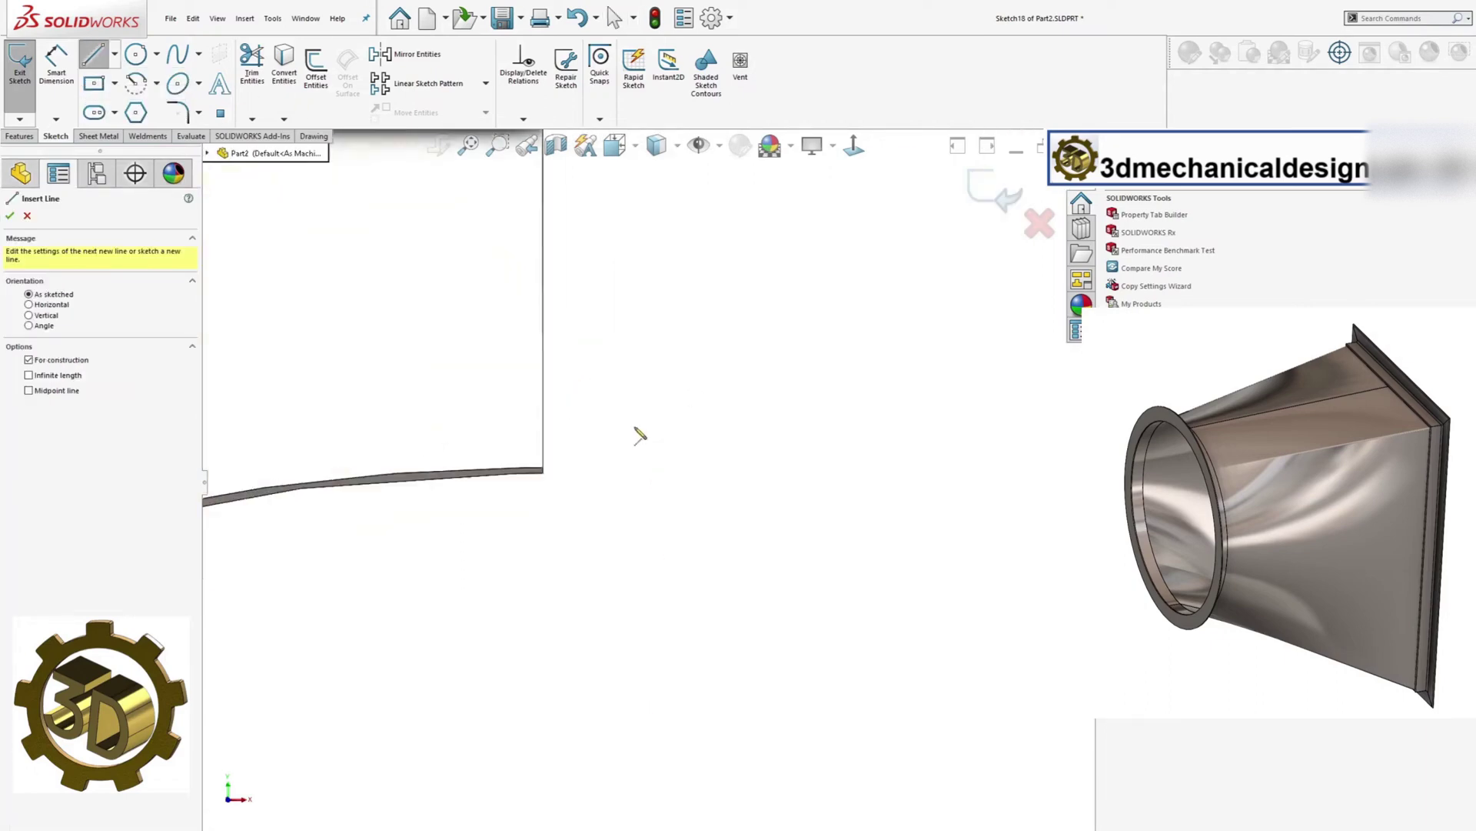
click(524, 481)
scroll(547, 550, up, 8)
scroll(643, 597, down, 7)
click(606, 482)
key(Escape)
scroll(648, 482, up, 10)
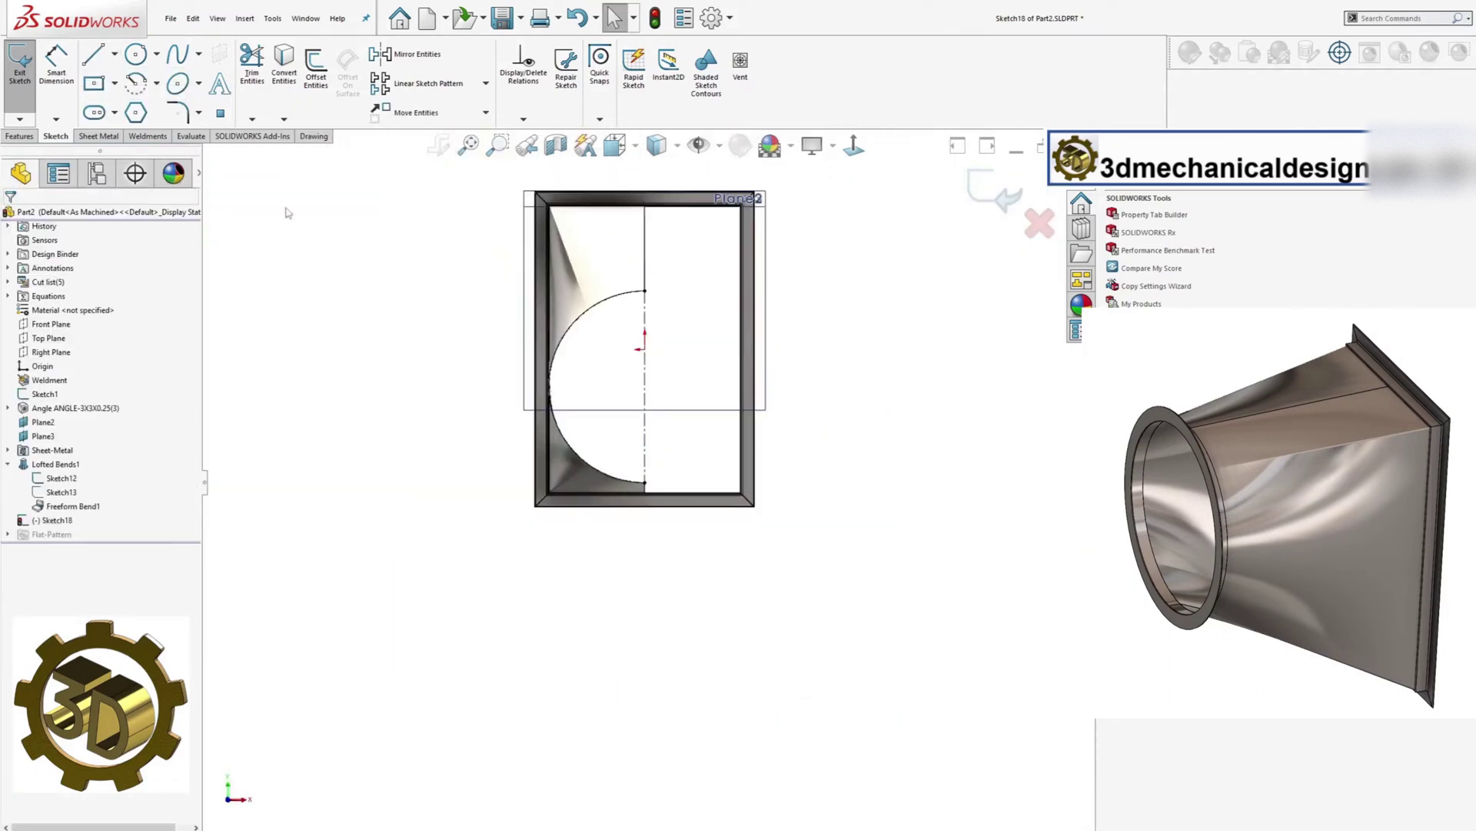
Sketch a centerpoint arc centred on the centerline's midpoint, running from its upper end to its lower end.
click(136, 83)
scroll(638, 384, down, 5)
click(675, 408)
scroll(674, 223, down, 5)
scroll(639, 457, down, 3)
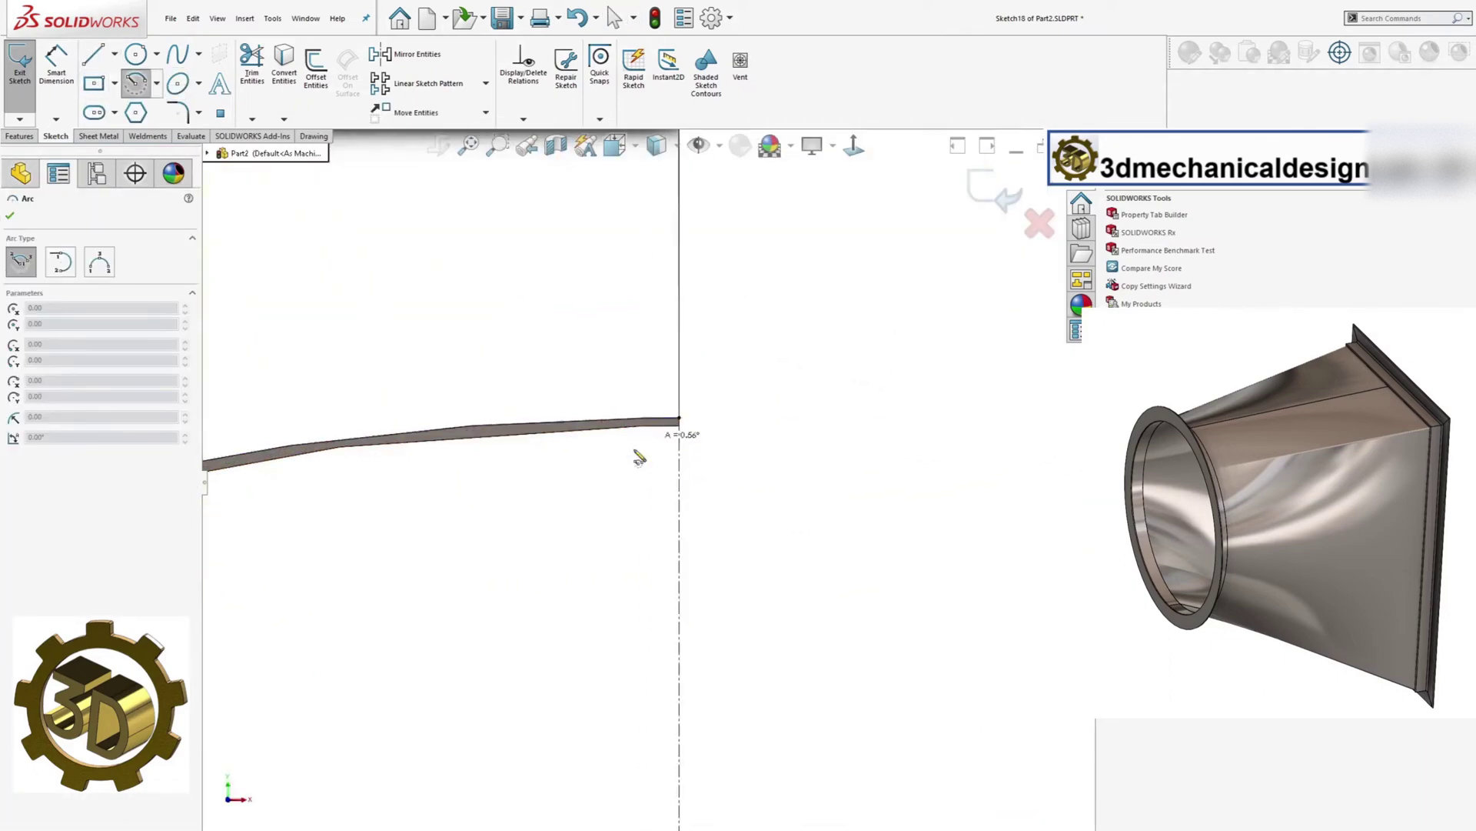
click(677, 421)
scroll(645, 480, up, 8)
click(675, 694)
key(Escape)
Relate the arc's lower endpoint to the centerline's lower endpoint so the two points coincide.
scroll(676, 715, down, 6)
scroll(515, 513, down, 5)
click(586, 448)
ctrl+click(586, 448)
click(34, 451)
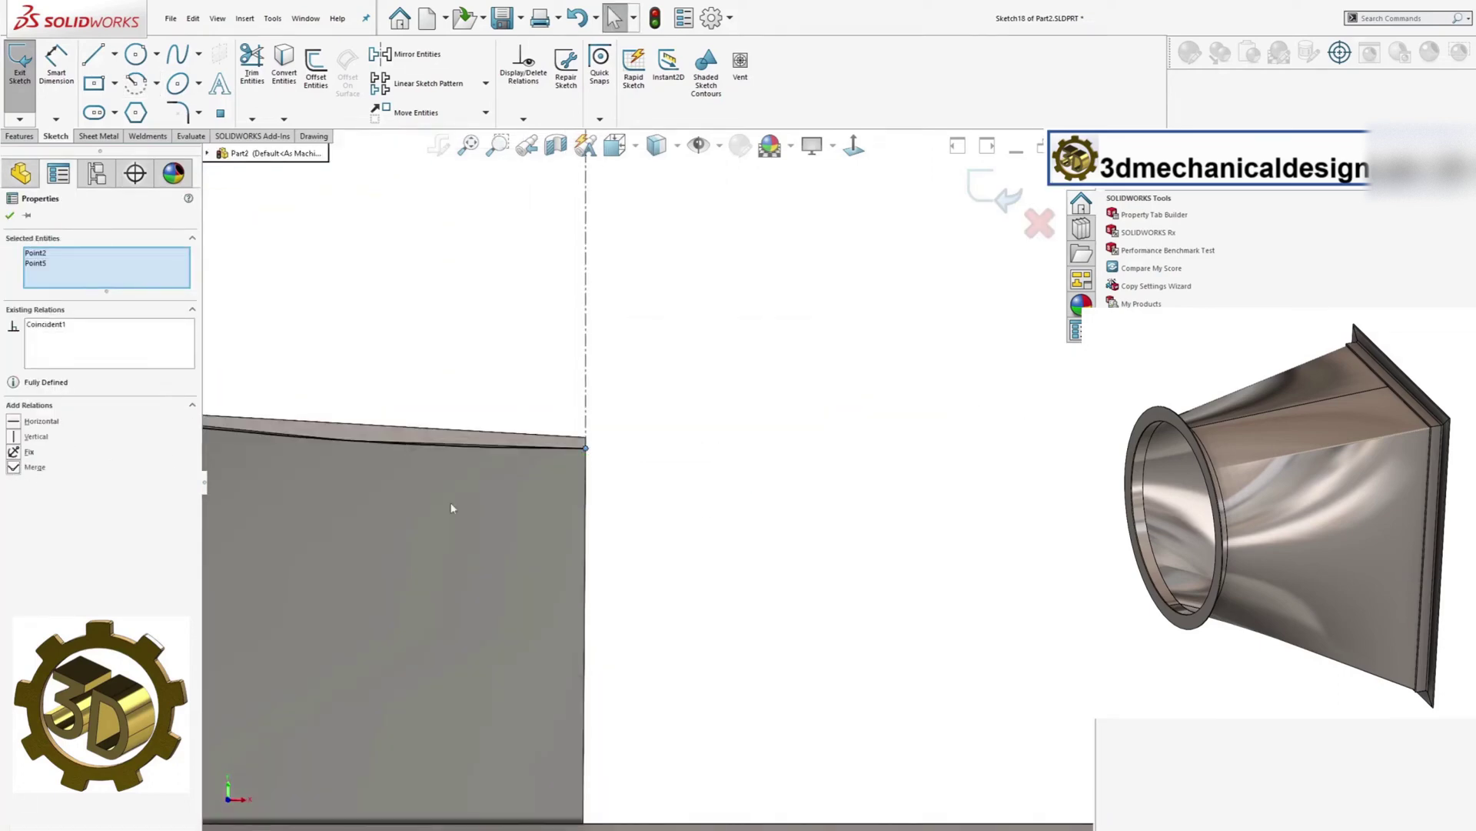
Create a sheet metal base flange from the half-circle arc with a blind depth of 2 in.
scroll(453, 508, up, 10)
click(19, 136)
click(99, 135)
click(26, 75)
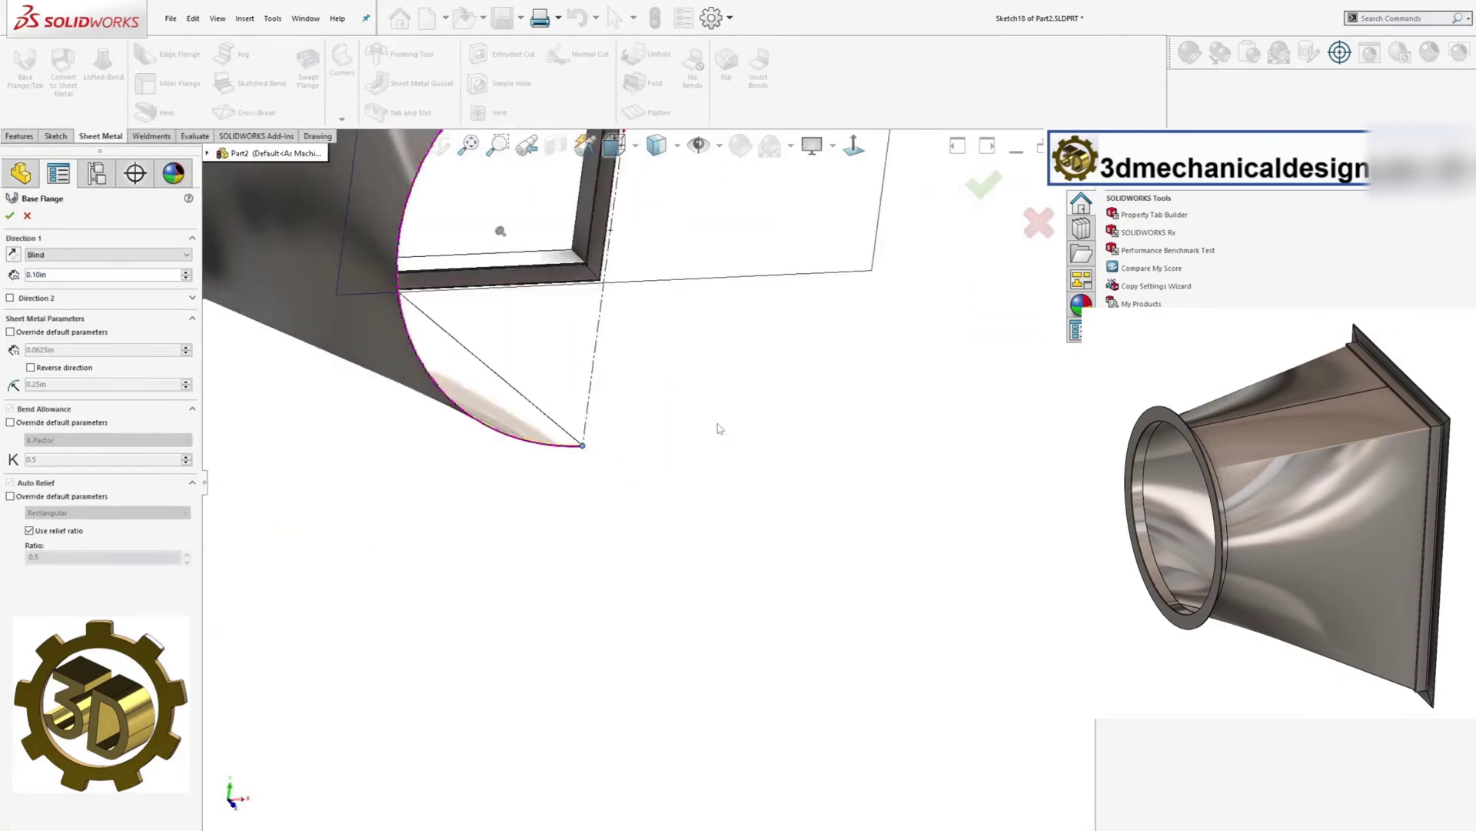
text(2)
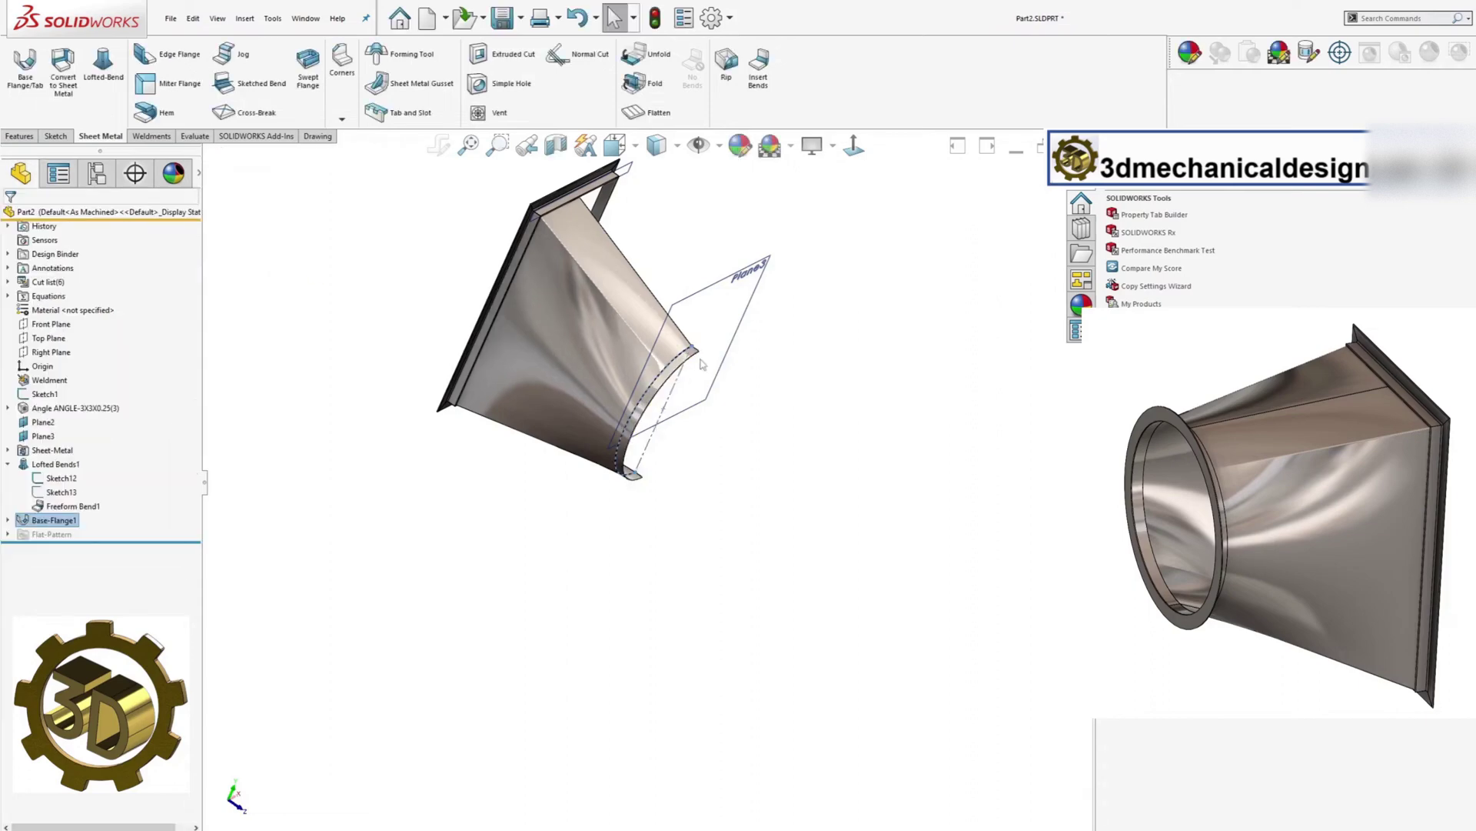
scroll(702, 362, up, 2)
mouse_move(702, 362)
middle_down()
mouse_move(662, 286)
mouse_move(609, 238)
mouse_move(692, 368)
middle_up()
scroll(665, 339, down, 5)
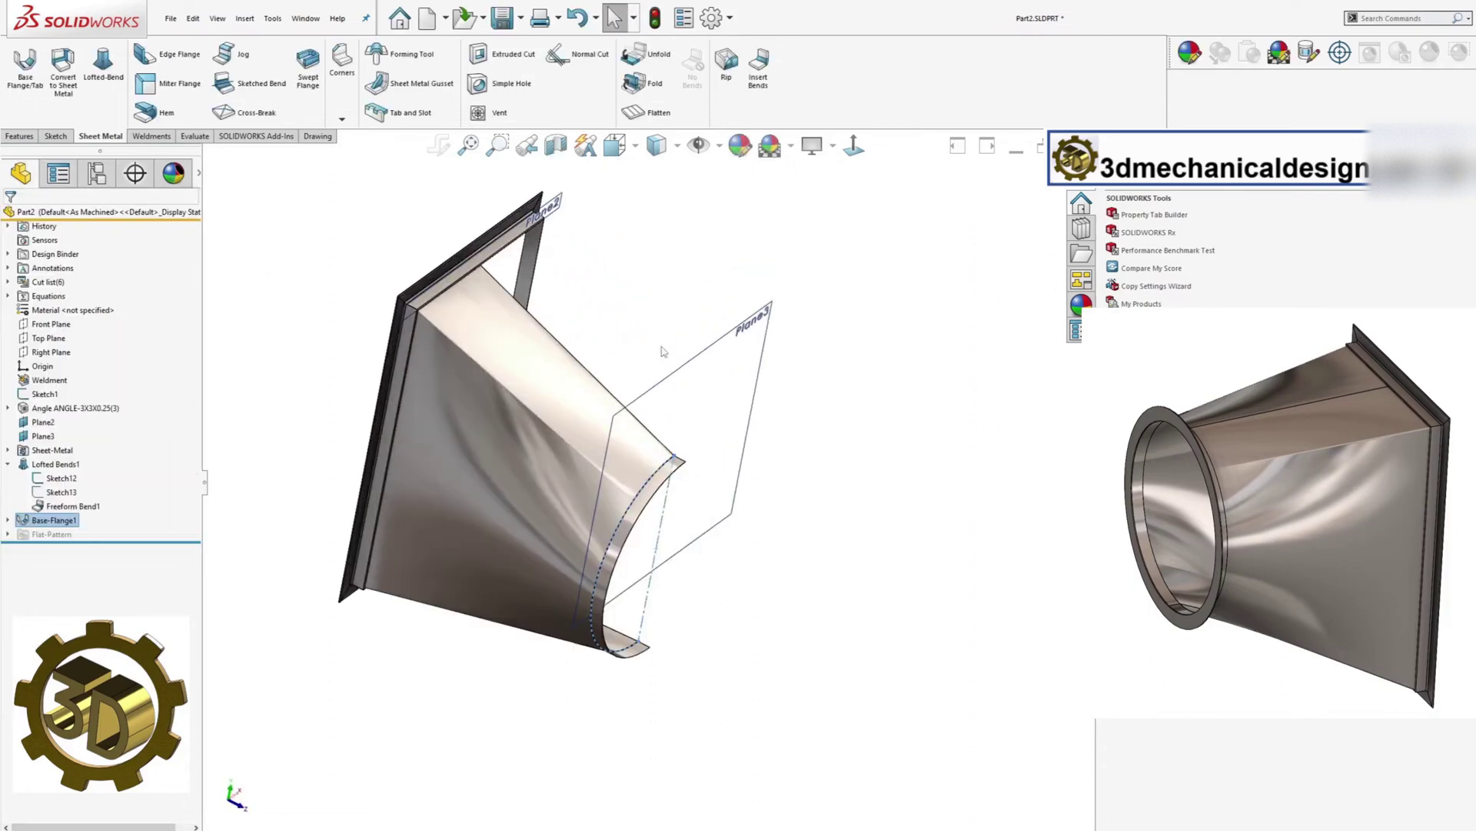
Mirror the Lofted Bends1 and Base-Flange1 bodies about the Right Plane, without merging solids.
click(46, 352)
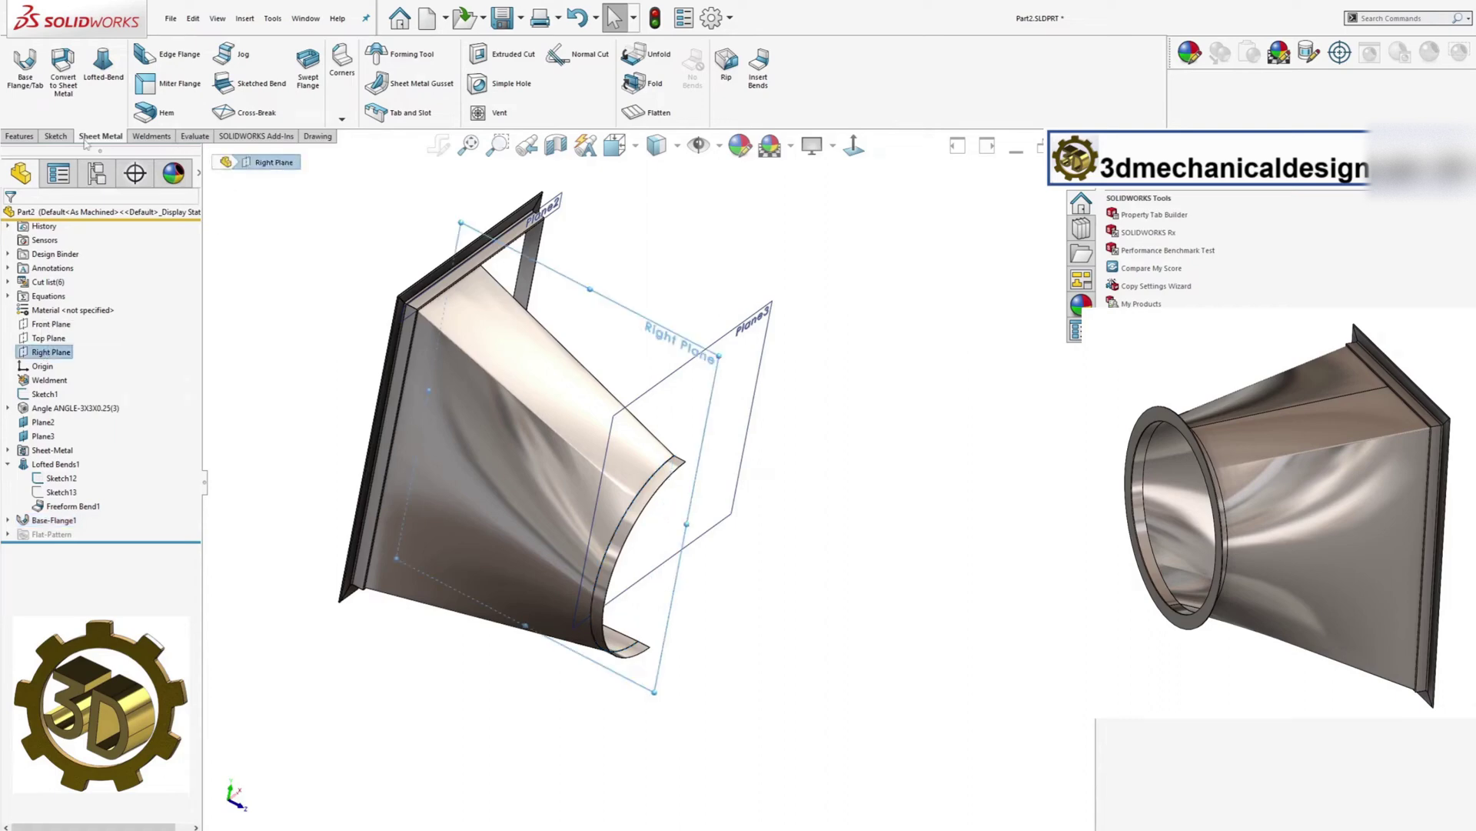
click(31, 138)
click(450, 119)
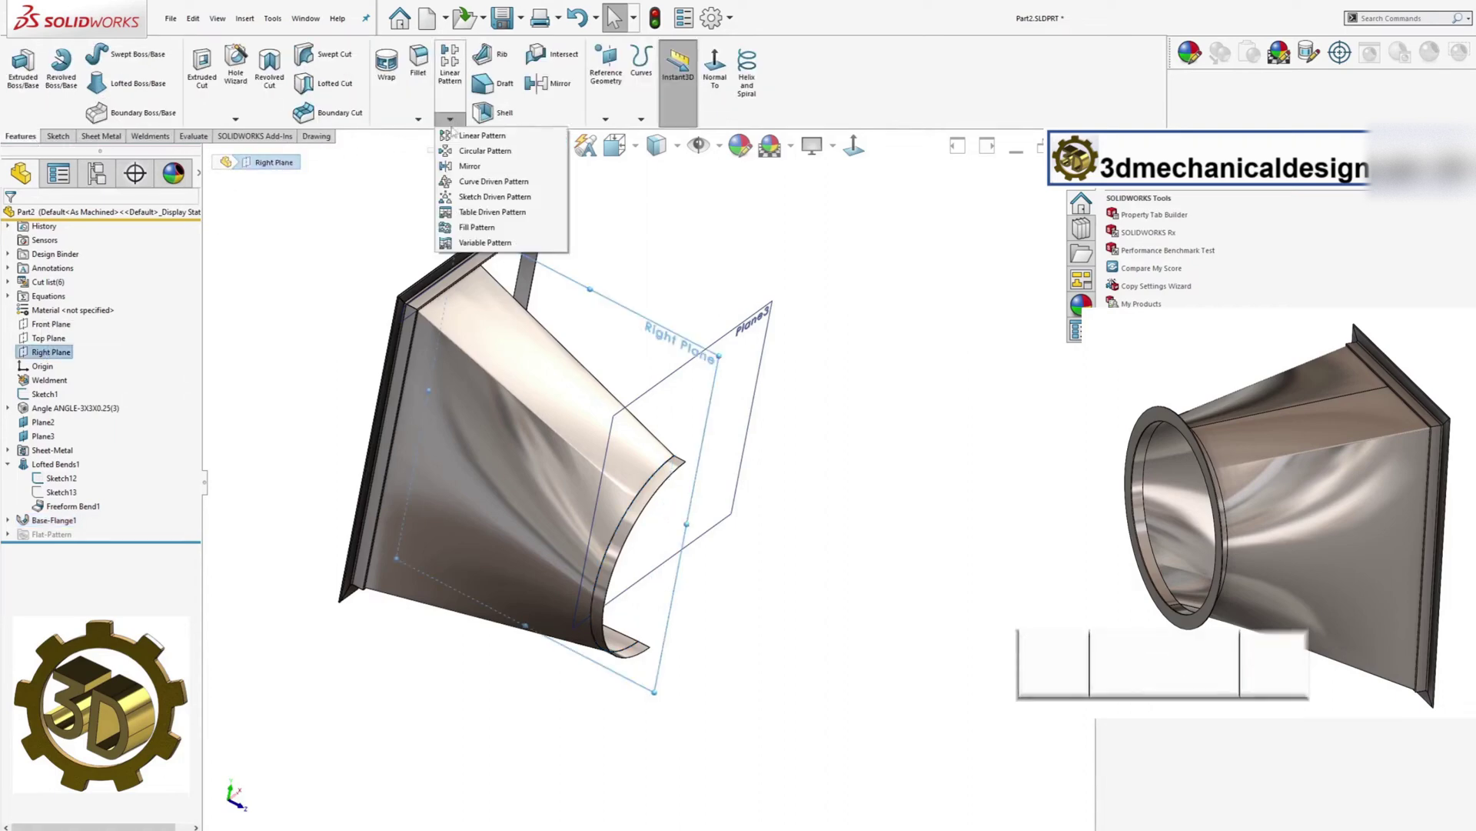
click(466, 167)
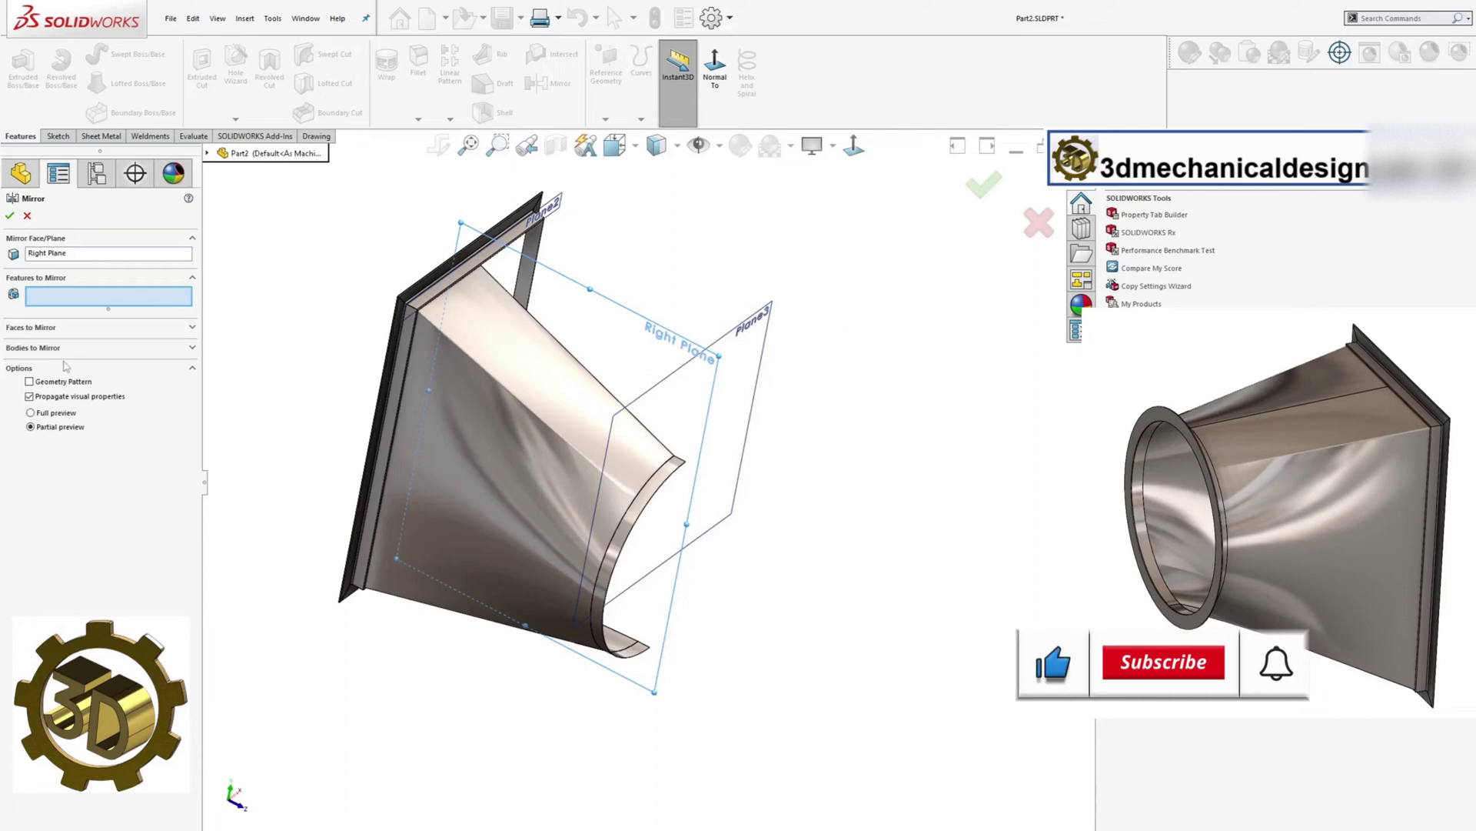
click(32, 347)
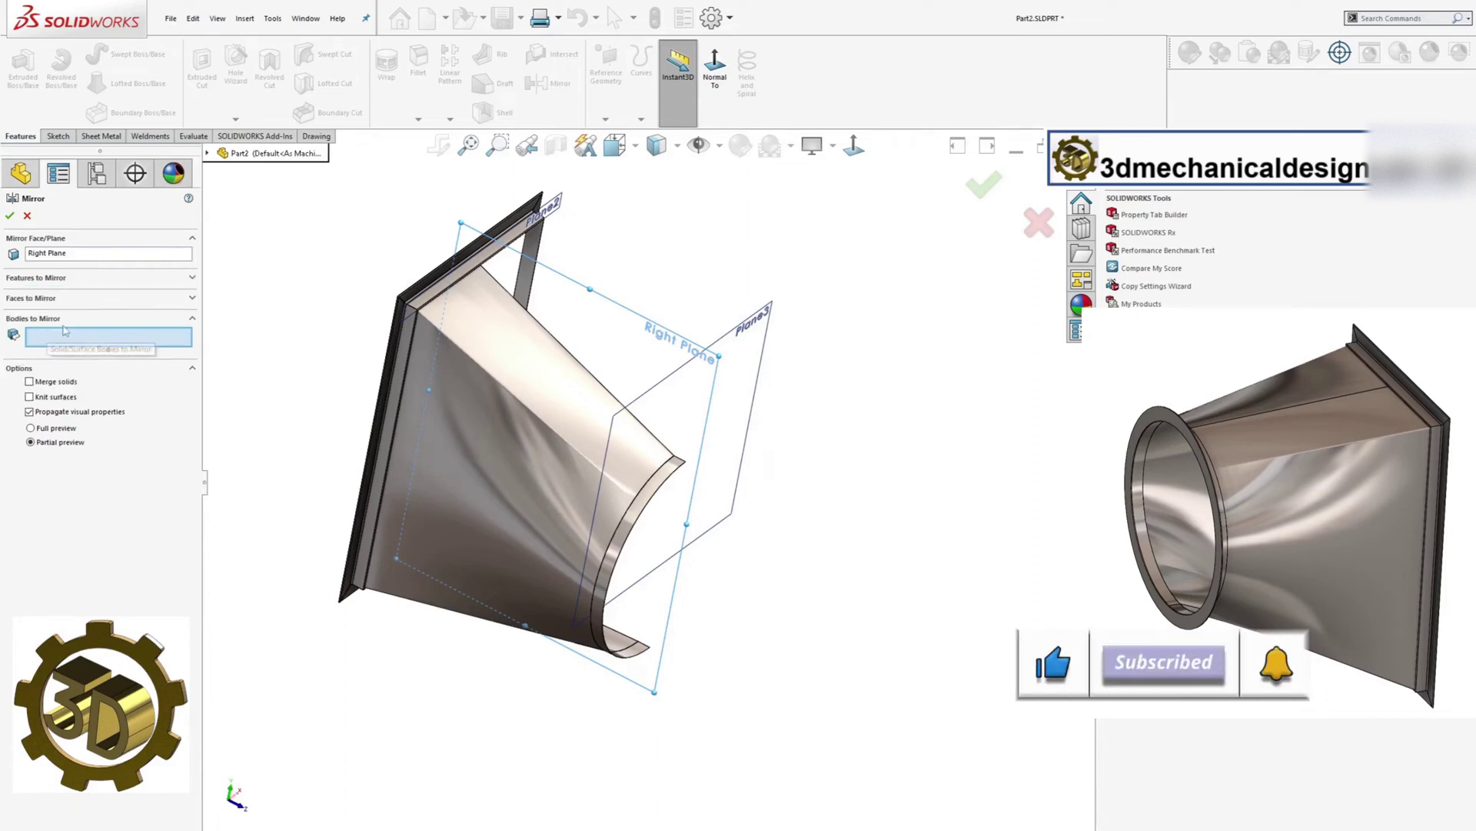
click(586, 394)
click(666, 470)
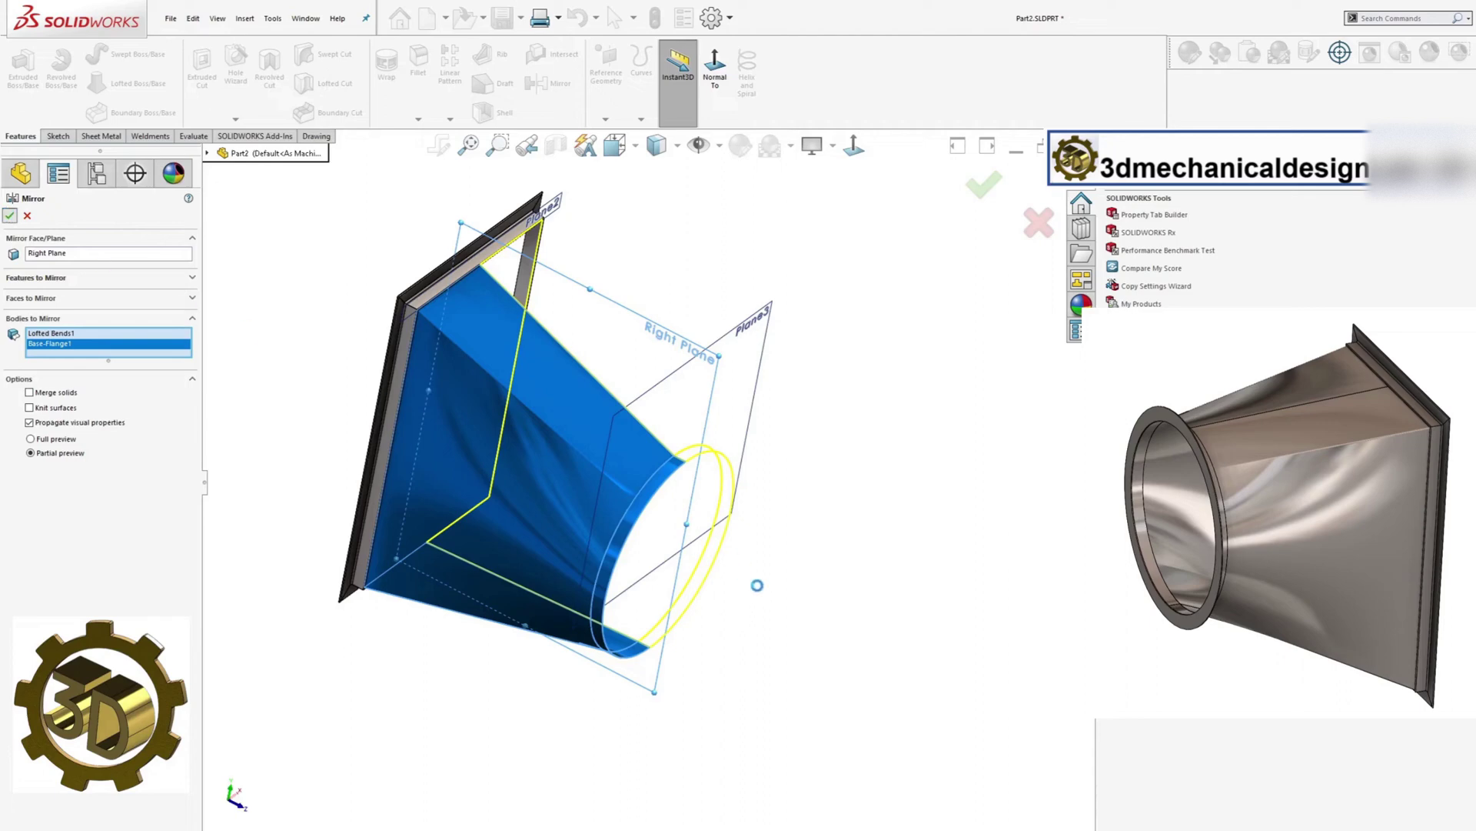
Open a new sketch on the thin end face of the mirrored round collar, viewed normal to it.
middle_drag(751, 574, 648, 385)
scroll(695, 426, down, 10)
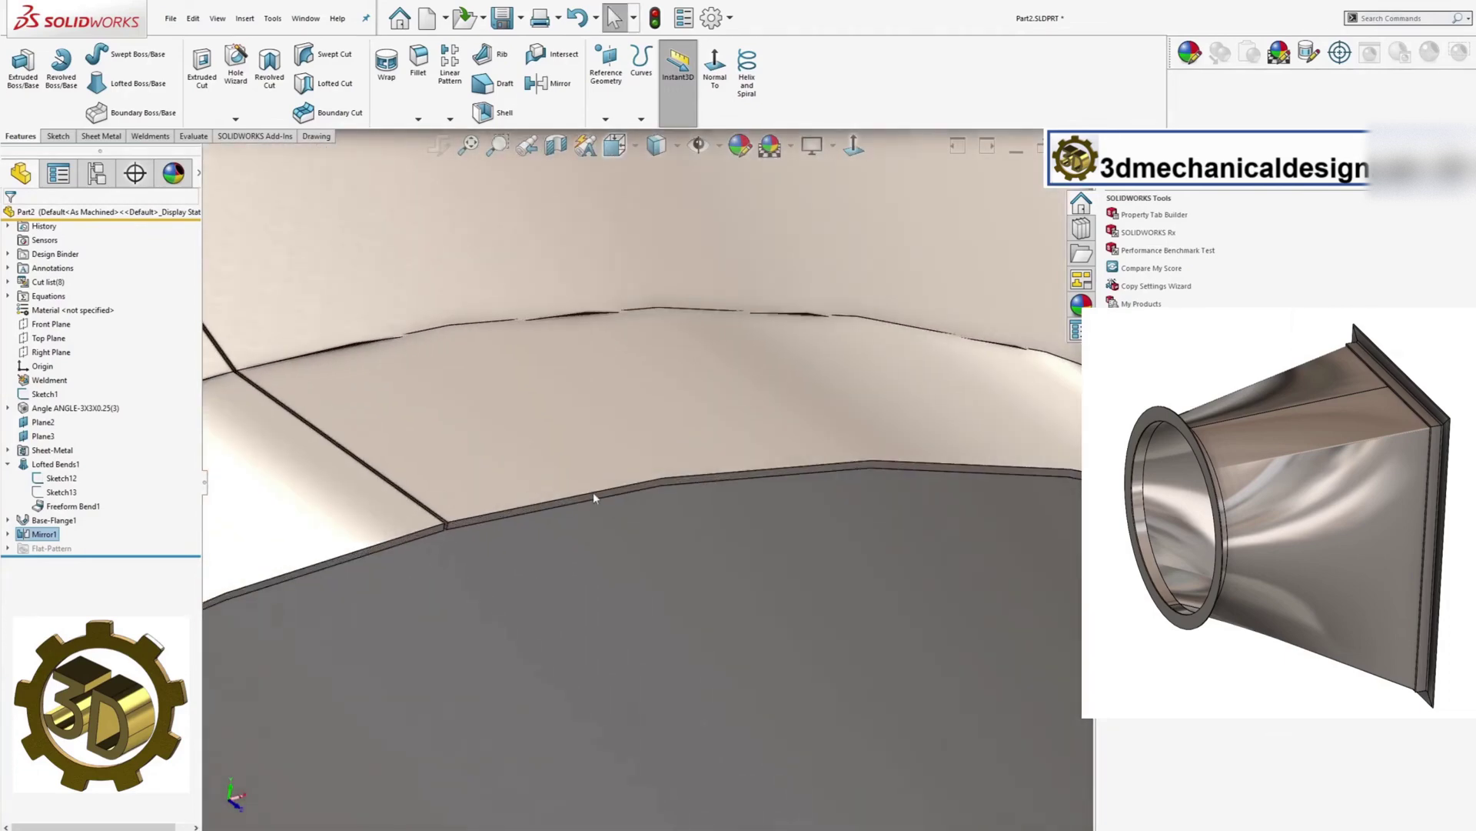
click(593, 496)
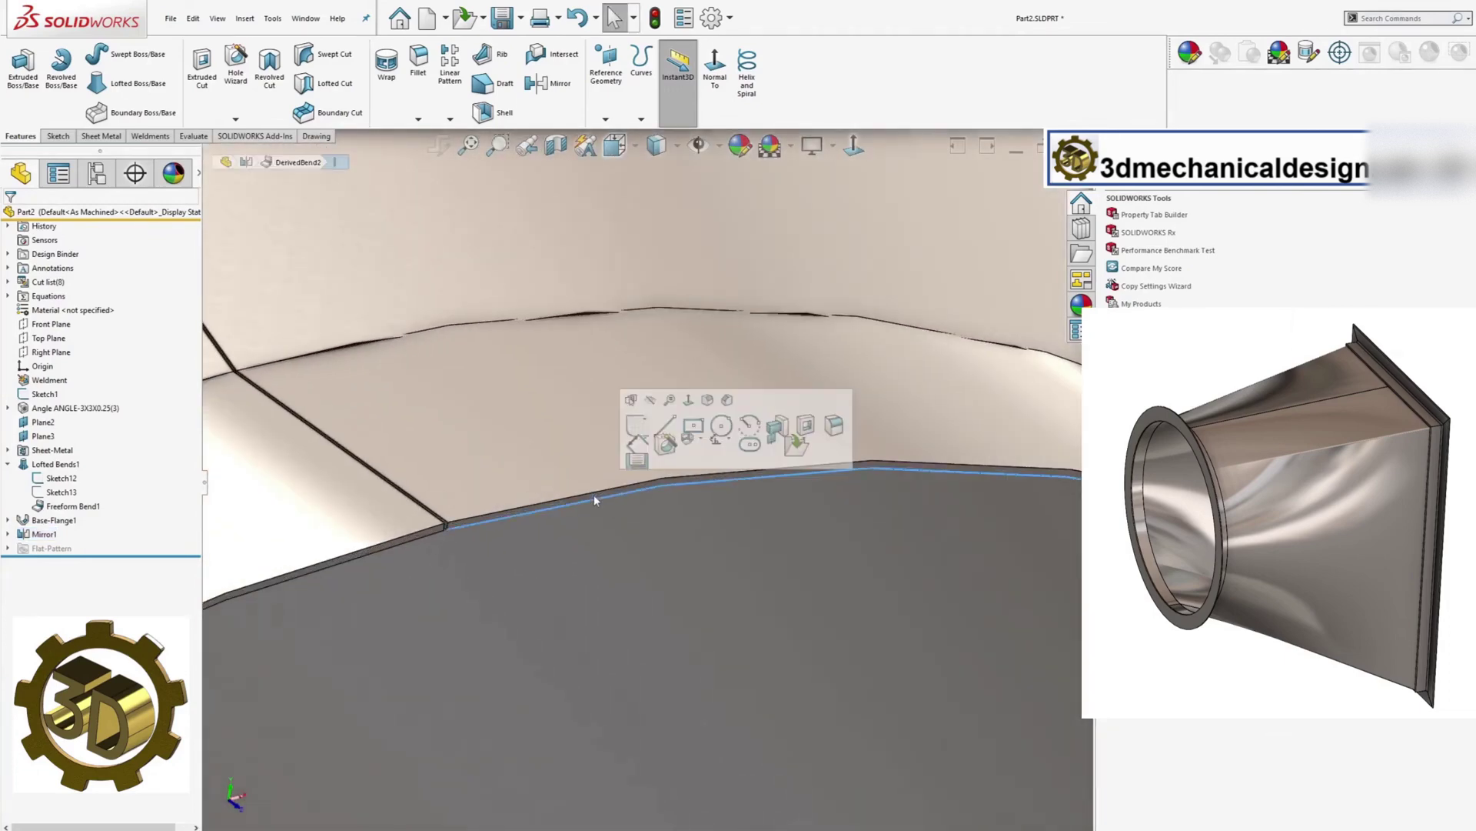
scroll(584, 499, down, 3)
click(575, 504)
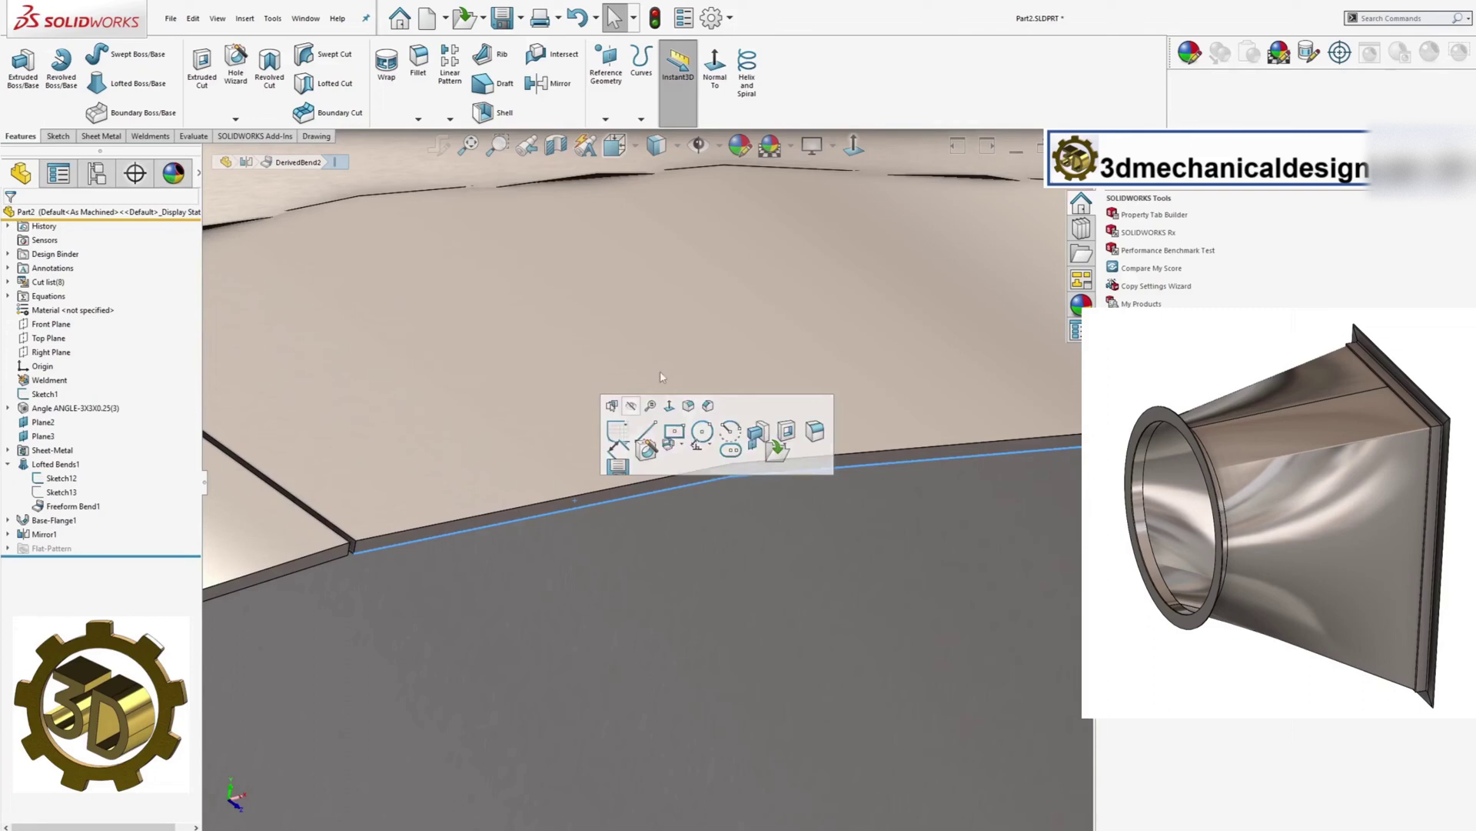
click(659, 482)
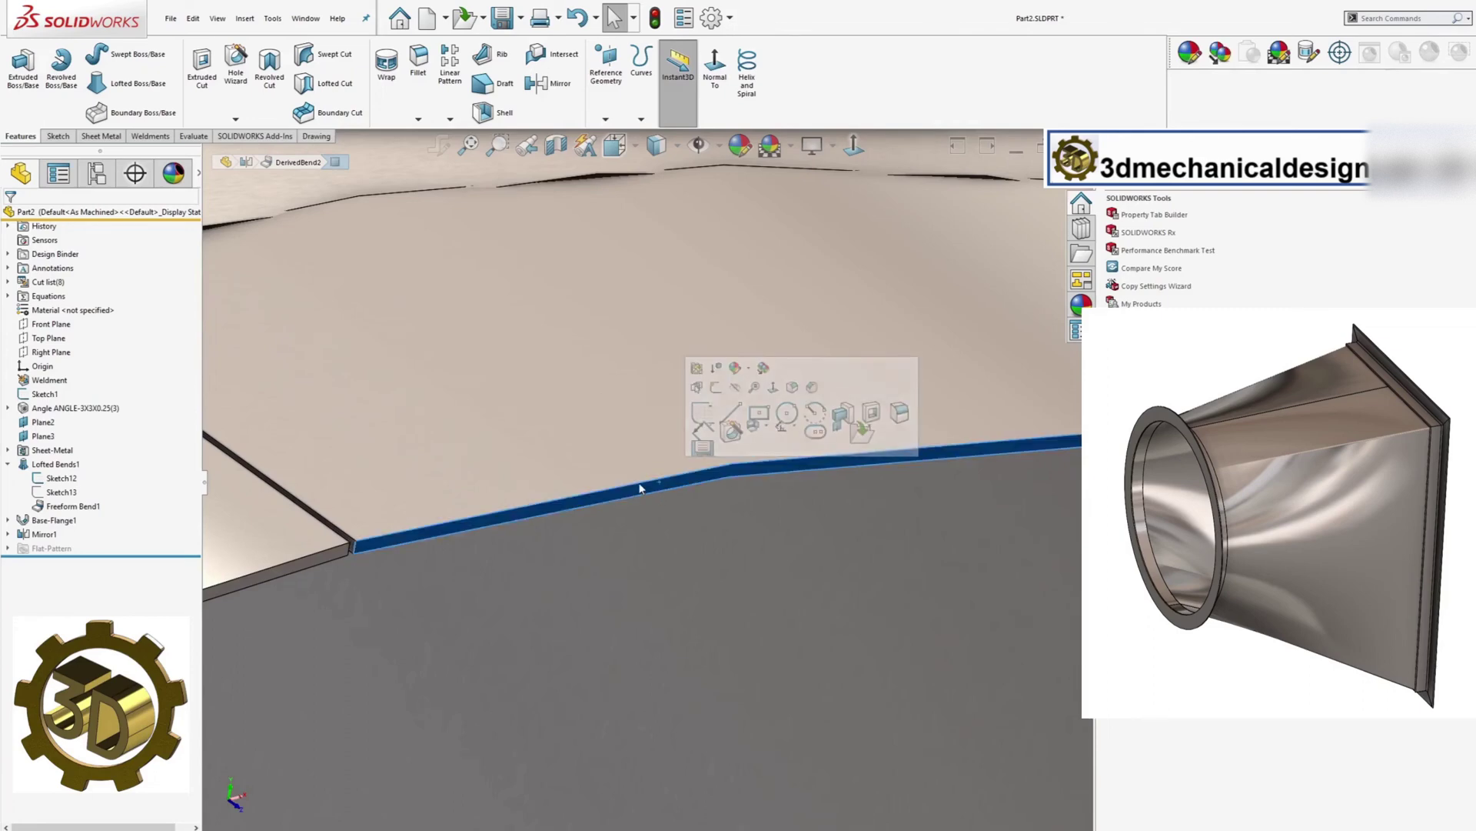
click(852, 145)
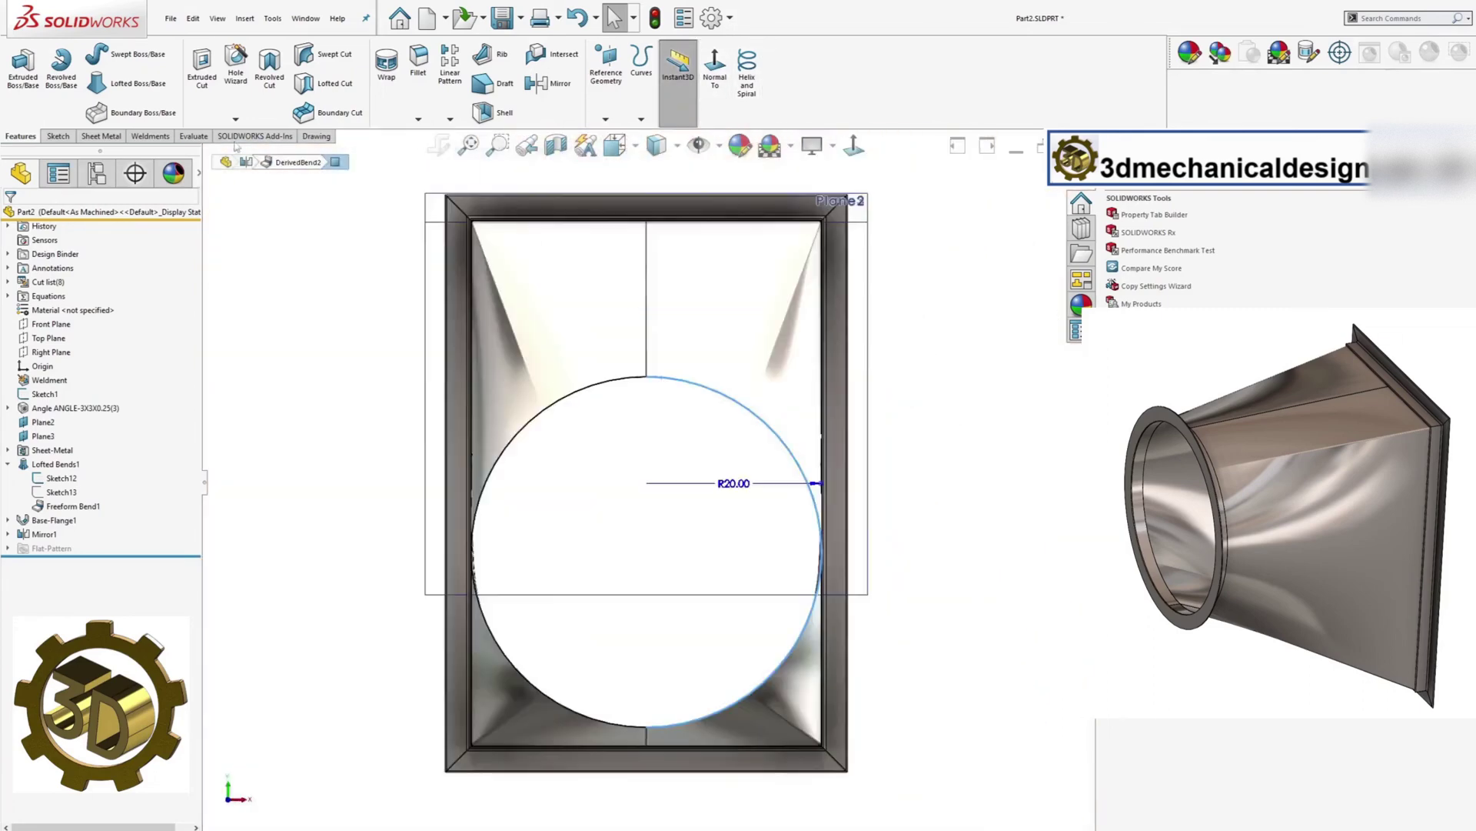
click(57, 136)
click(20, 68)
Sketch a vertical centerline spanning the round opening from its top seam to its bottom seam.
click(135, 54)
scroll(611, 405, down, 4)
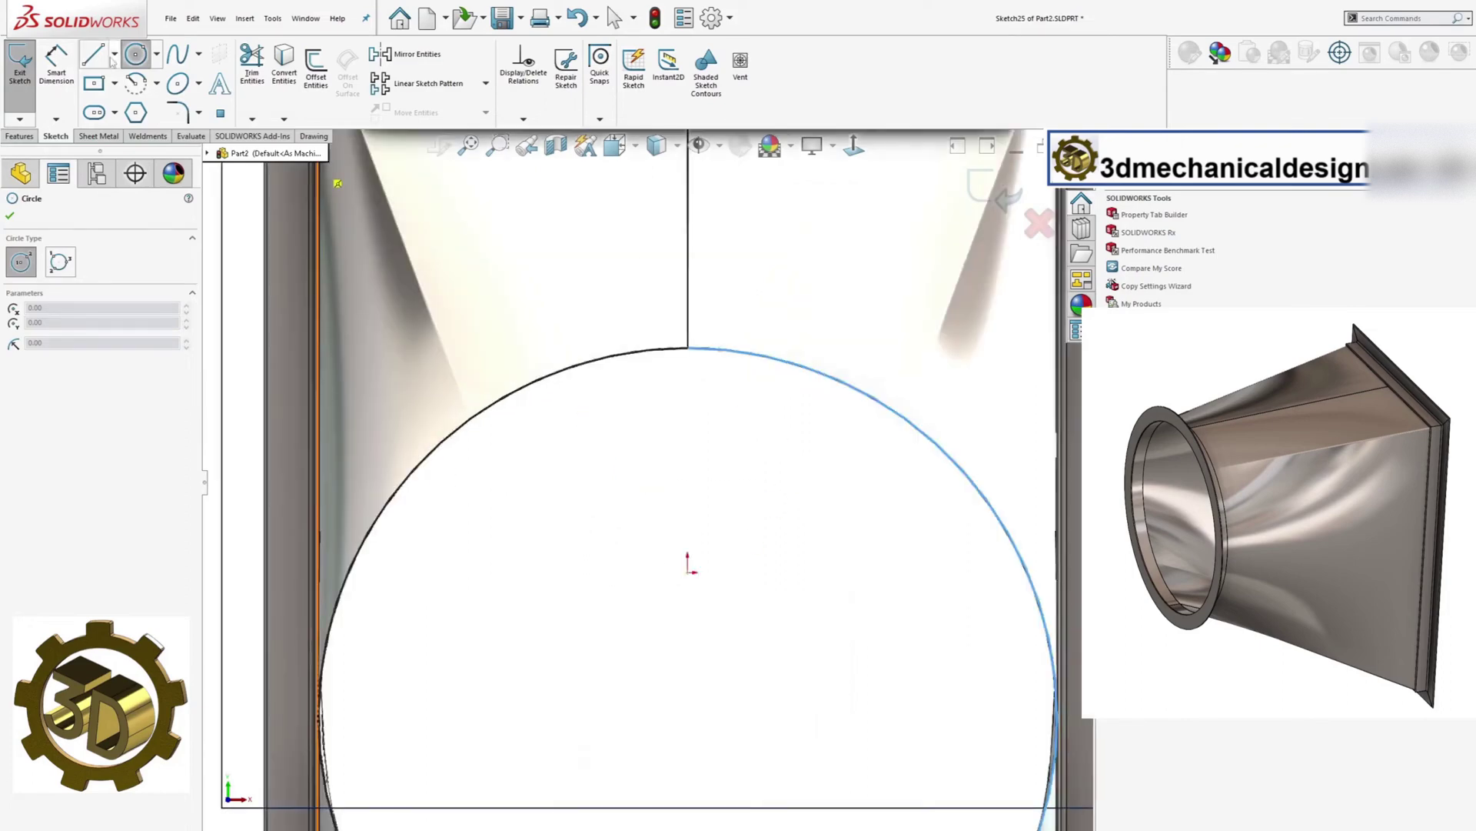
click(94, 54)
scroll(684, 351, down, 10)
click(681, 323)
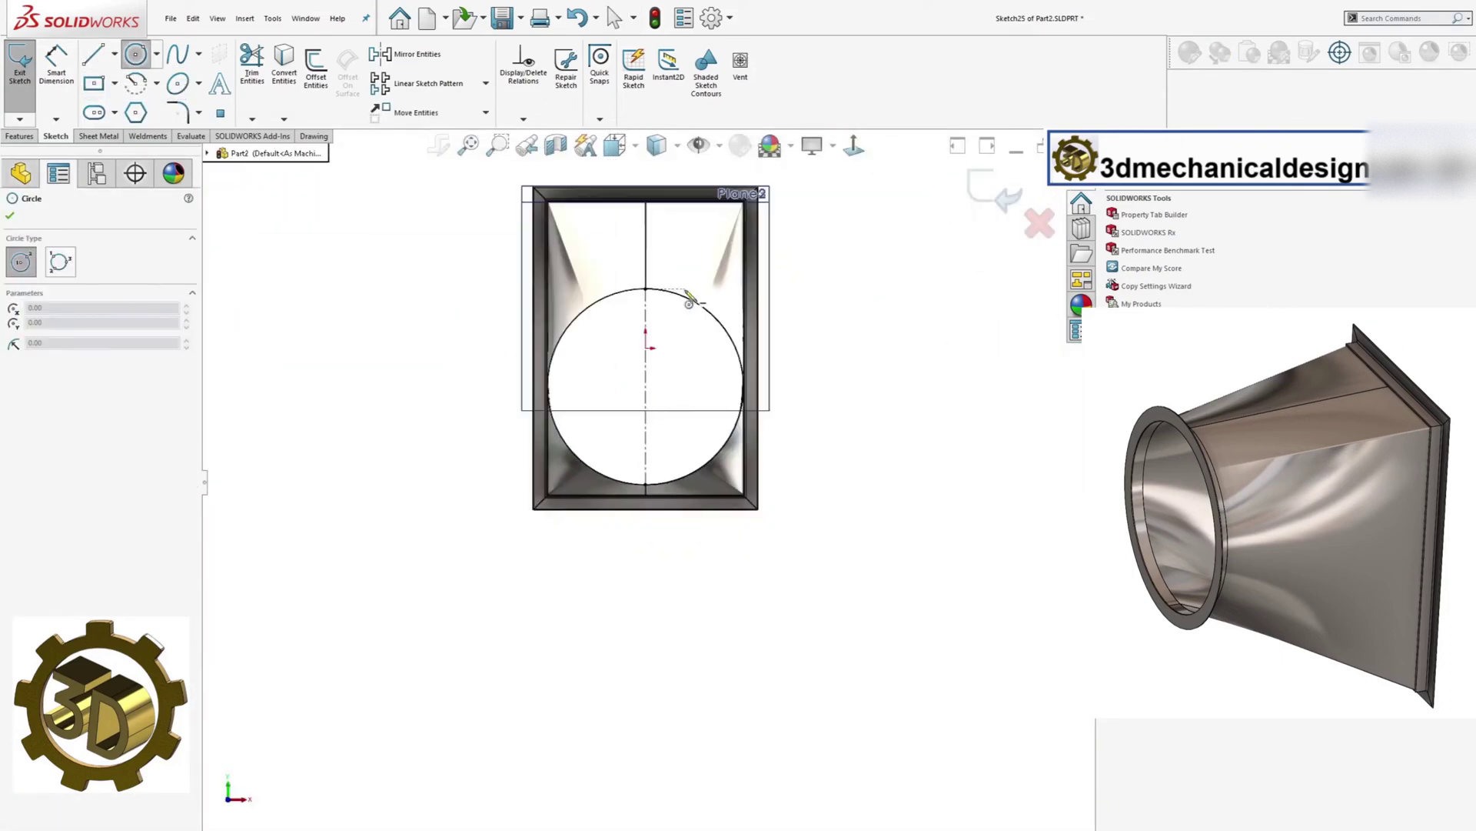
Sketch two concentric circles centered on the centerline's midpoint, with radii of about 18.45 in and 22.84 in.
click(645, 386)
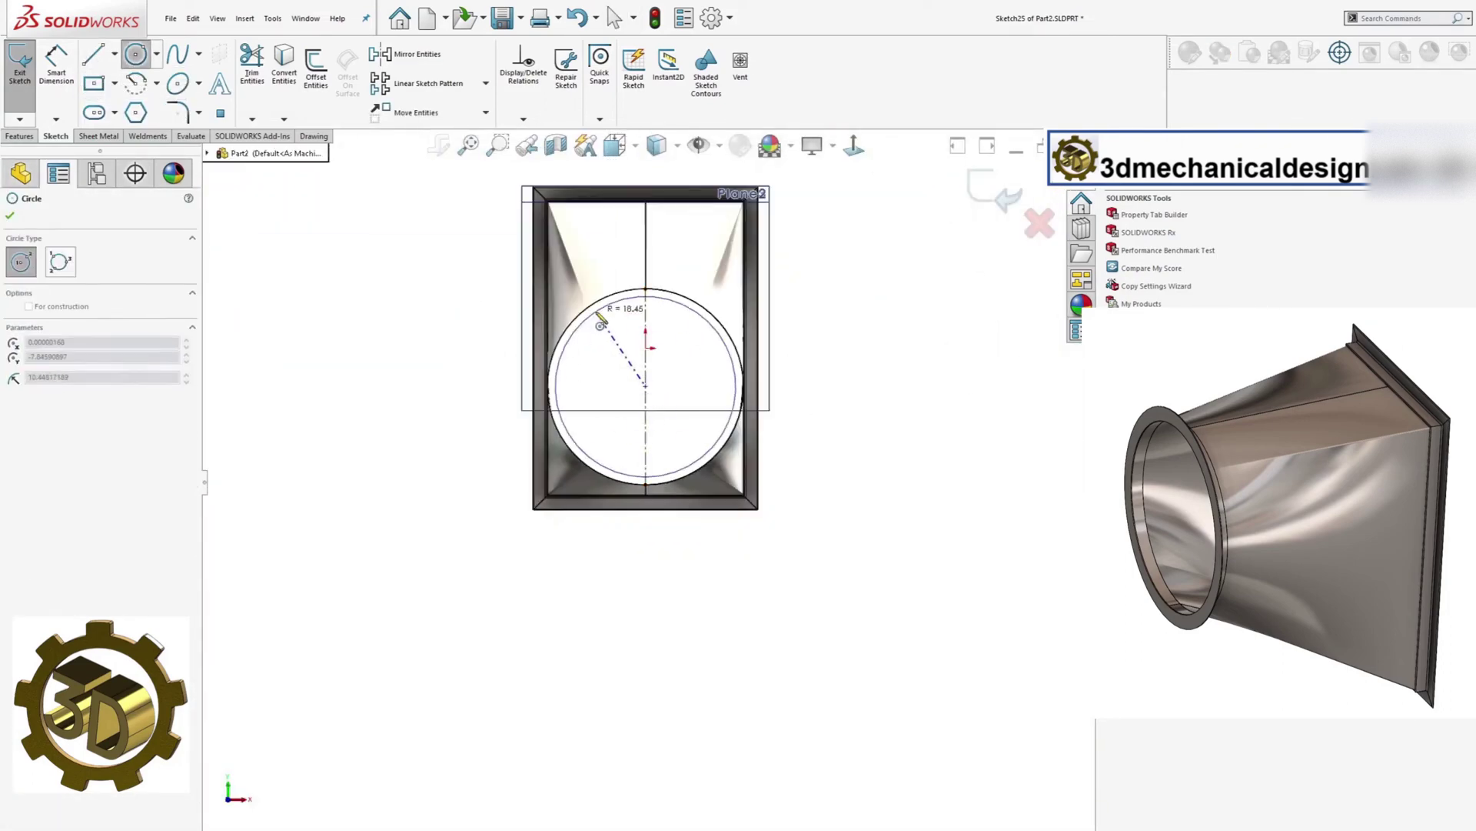
click(597, 310)
click(645, 386)
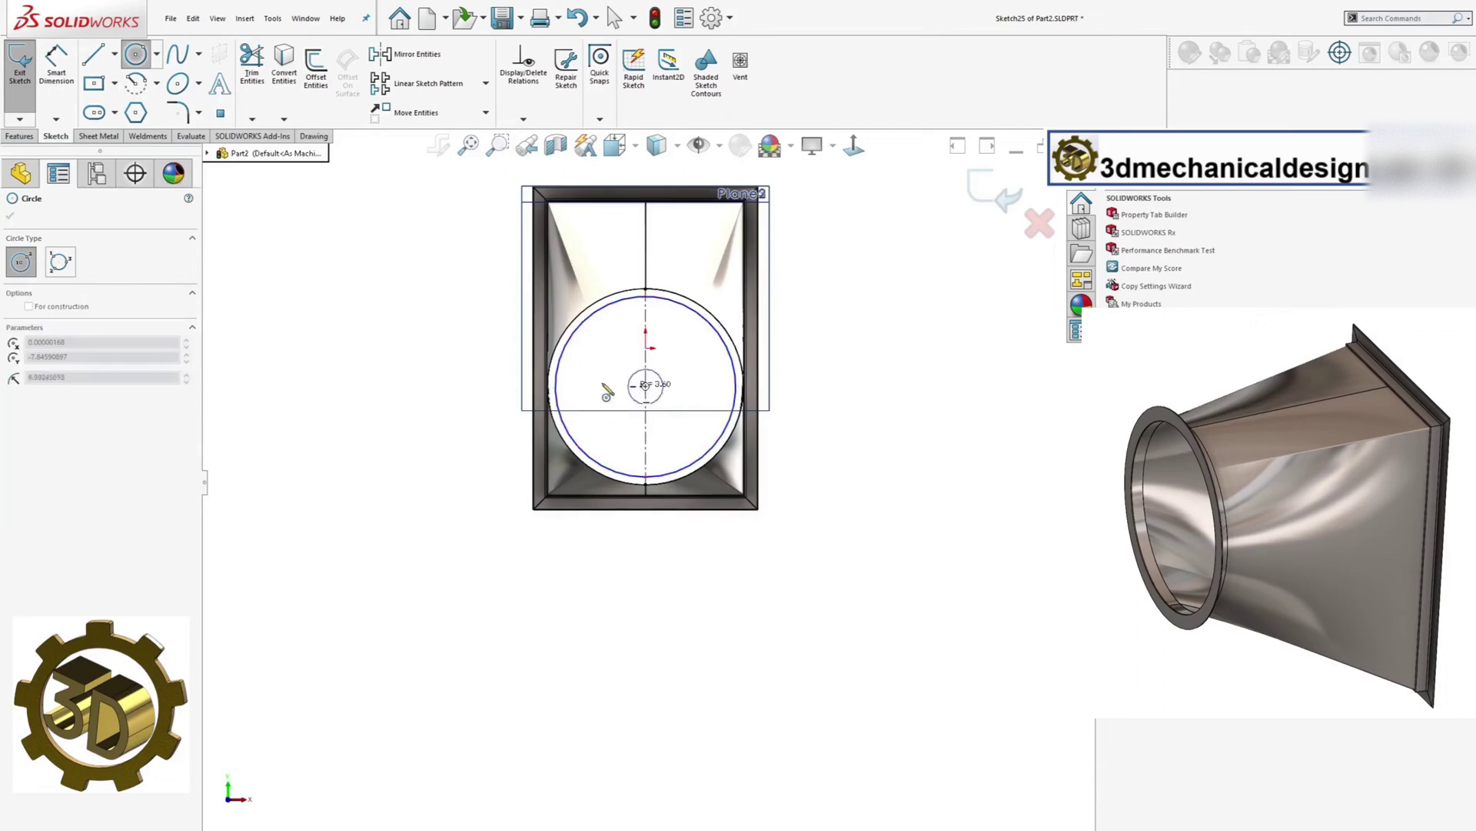
click(536, 367)
Dimension the radial gap between the two circles at 3 in.
click(56, 65)
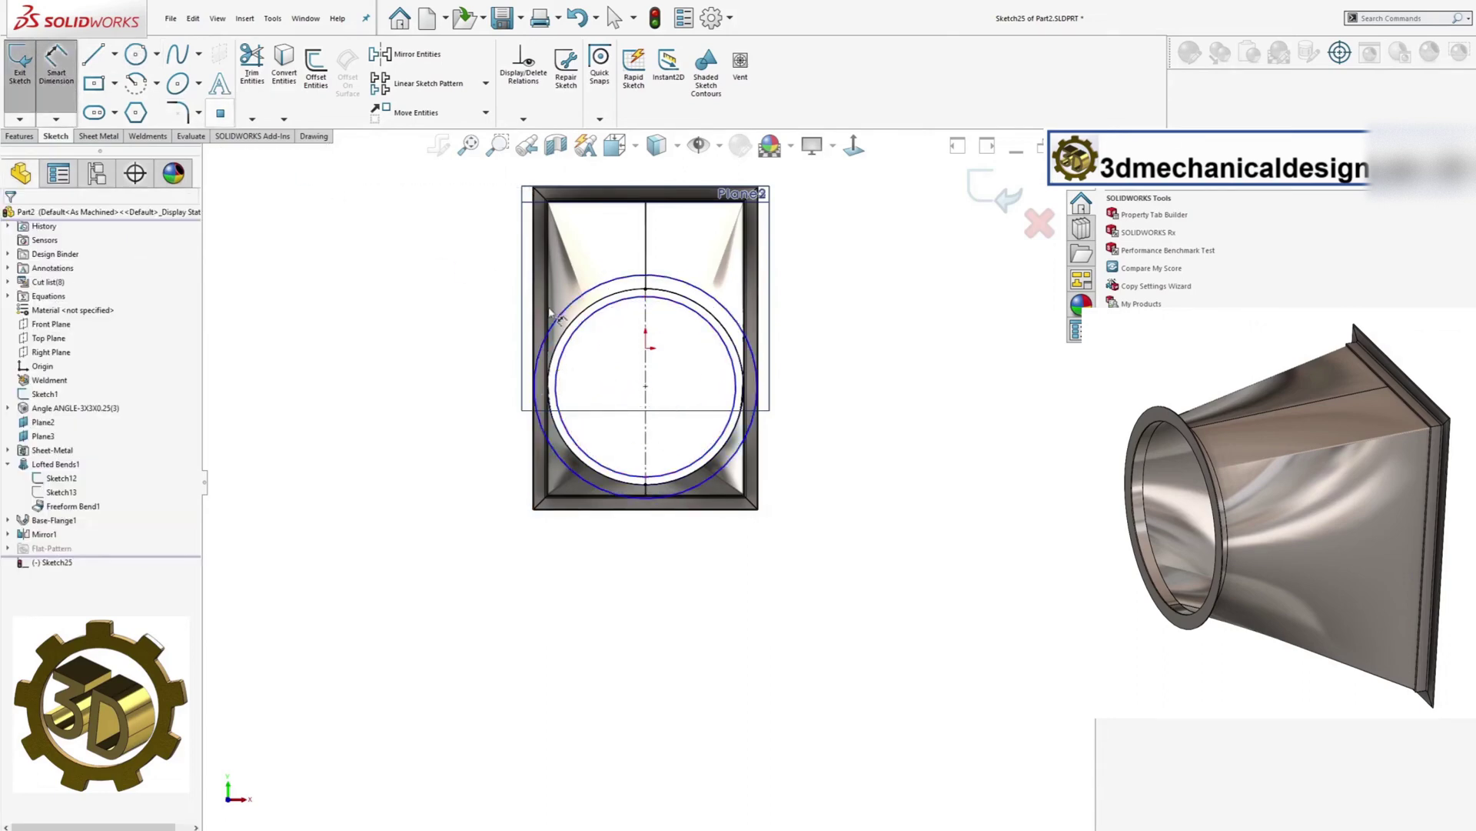
scroll(527, 266, down, 6)
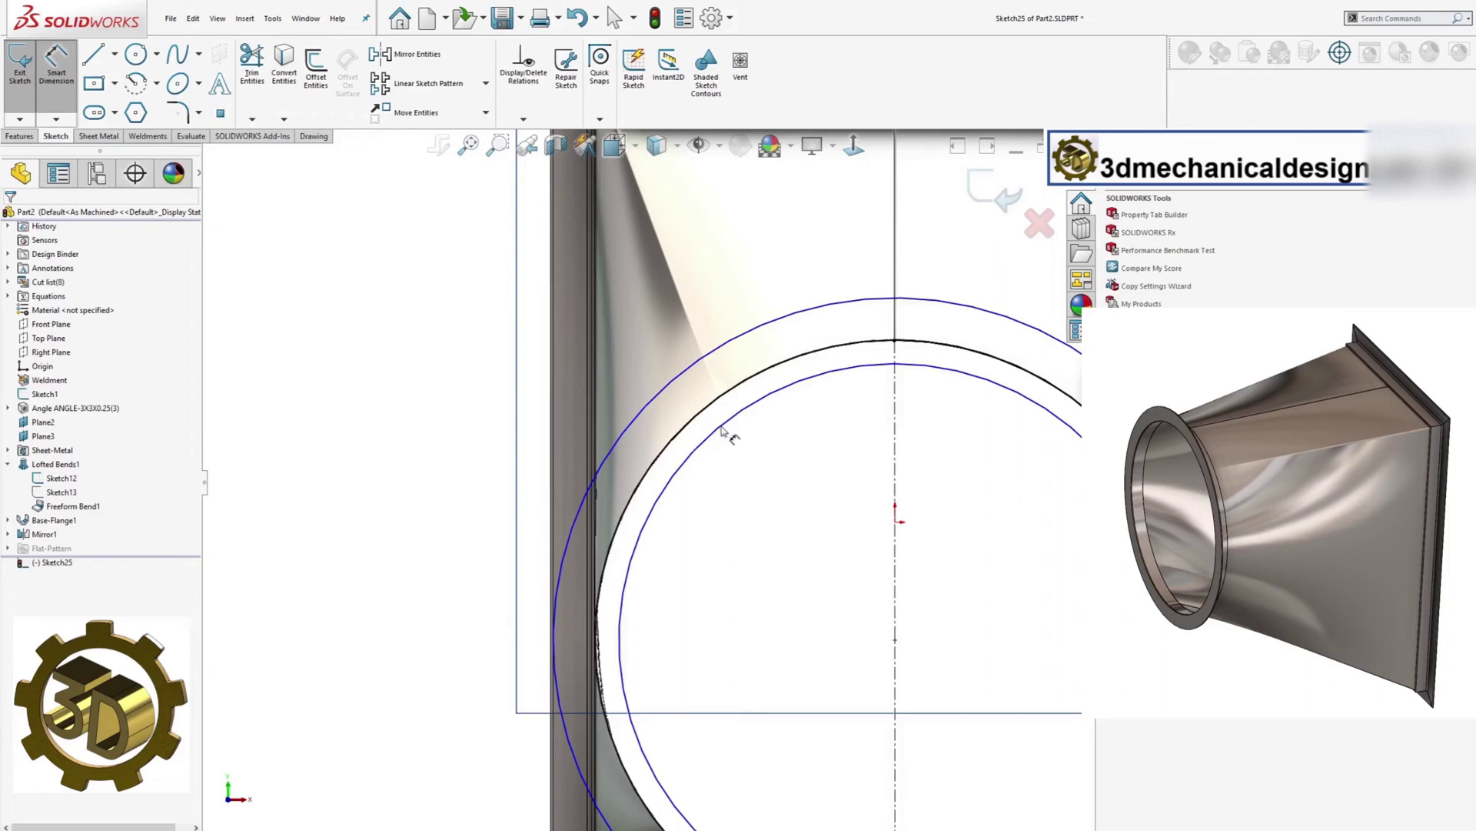
click(722, 431)
click(692, 369)
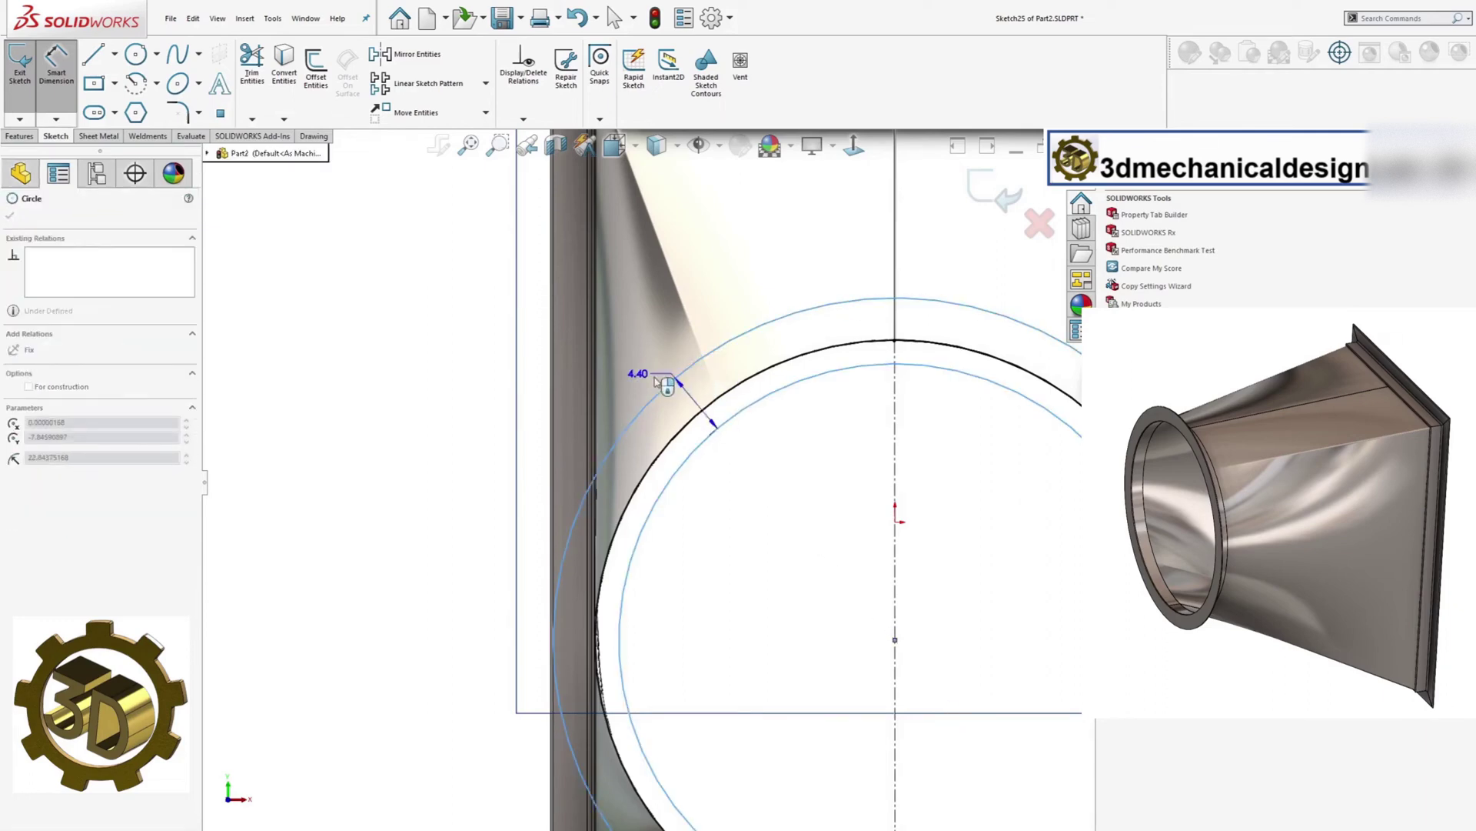
click(453, 413)
text(3)
key(Return)
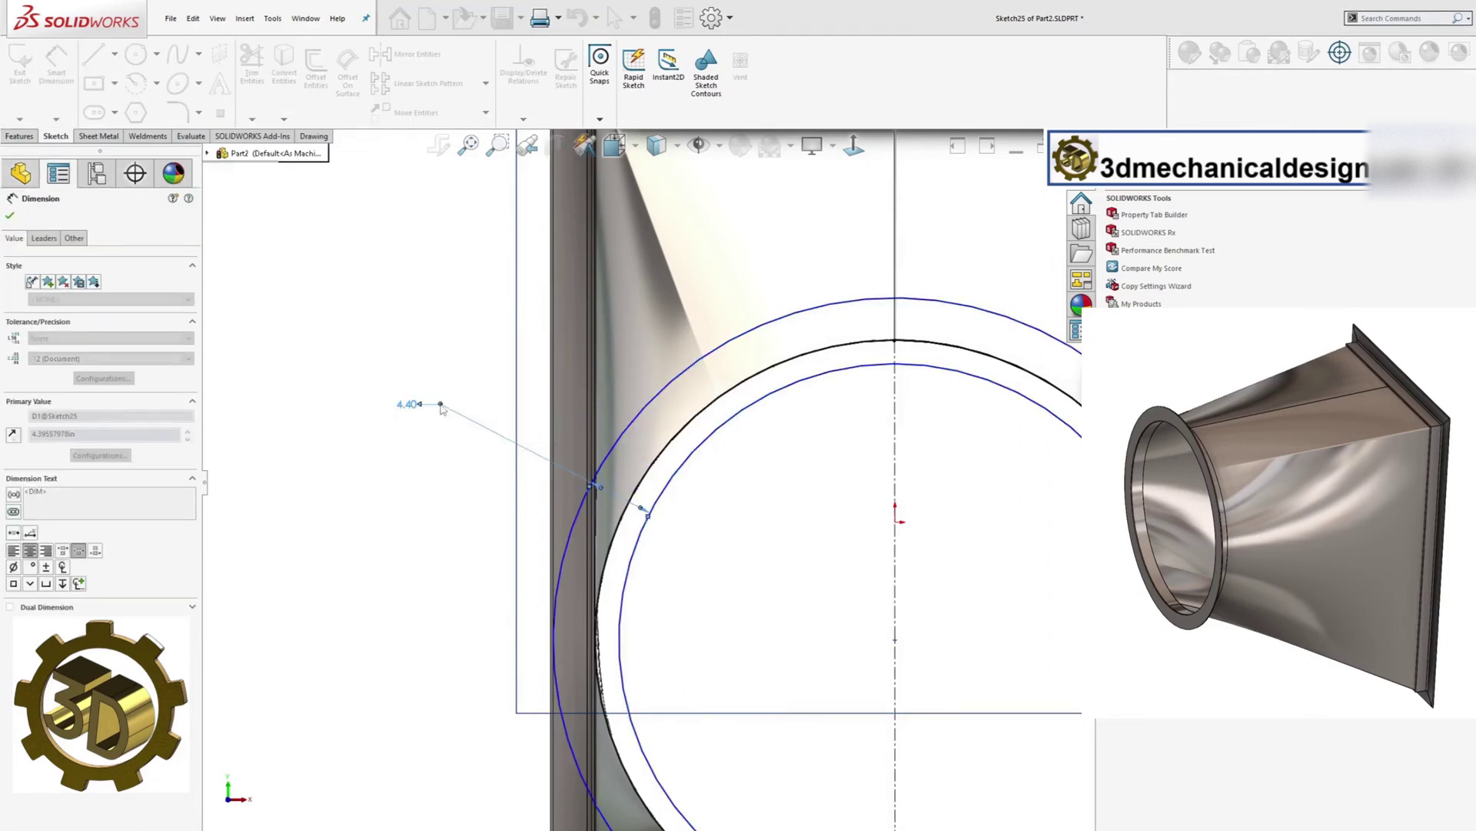
scroll(857, 389, down, 4)
key(Escape)
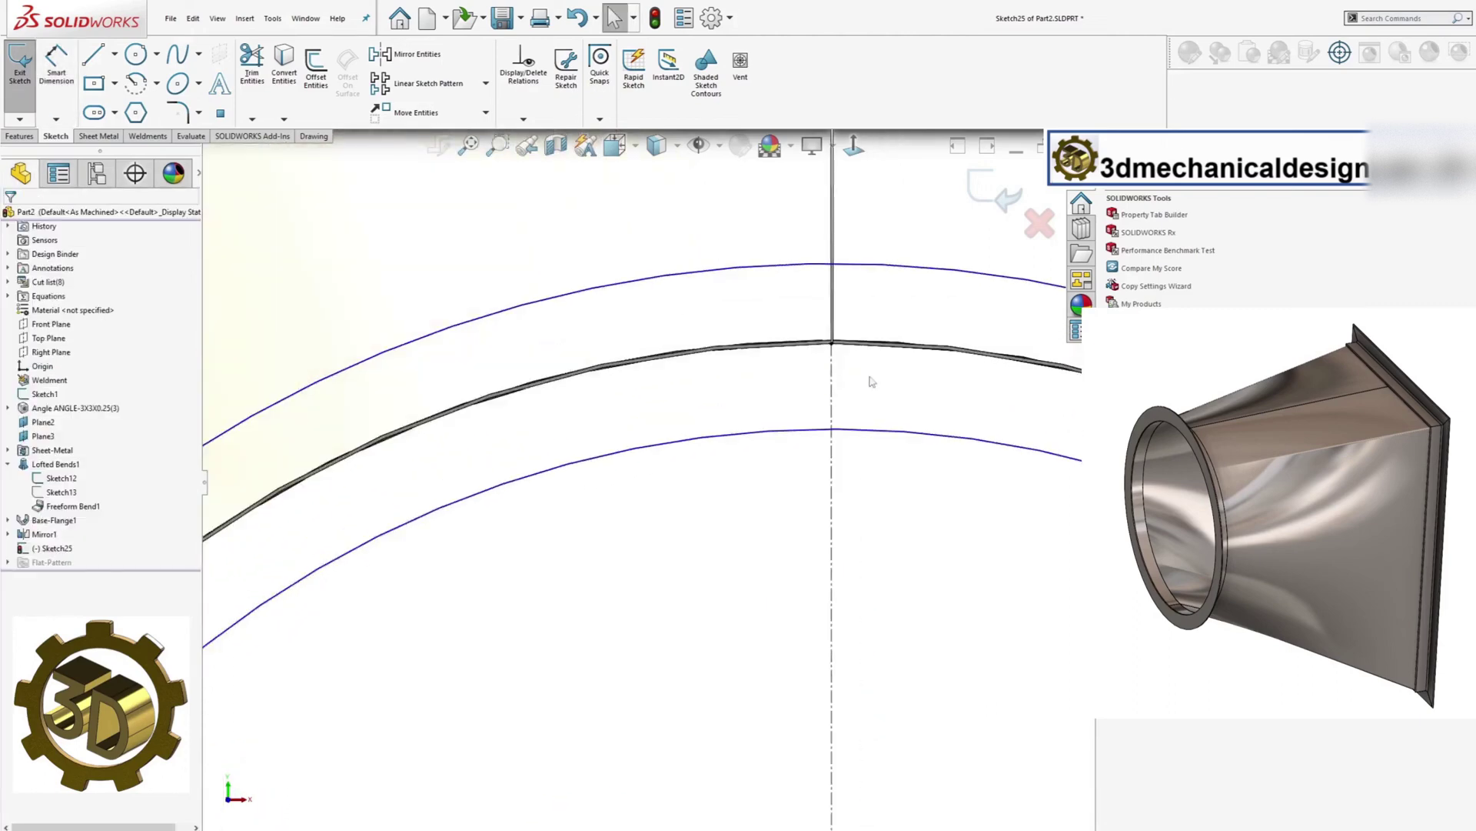
Make the inner circle coincident with the outer corner vertex of the collar at its top seam.
click(829, 430)
scroll(819, 377, down, 4)
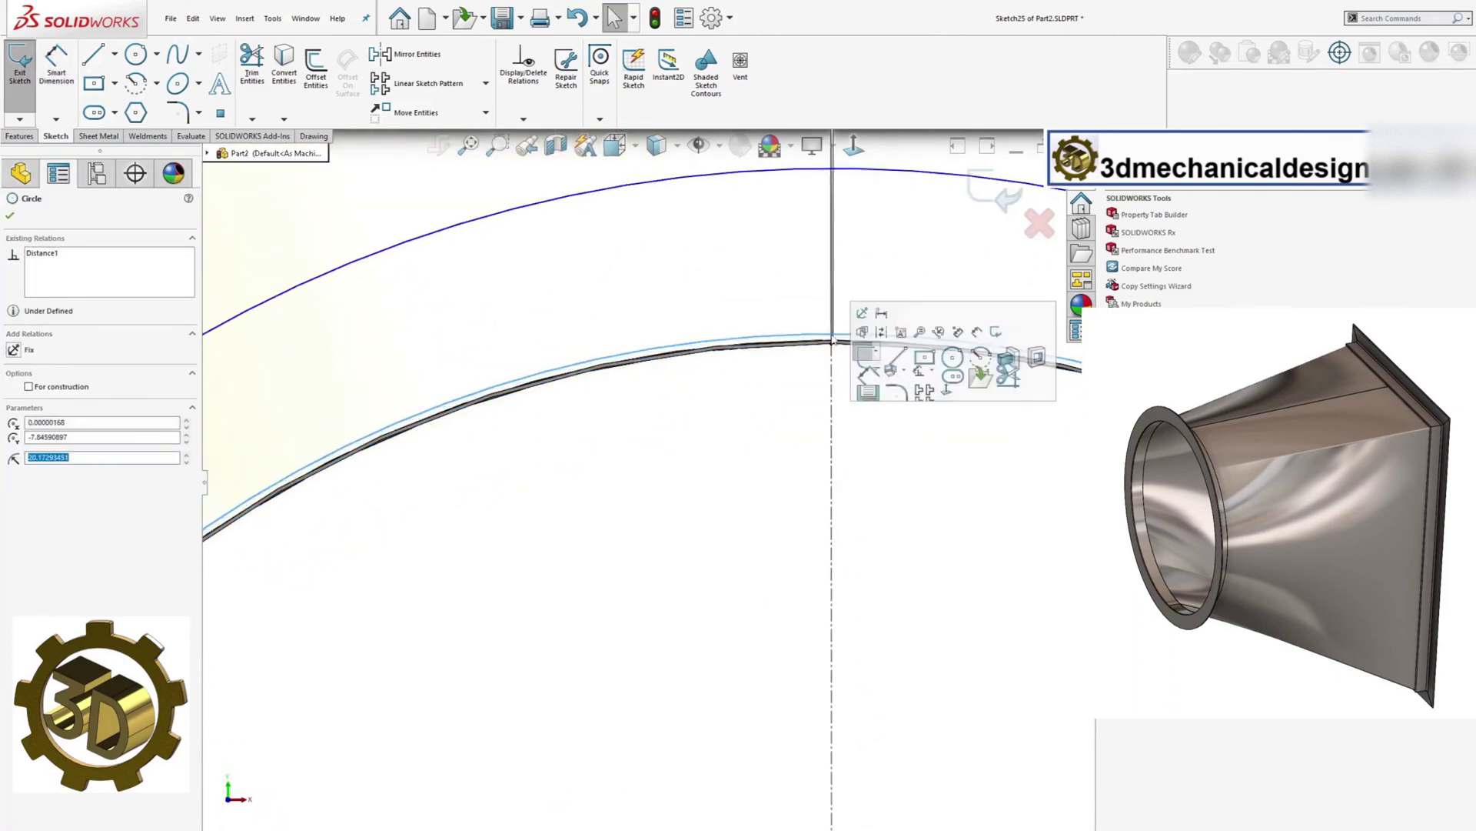
scroll(819, 376, down, 2)
scroll(742, 429, down, 2)
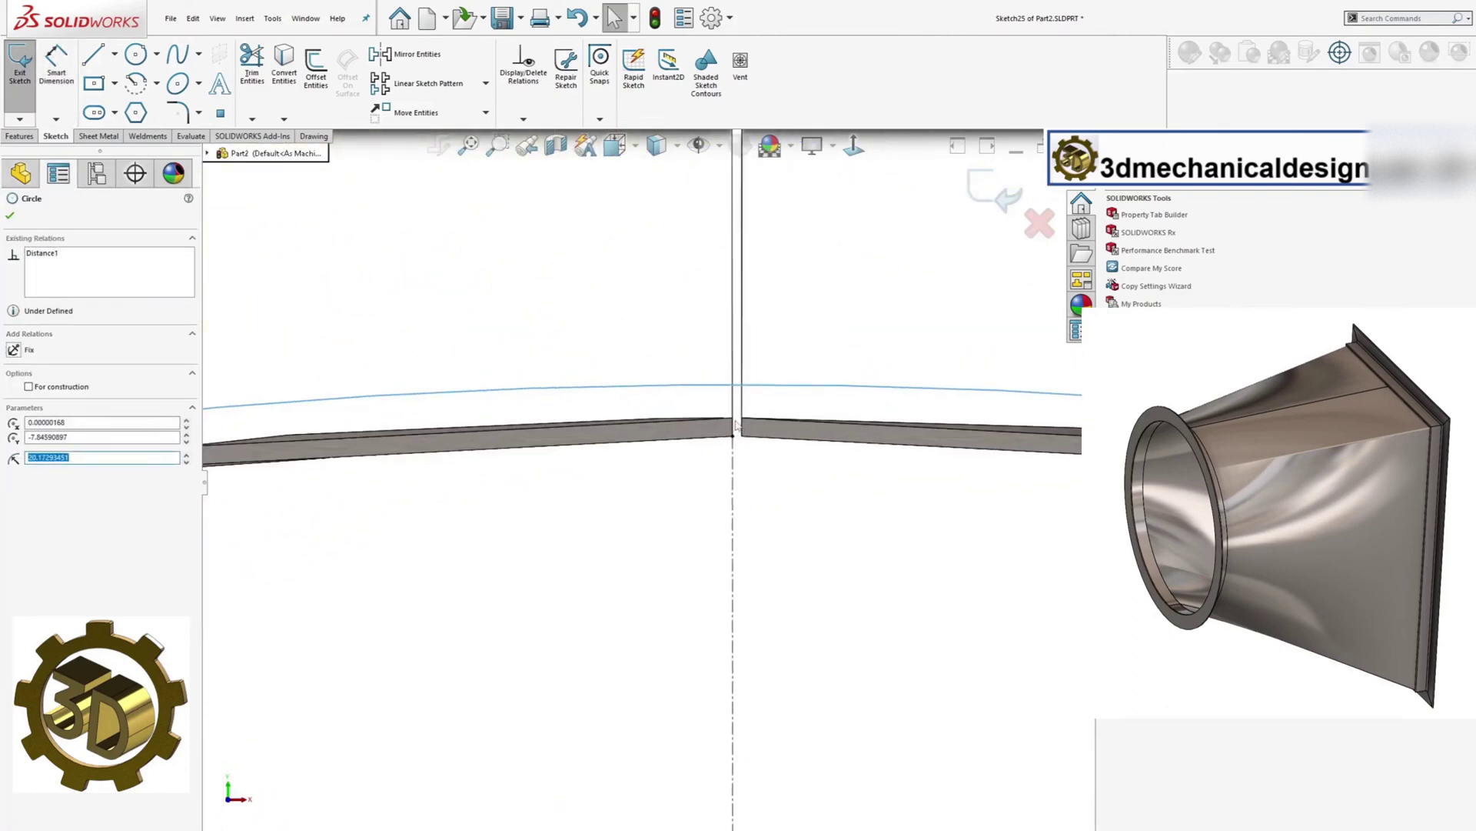
ctrl+click(733, 419)
key(Escape)
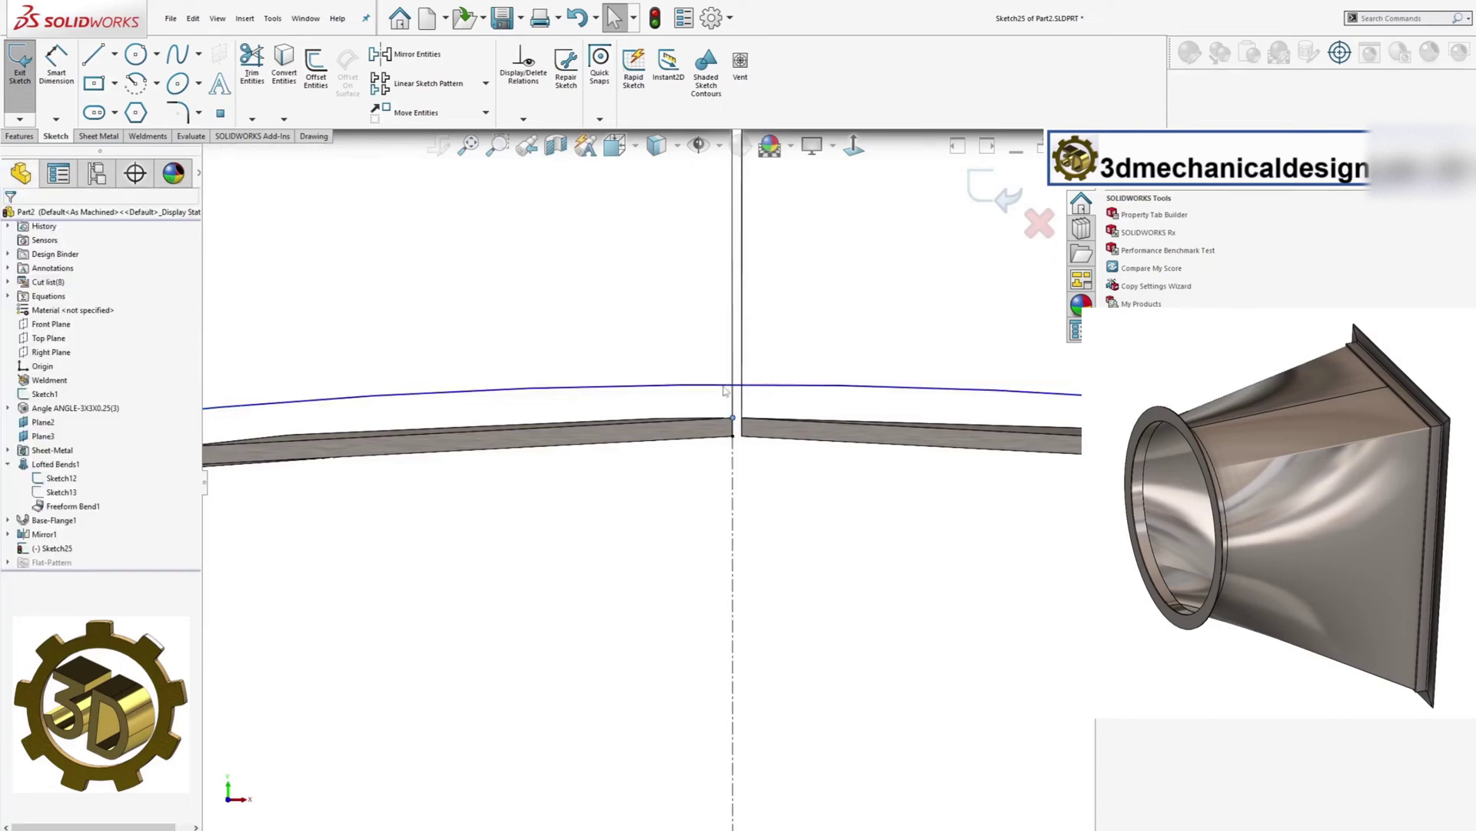
ctrl+click(723, 386)
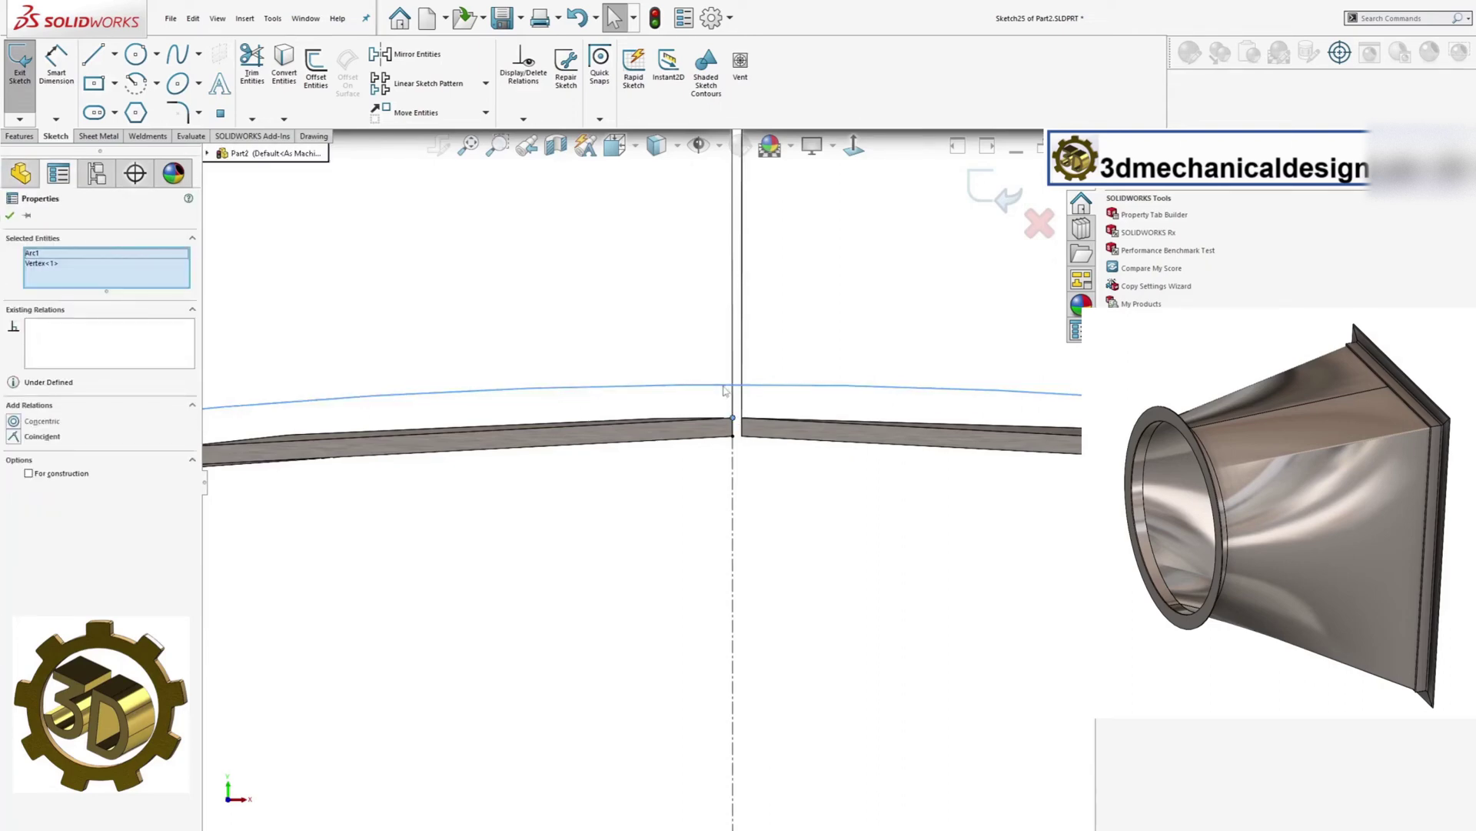
click(15, 437)
scroll(599, 567, up, 6)
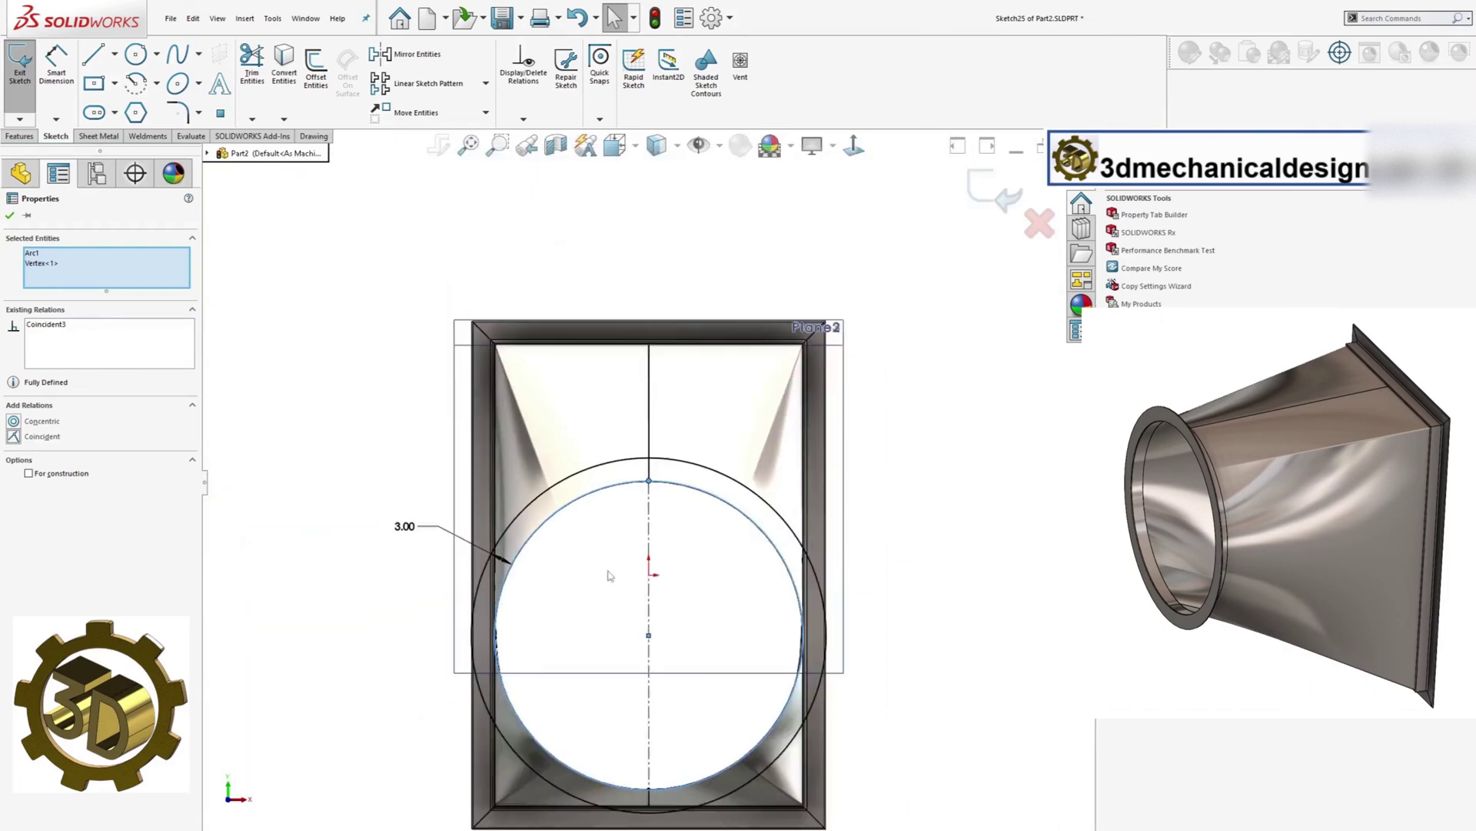
Extrude the ring profile as a boss to a blind depth of 3/16 in, without merging the result.
click(21, 137)
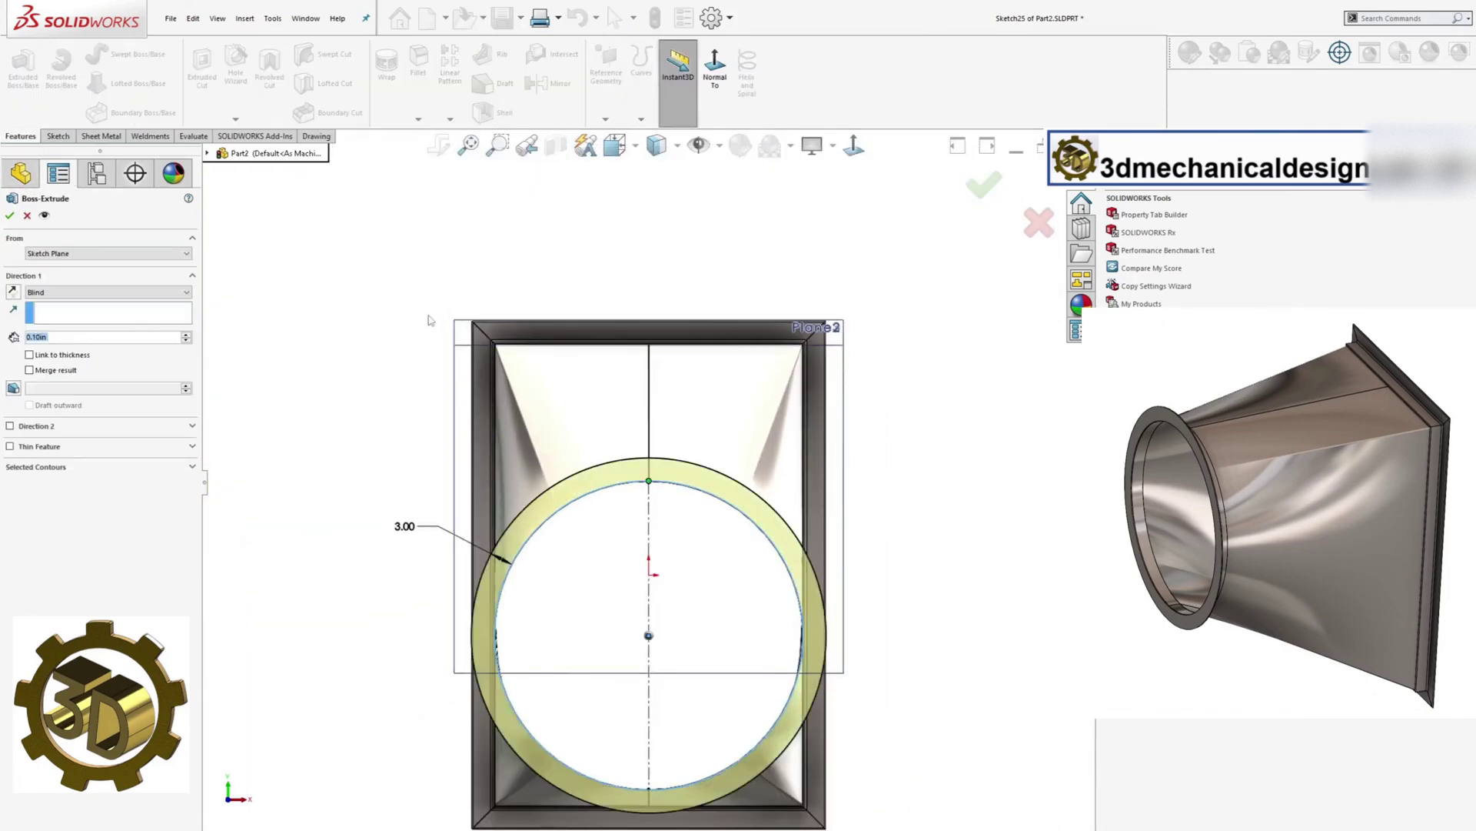
click(91, 337)
text(3/1)
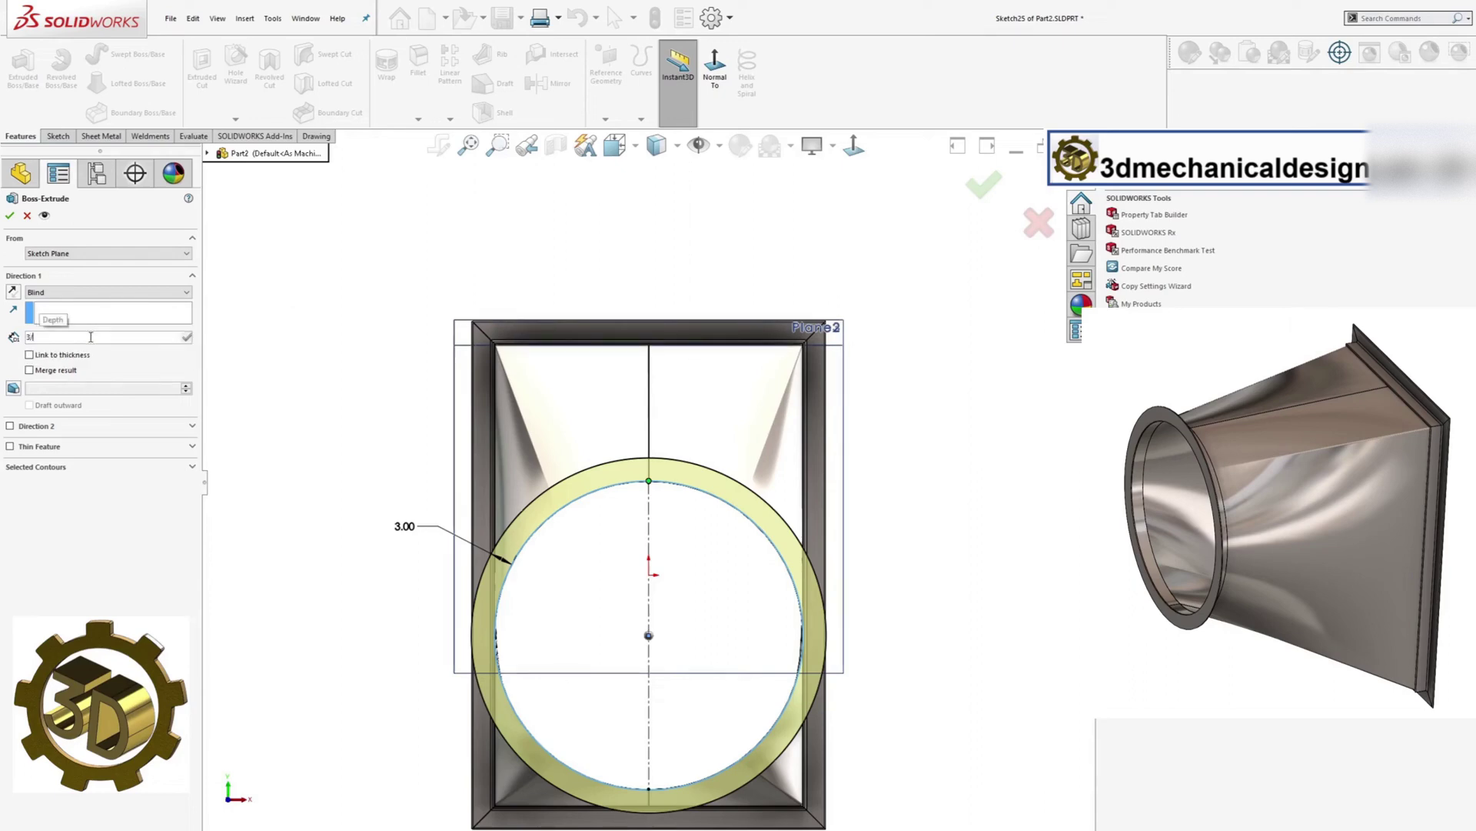
text(6)
key(Return)
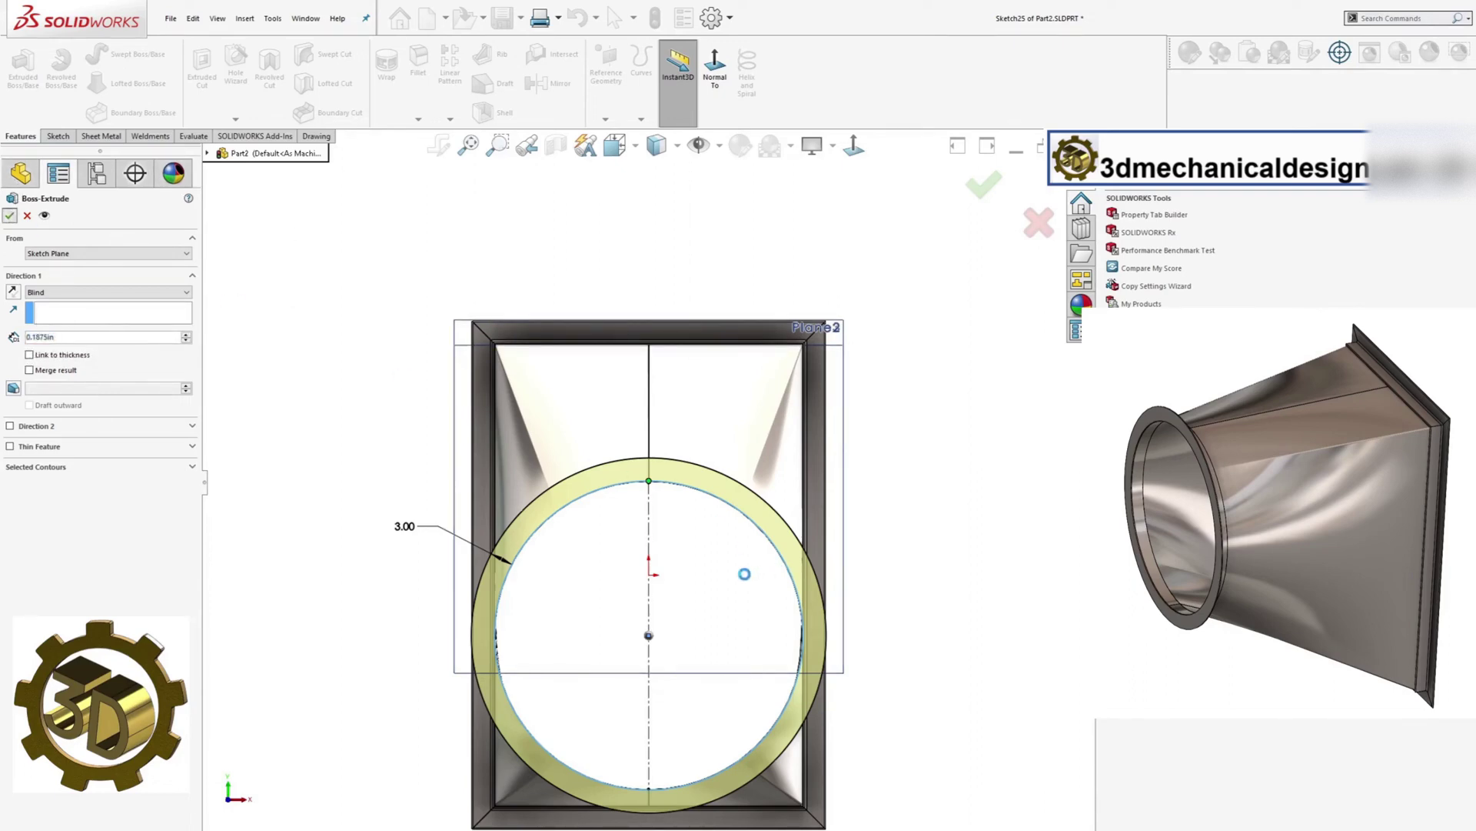
key(Return)
middle_drag(729, 560, 709, 524)
click(682, 479)
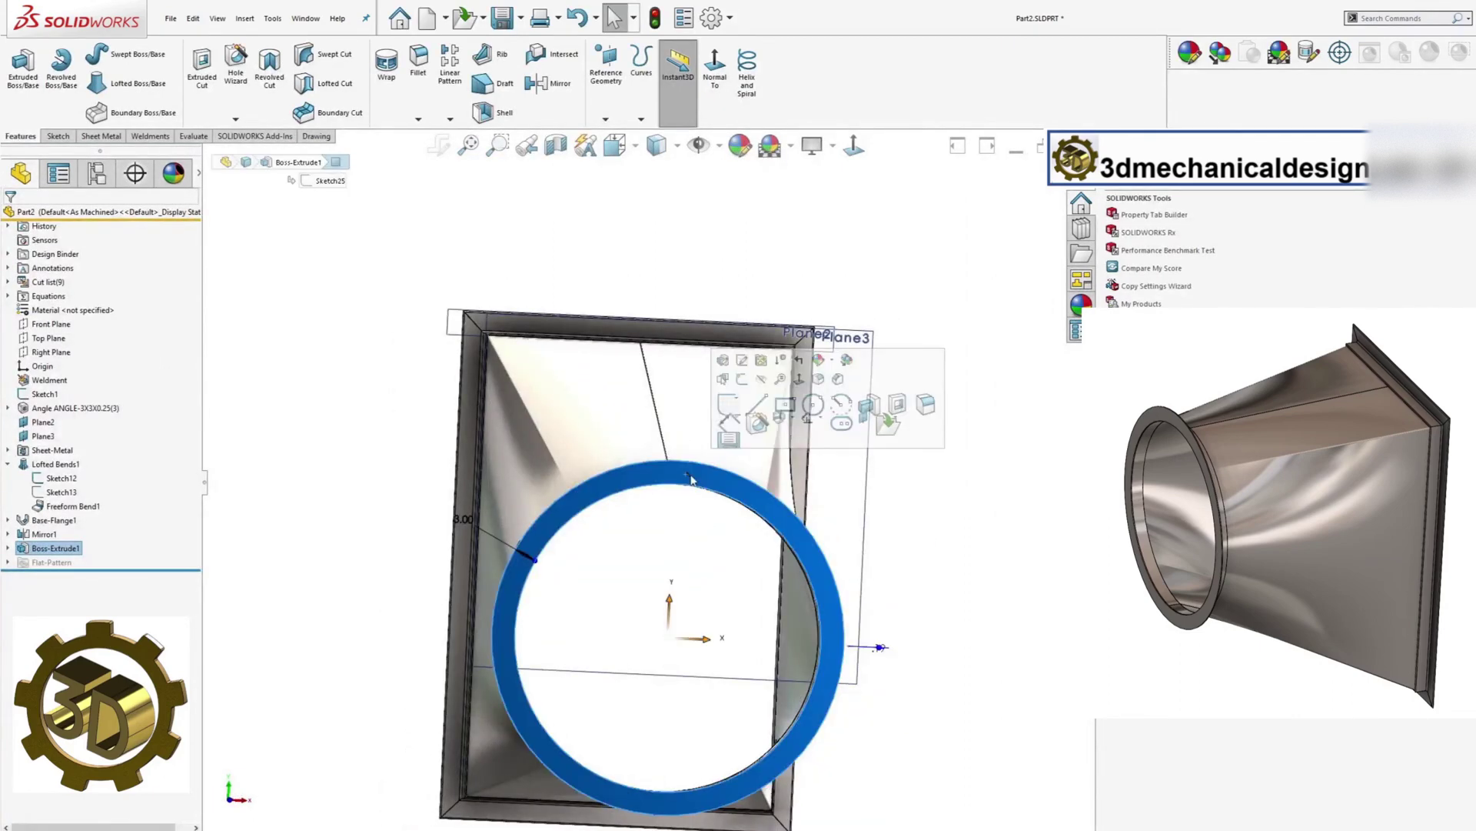
click(854, 144)
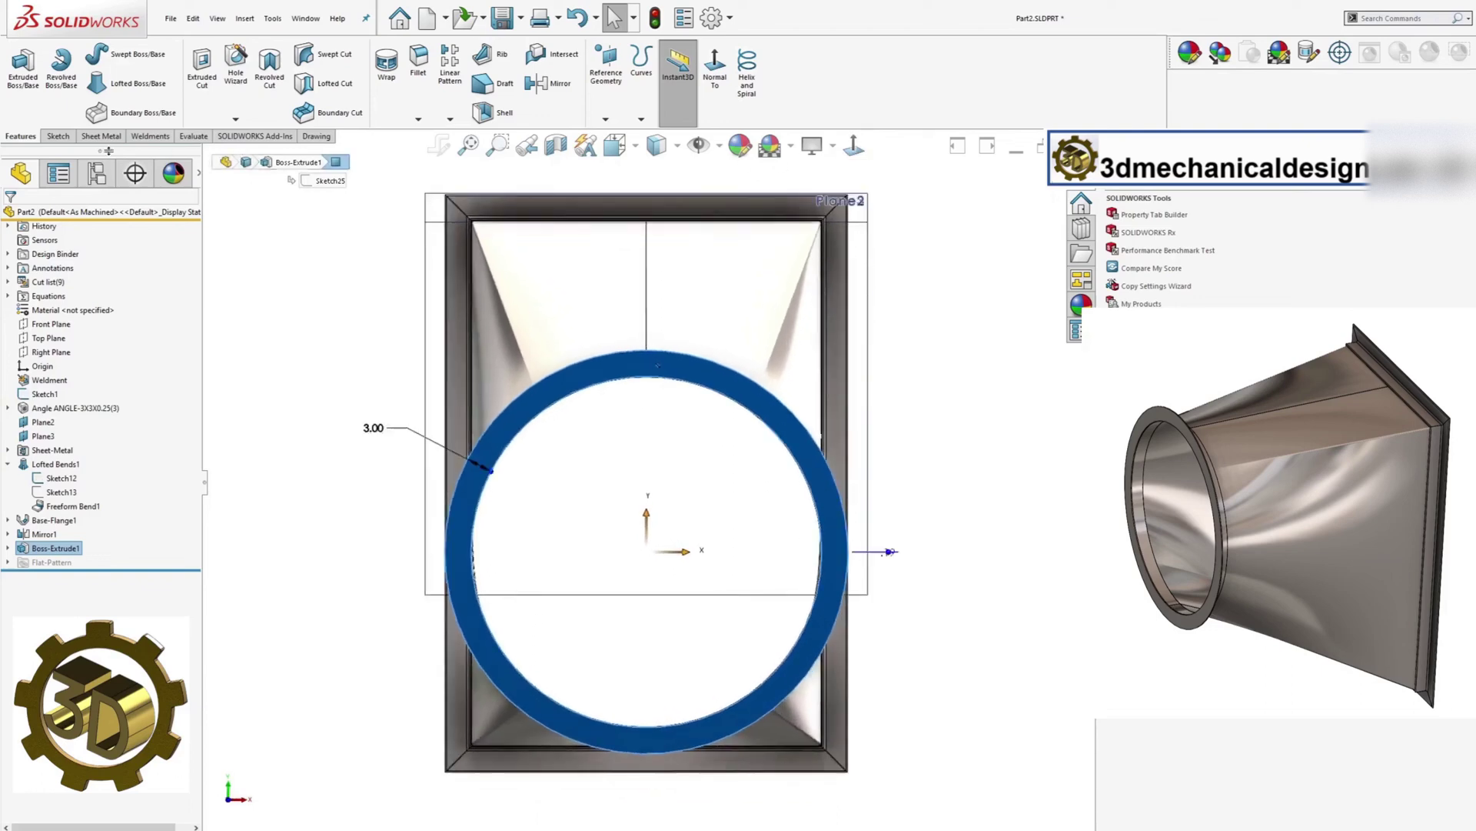
click(58, 137)
click(21, 61)
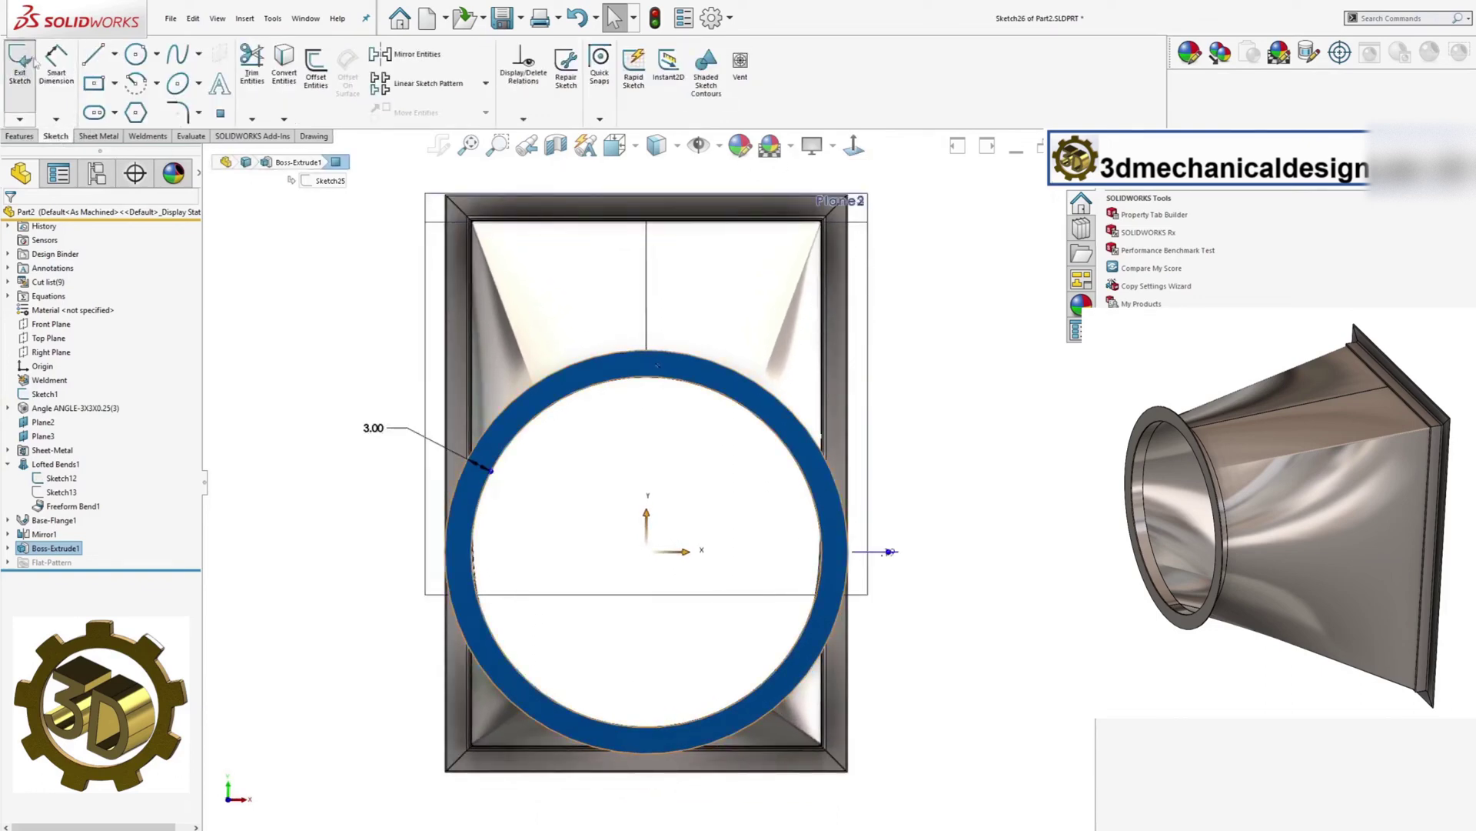
click(113, 54)
click(112, 92)
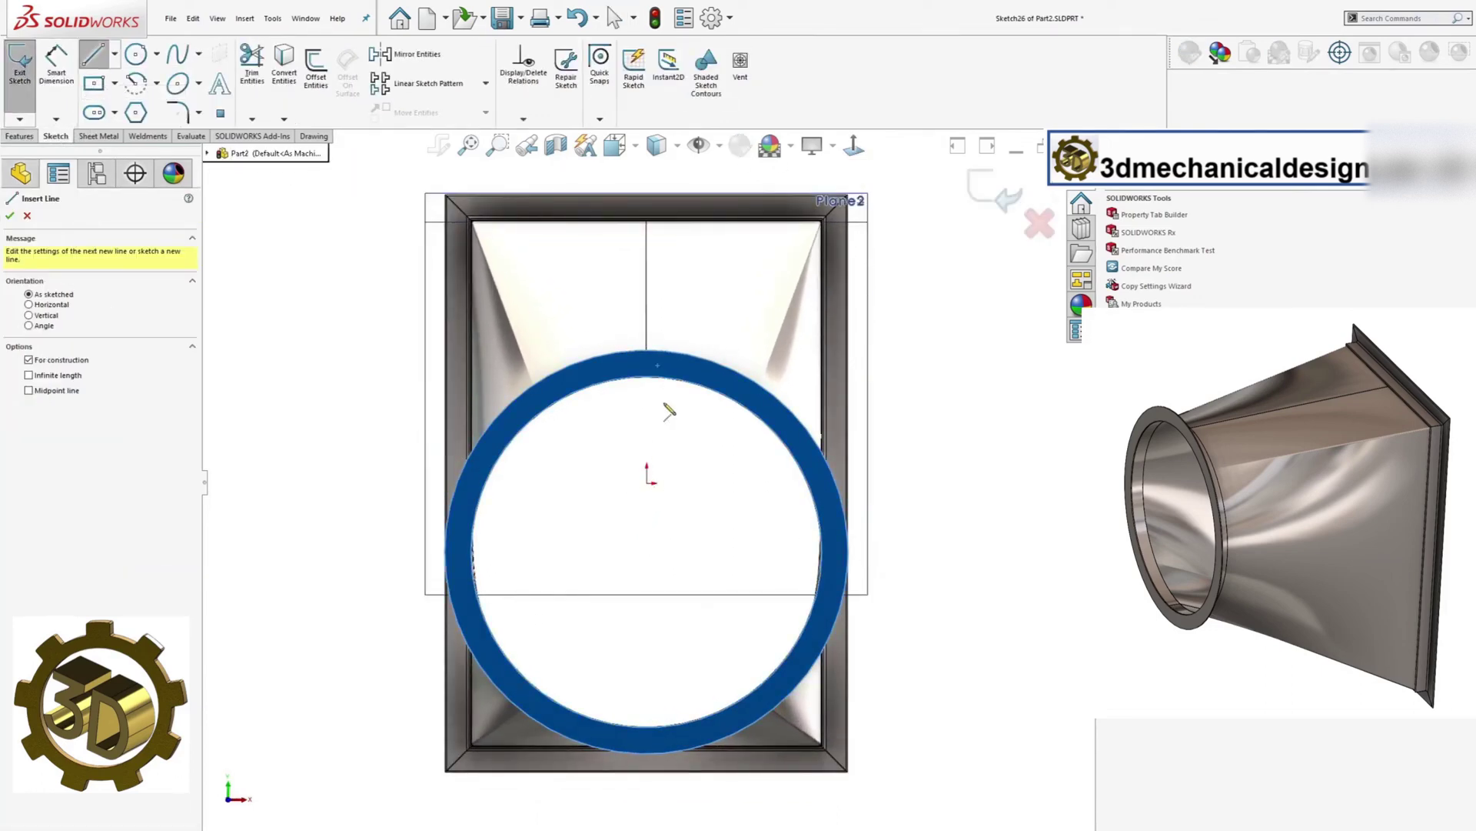
key(Escape)
Show the part's configurations and expand Default<As Machined>.
middle_drag(744, 393, 884, 339)
scroll(779, 371, up, 2)
mouse_move(778, 371)
middle_down()
mouse_move(851, 385)
mouse_move(841, 426)
middle_up()
click(97, 173)
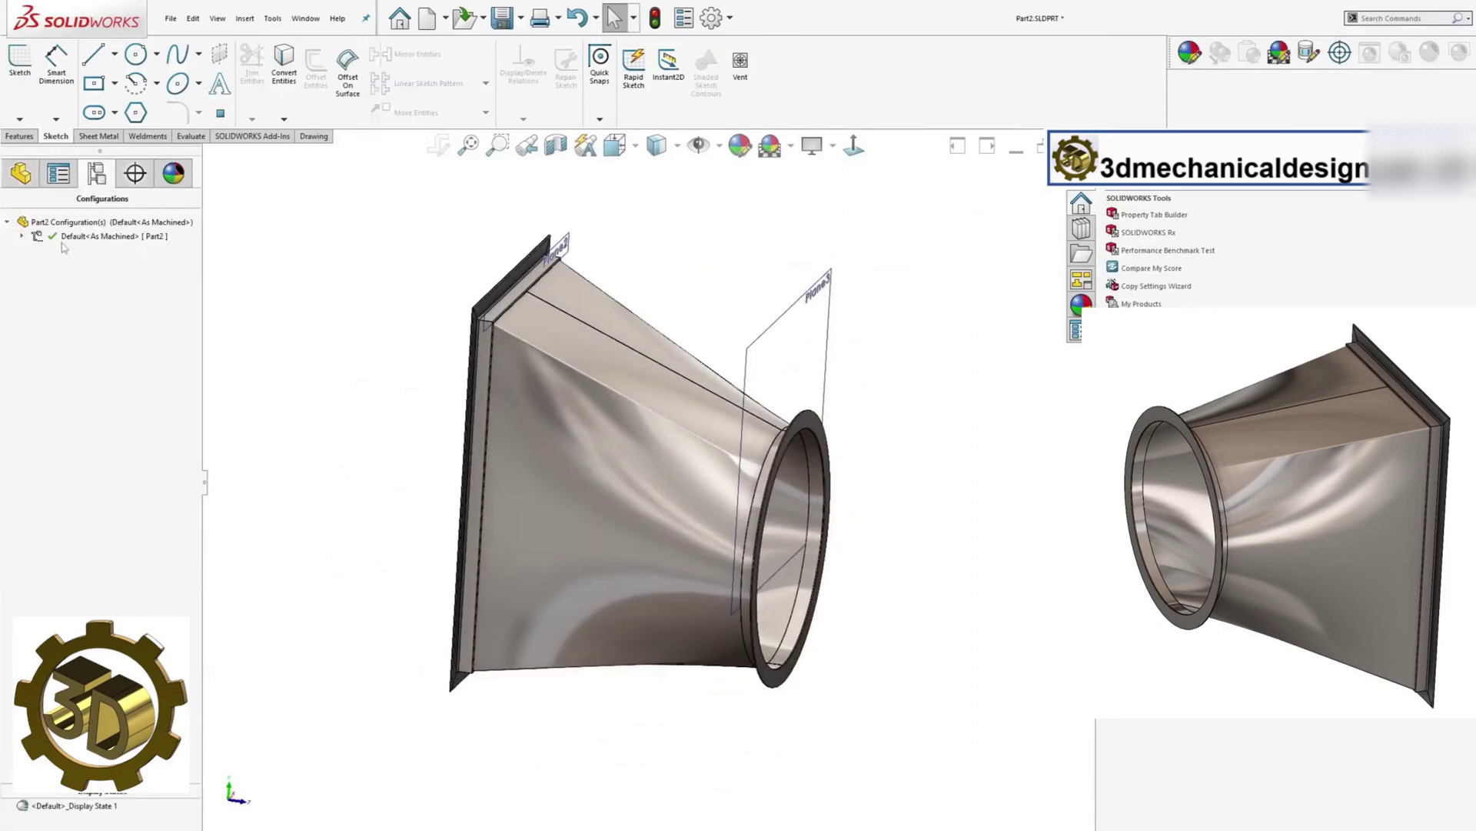
click(21, 236)
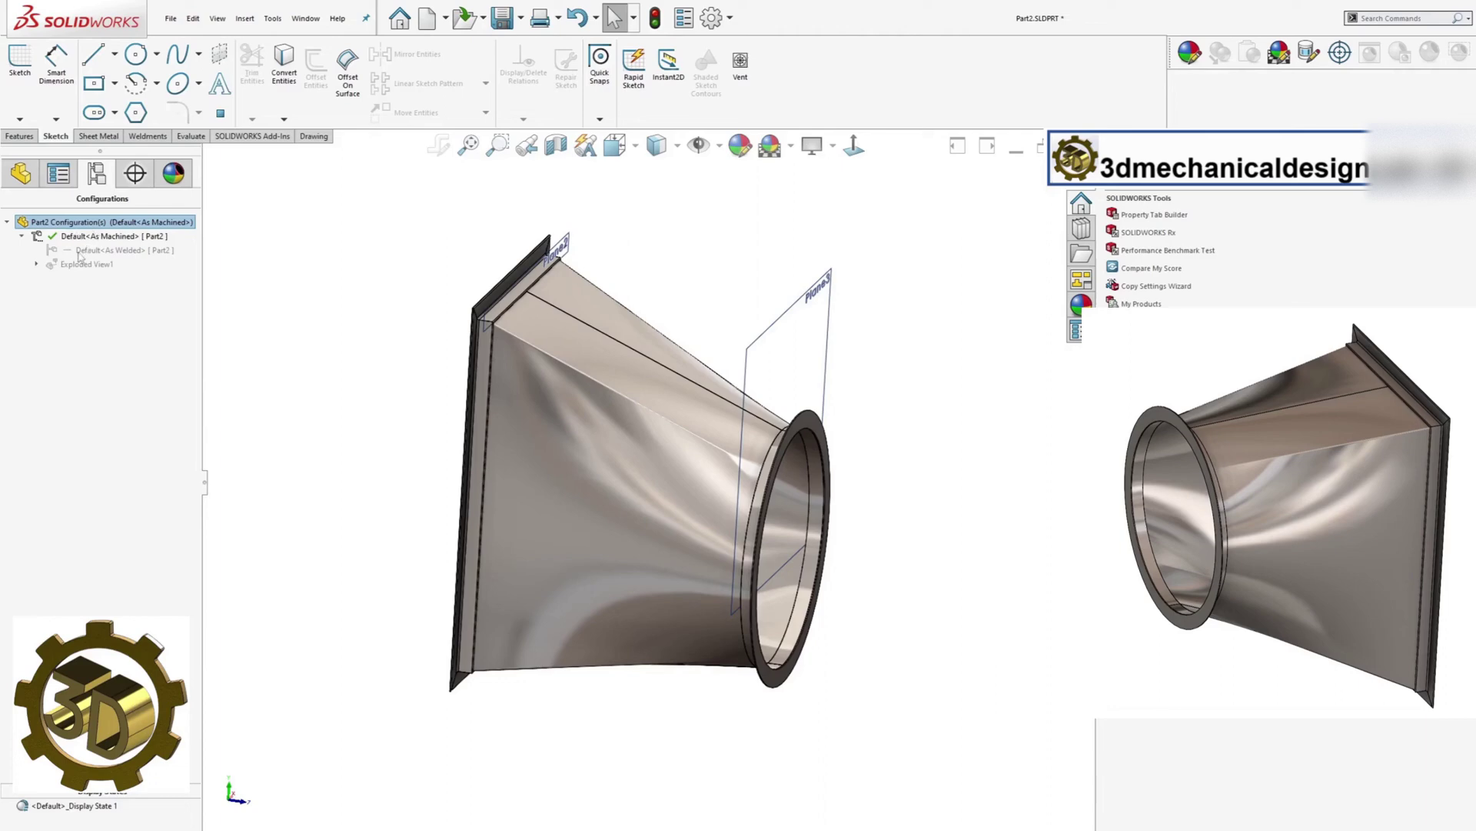
right_click(88, 227)
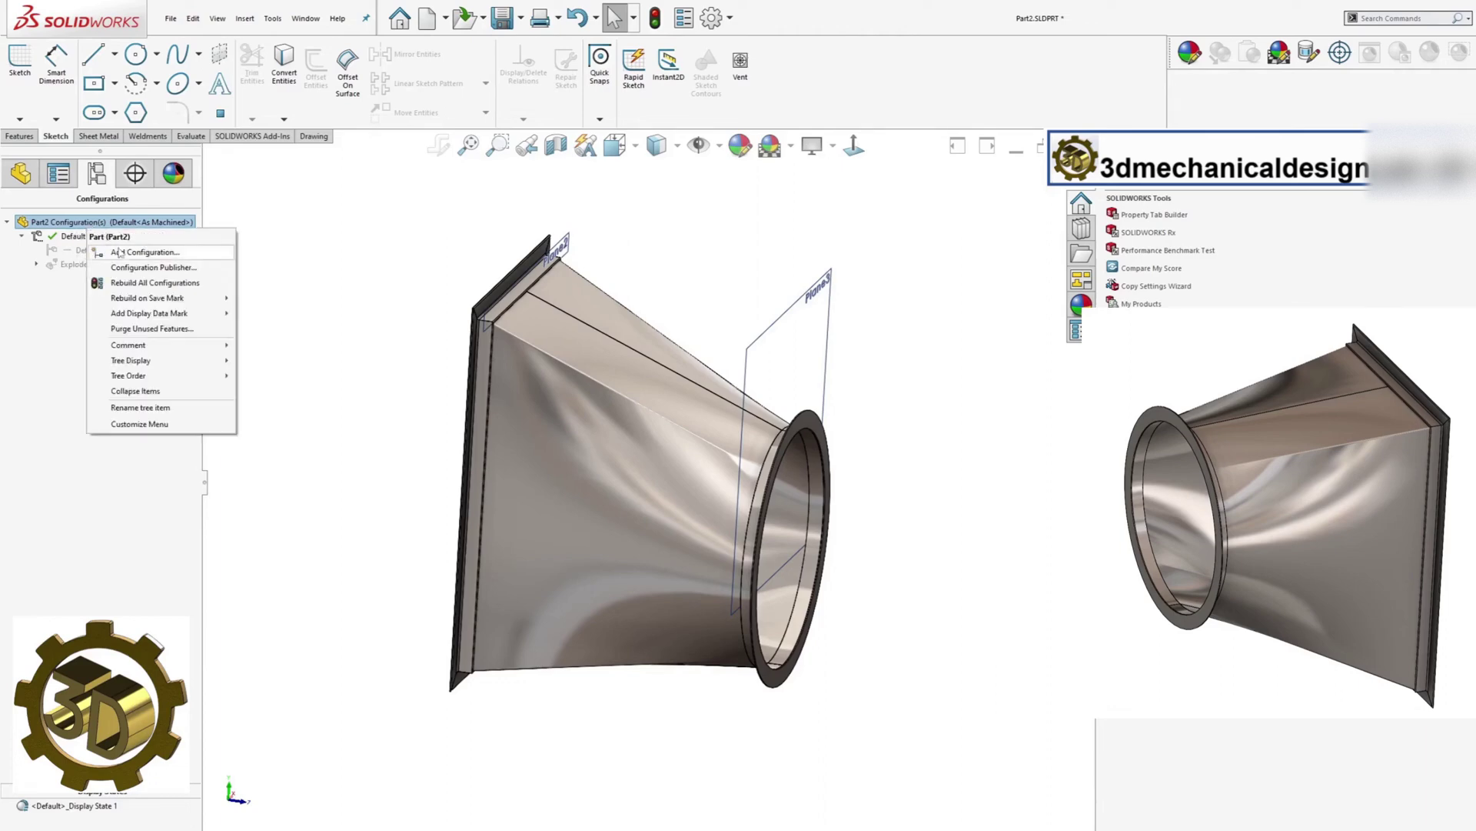
click(91, 249)
click(27, 216)
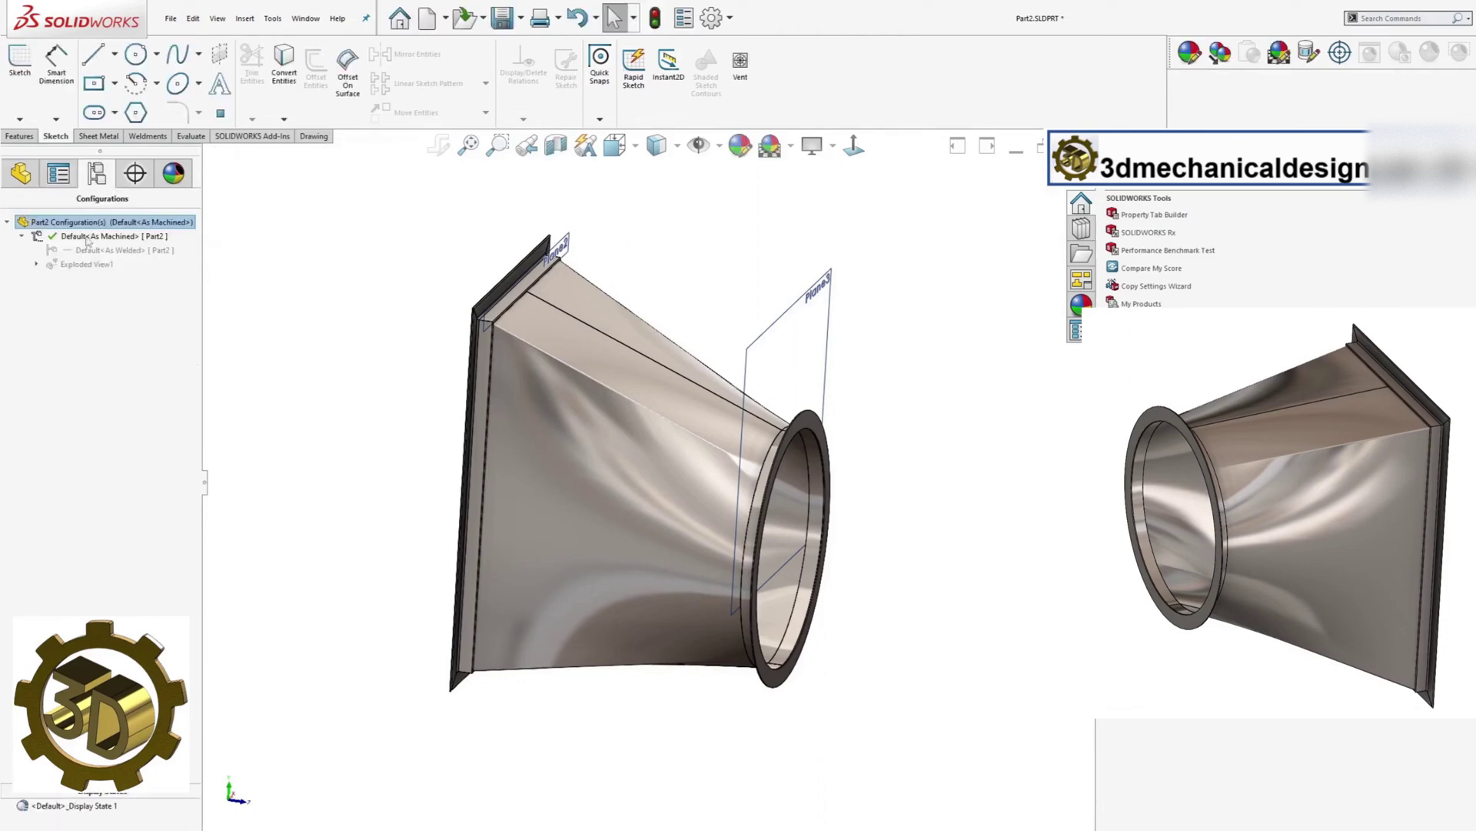
right_click(86, 265)
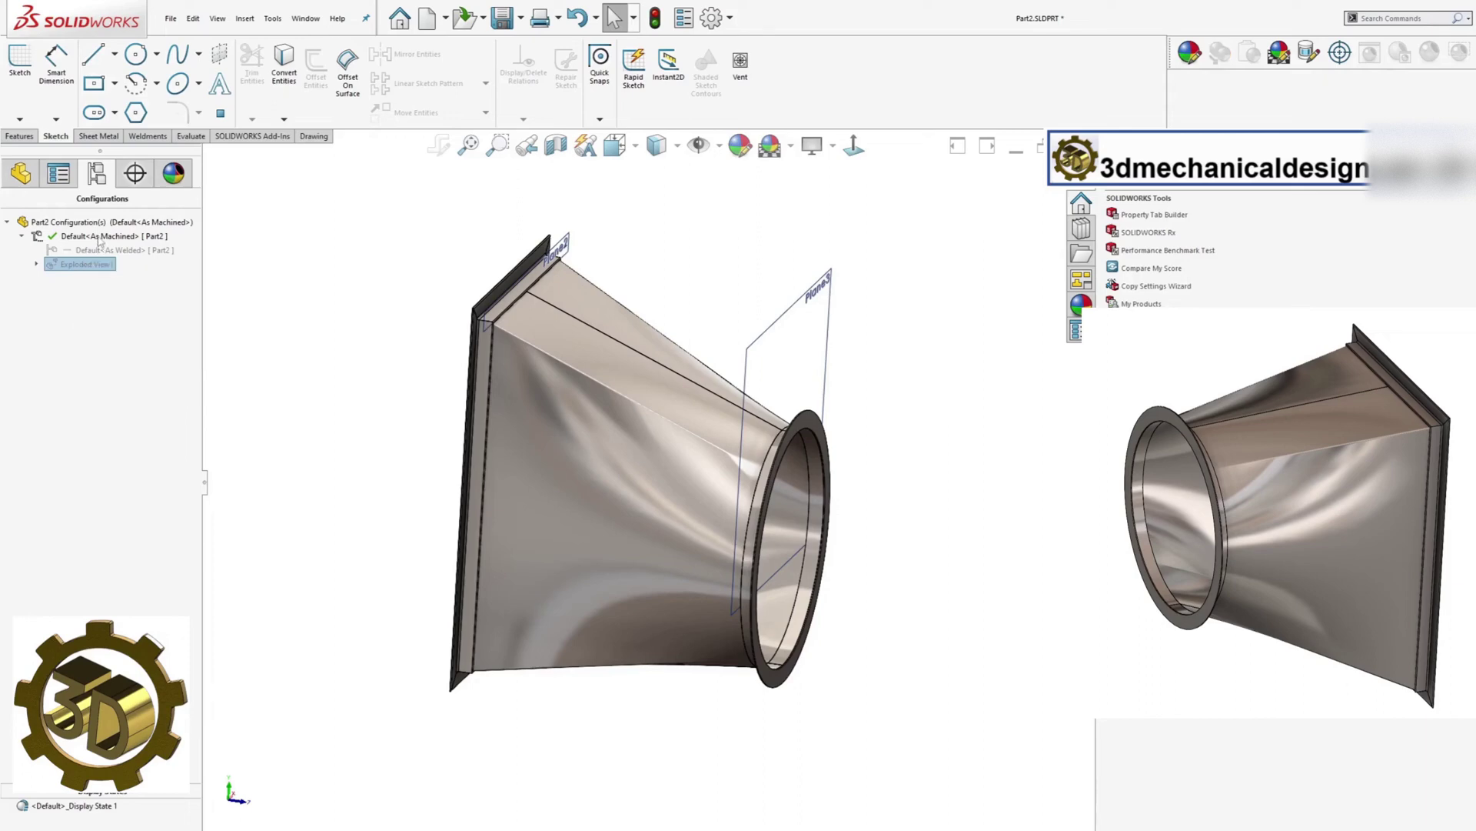
Start an exploded view for Default<As Machined> and move the four angle frame members about 11.28 in along Z, away from the transition.
right_click(98, 237)
click(143, 247)
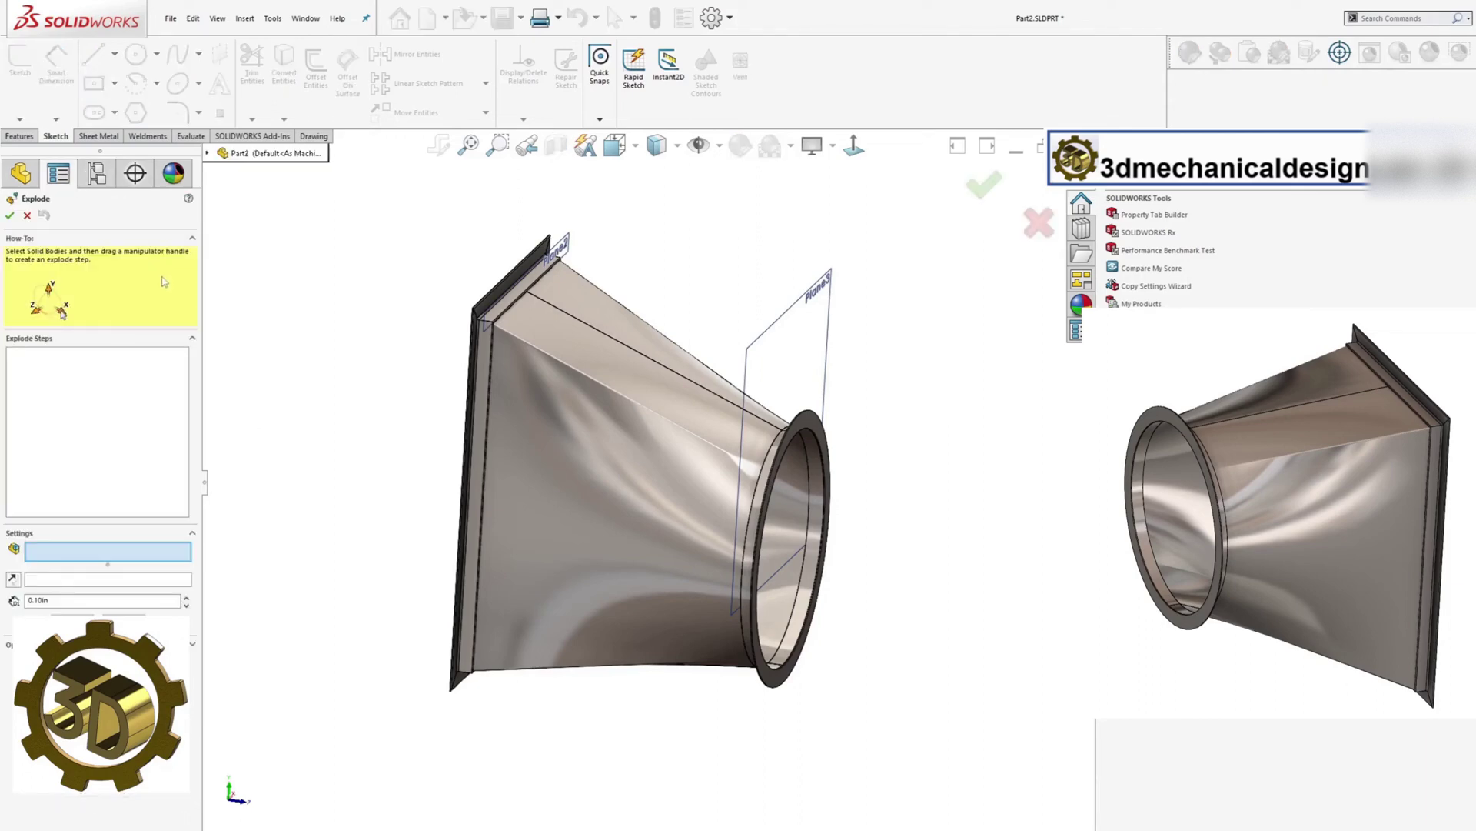
click(503, 292)
click(485, 350)
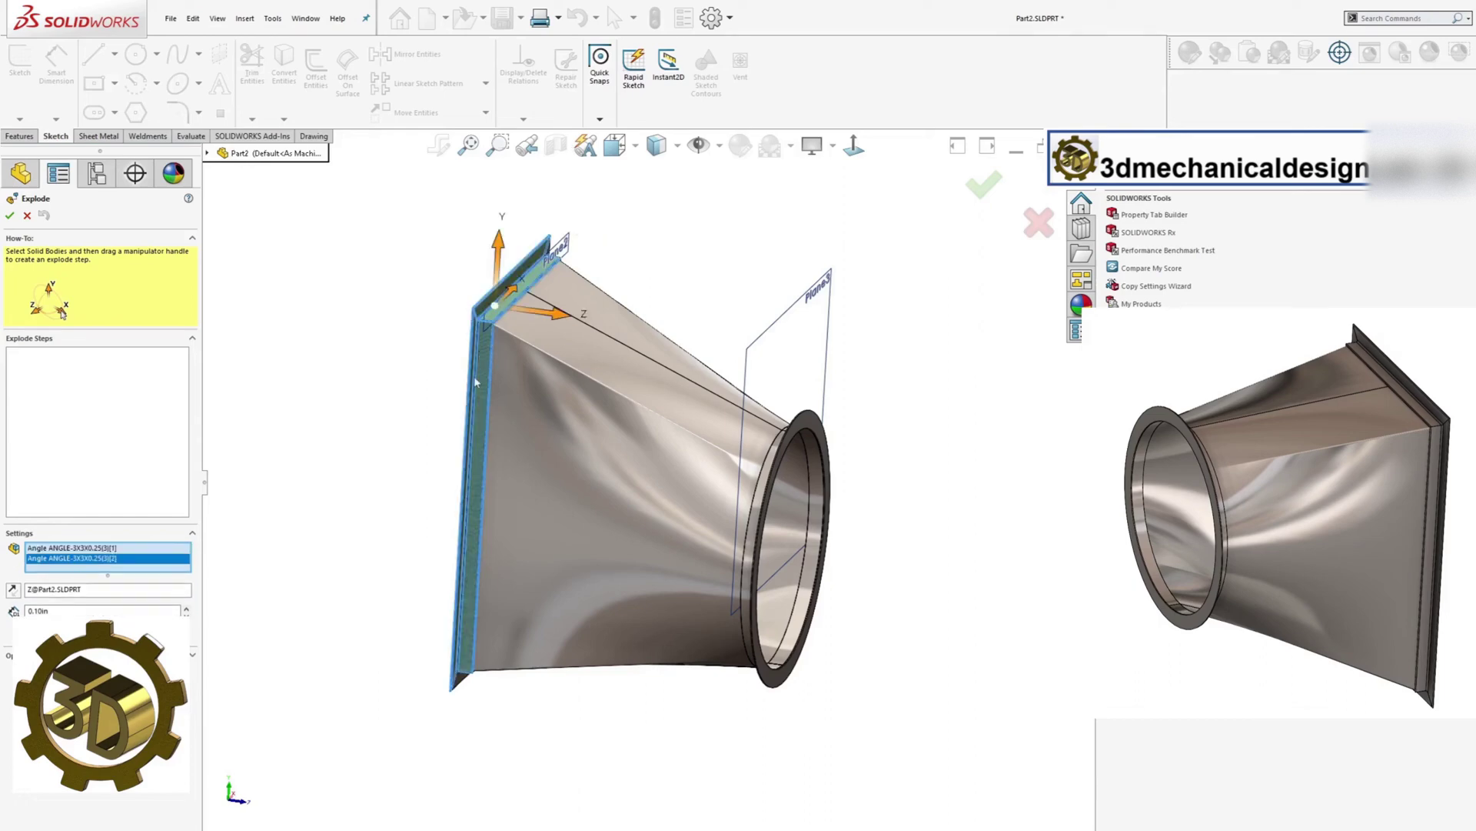
middle_drag(474, 376, 617, 345)
click(626, 336)
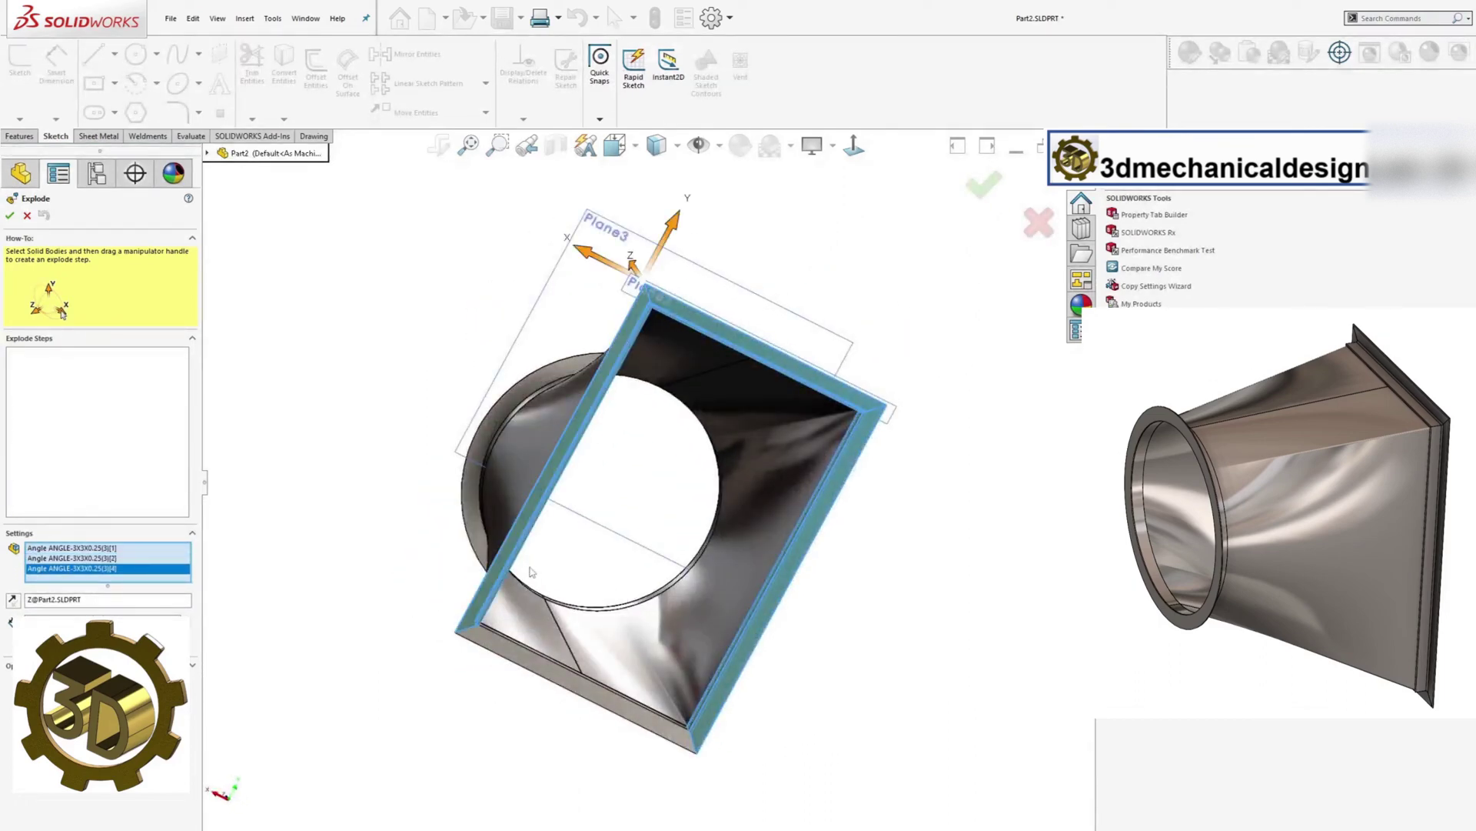
click(515, 652)
middle_drag(510, 638, 648, 632)
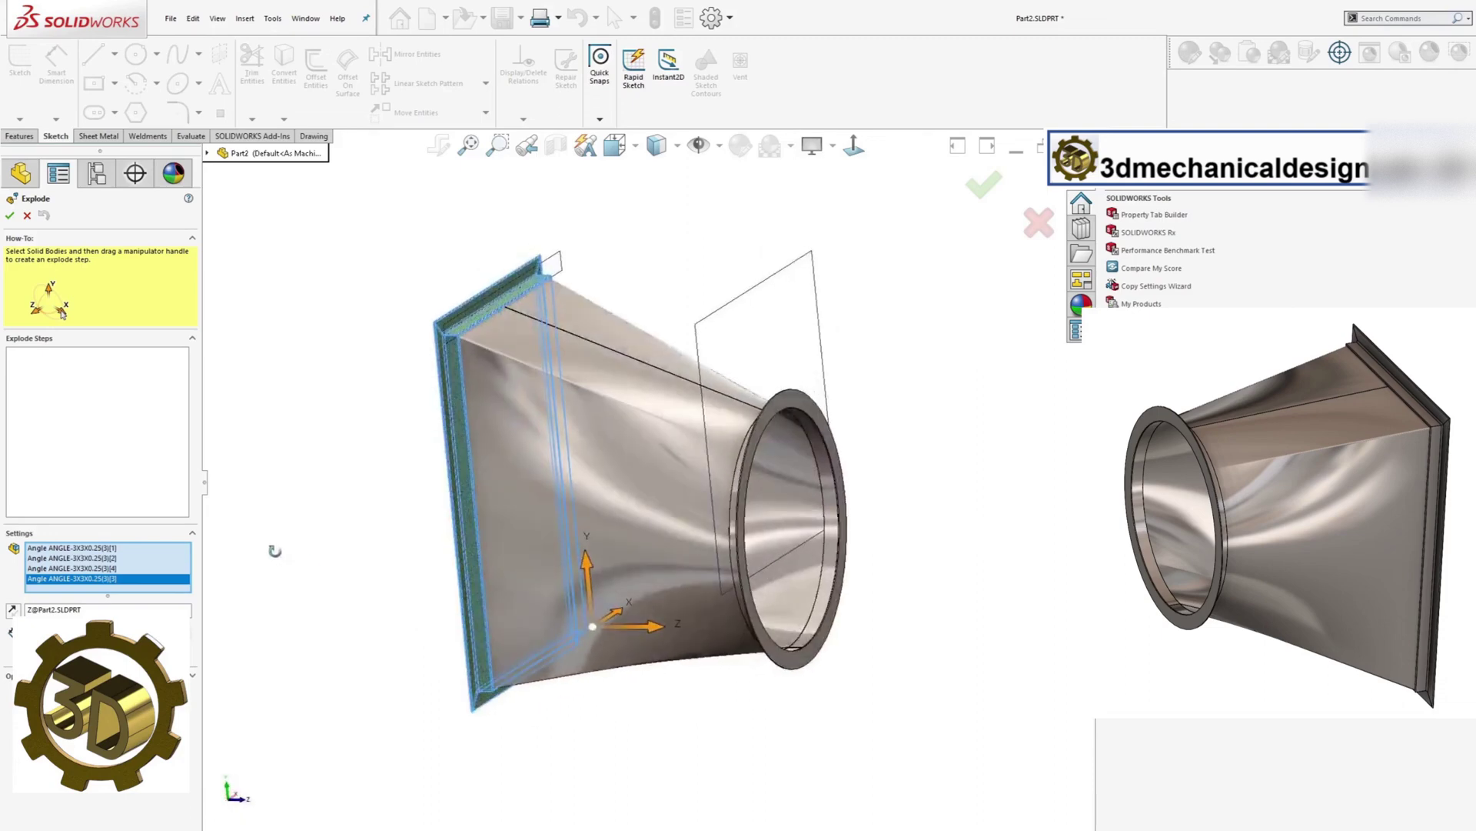
drag(648, 632, 585, 630)
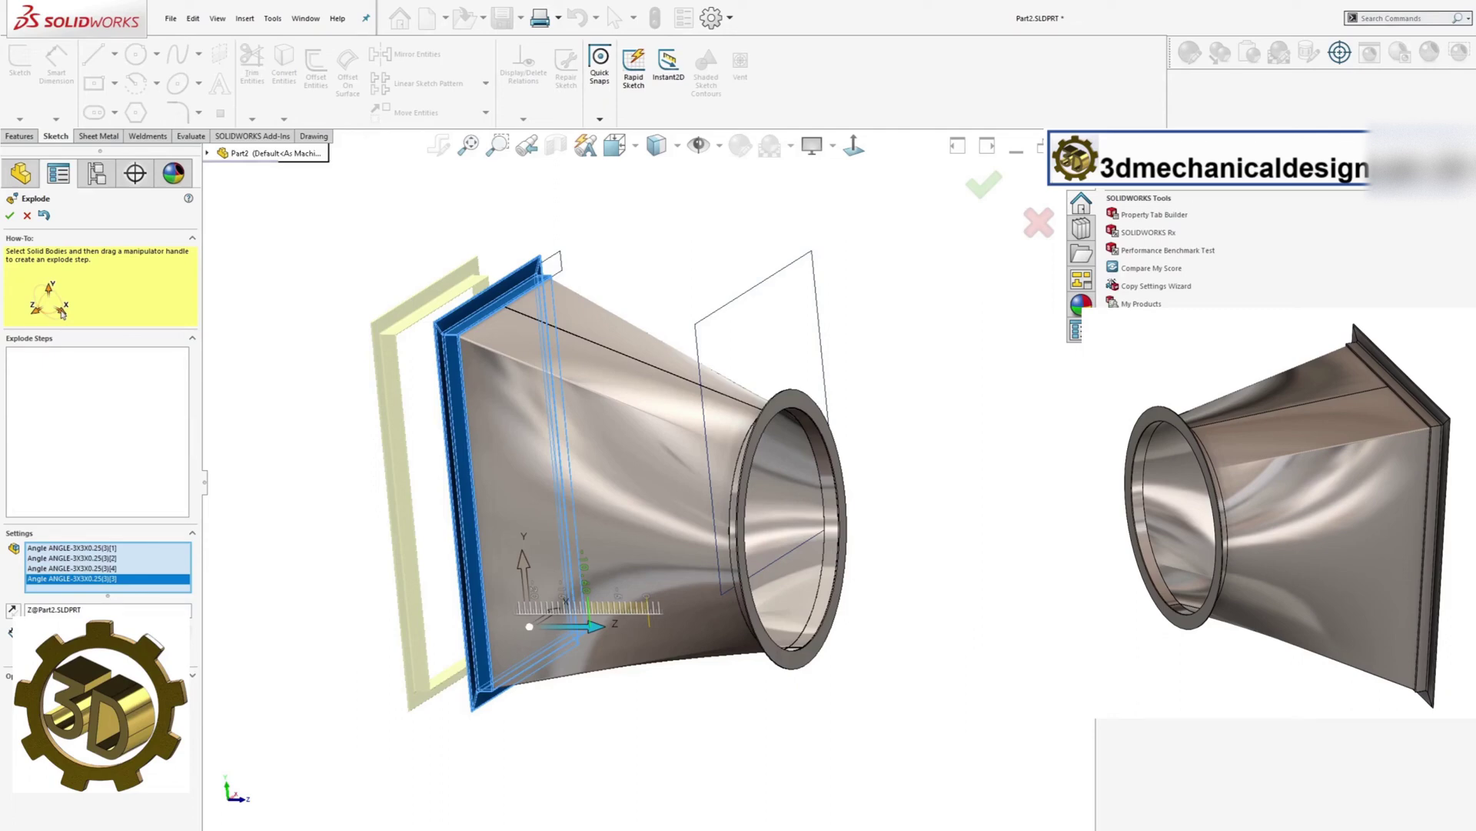
drag(588, 627, 585, 627)
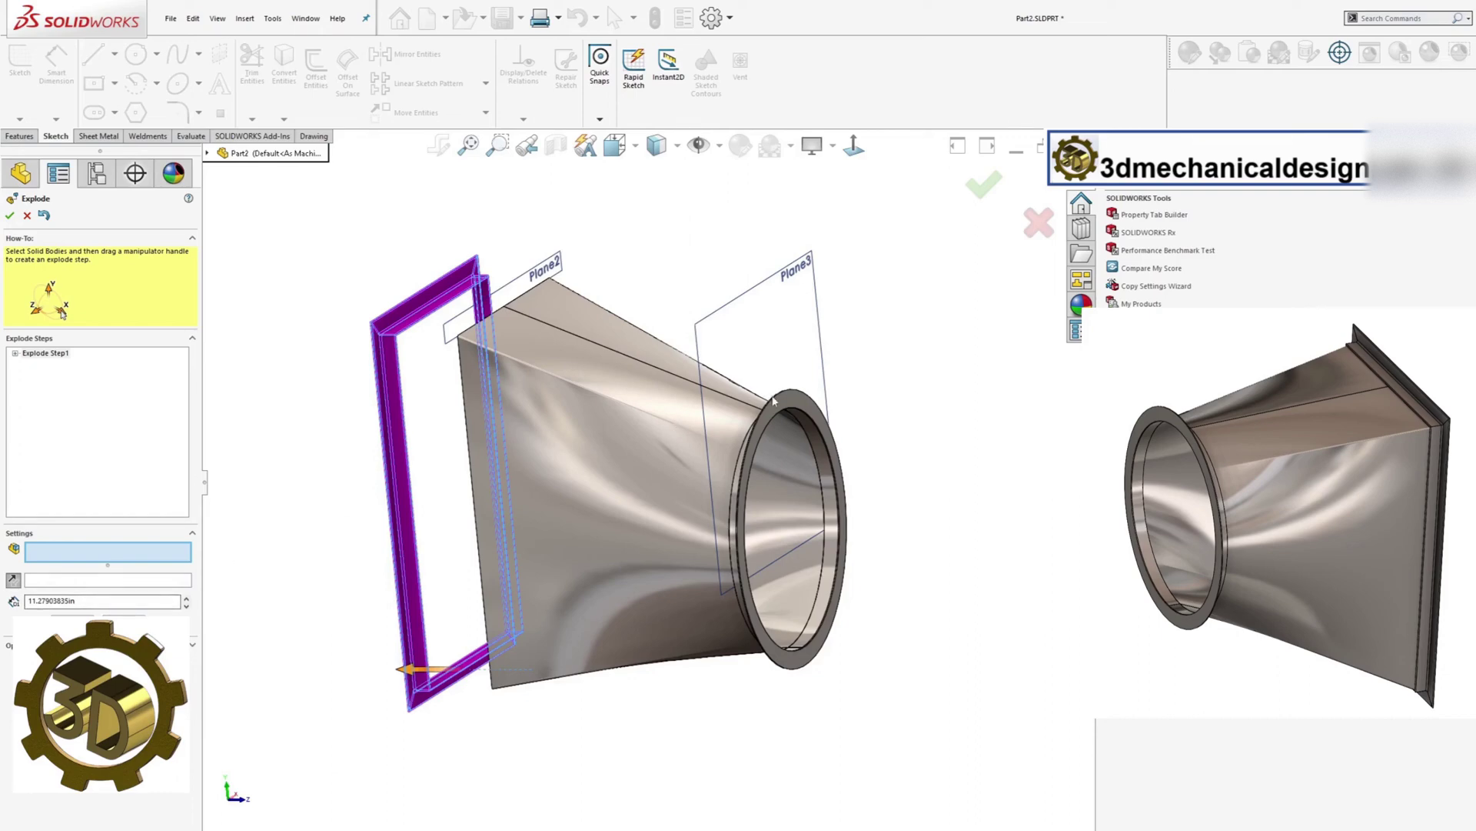
Add an explode step moving the Lofted Bends1 body about 12.1 in outward in the negative X direction.
click(582, 380)
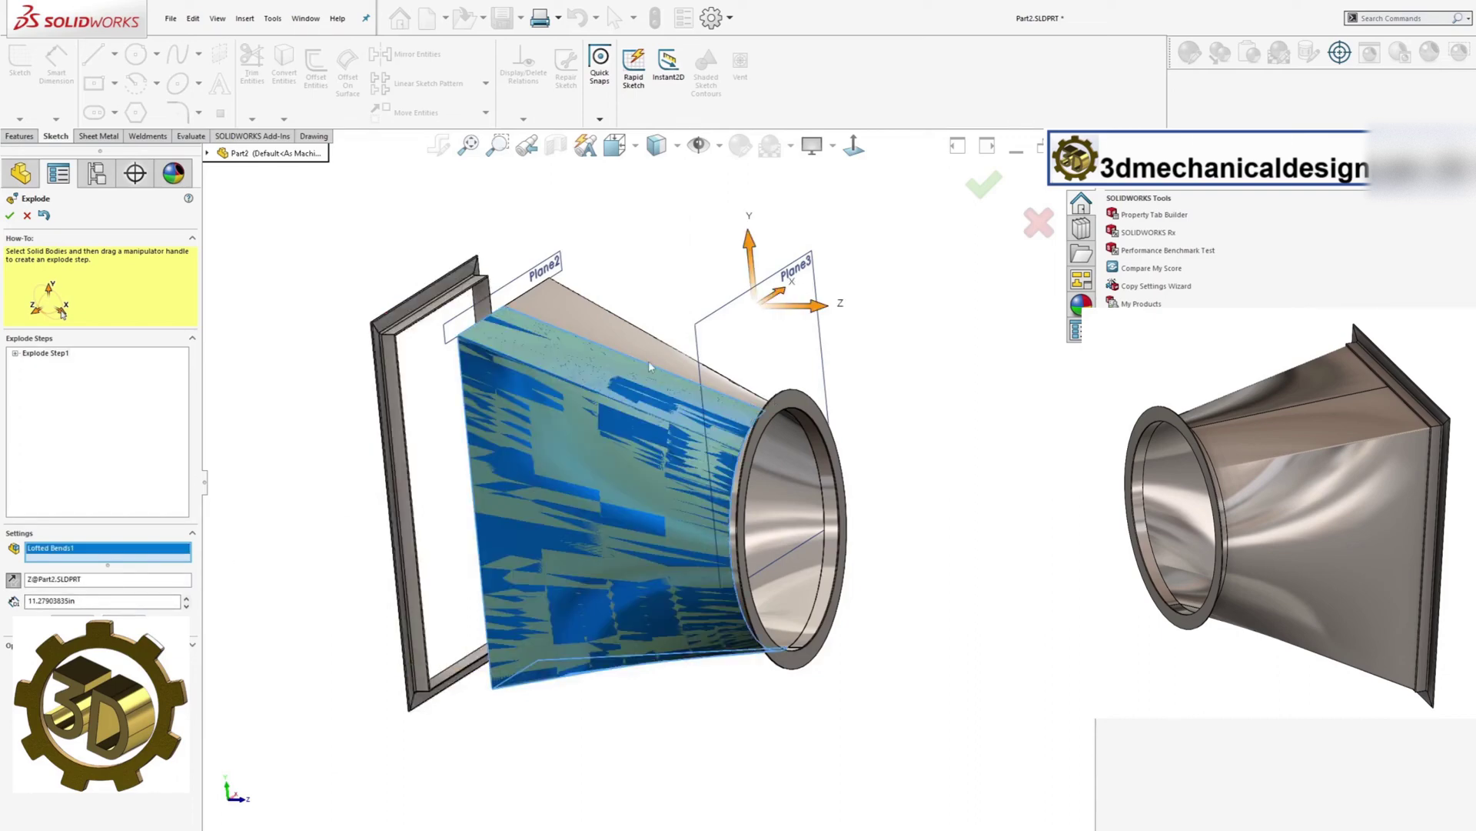
drag(781, 298, 744, 335)
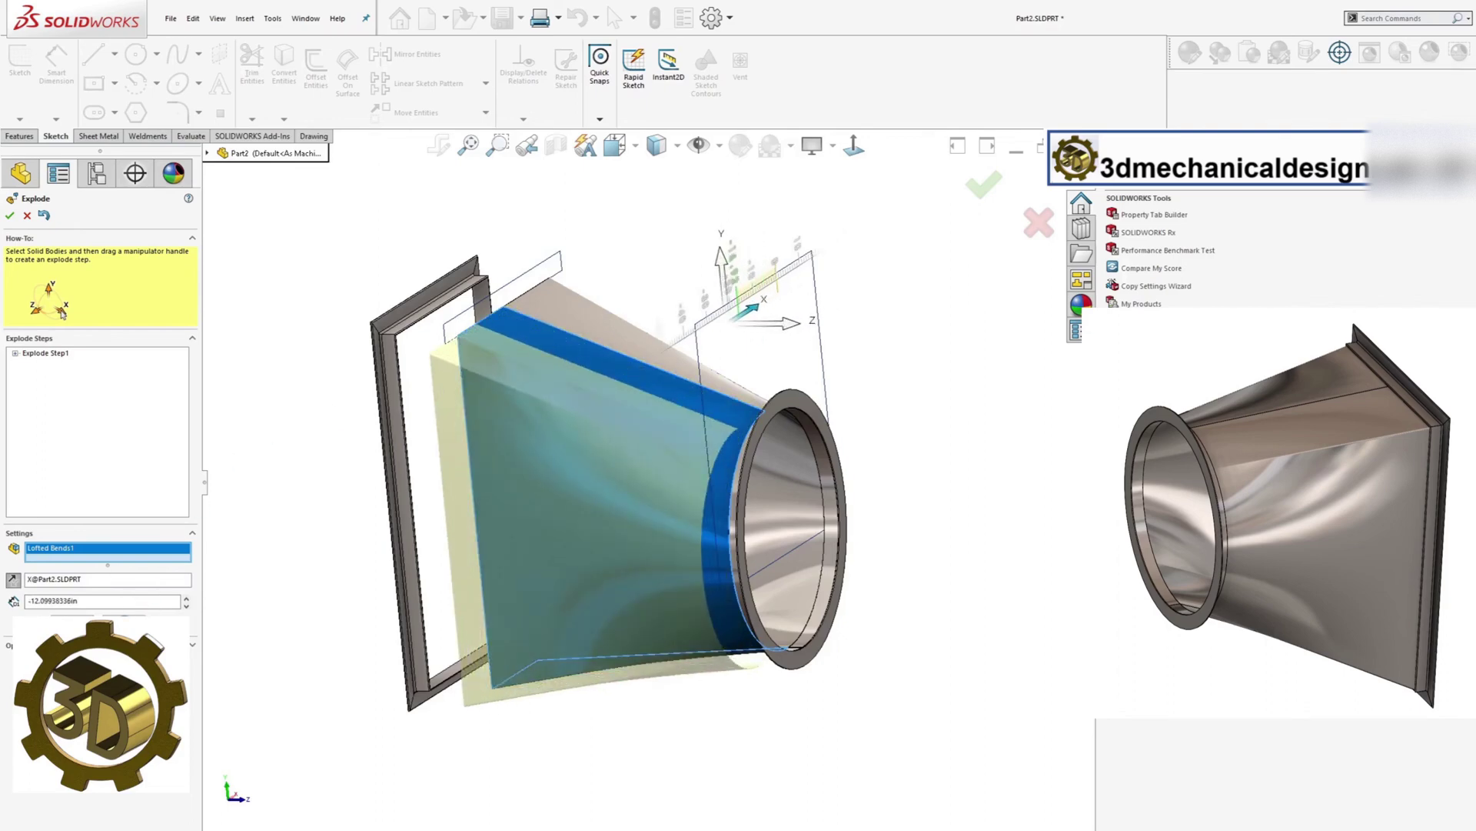
click(123, 618)
middle_drag(755, 486, 793, 500)
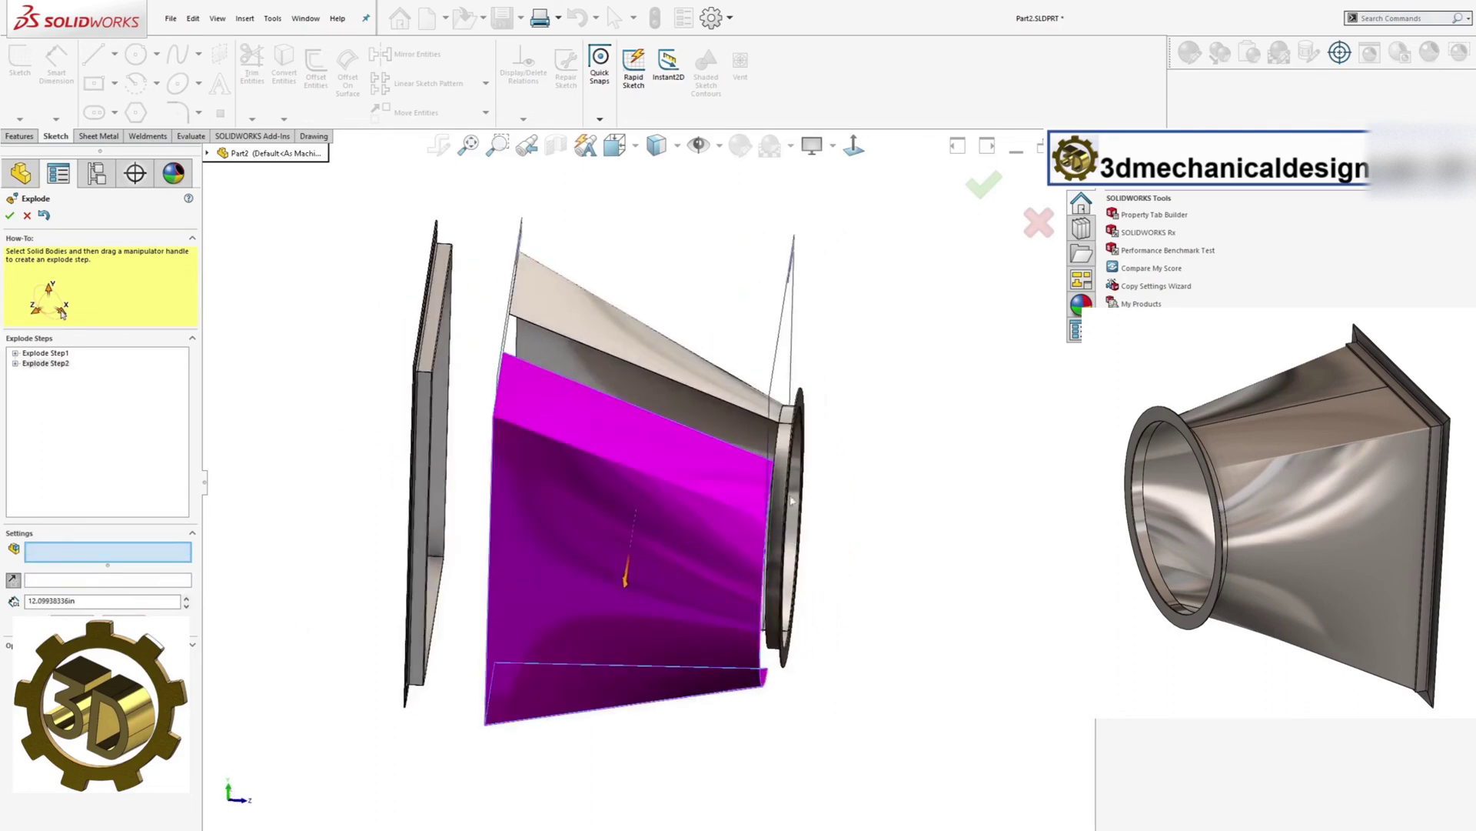
Add an explode step moving the Base-Flange1 and Mirror1[1] bodies about 12.85 in outward along X.
click(786, 451)
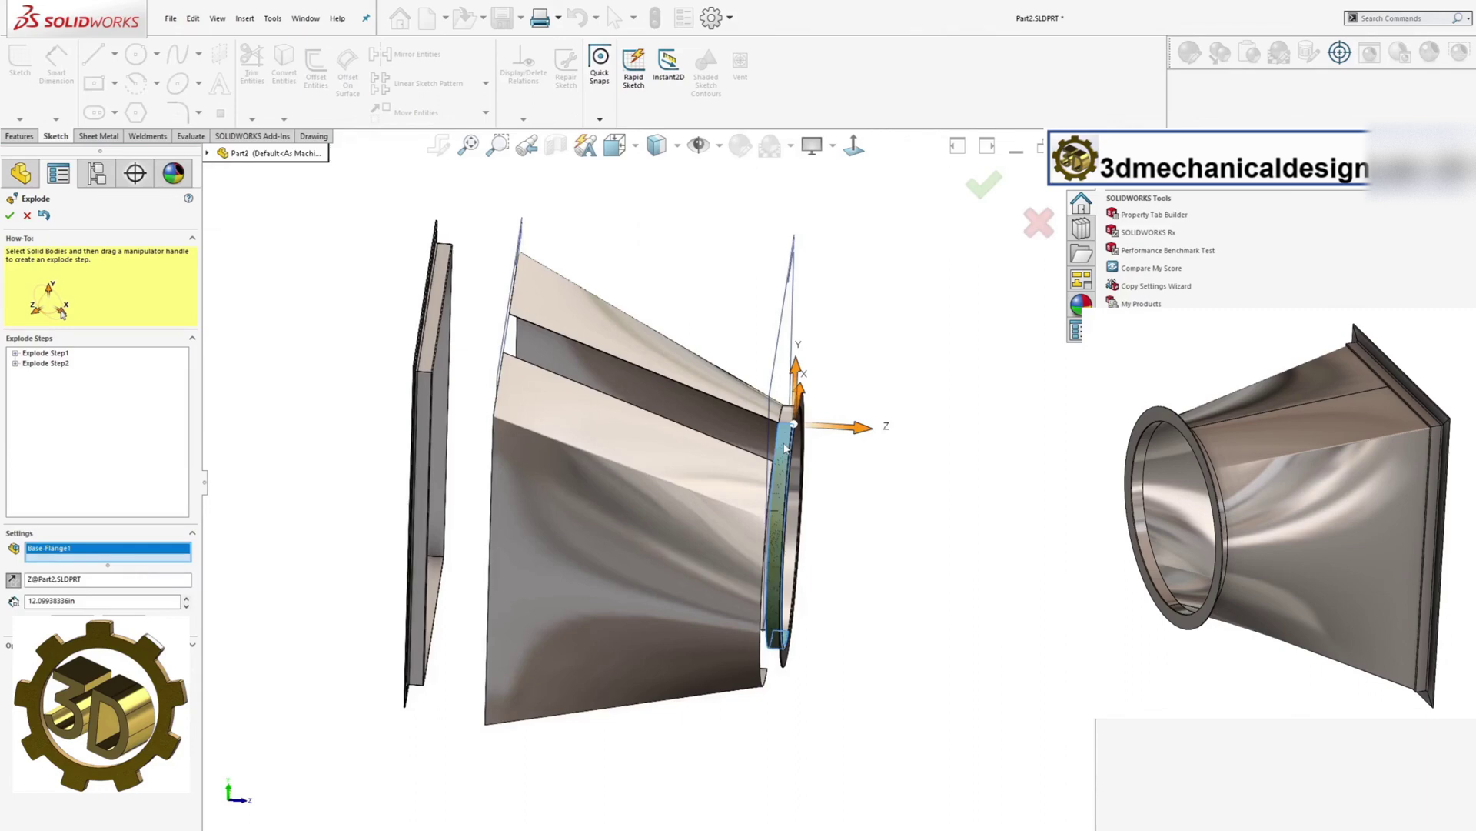
click(613, 333)
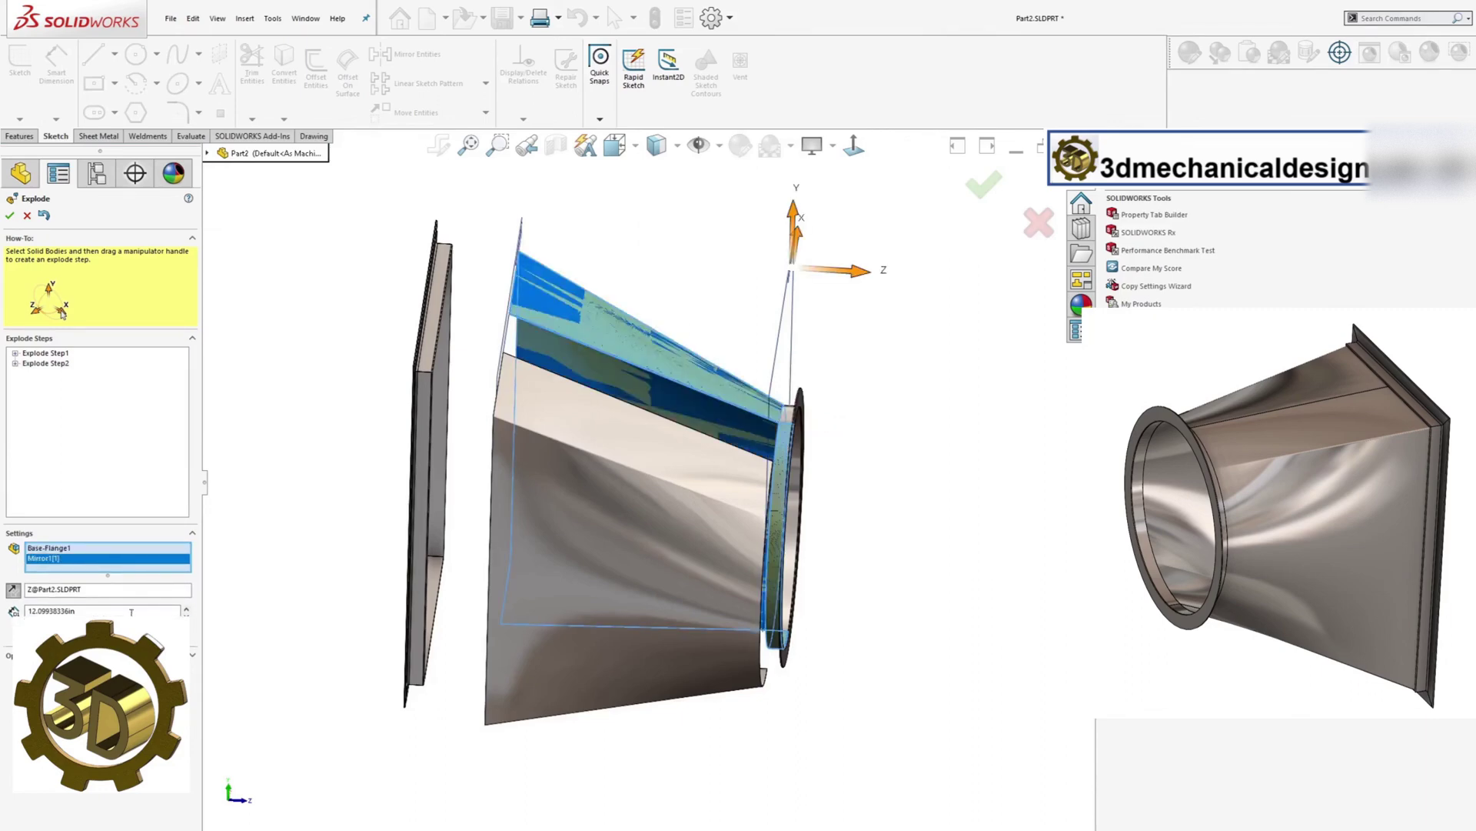
middle_drag(485, 469, 798, 316)
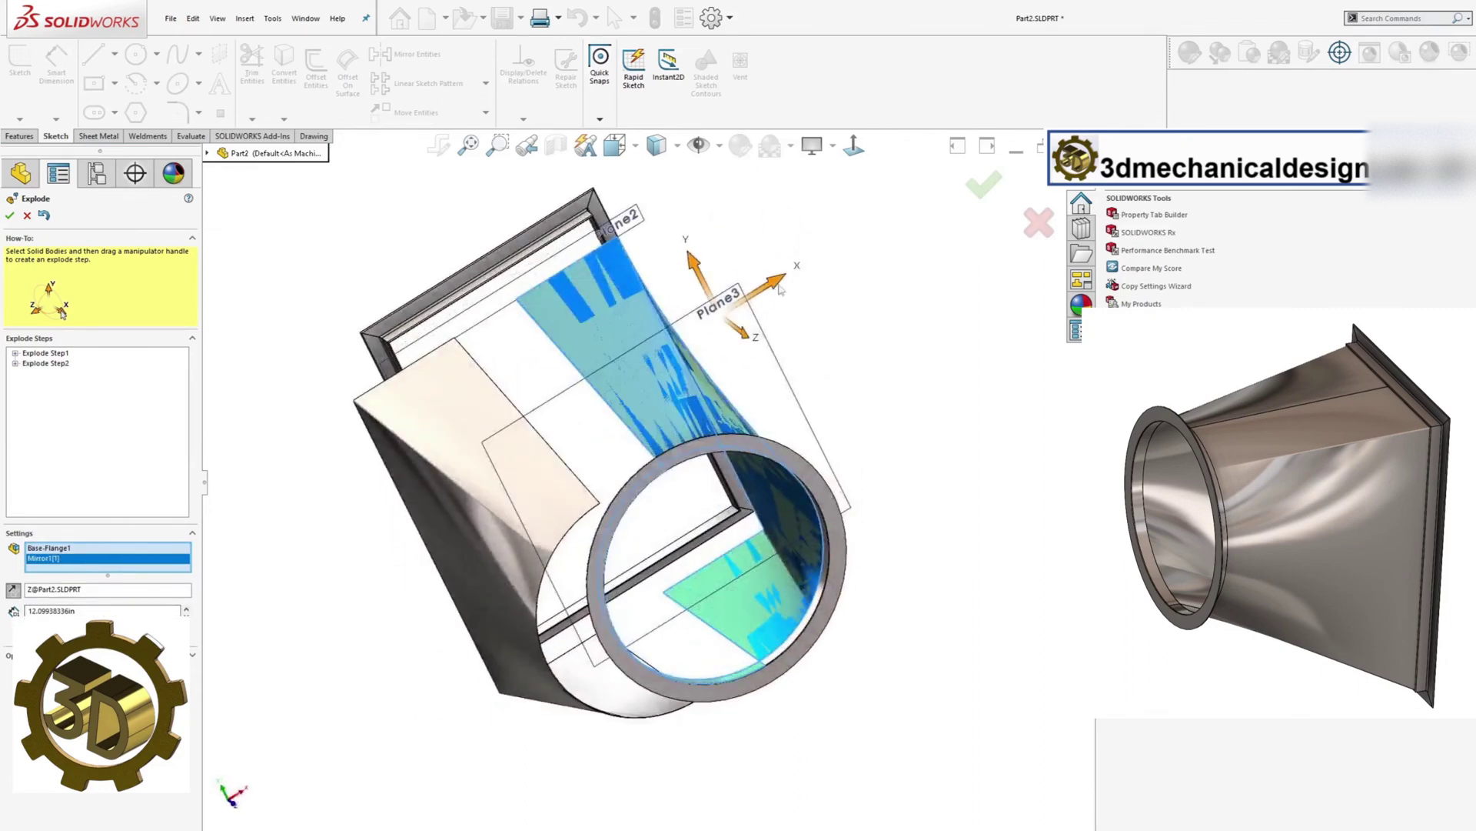
drag(780, 289, 831, 250)
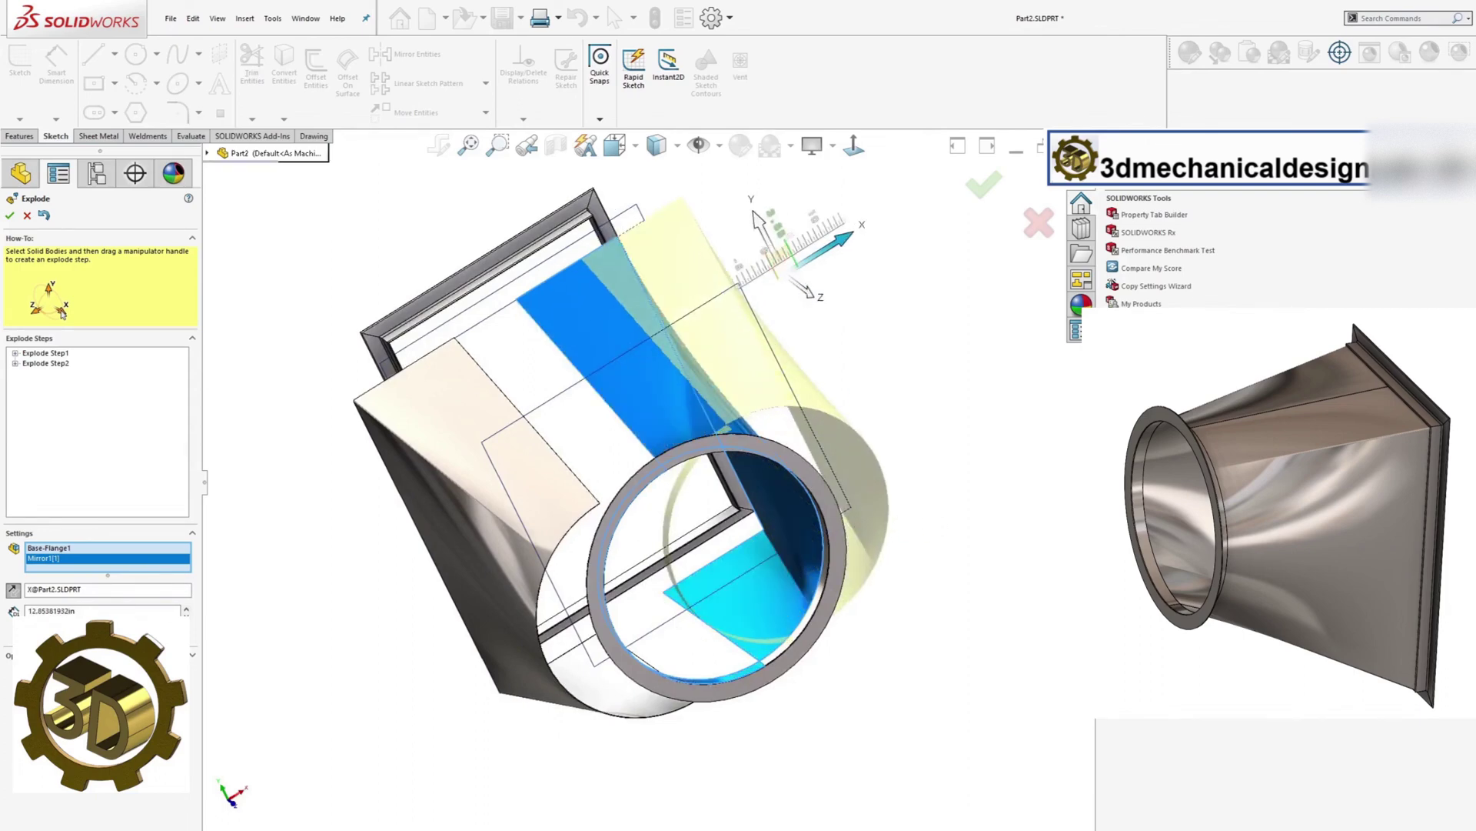
click(124, 629)
Add an explode step moving the Boss-Extrude1 end ring about 21.54 in along Z, away from the transition's round end.
middle_drag(253, 616, 773, 493)
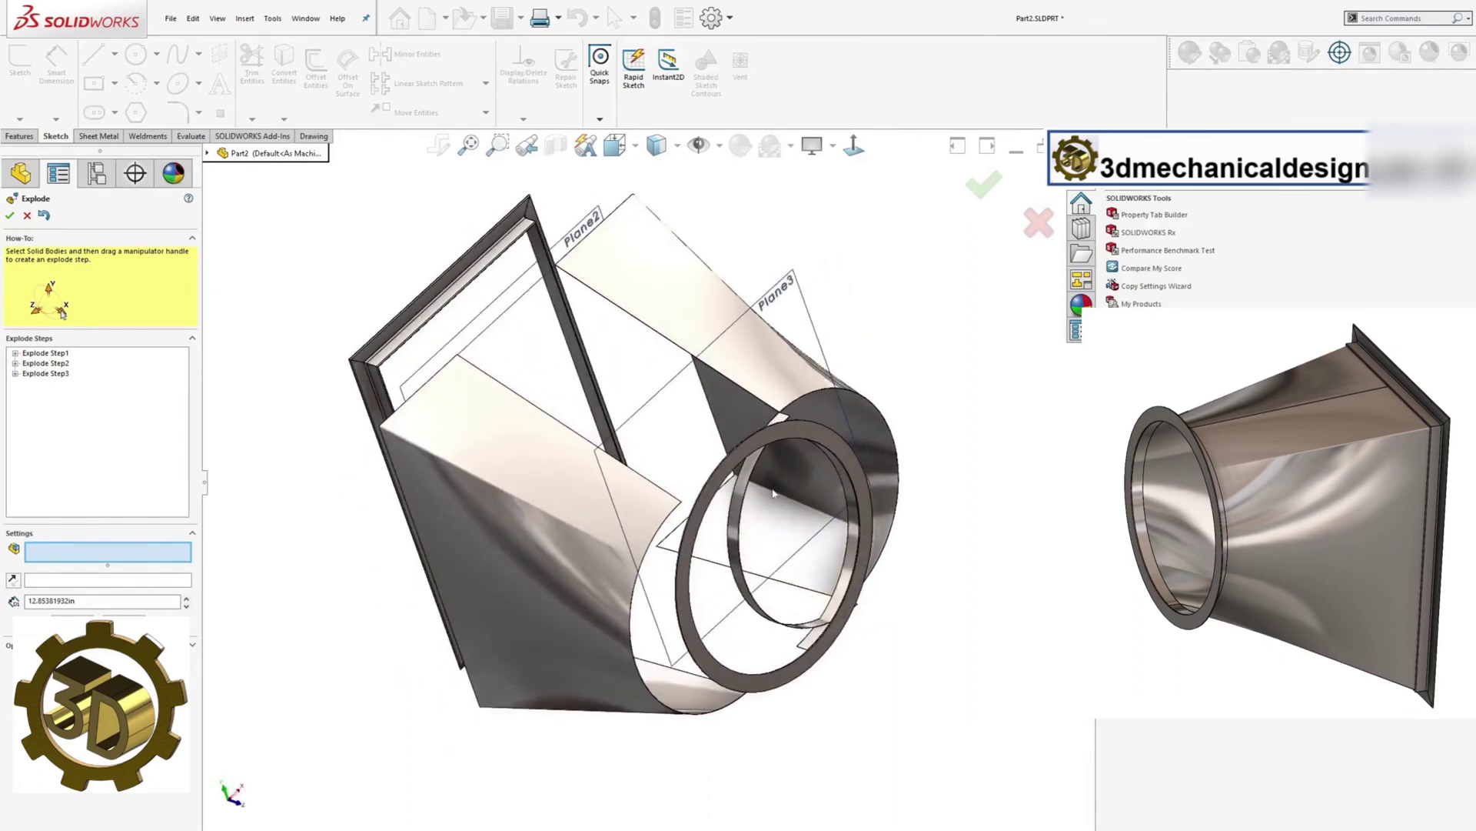
click(784, 440)
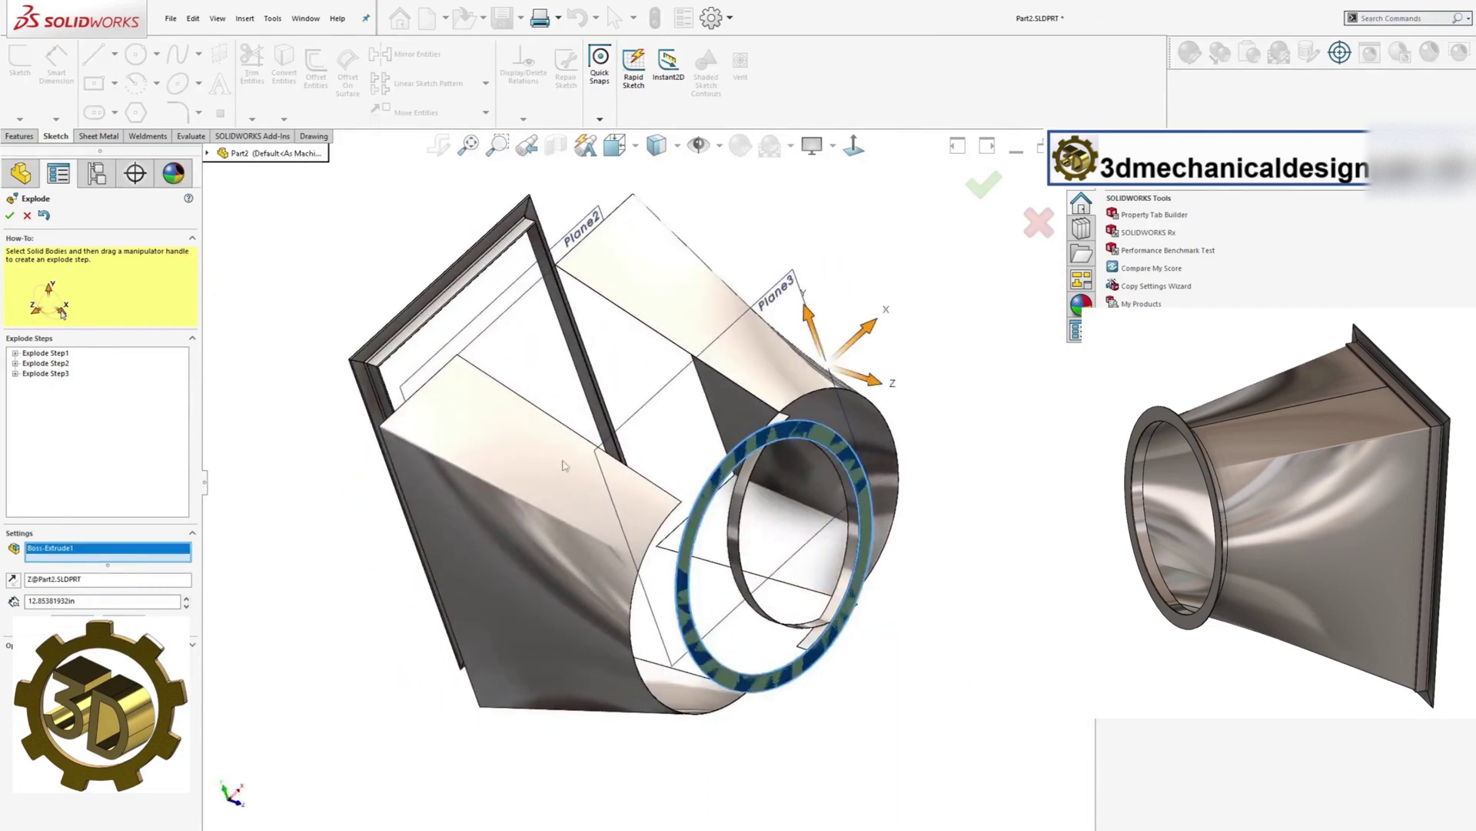
drag(878, 387, 928, 421)
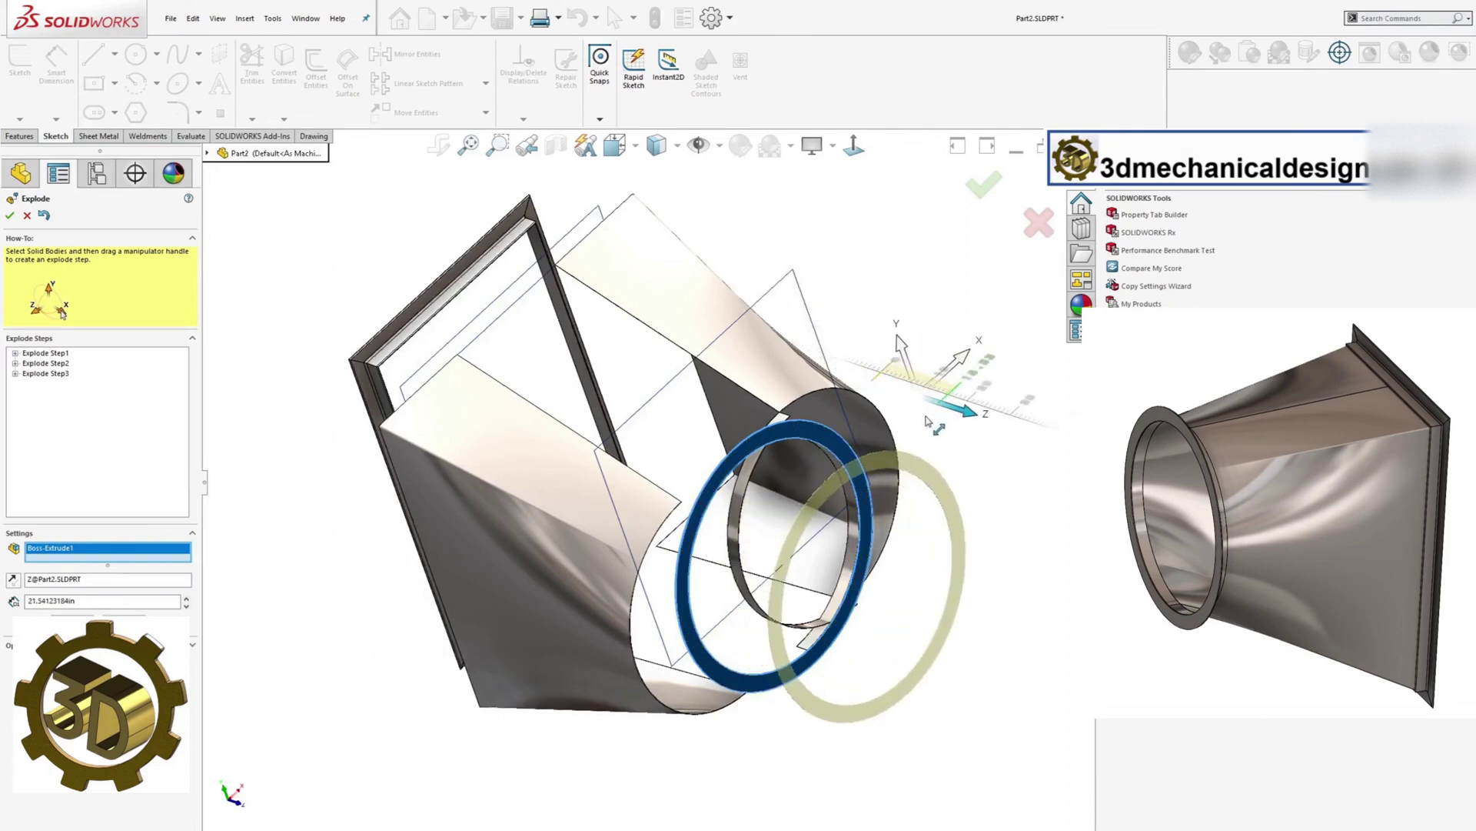
click(123, 620)
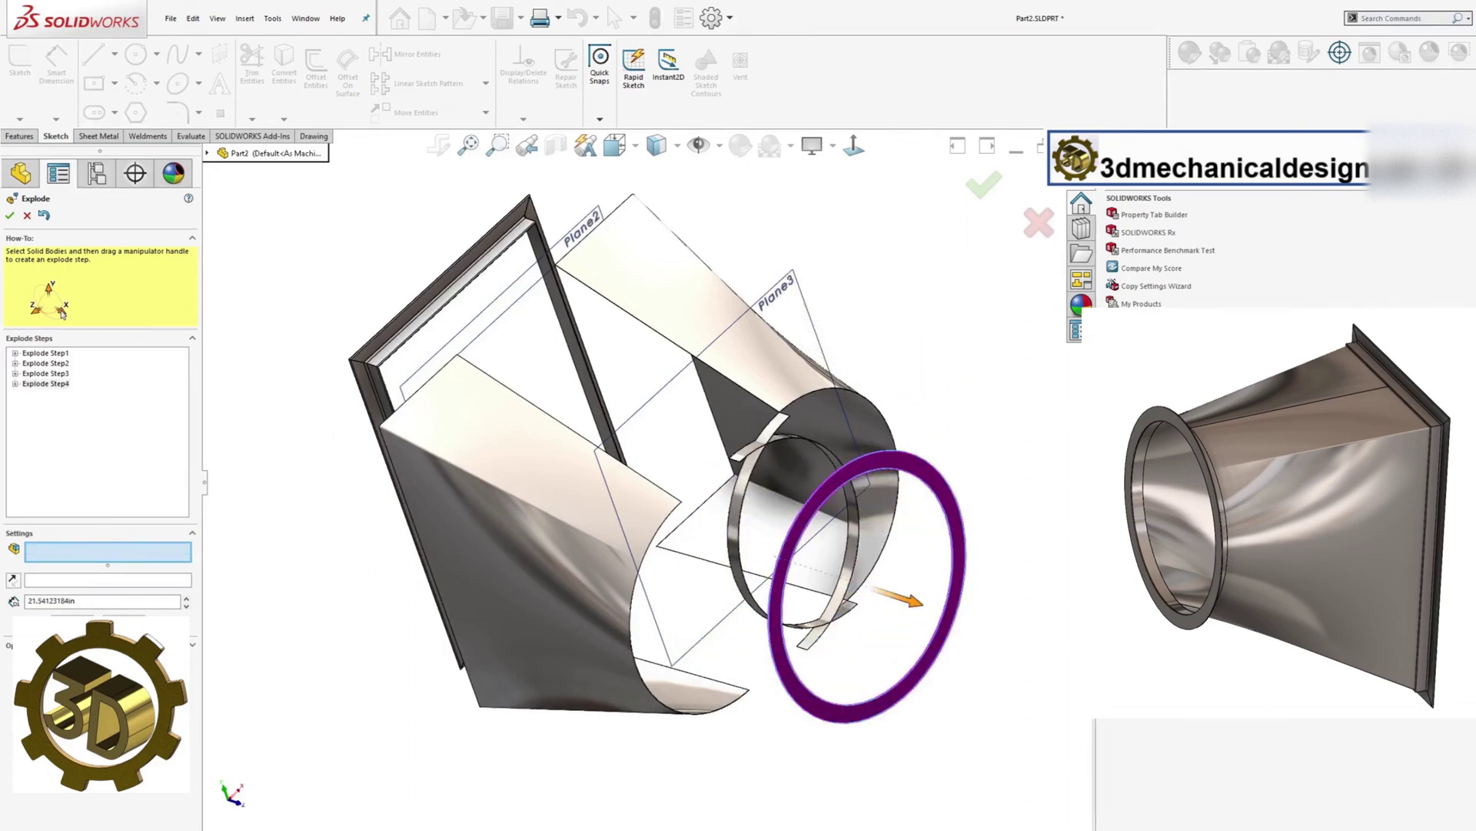
Add an explode step moving the Body-Move/Copy6 collar half about 15.9 in in the negative X direction.
click(753, 471)
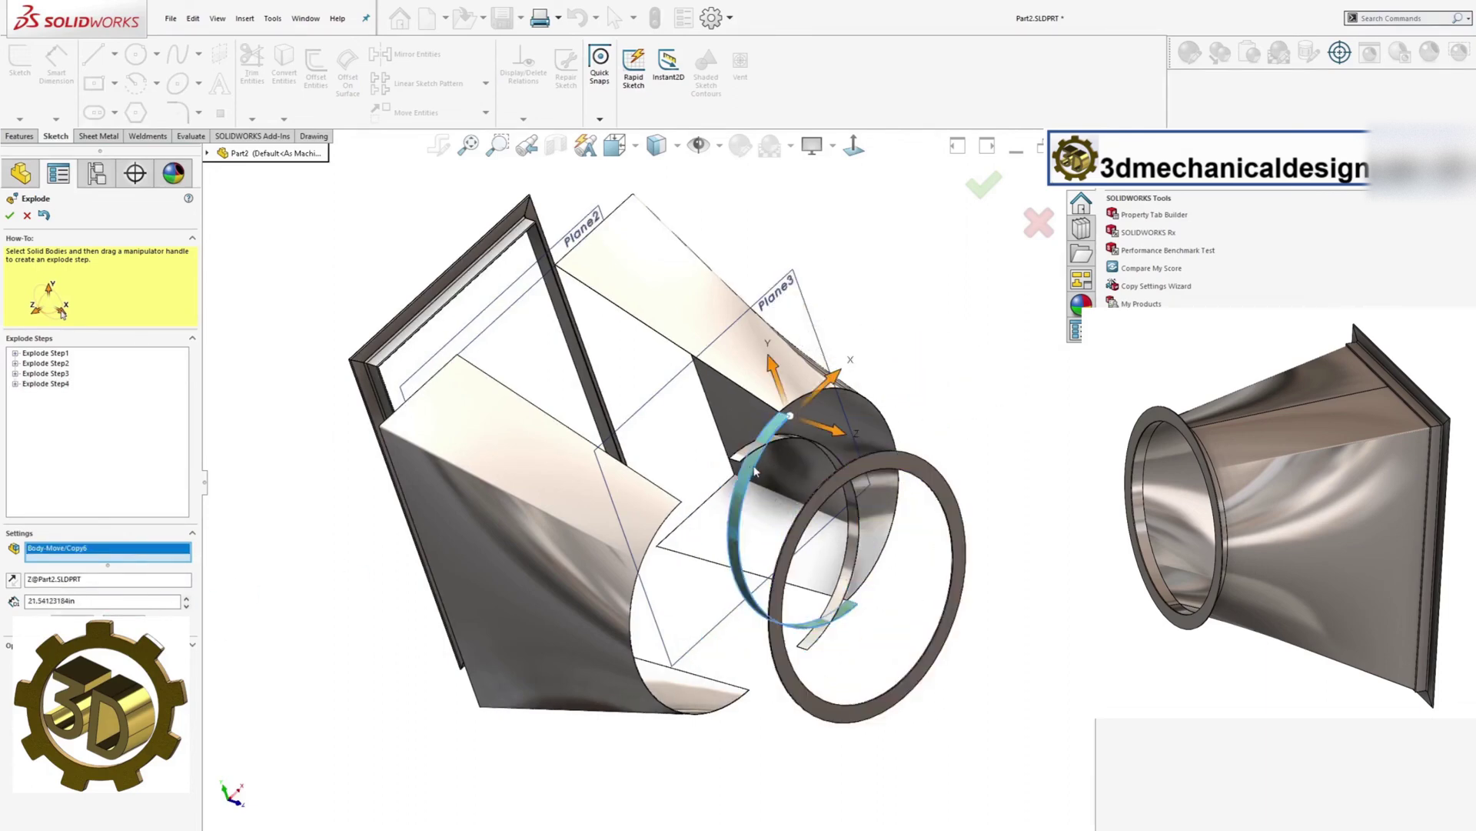
drag(833, 382, 754, 475)
click(124, 619)
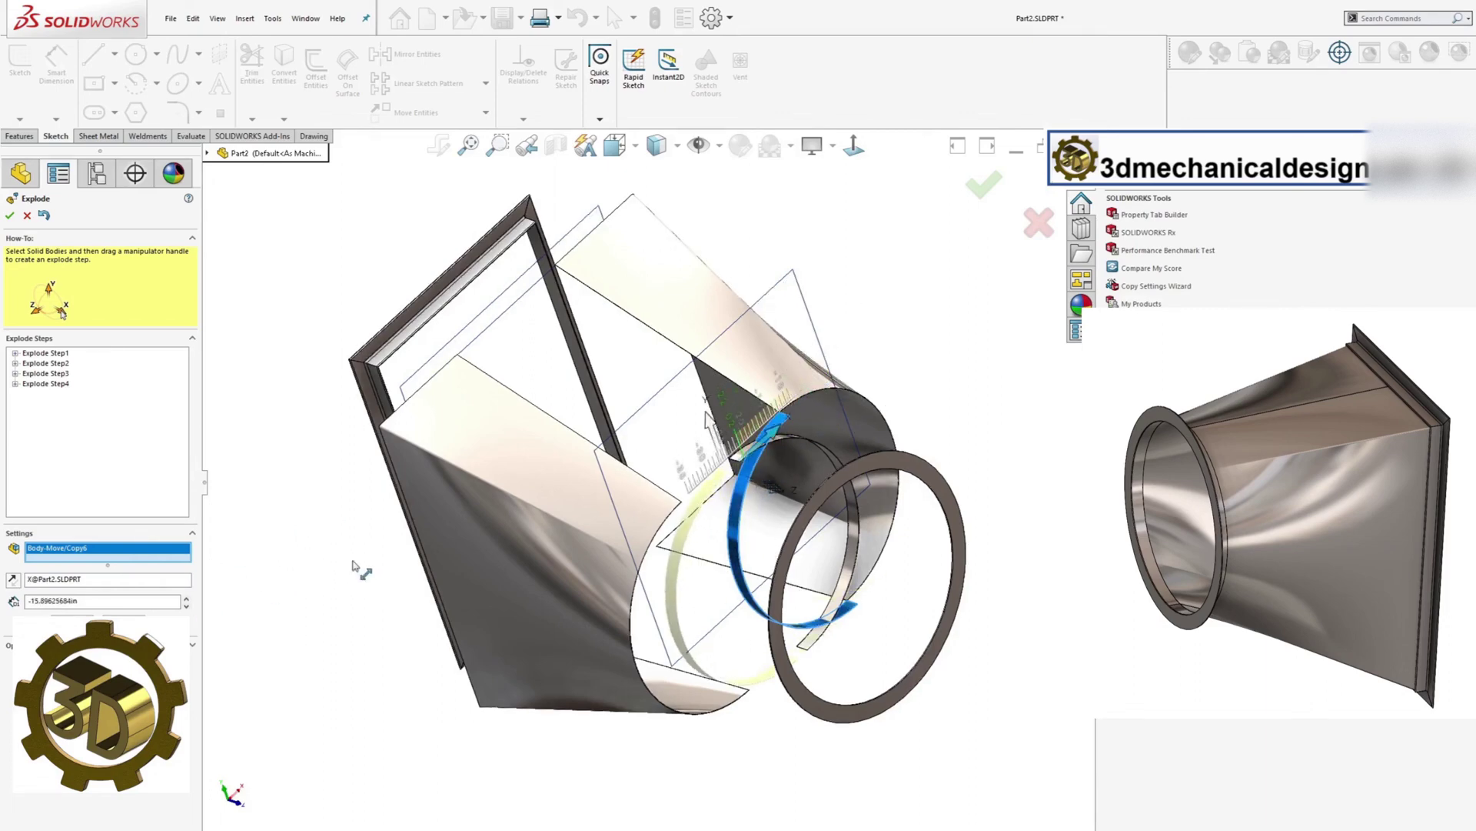
Add an explode step moving the Mirror1[2] collar half about 9.05 in along X, and finish the exploded view.
scroll(818, 423, down, 1)
click(784, 445)
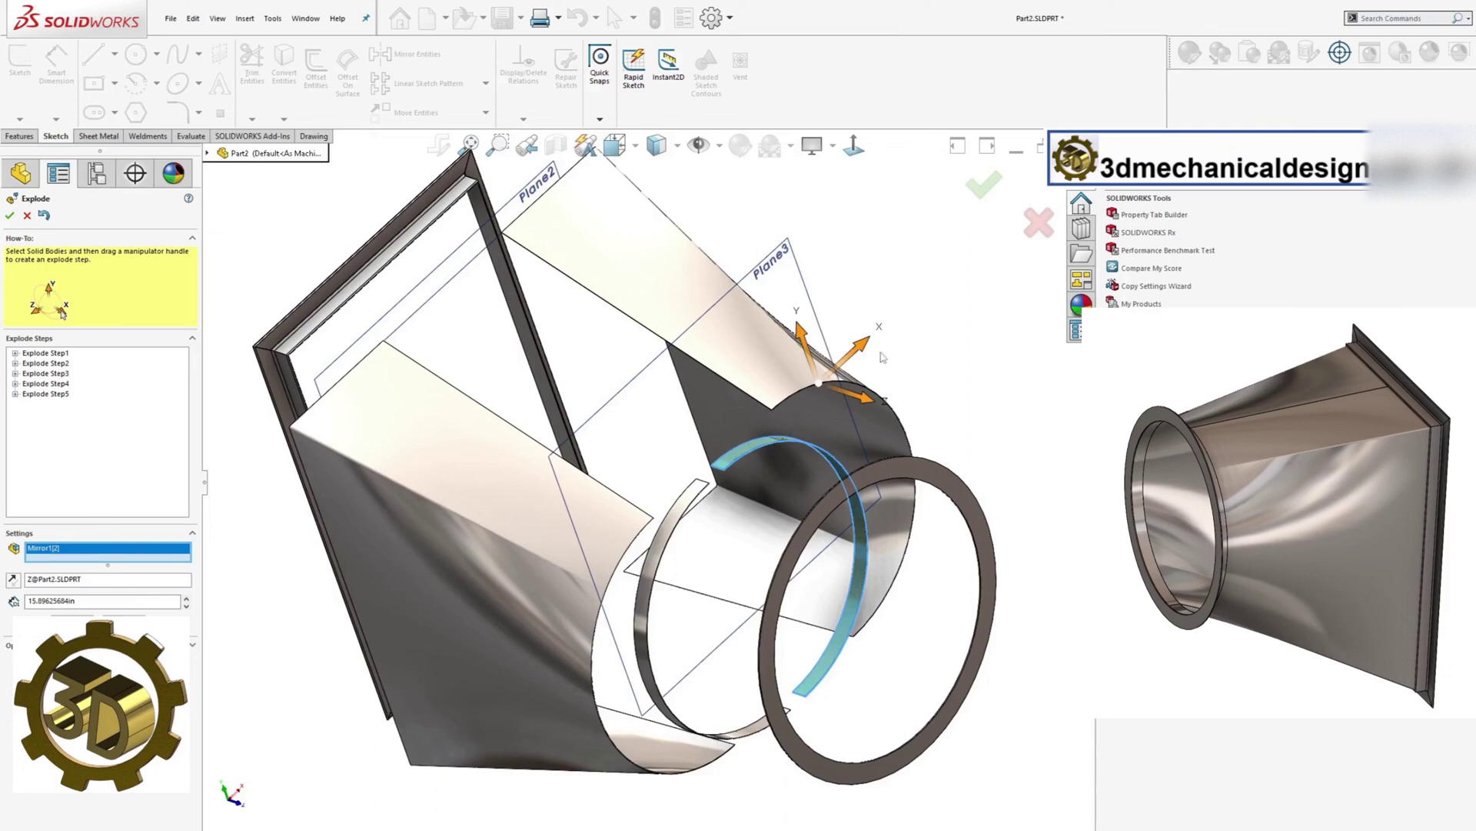
mouse_move(876, 346)
mouse_down()
mouse_move(903, 323)
mouse_move(881, 344)
mouse_up()
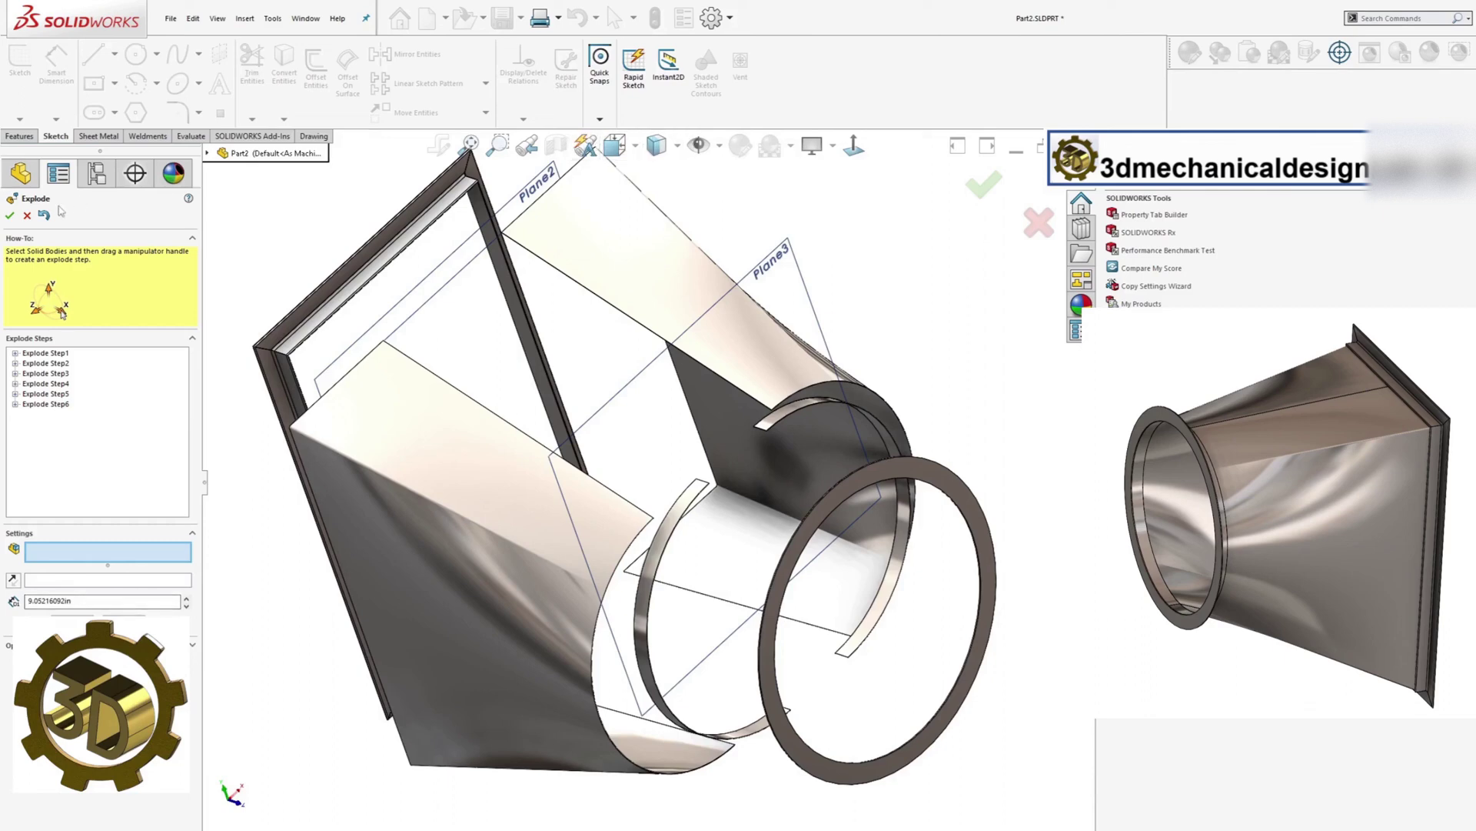
click(9, 215)
Hide the reference planes and inspect the exploded bodies of the transition.
click(701, 147)
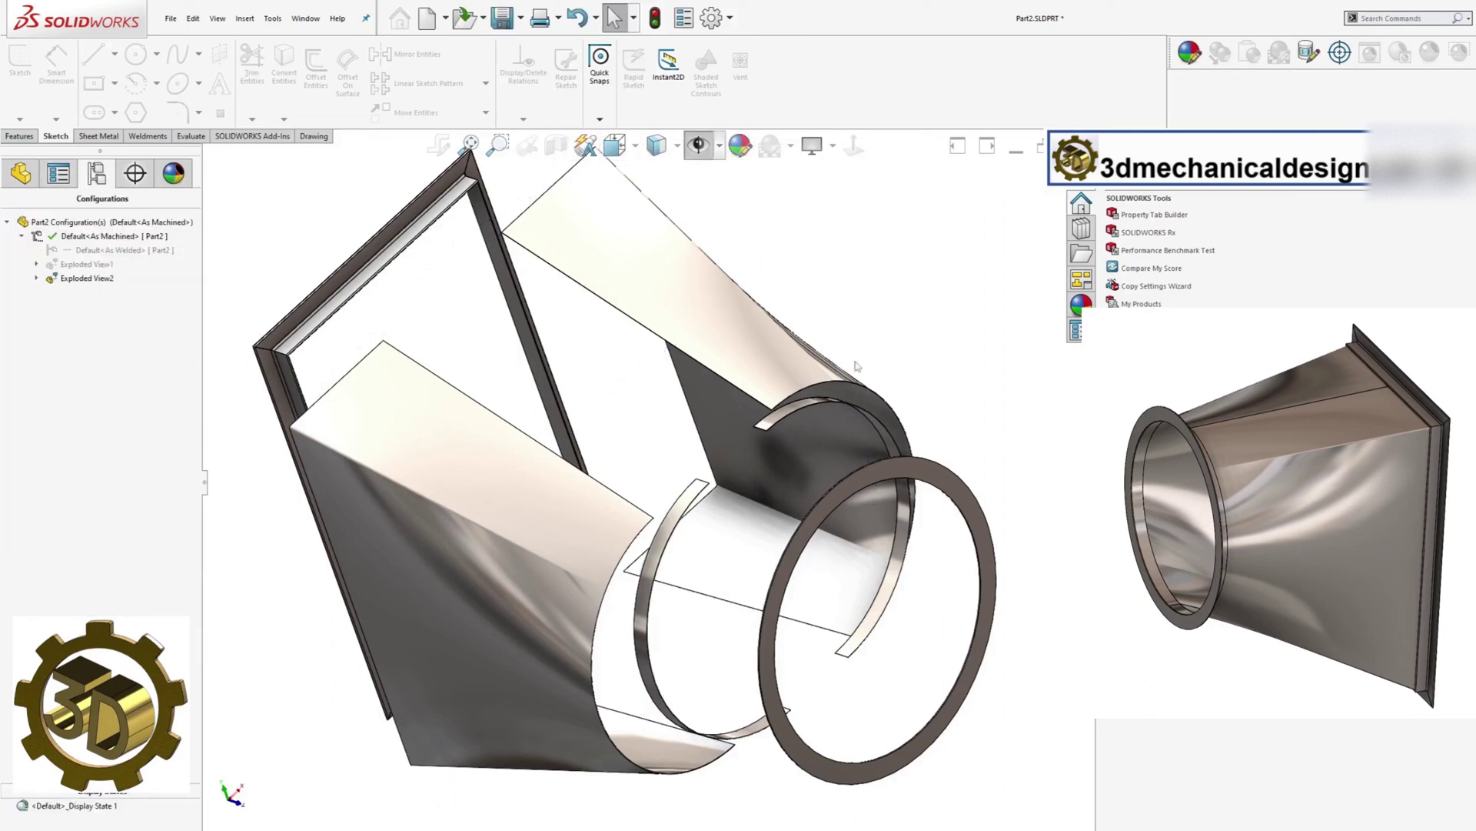
middle_drag(855, 365, 877, 339)
click(613, 16)
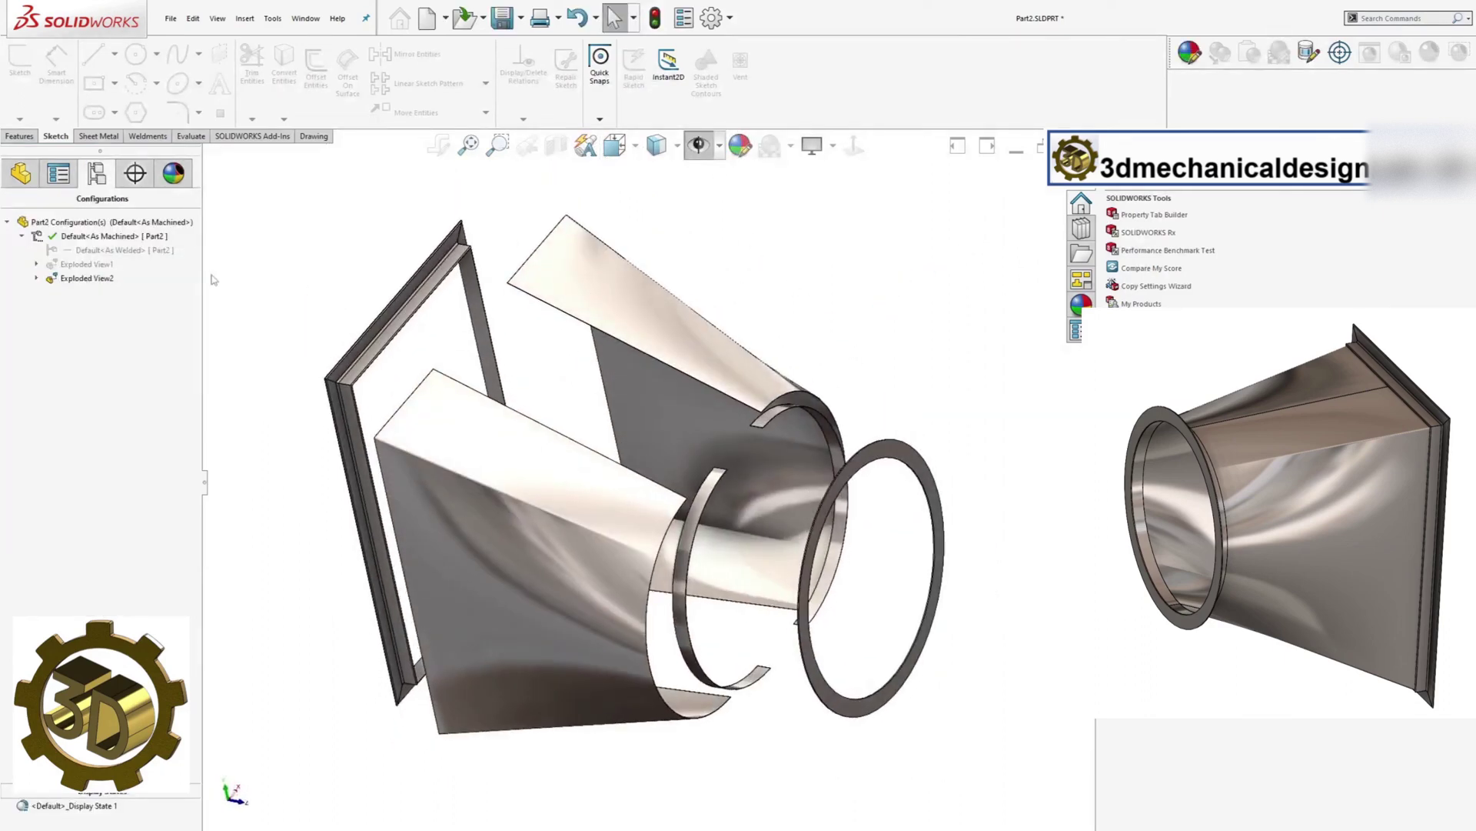
Collapse Exploded View2 and inspect the assembled transition from the side.
click(100, 278)
double_click(100, 279)
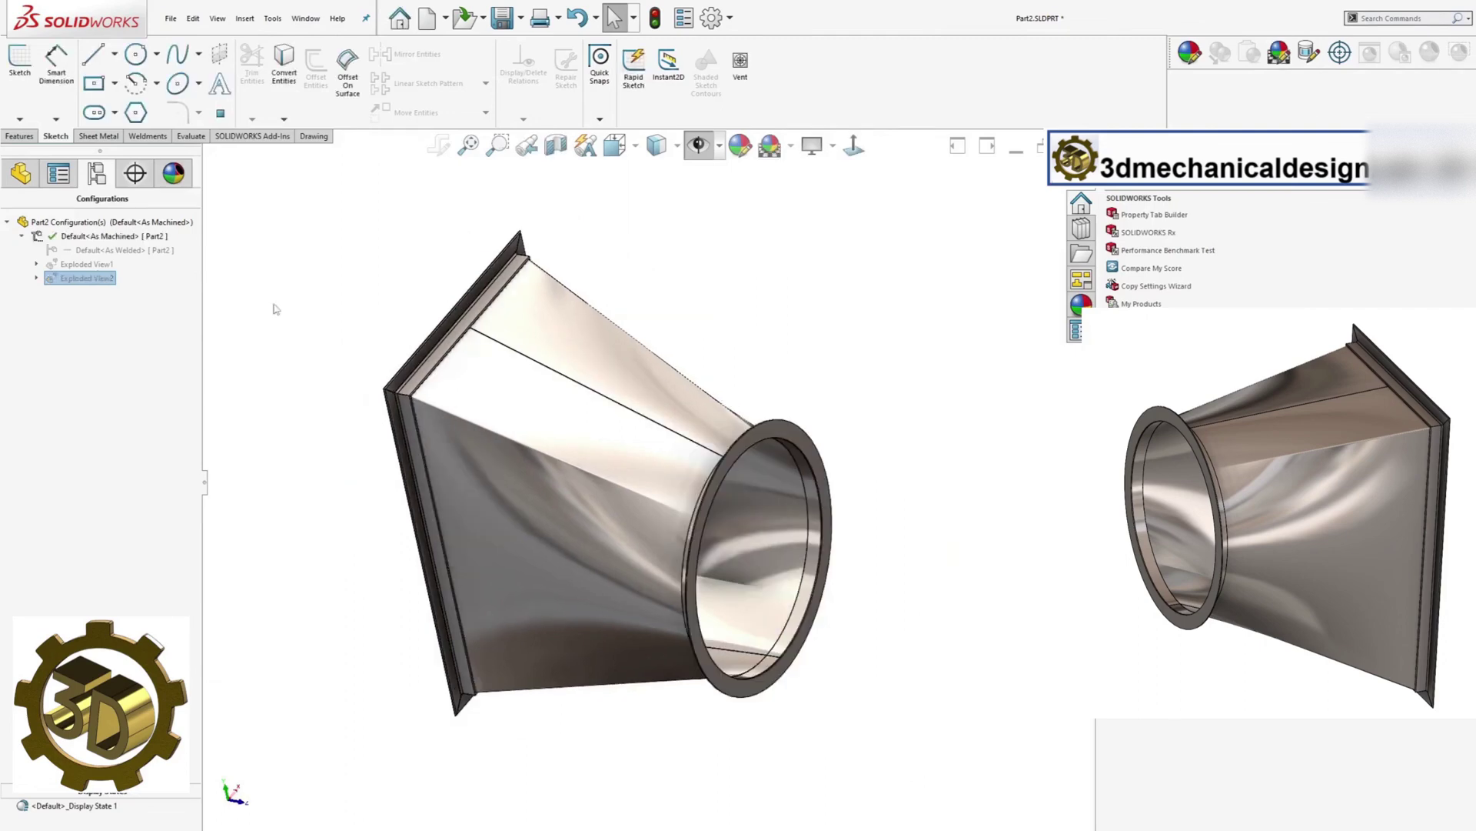
middle_drag(627, 371, 662, 329)
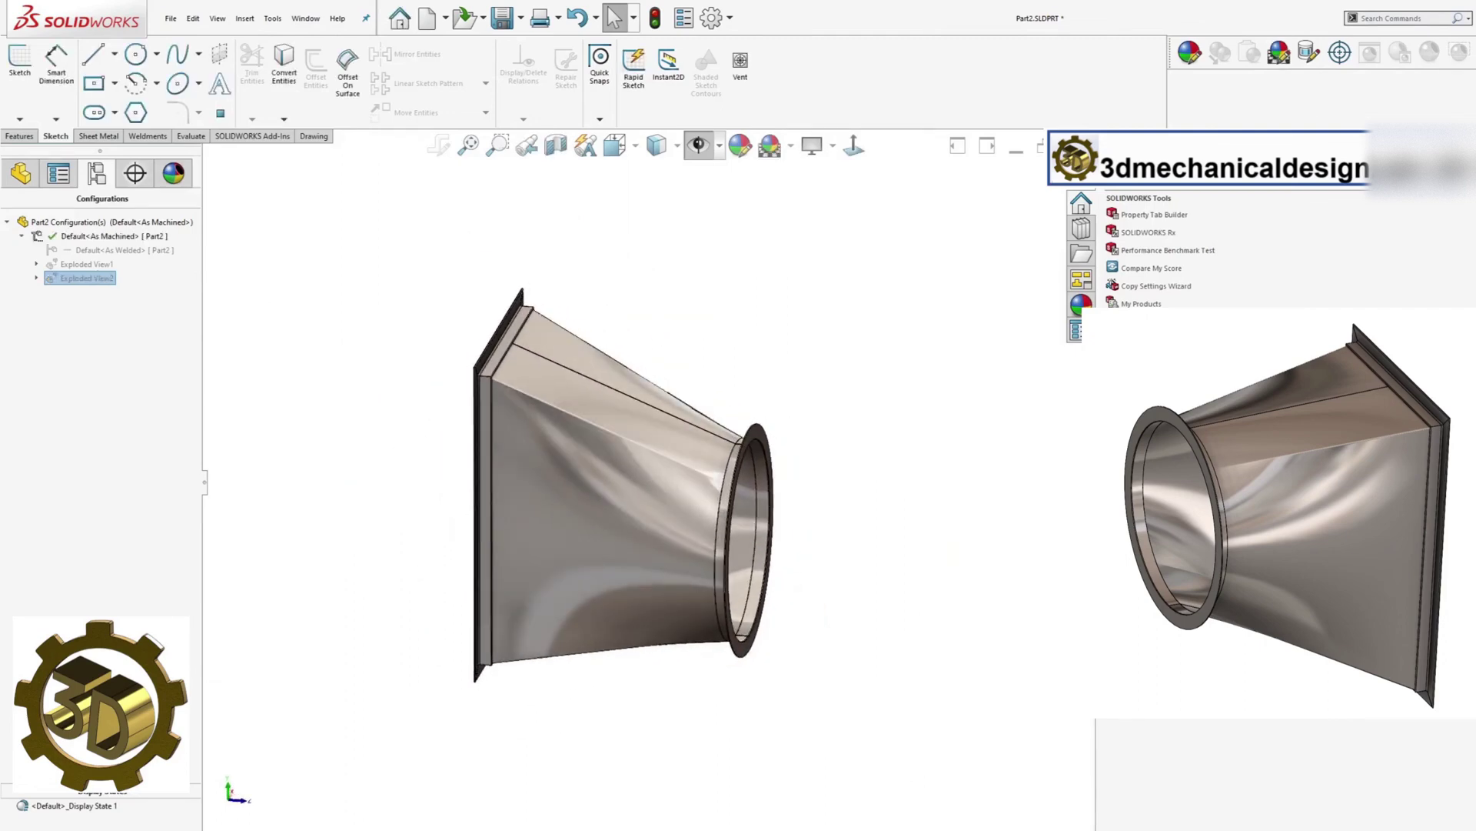